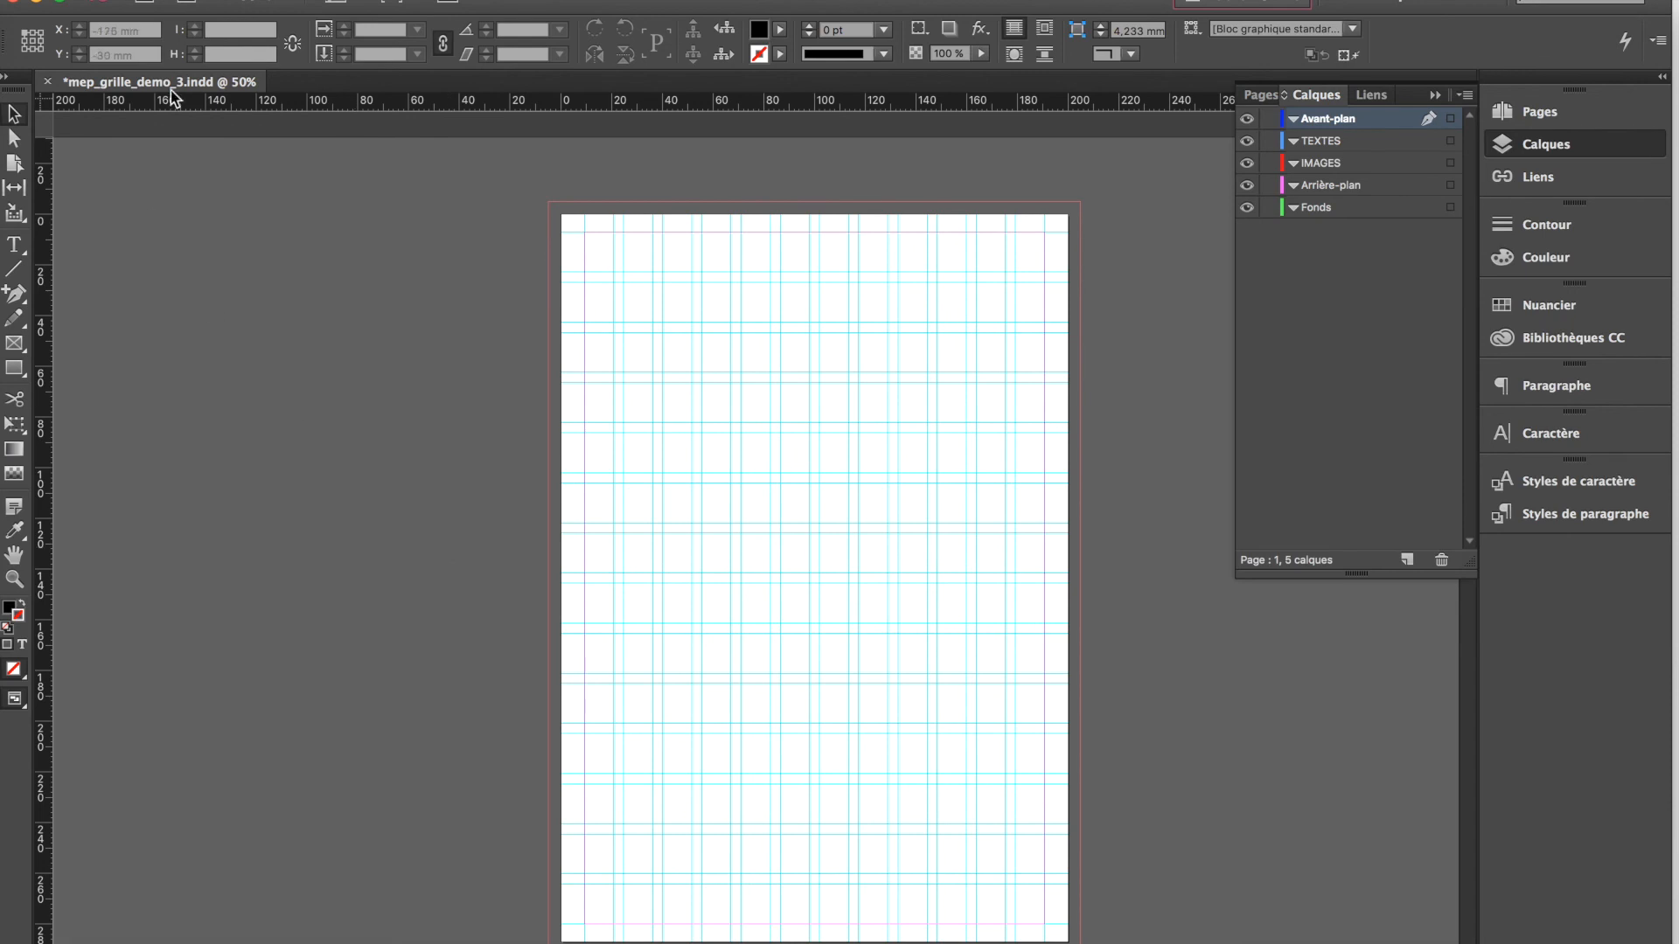
Save the document in the Bureau folder as mep_grille_ followed by the author's surname and _AMERICA, in InDesign CC 2015 format
key("super+shift+s")
left_click(892, 201)
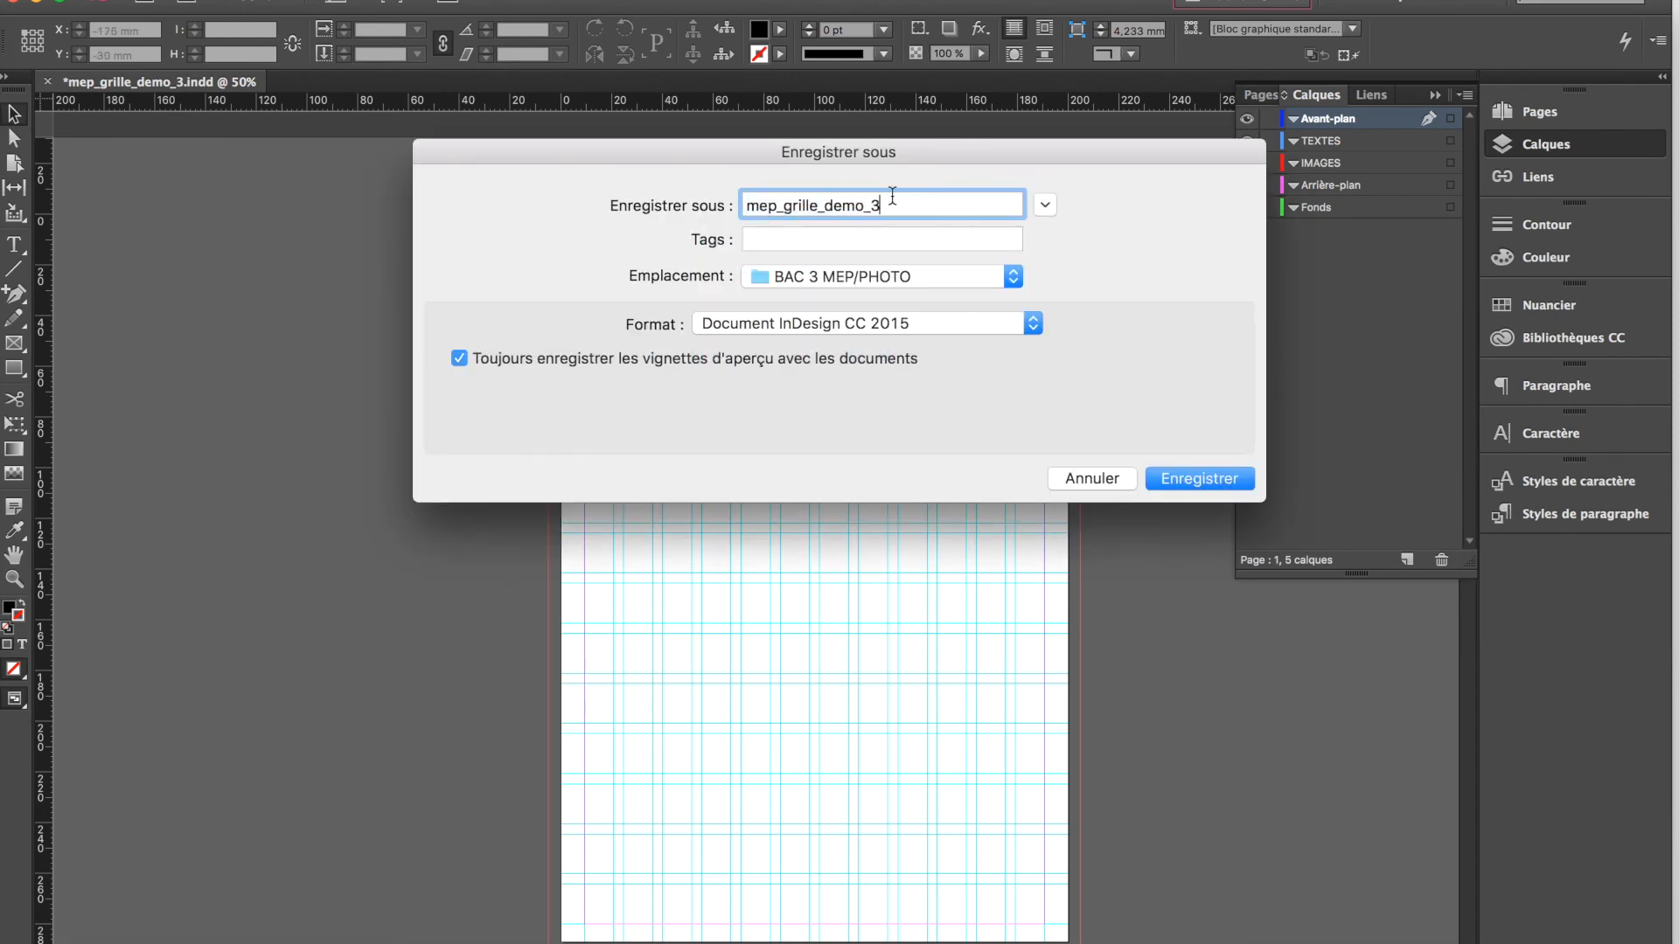
left_click_drag(892, 202, 872, 202)
key("BackSpace")
key("BackSpace")
key("BackSpace")
key("BackSpace")
key("BackSpace")
key("BackSpace")
type("DERIDDER_AMERICA")
left_click(1008, 281)
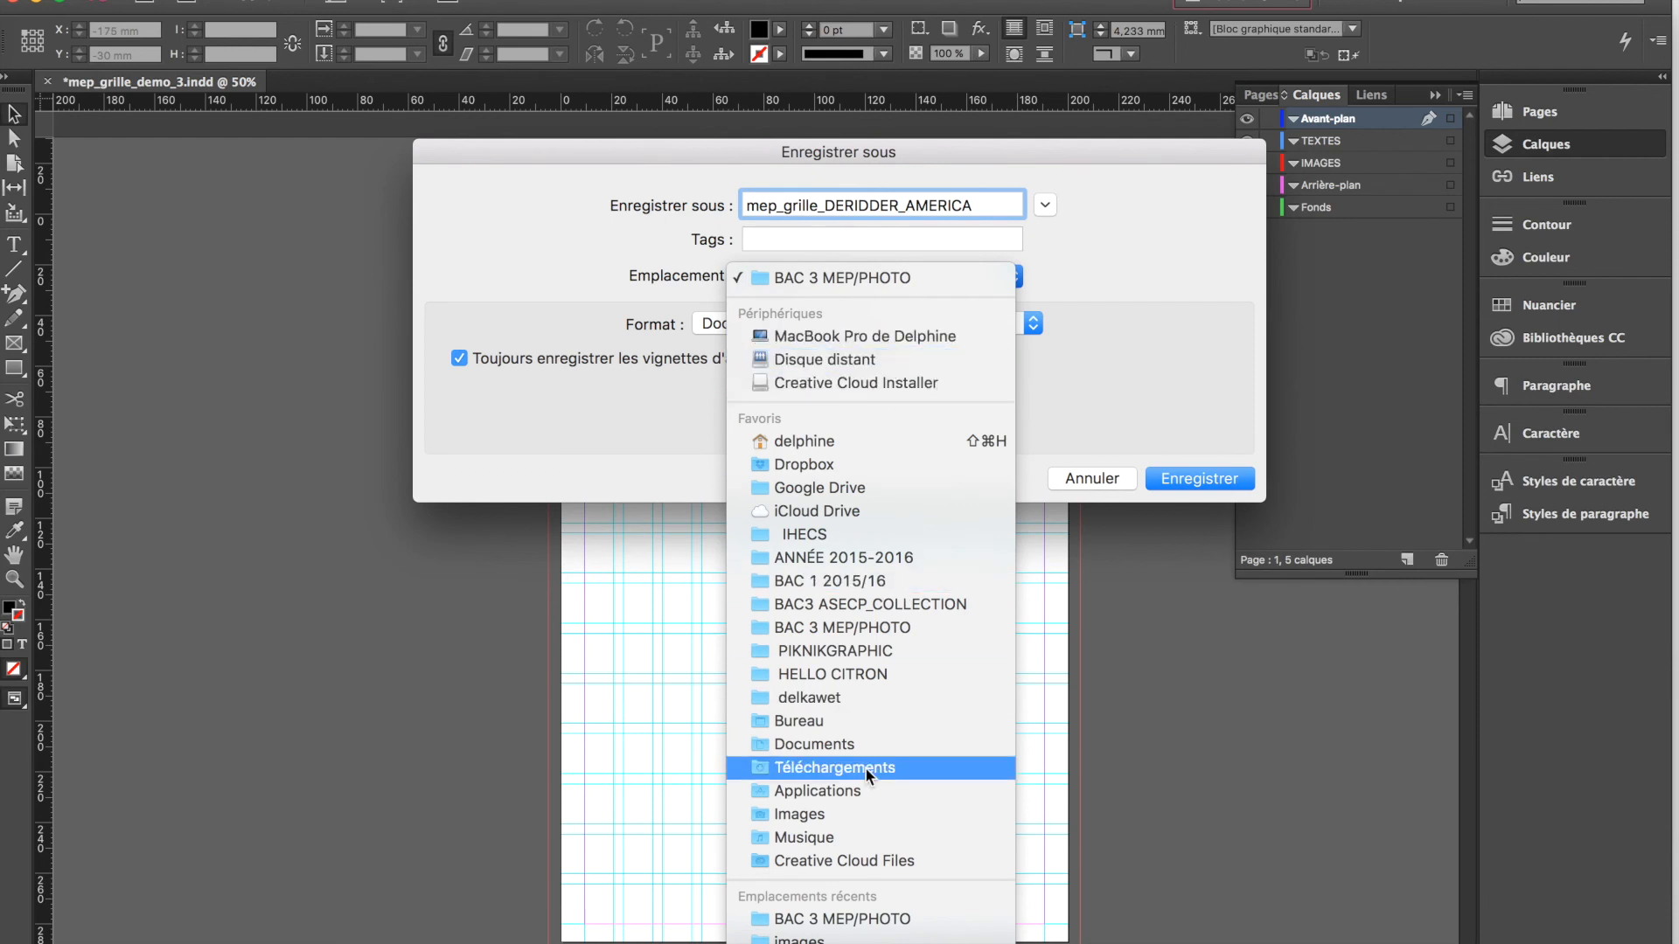
left_click(859, 722)
left_click(1187, 480)
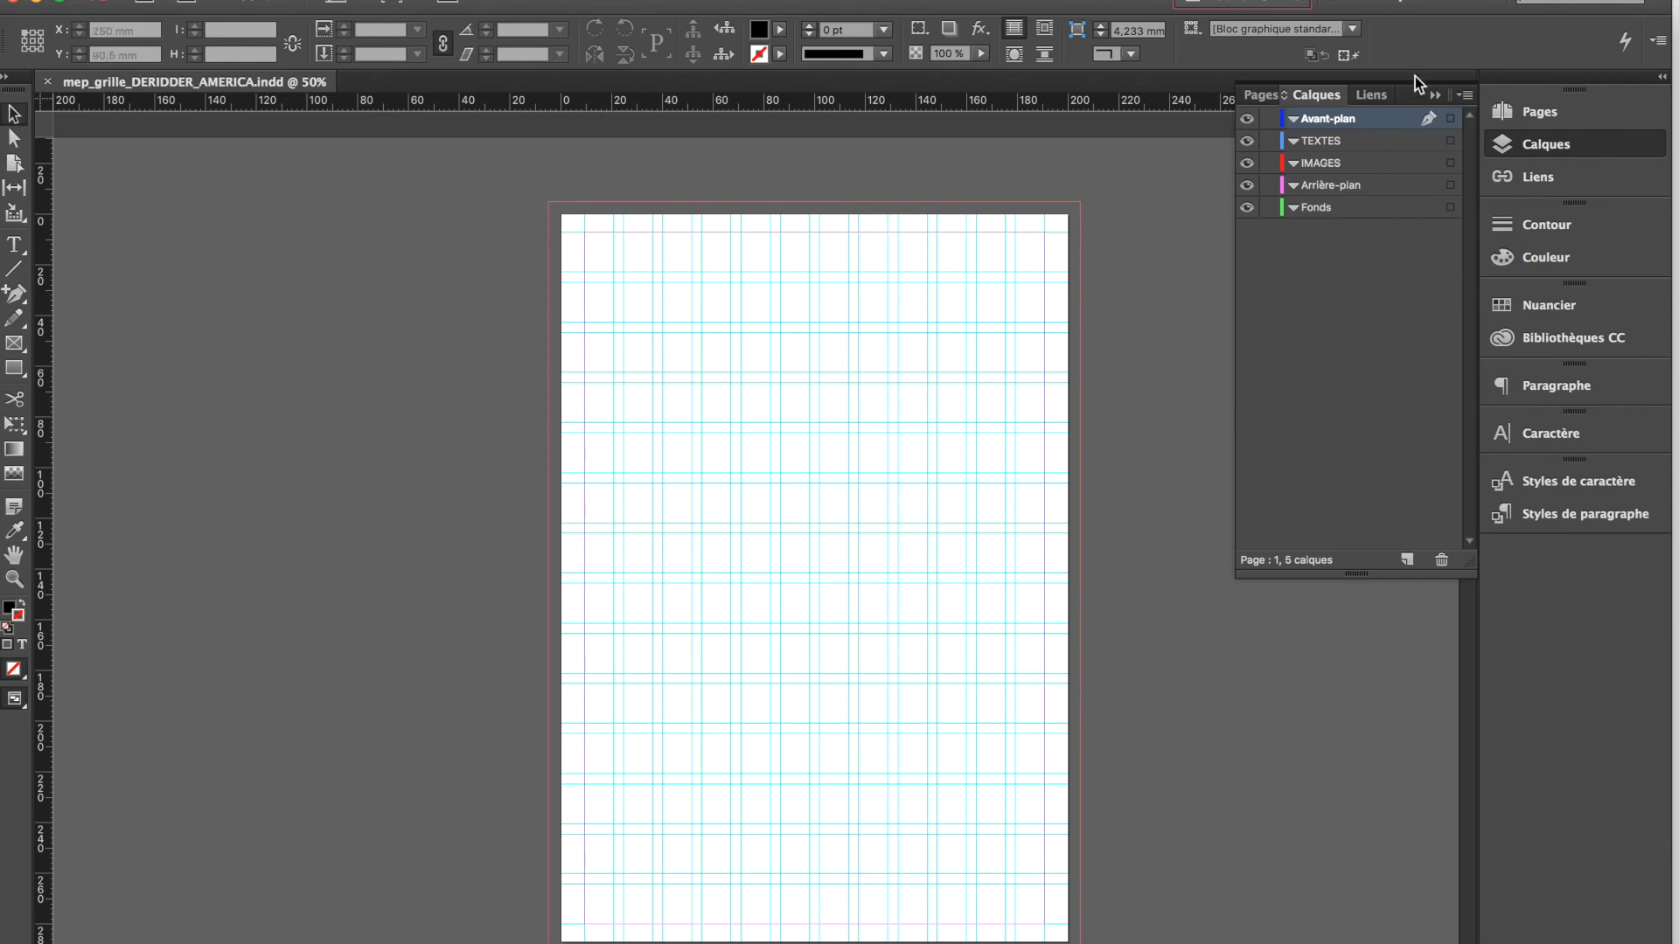
Add a new layer, try to rename it new in its layer options, and delete that layer
scroll(380, 880, "down", 4)
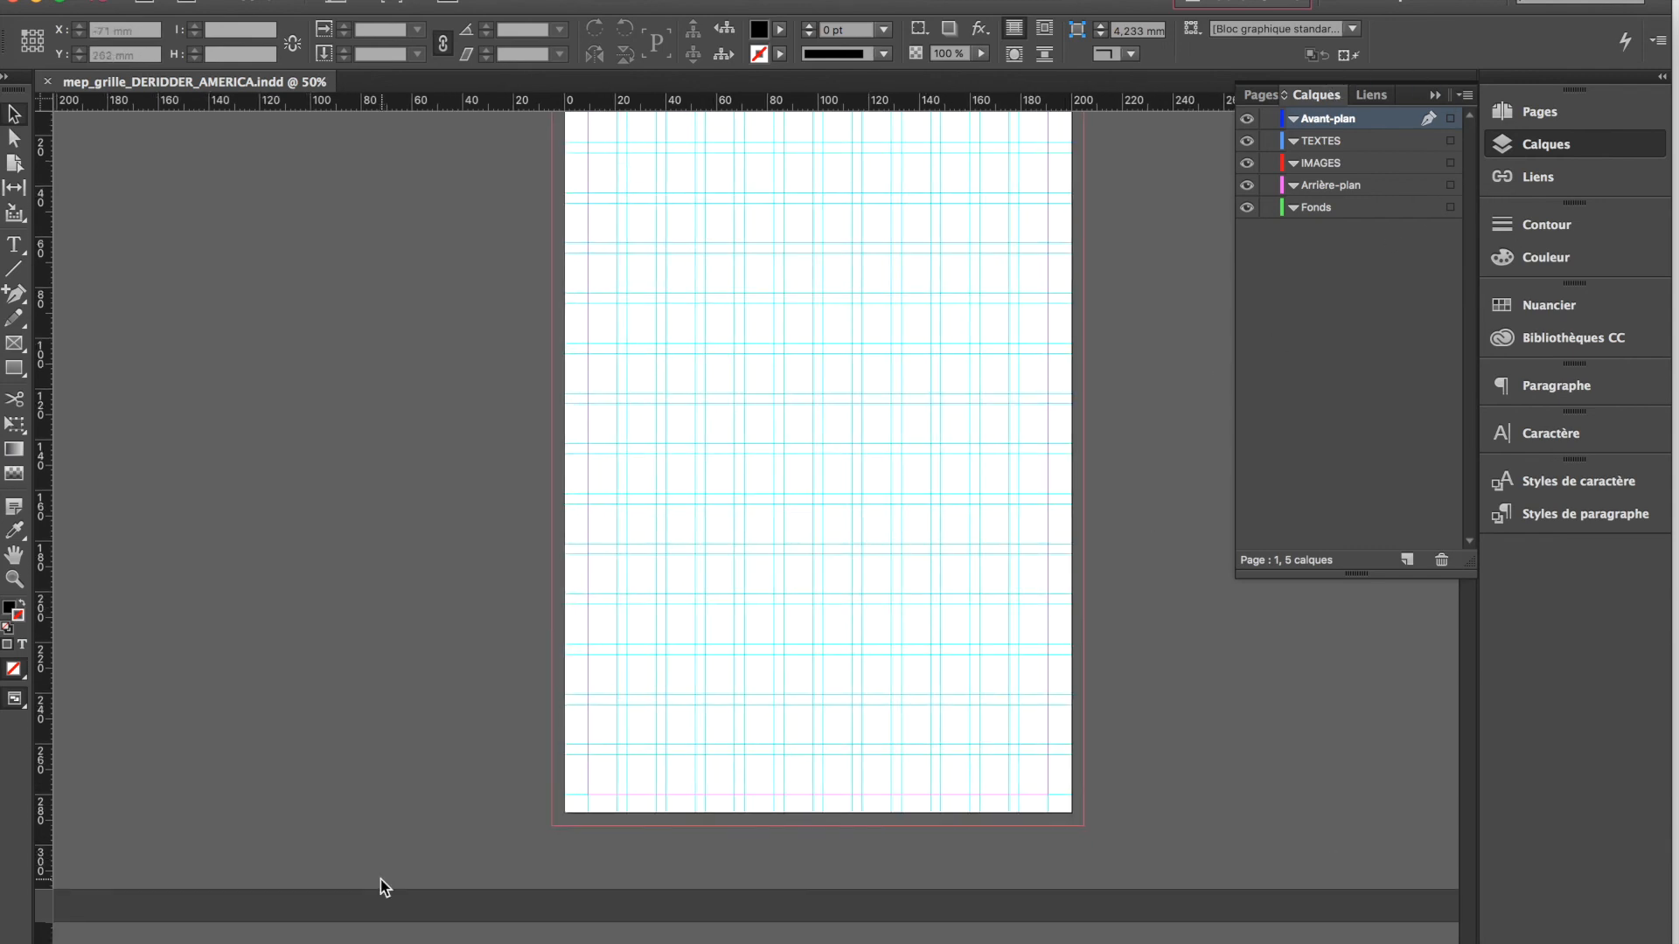
scroll(1107, 502, "up", 4)
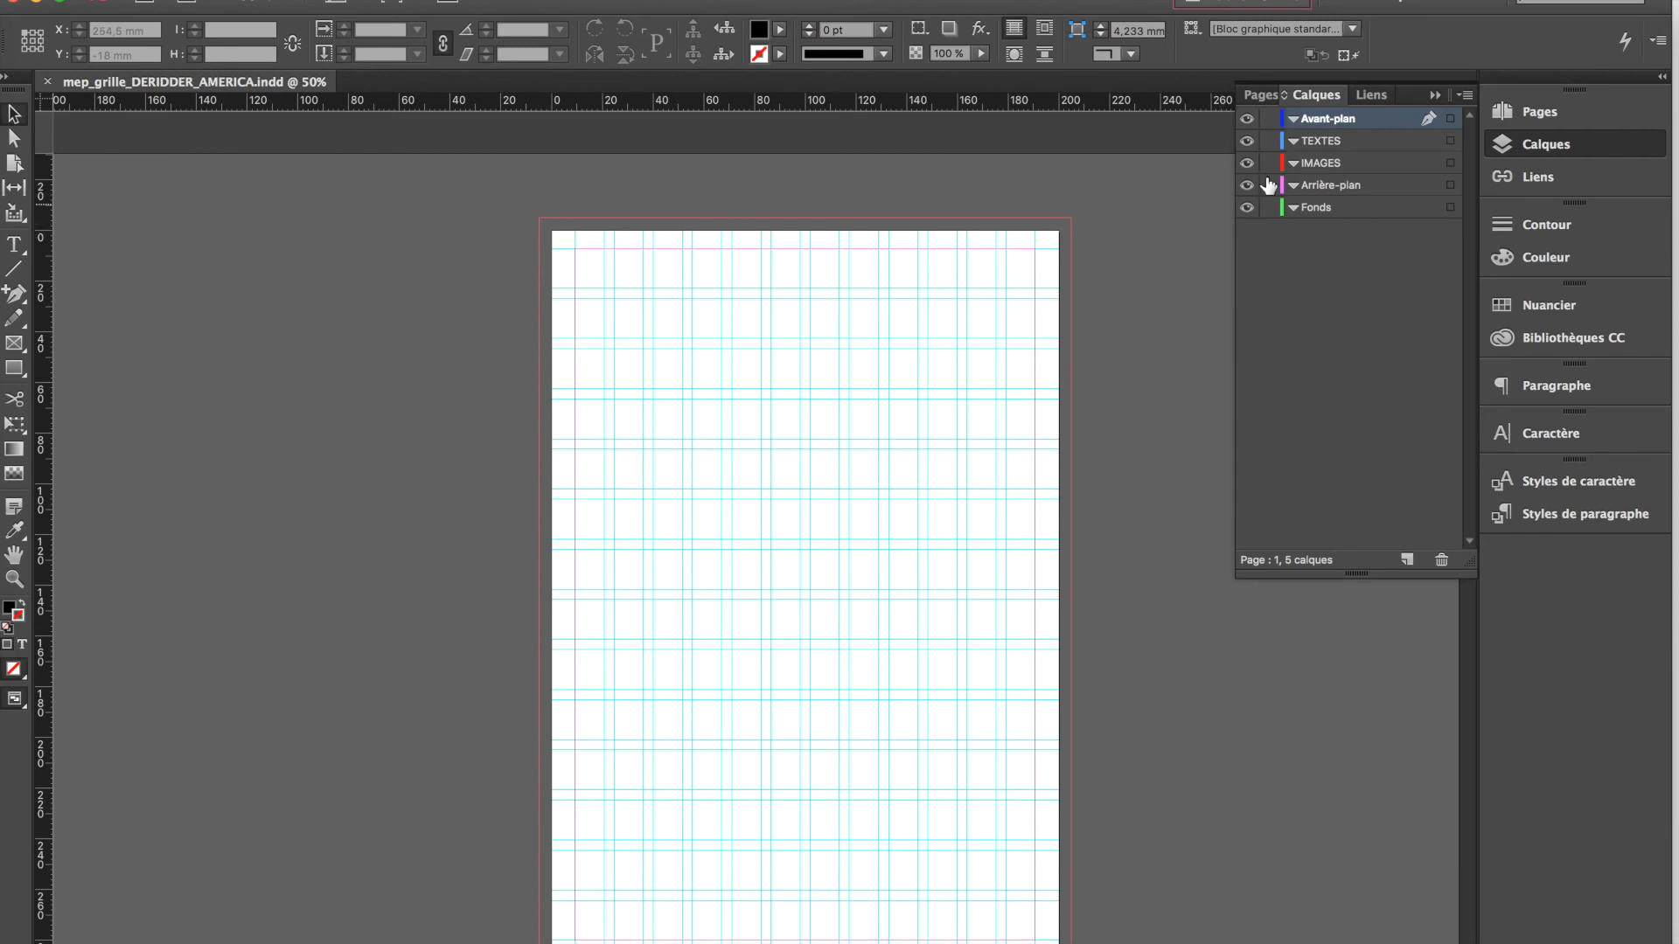
left_click(1405, 561)
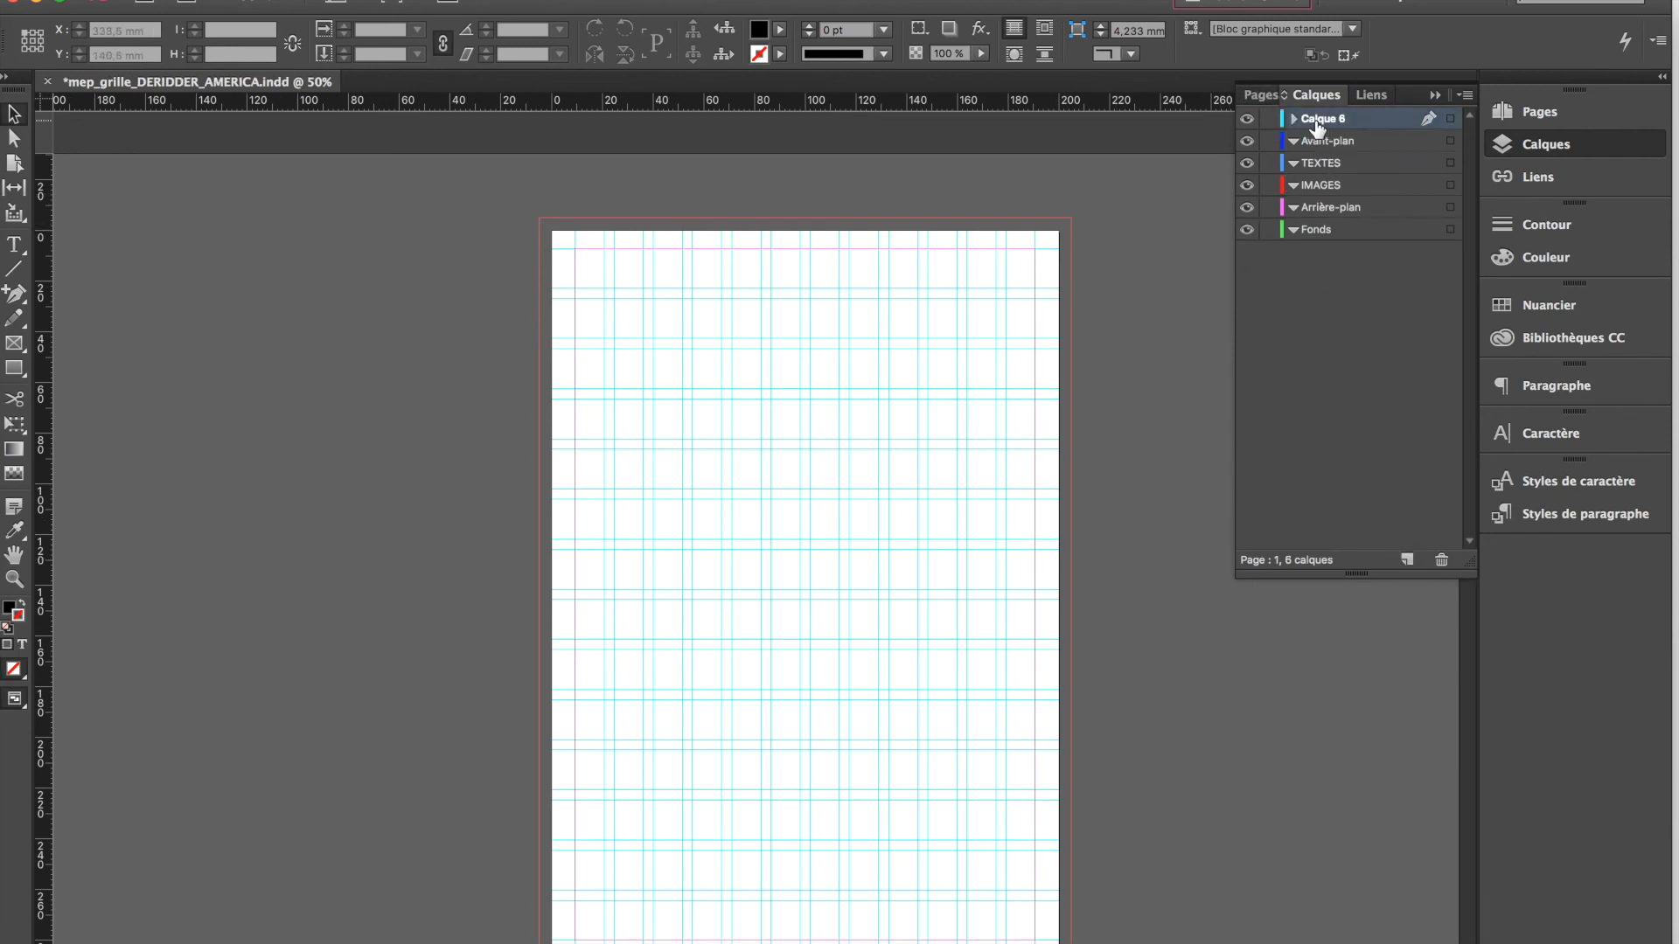
double_click(1317, 122)
left_click(751, 413)
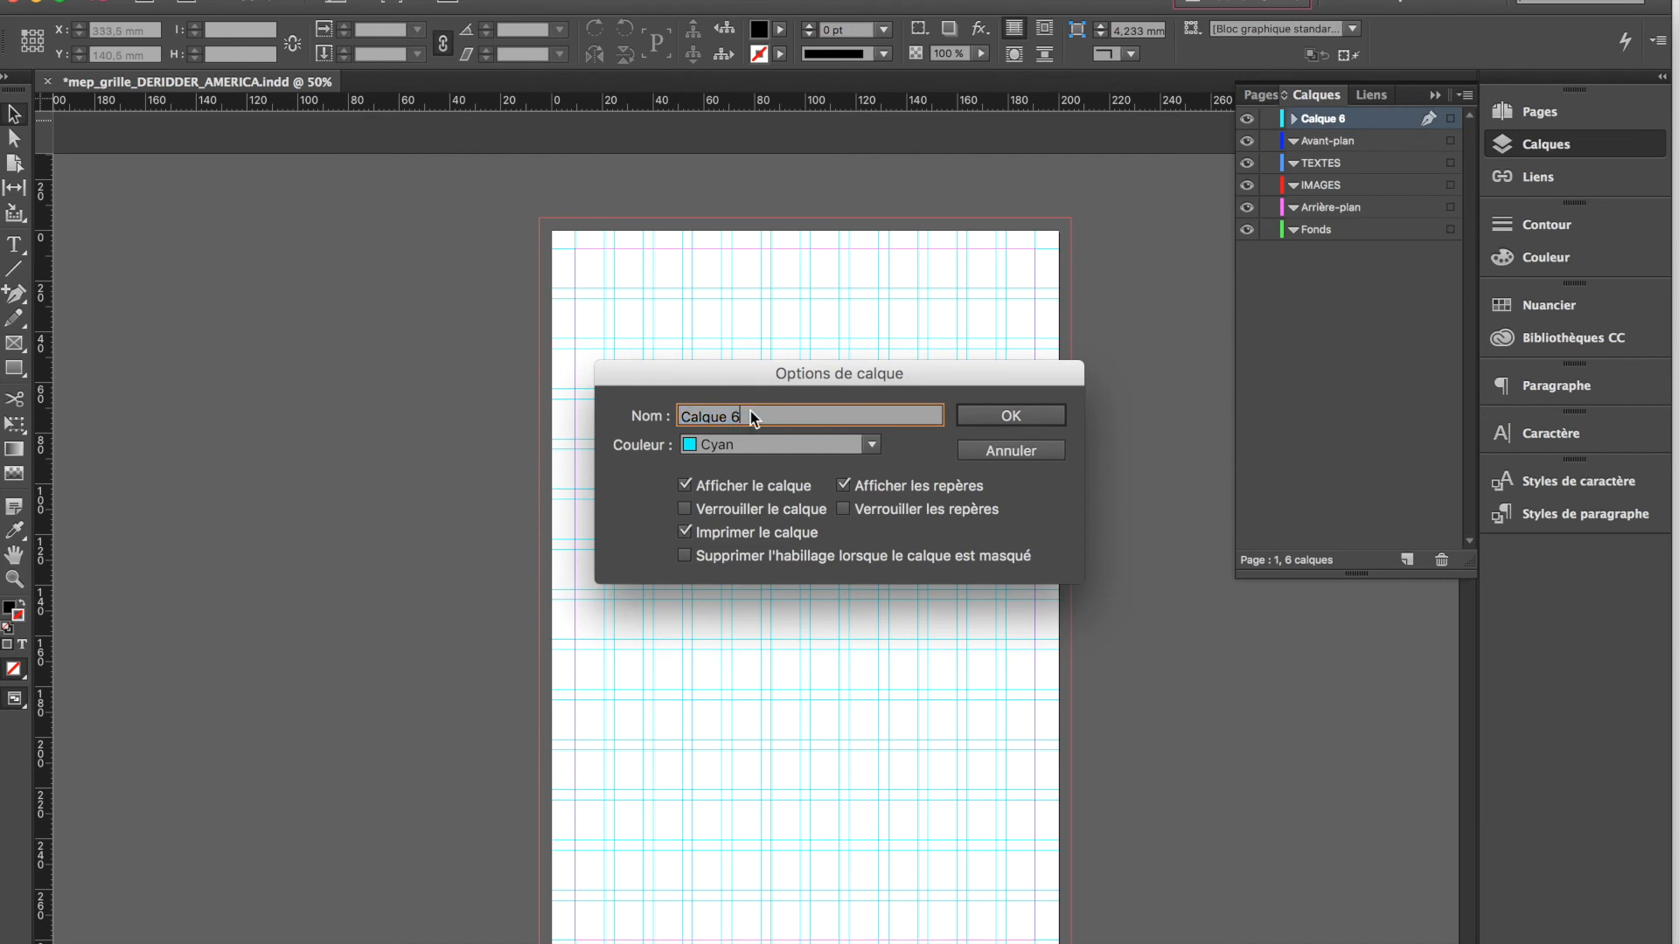
left_click_drag(750, 411, 676, 409)
type("new")
left_click(988, 449)
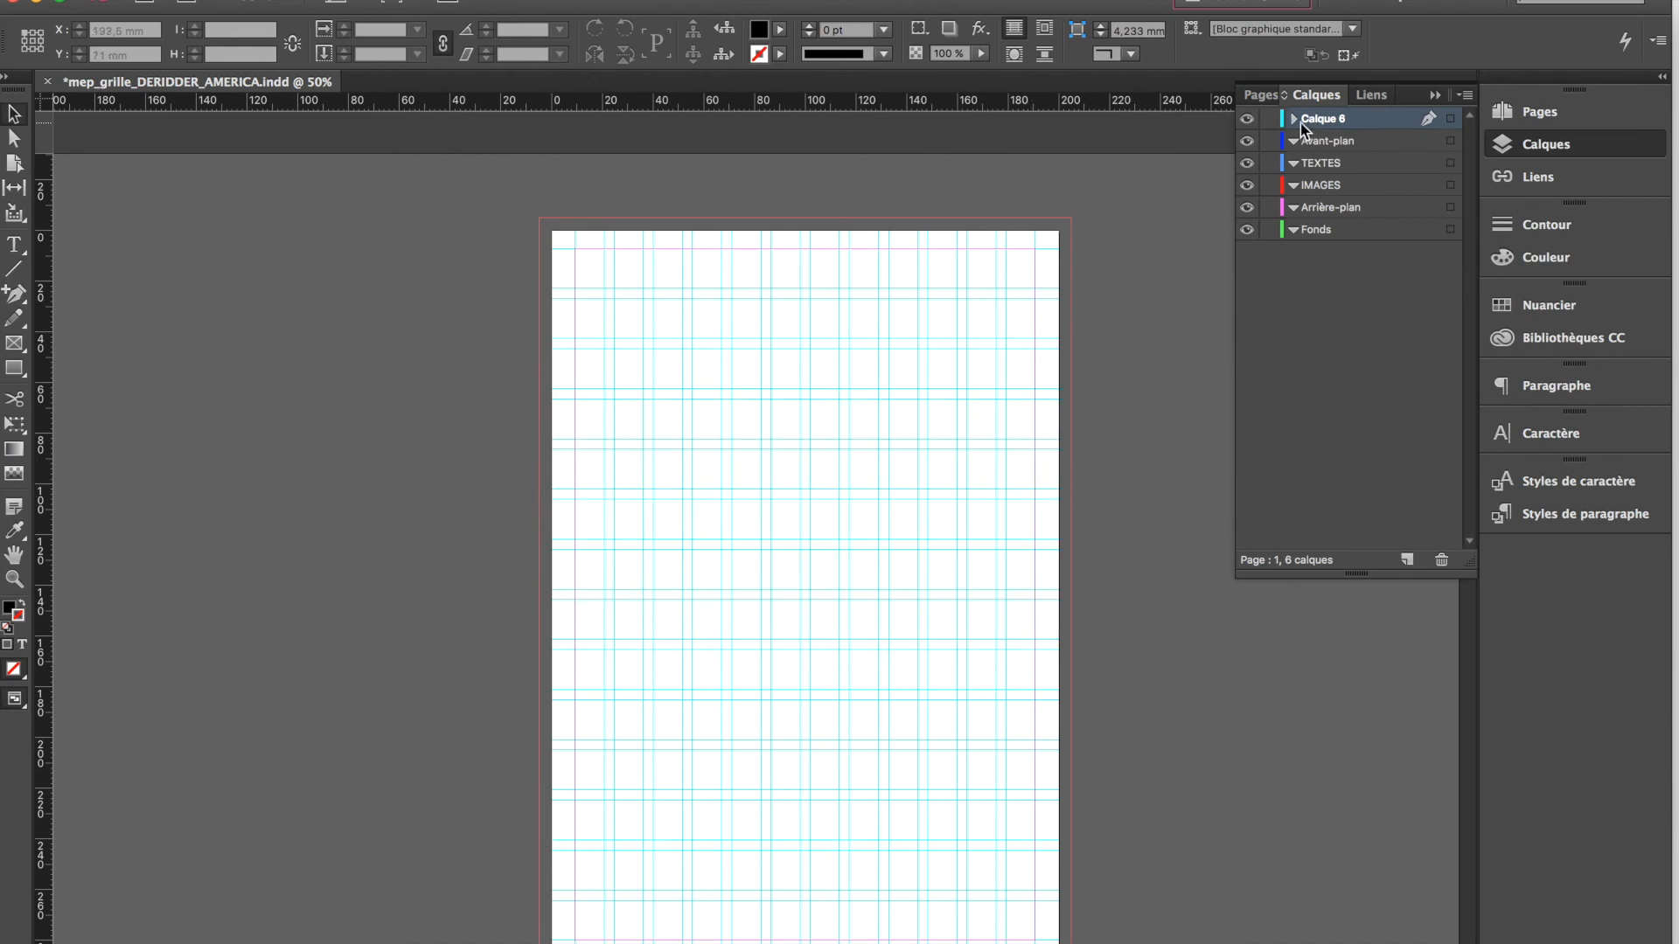
left_click(1443, 562)
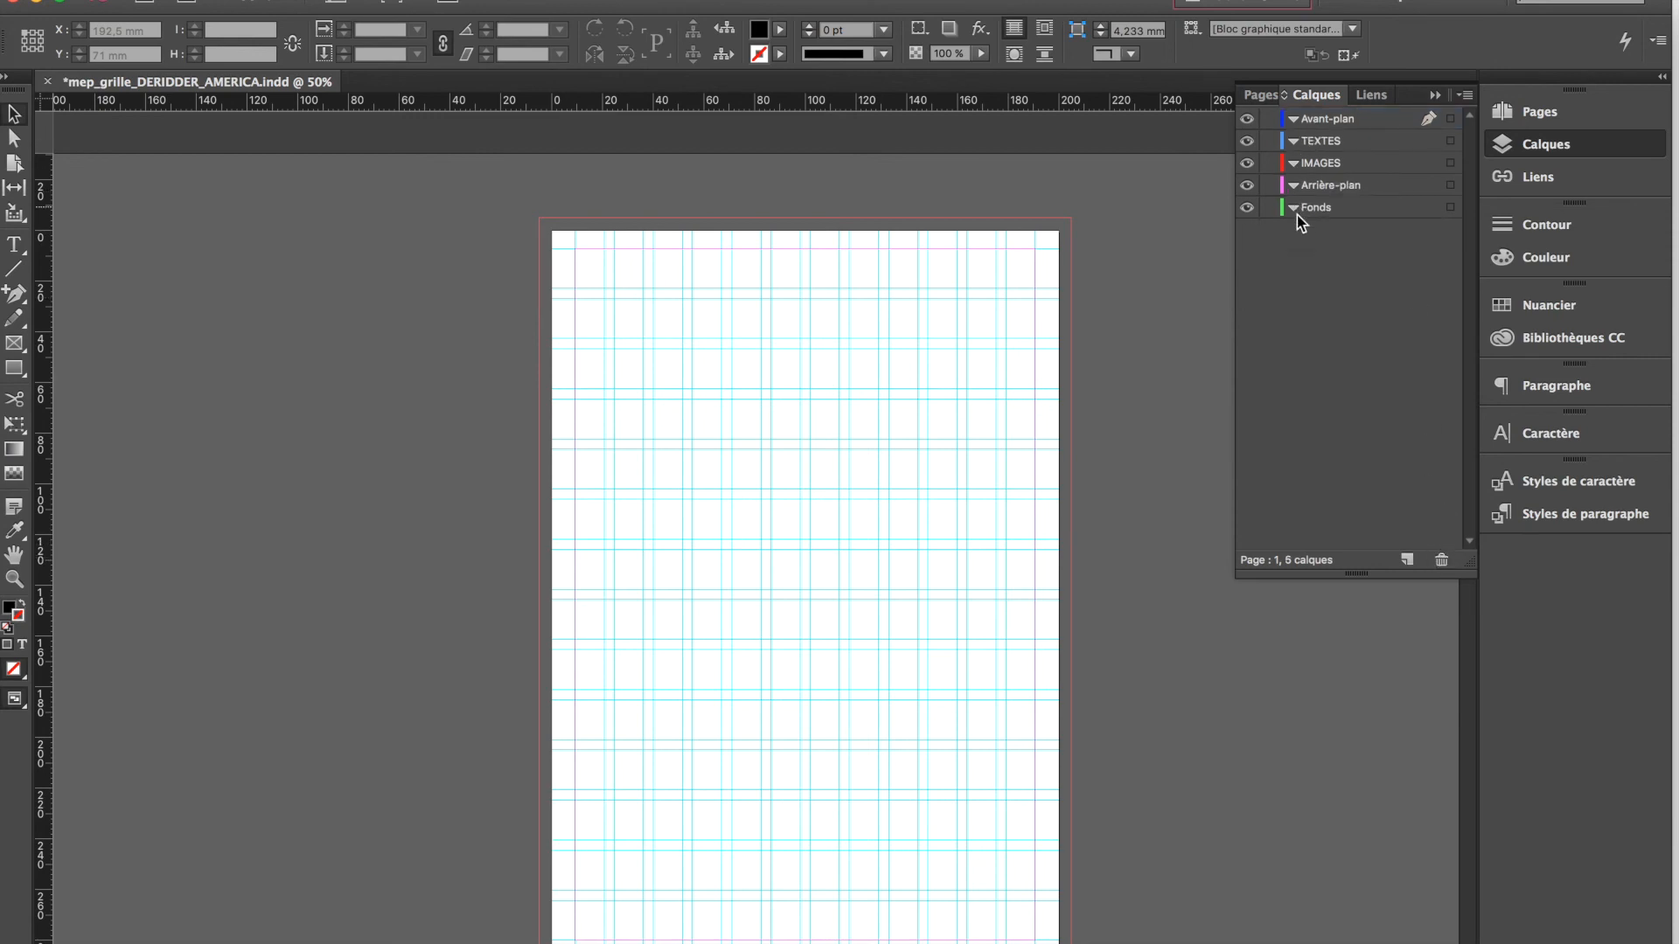
Go through the TEXTES, IMAGES, Fonds and Avant-plan layers and make Arrière-plan the active layer
left_click(1318, 144)
left_click(1317, 165)
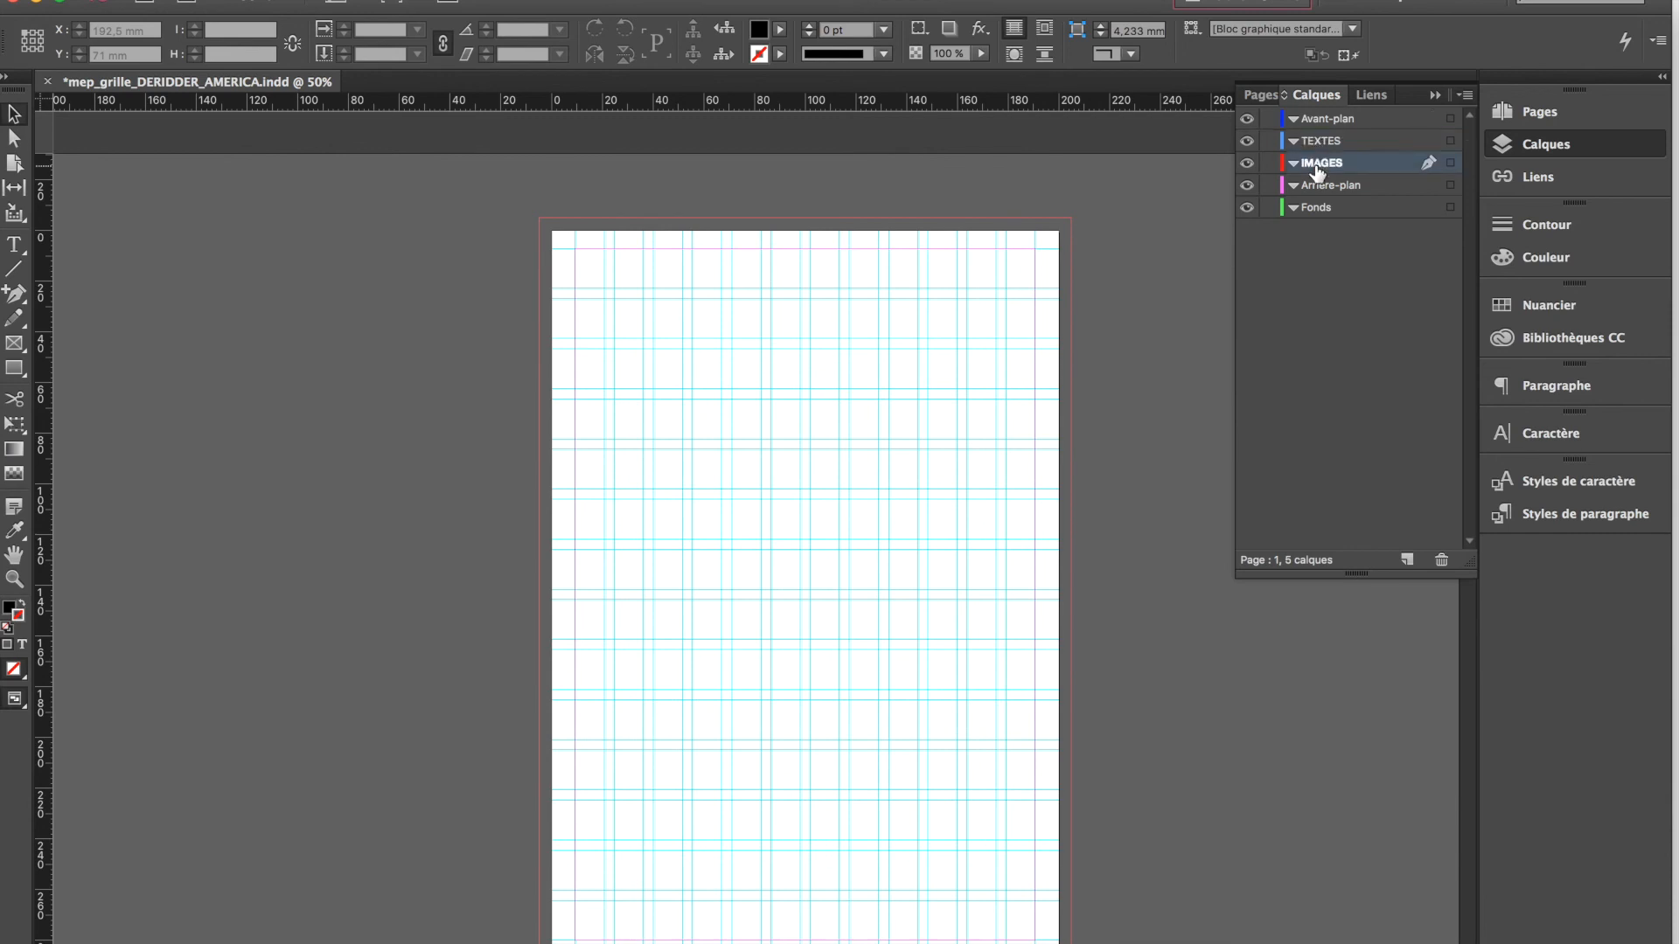
left_click(1317, 214)
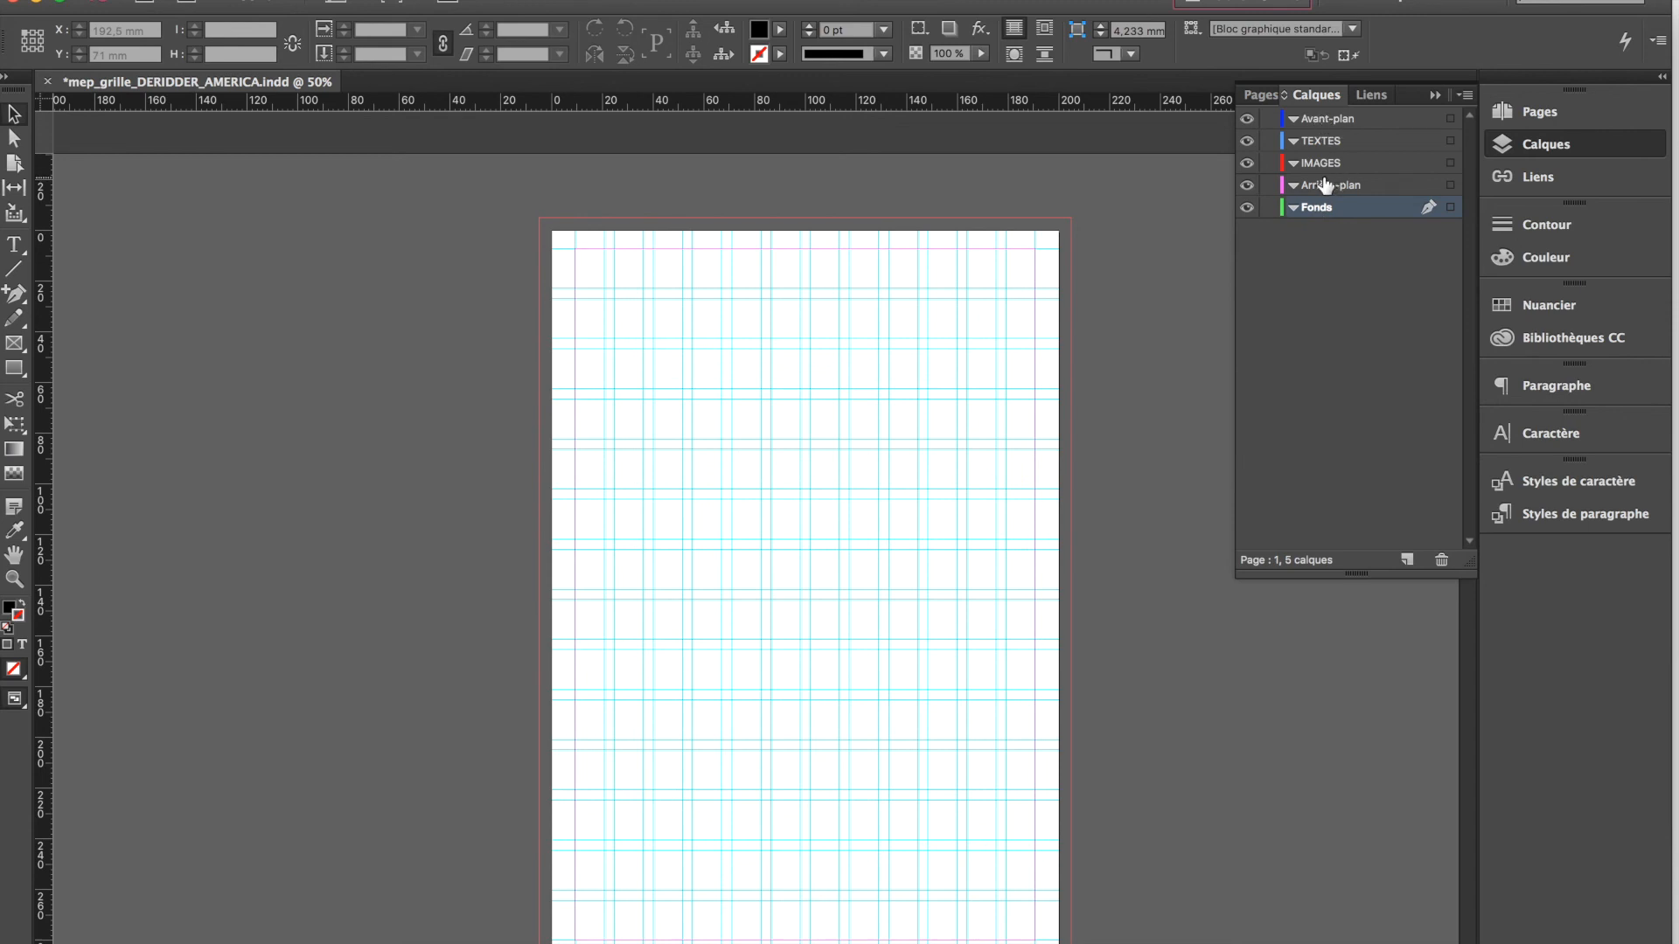
left_click(1325, 121)
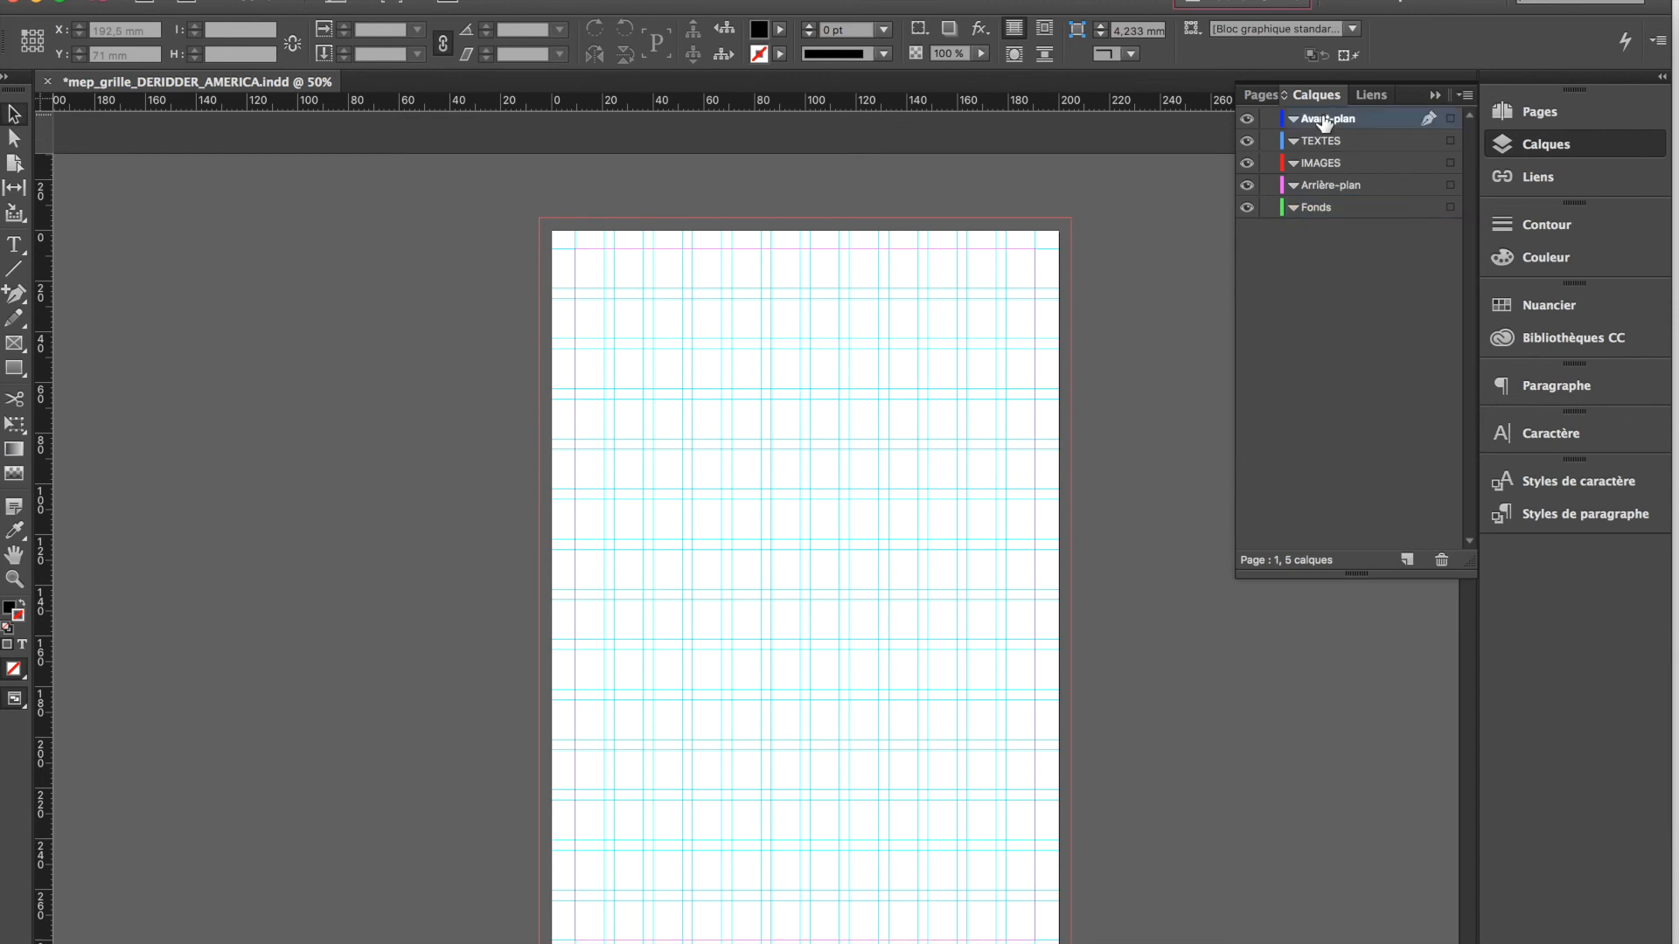
left_click(1329, 186)
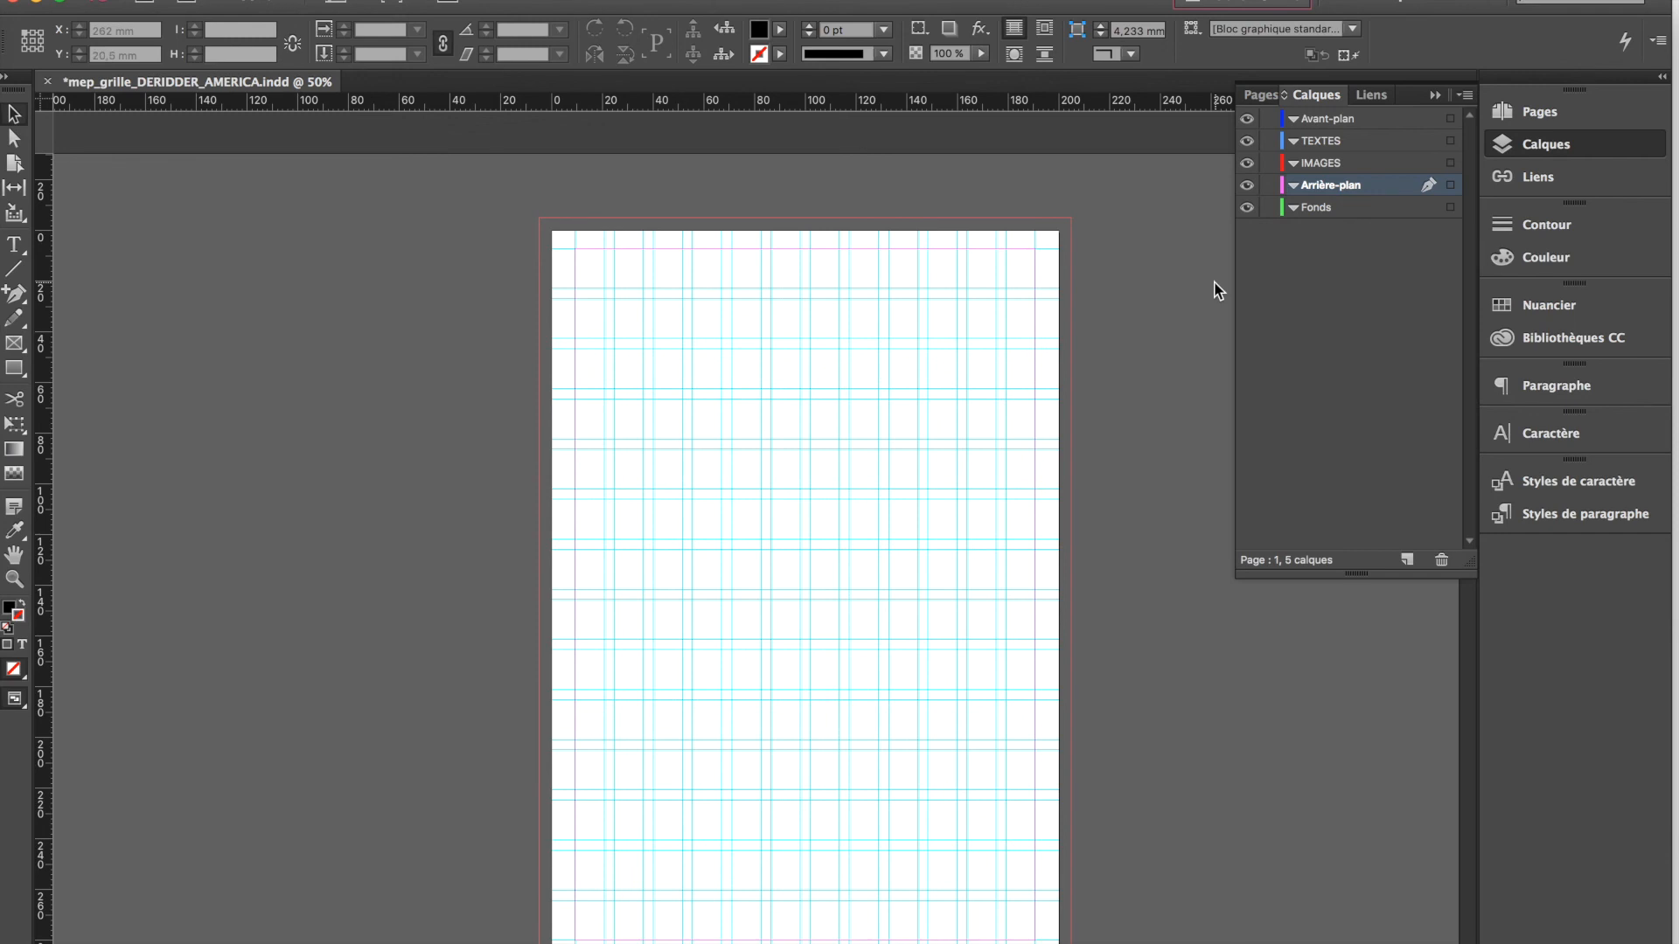
Look over the first page and the double-page spread that follows it
left_click_drag(700, 82, 1310, 86)
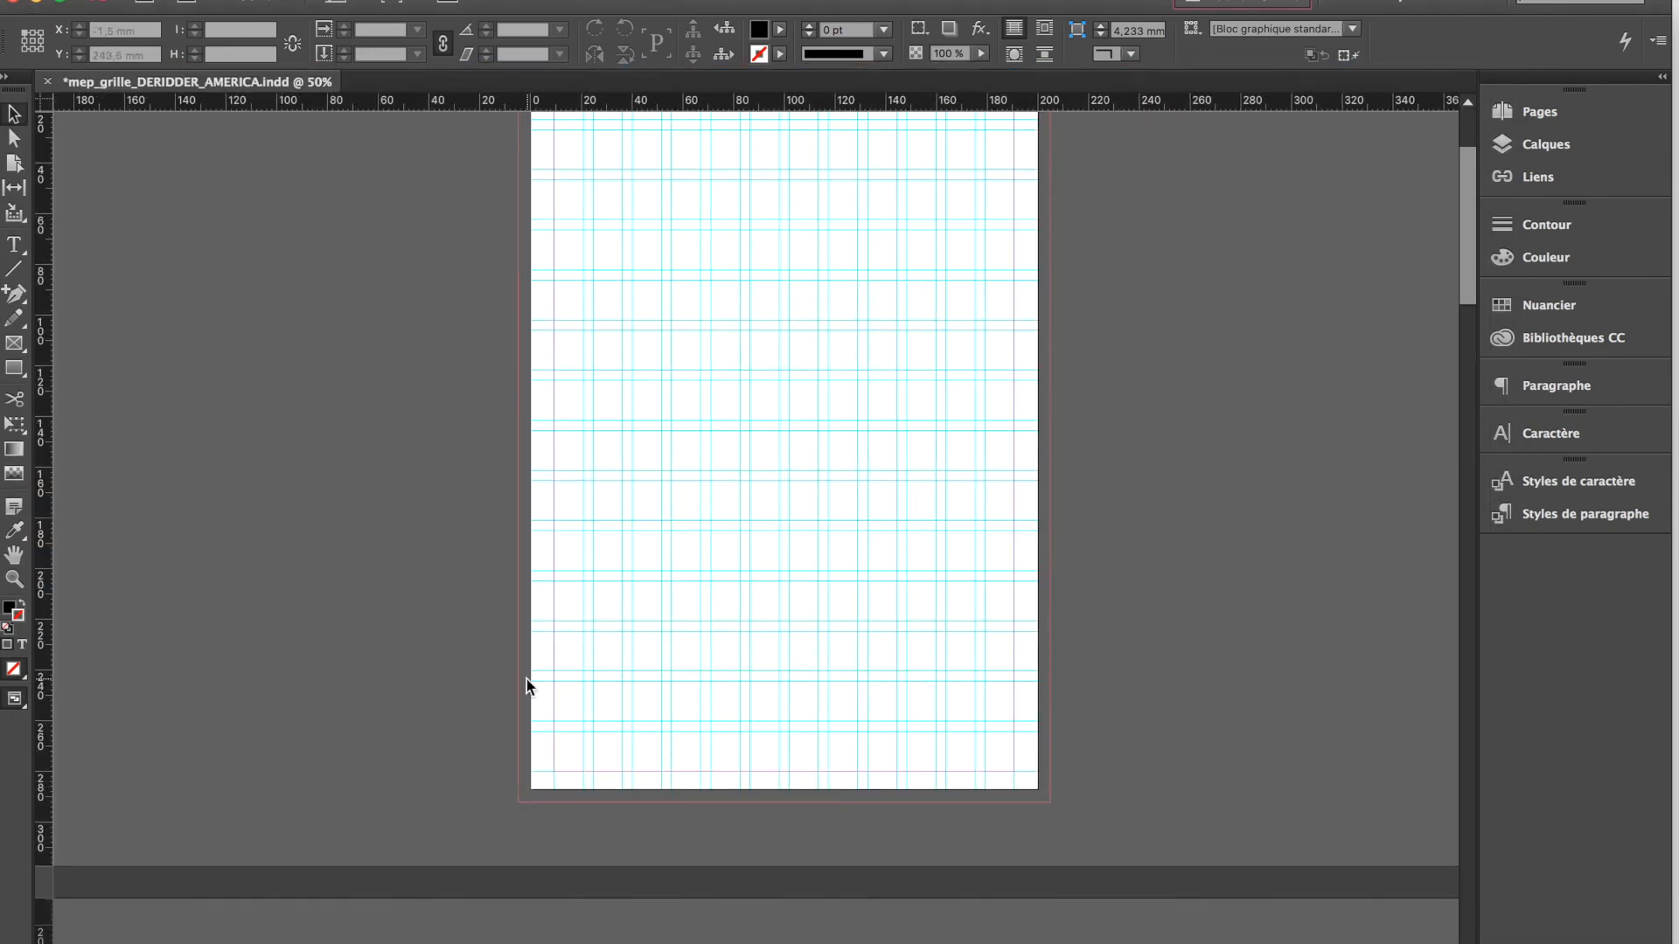
scroll(527, 684, "up", 3)
scroll(529, 685, "down", 10)
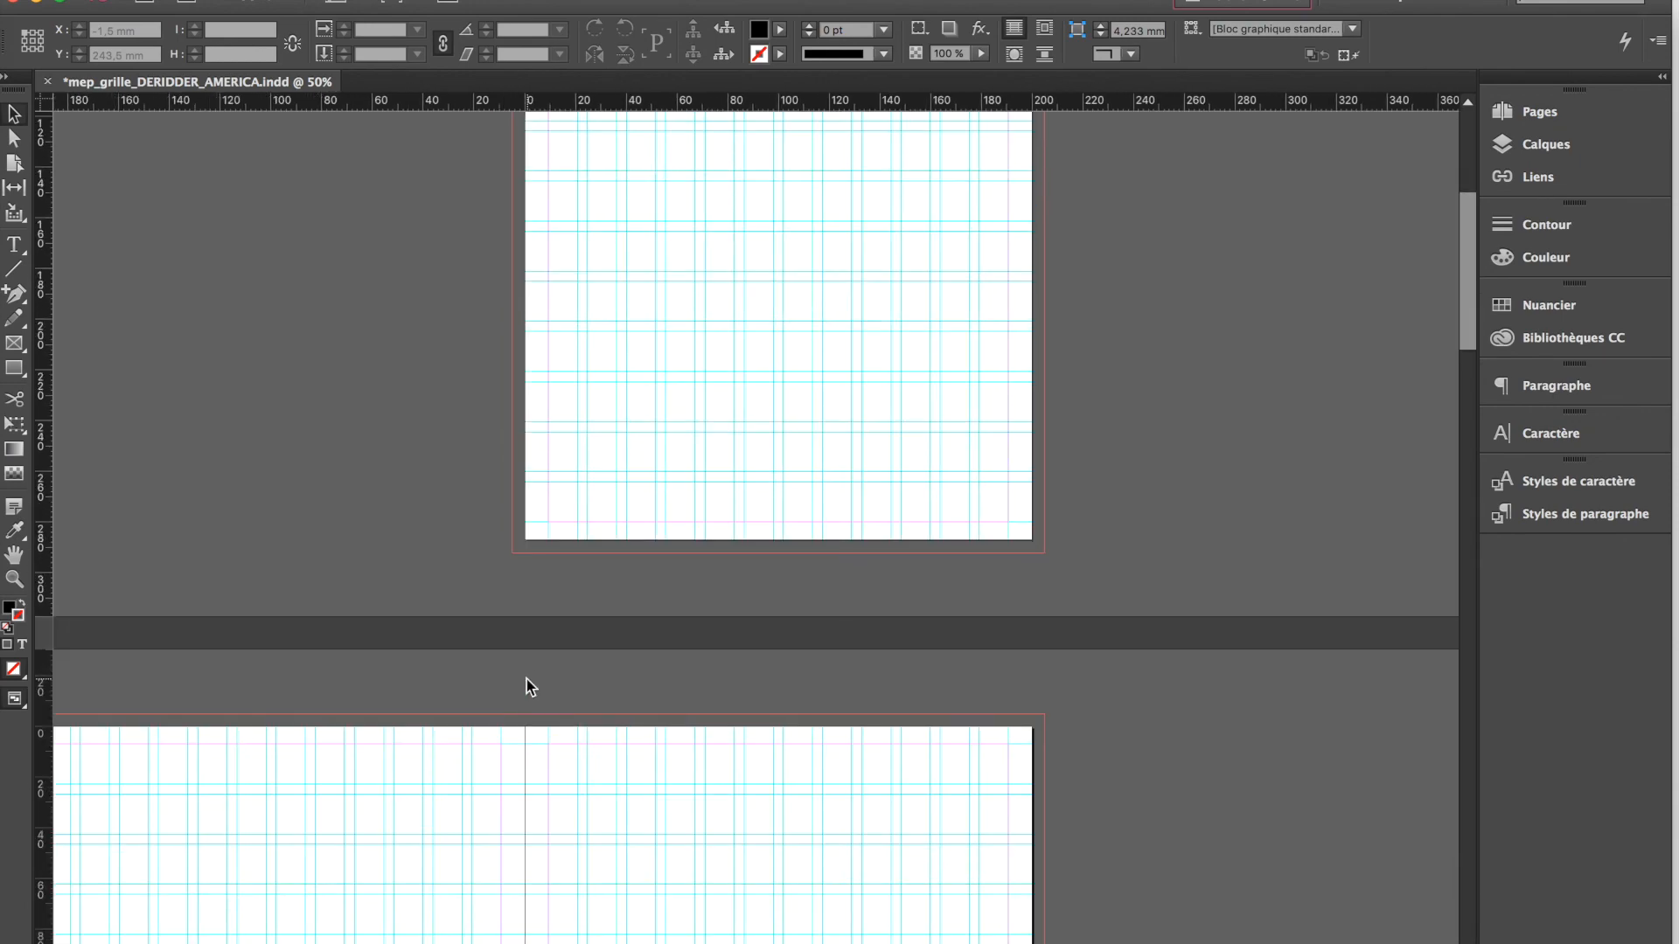
scroll(526, 680, "down", 10)
scroll(526, 679, "left", 2)
scroll(526, 680, "up", 2)
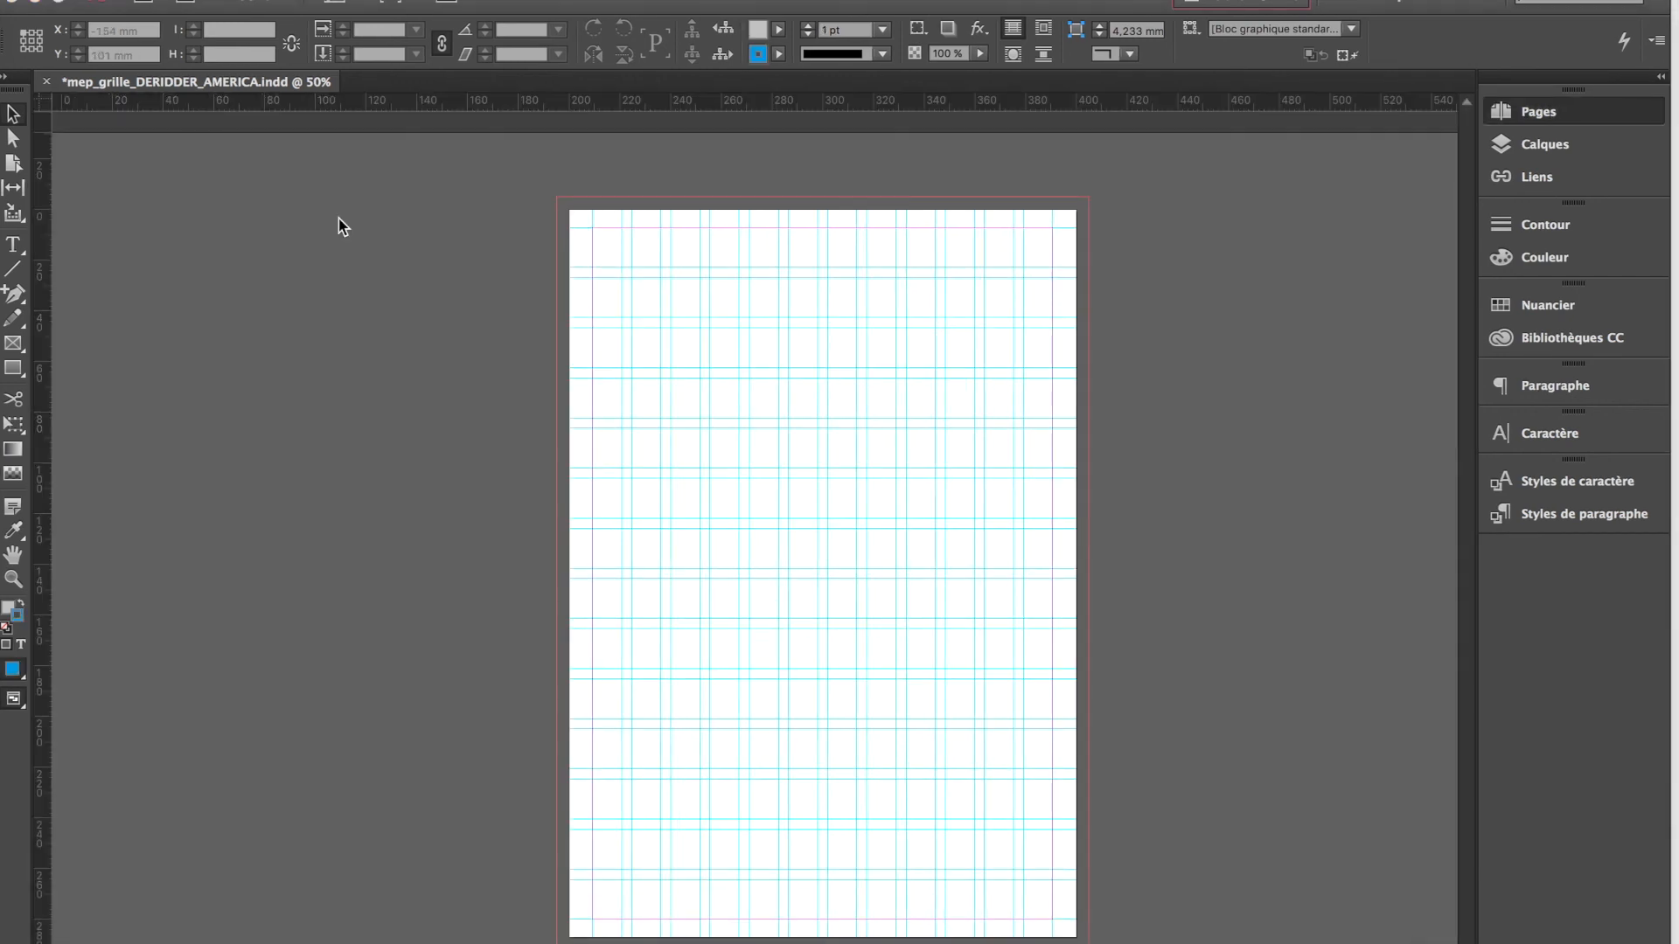
Show the document's page overview and browse its pages, displaying spreads 6-7 and 8-9 and page 12
key("super+F12")
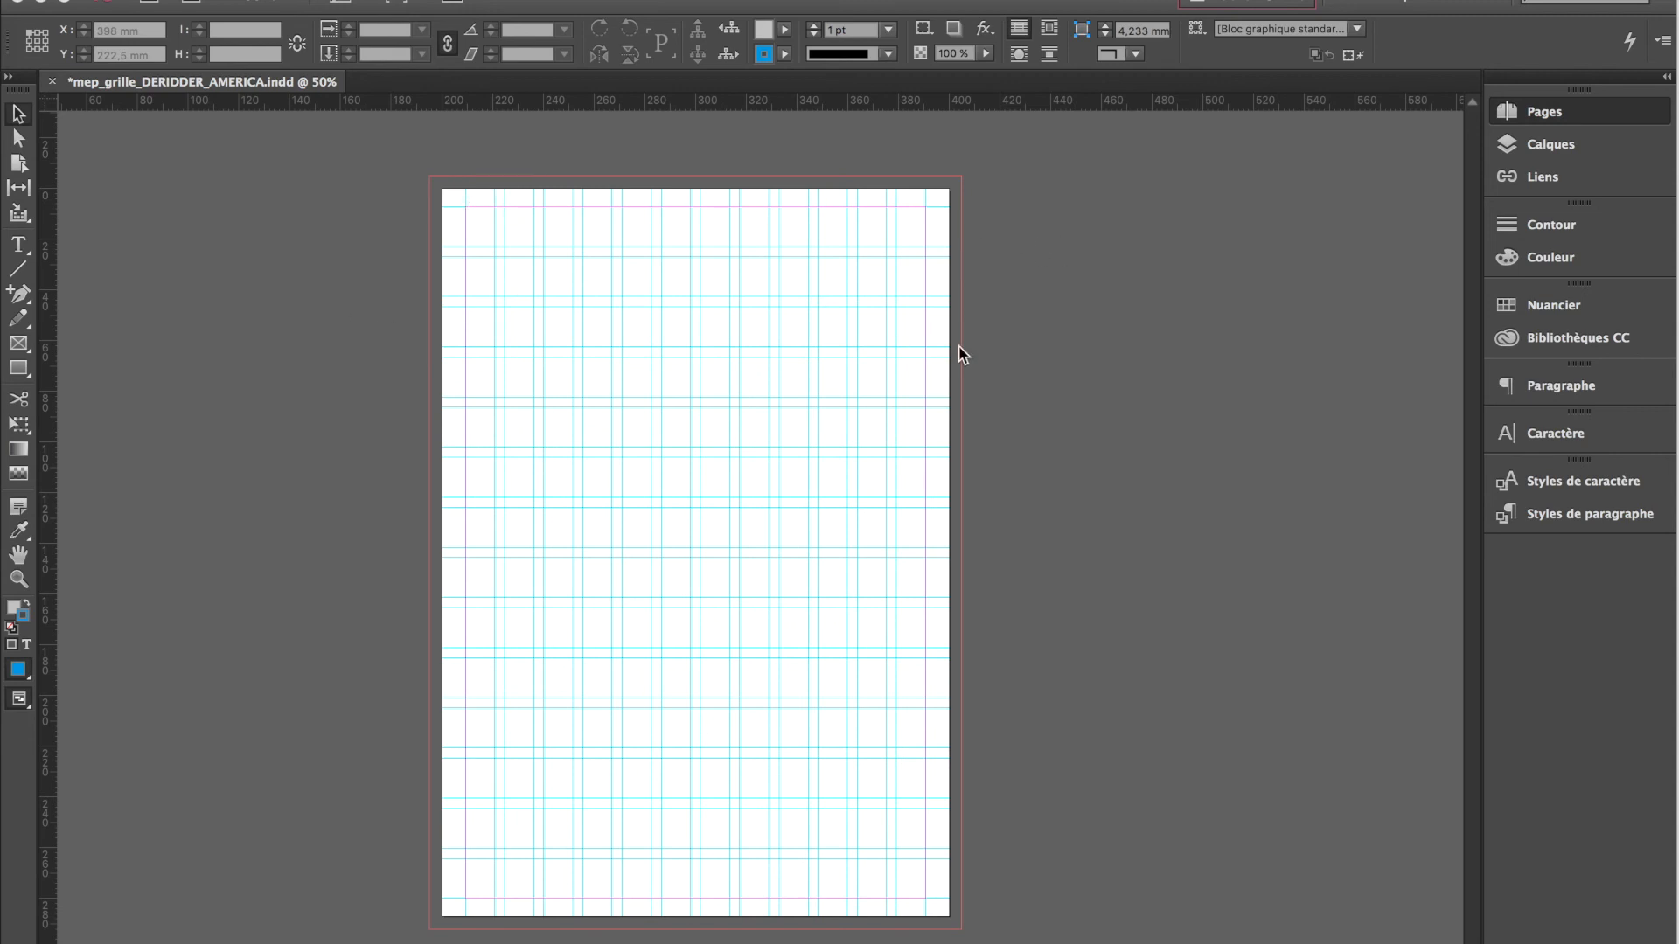
left_click(313, 82)
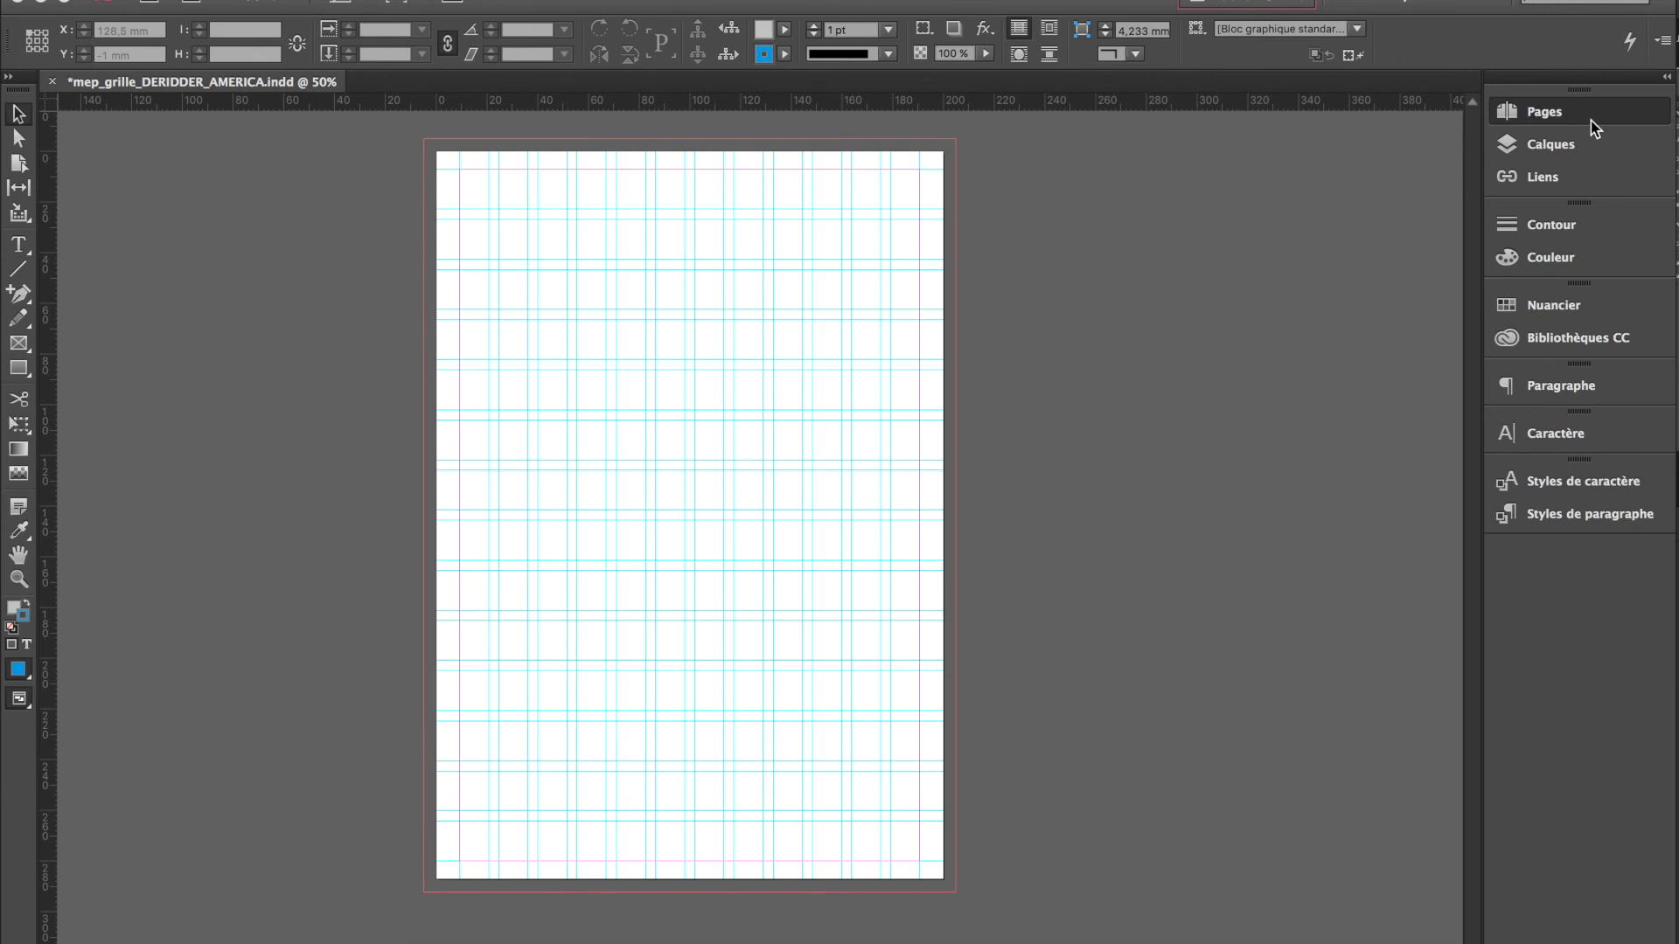
left_click(1590, 121)
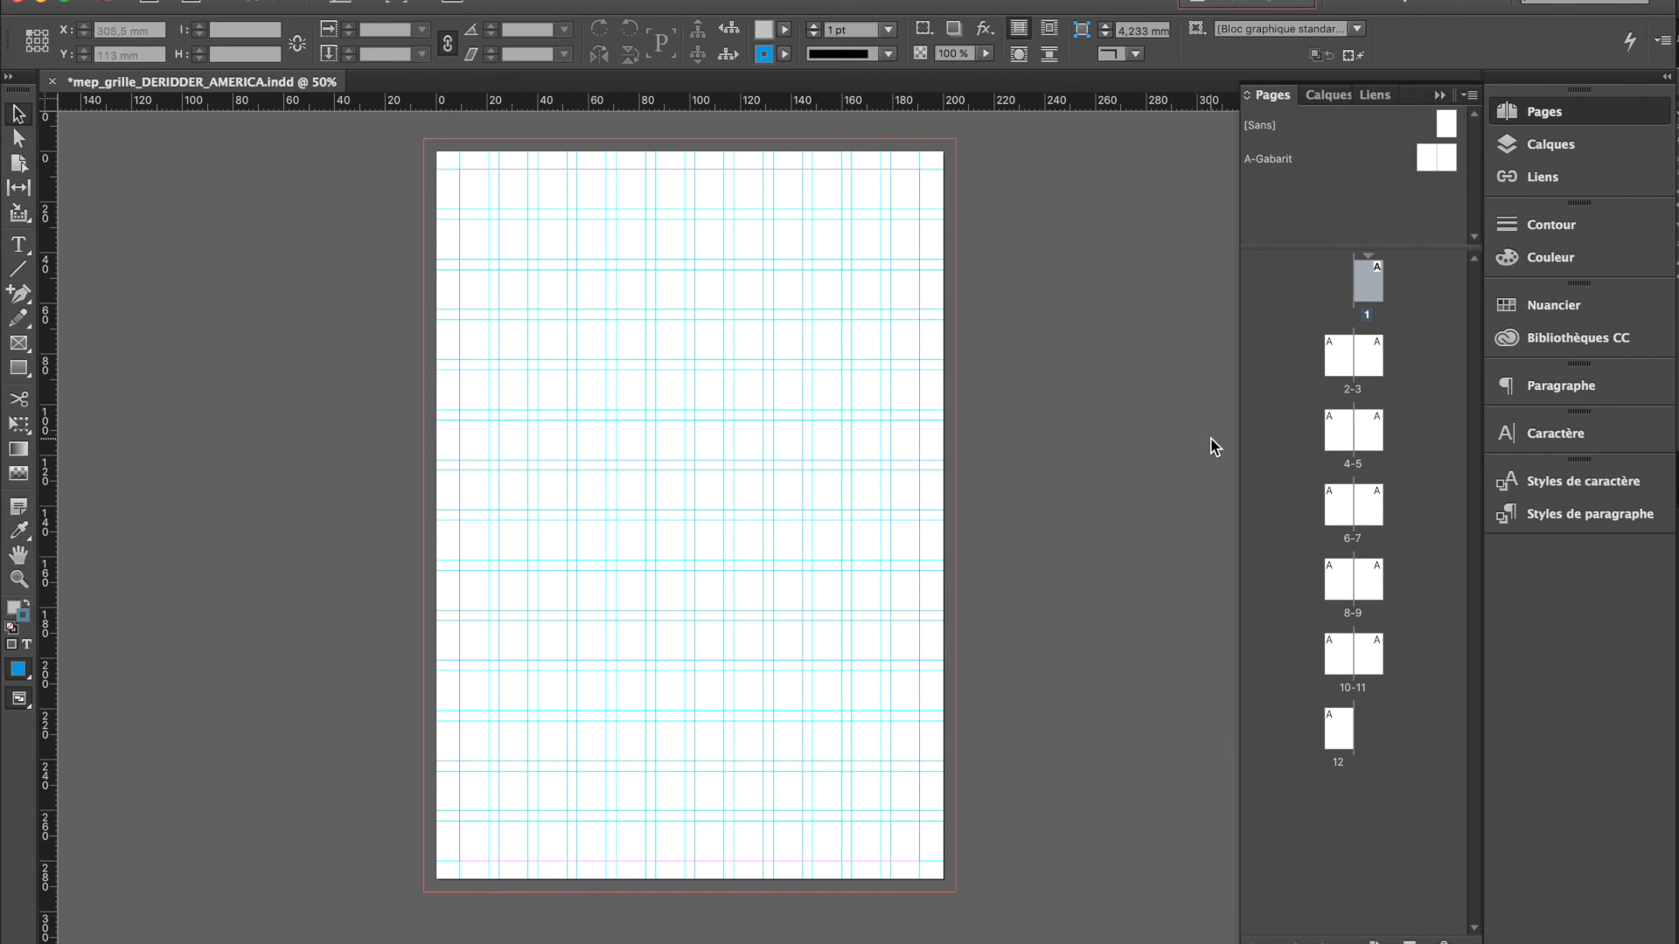
left_click(1333, 365)
left_click(1367, 360)
left_click(1341, 432)
left_click(1370, 505)
double_click(1352, 539)
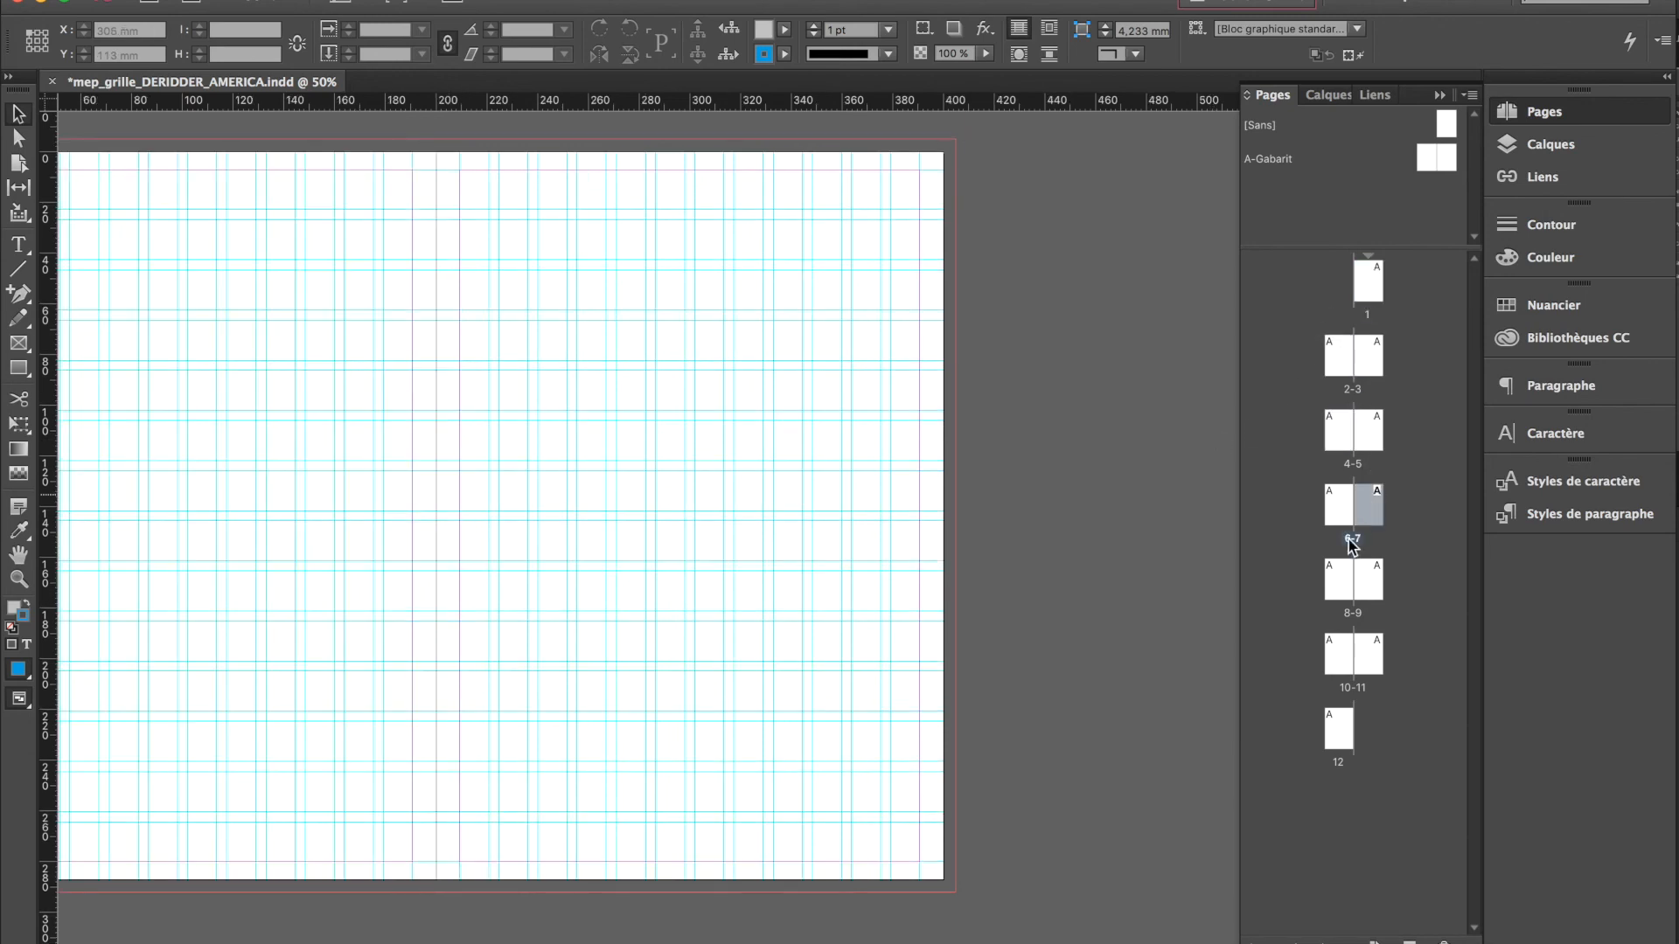
double_click(1347, 588)
double_click(1338, 730)
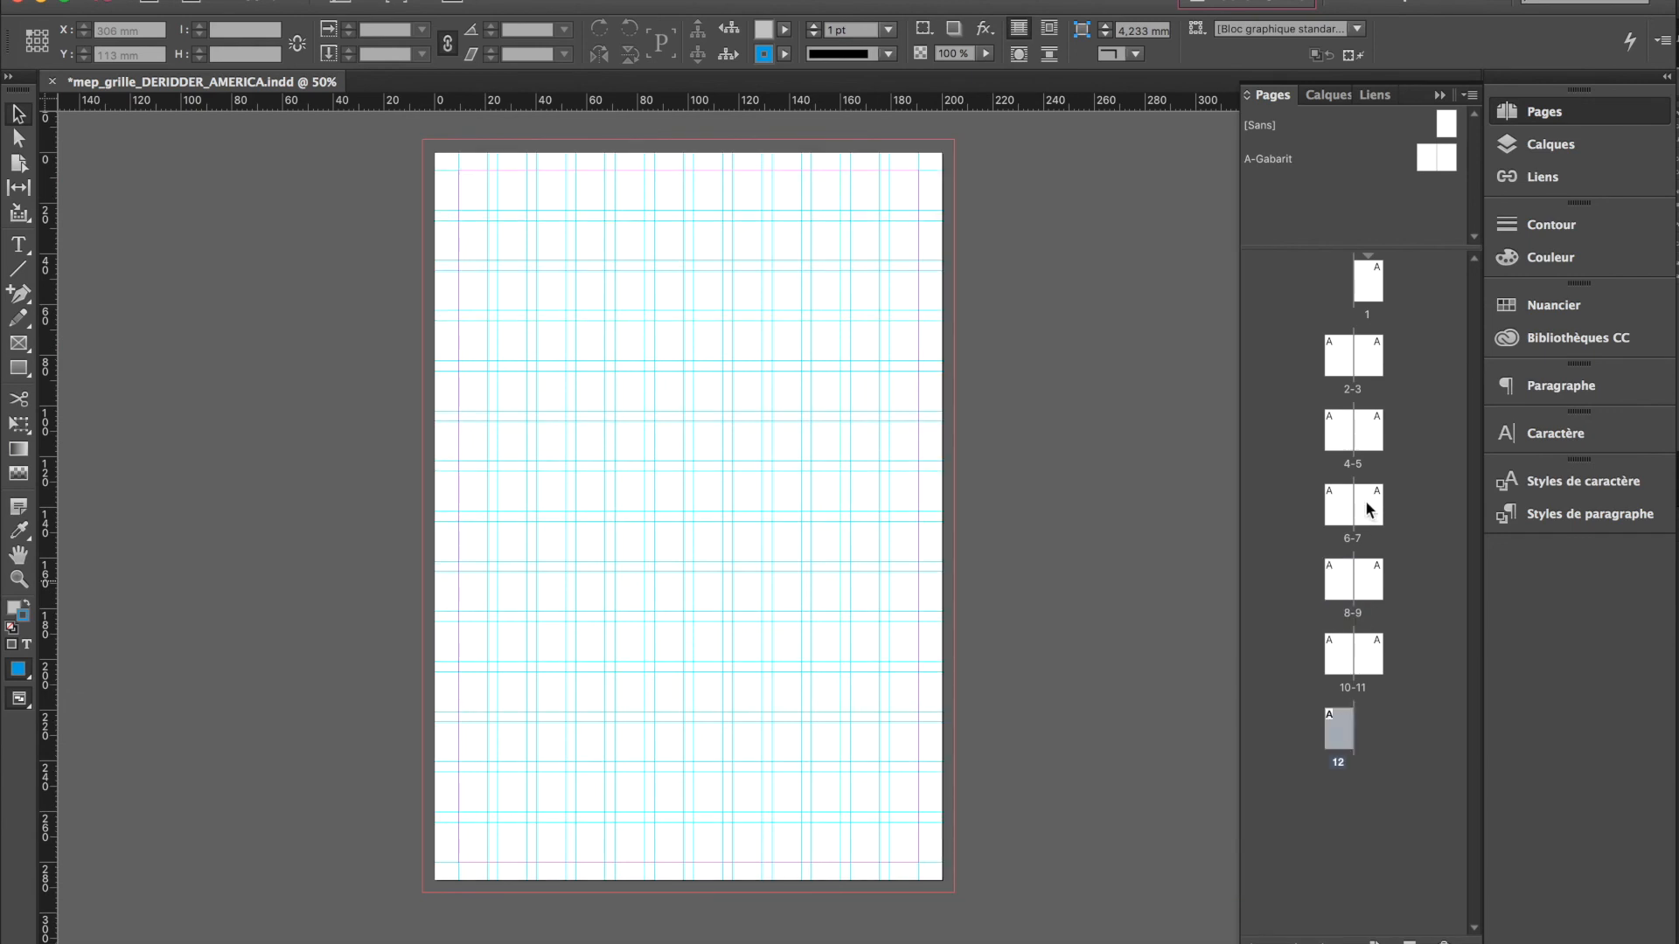
double_click(1368, 499)
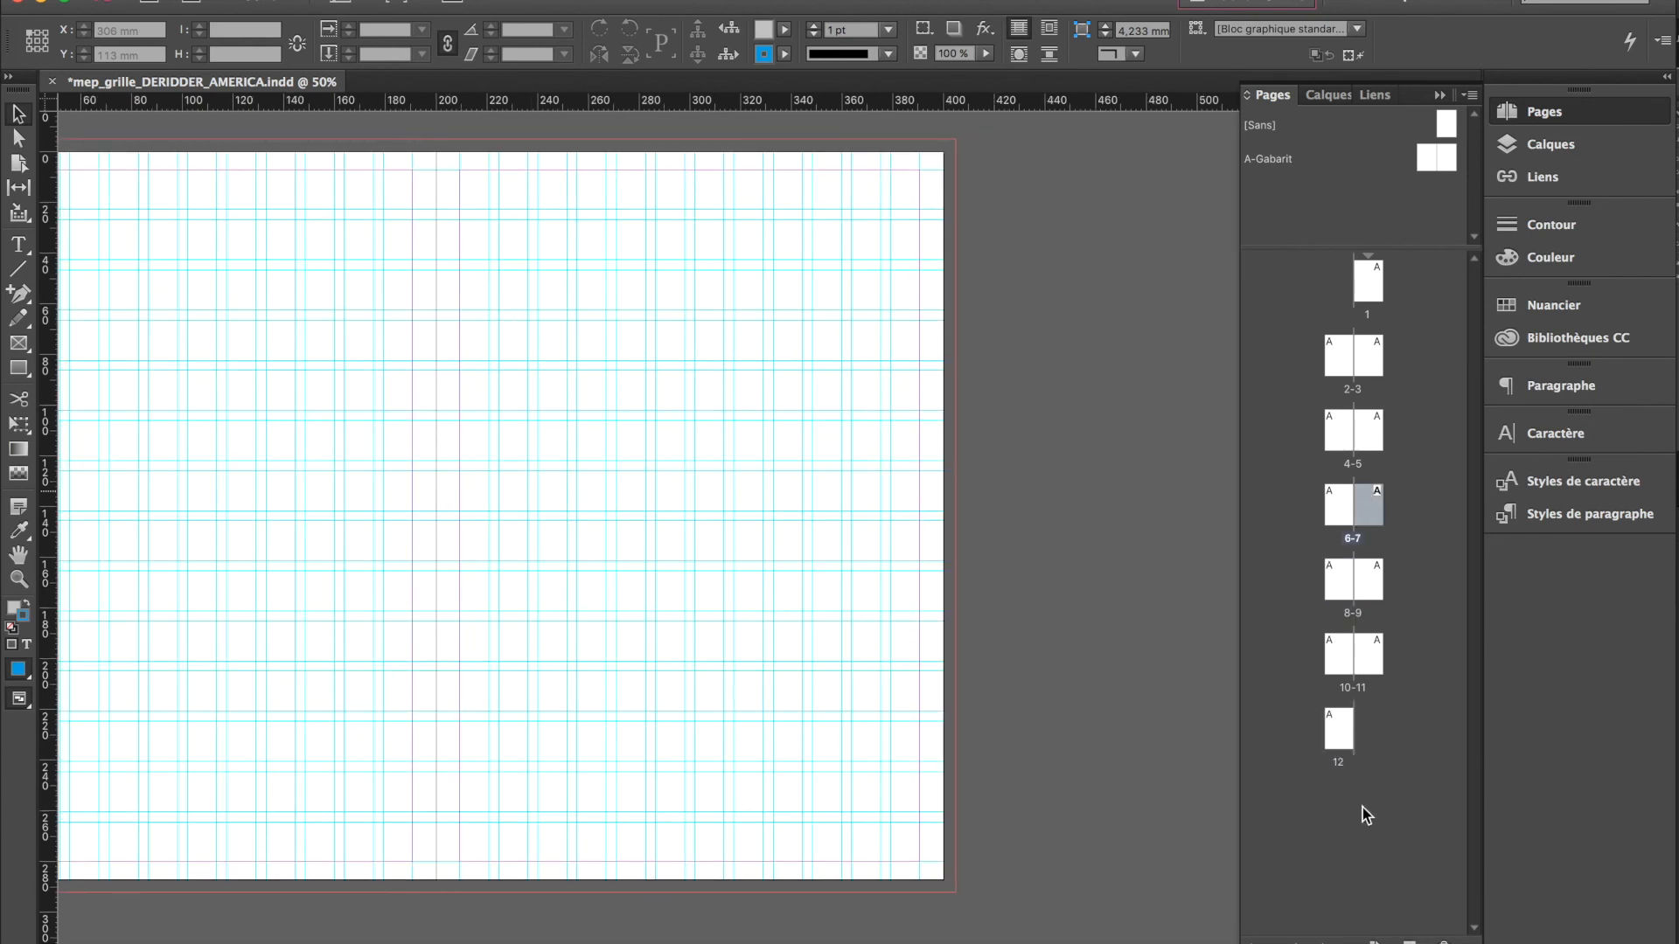
Try to add six pages after page 12
left_click(1347, 734)
left_click(1409, 942)
left_click(1409, 942)
left_click(1409, 942)
left_click(1409, 942)
left_click(1409, 942)
left_click(1409, 942)
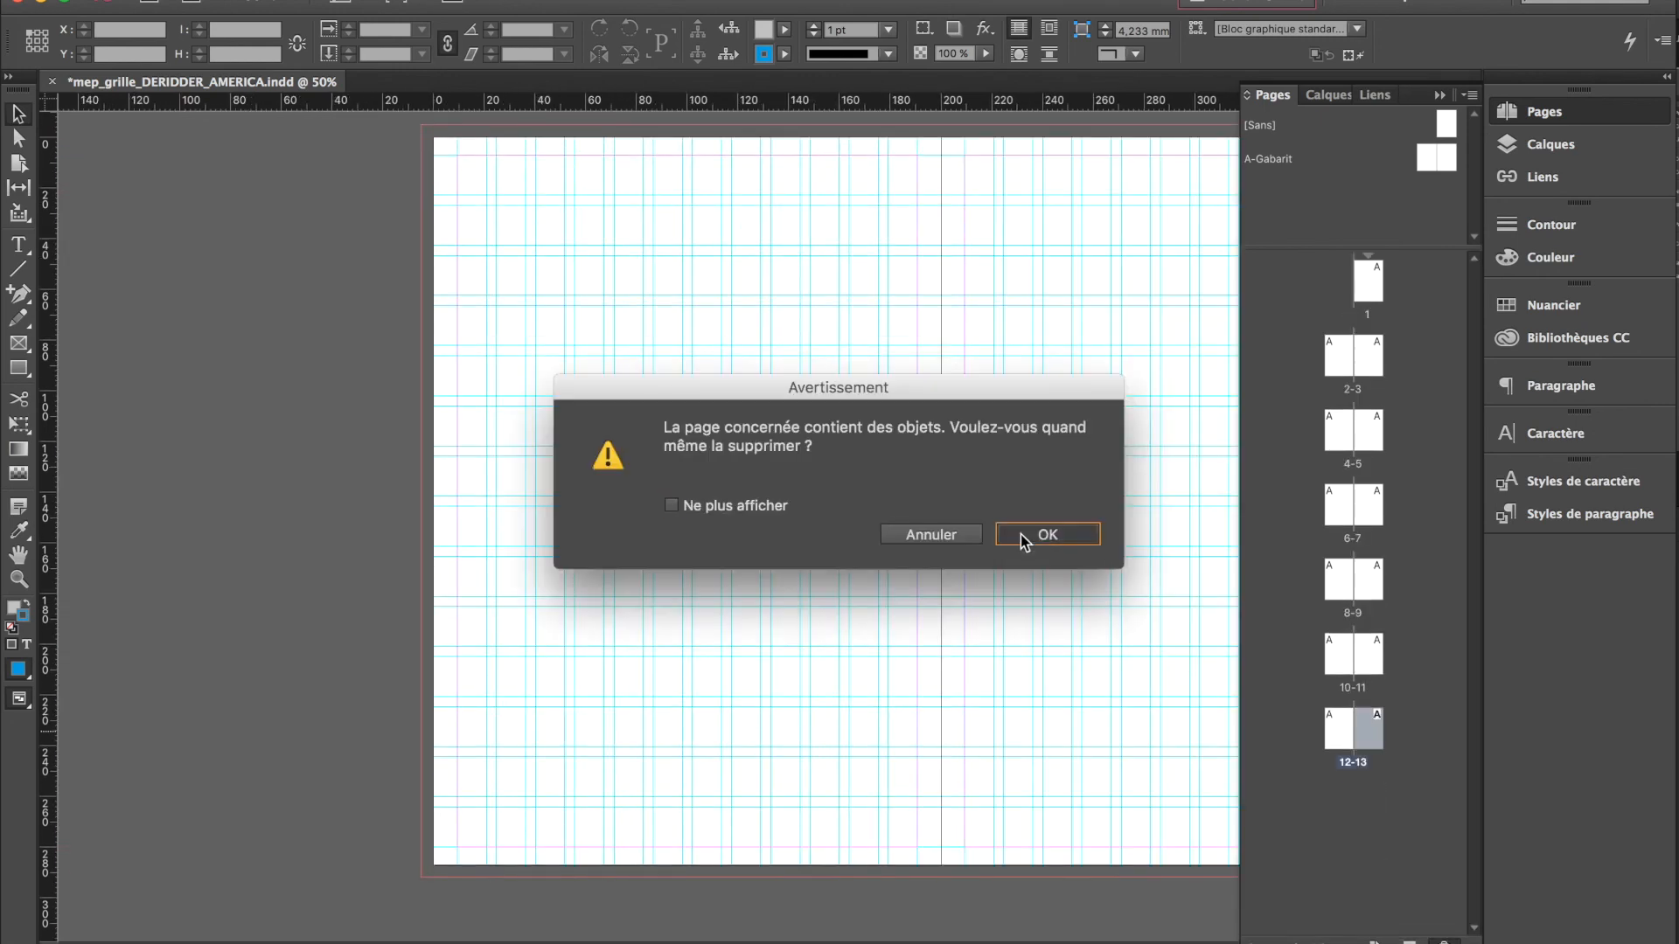
left_click(1020, 534)
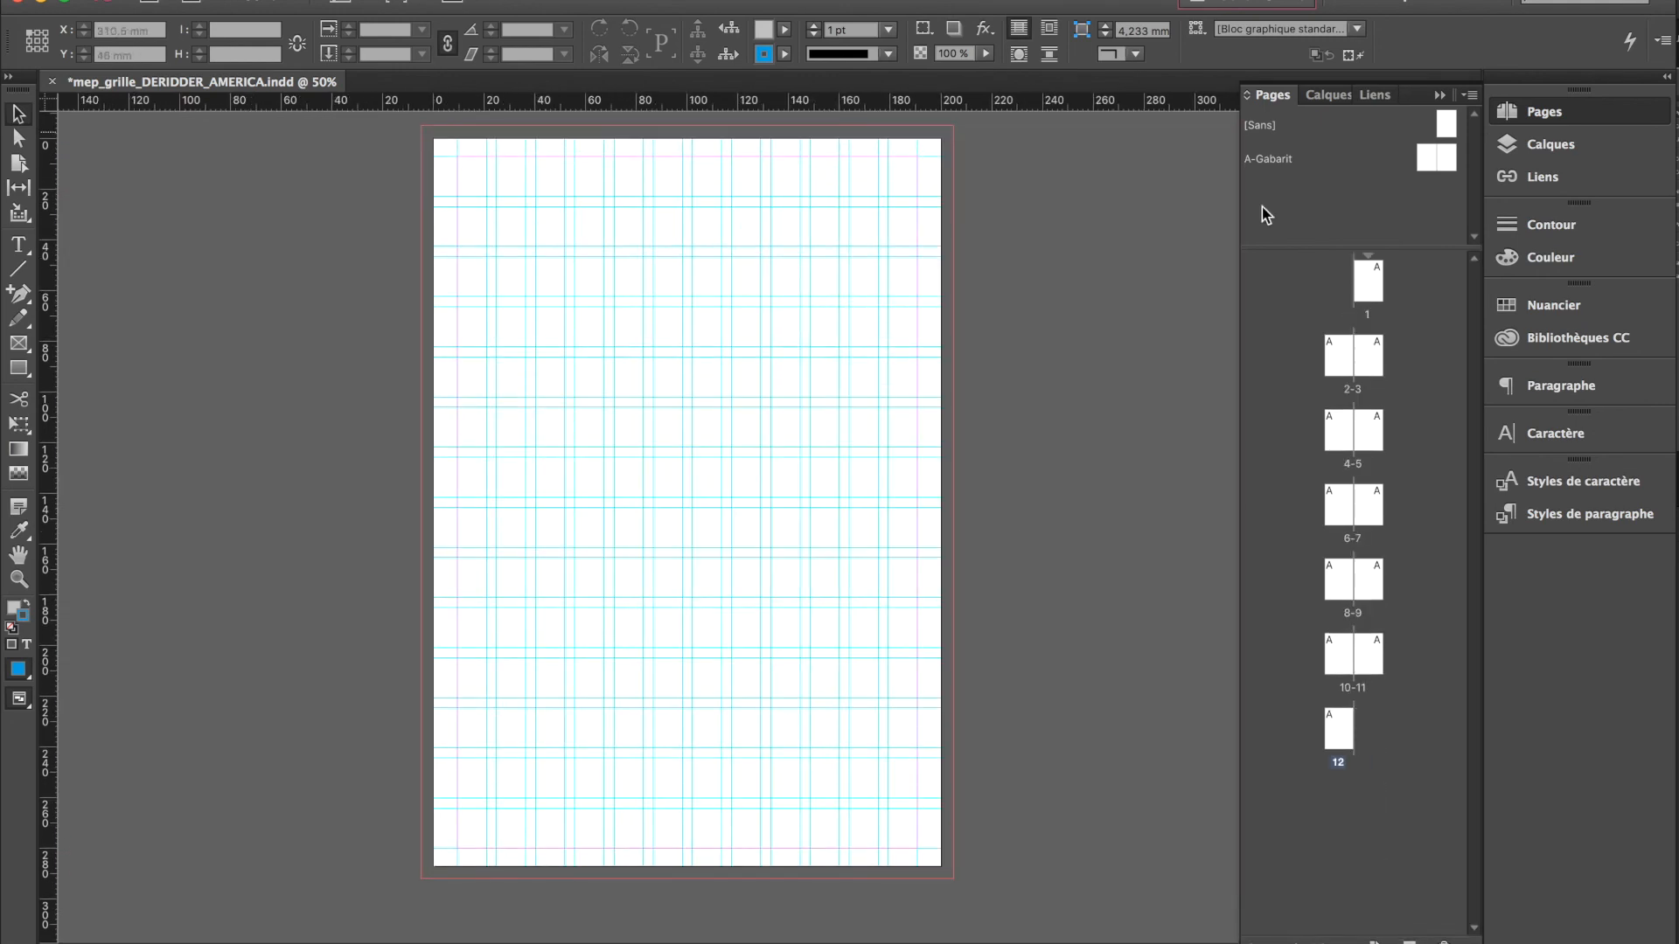
Open the A-Gabarit master spread and draw a grey rectangle about 135 × 174 mm on its left page
double_click(1423, 161)
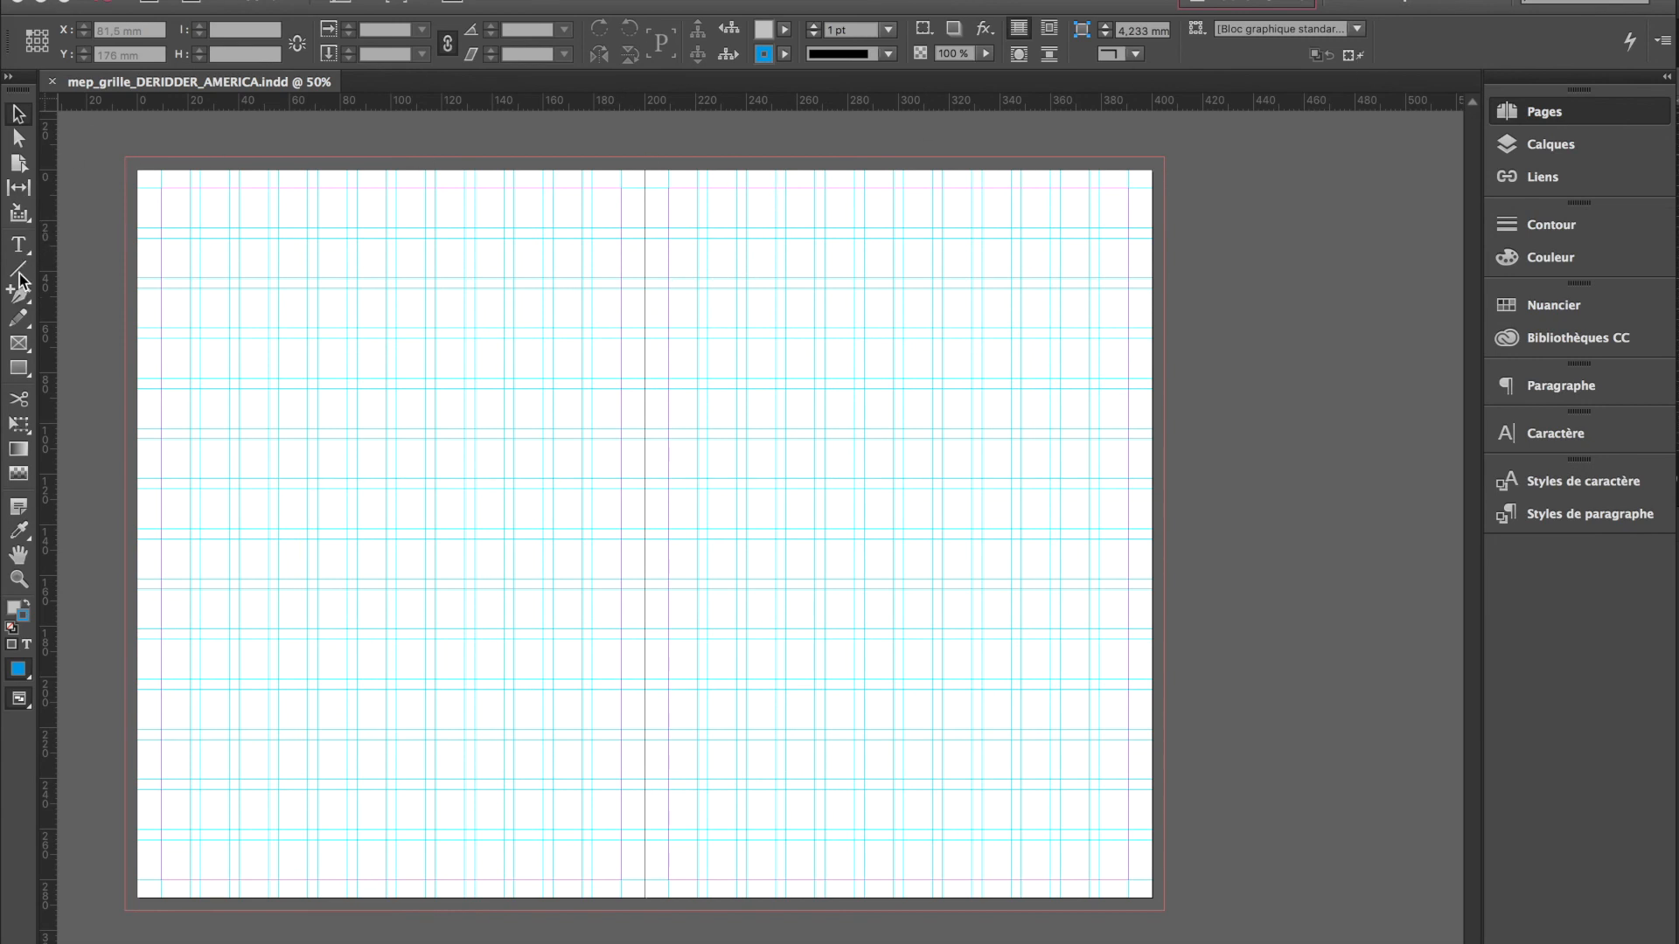
left_click(16, 242)
left_click(18, 369)
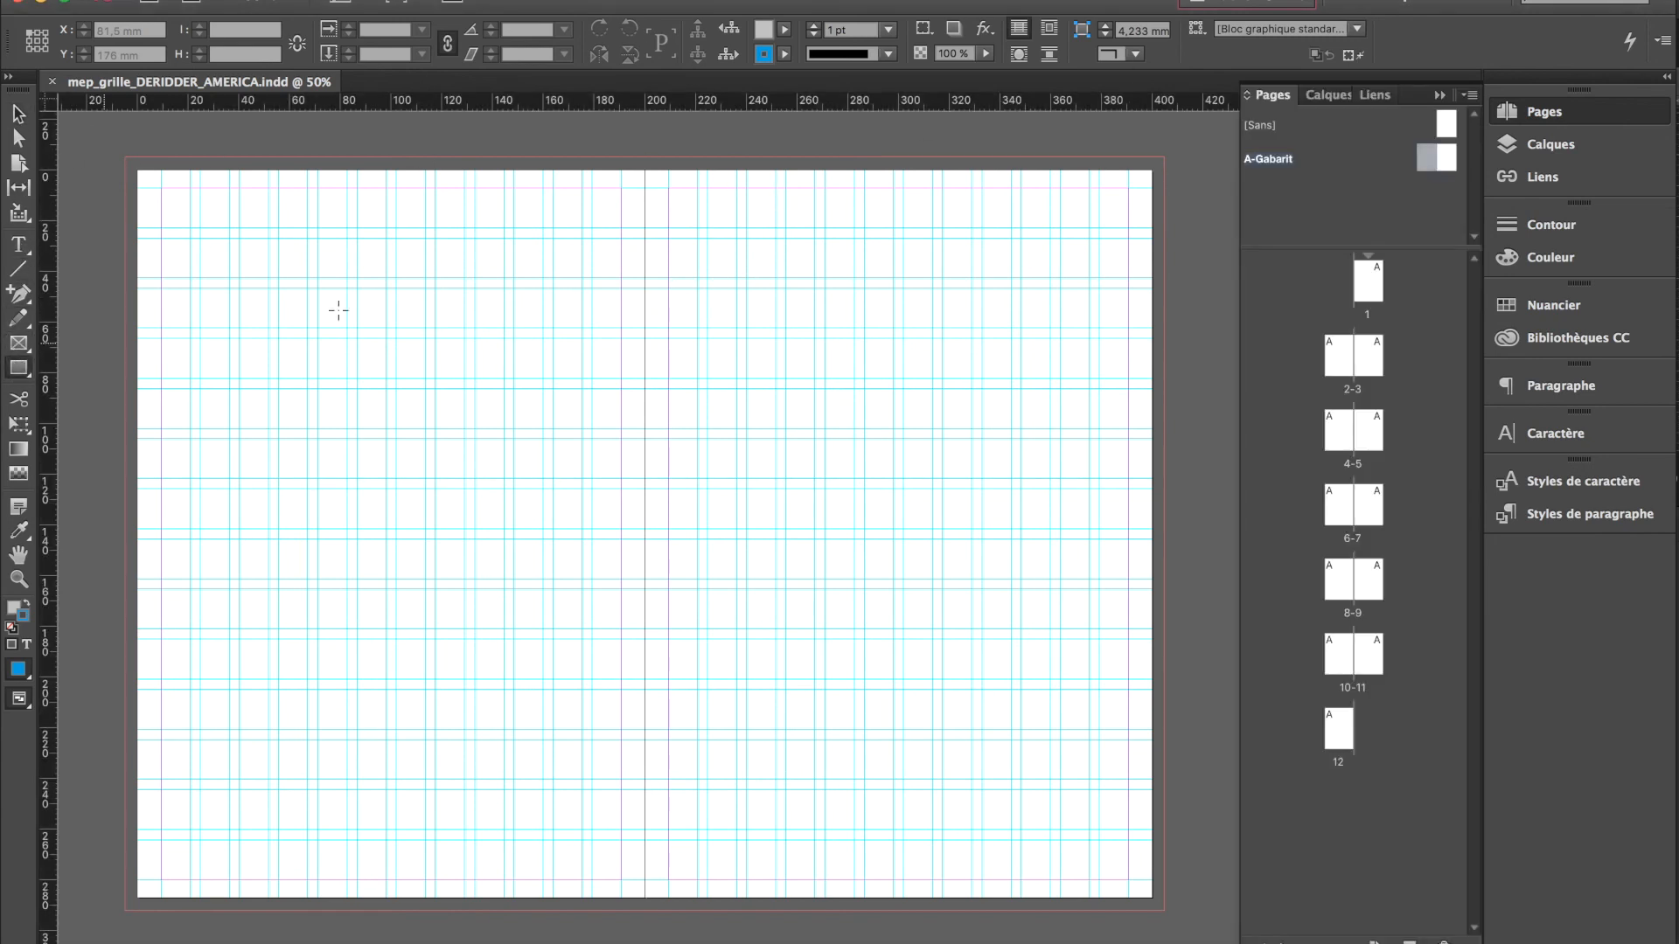
left_click_drag(239, 295, 581, 724)
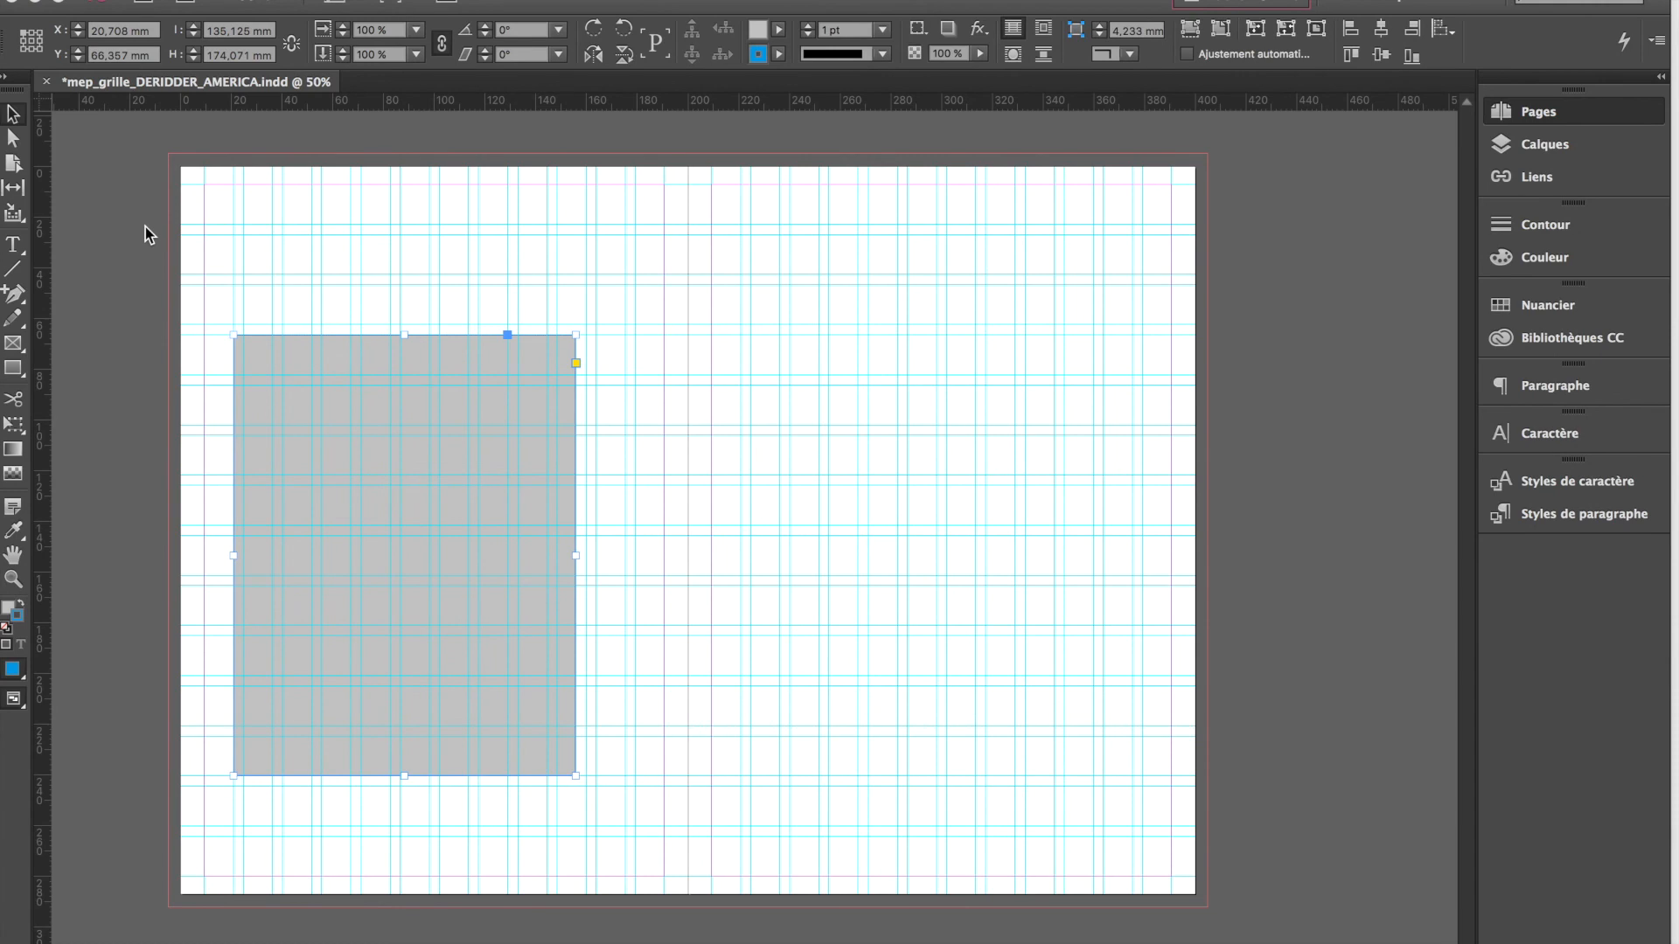
Move the grey rectangle to the right master page and back to the left one, at about X 24.7 mm, Y 60.5 mm
key("super+F12")
left_click_drag(381, 423, 876, 421)
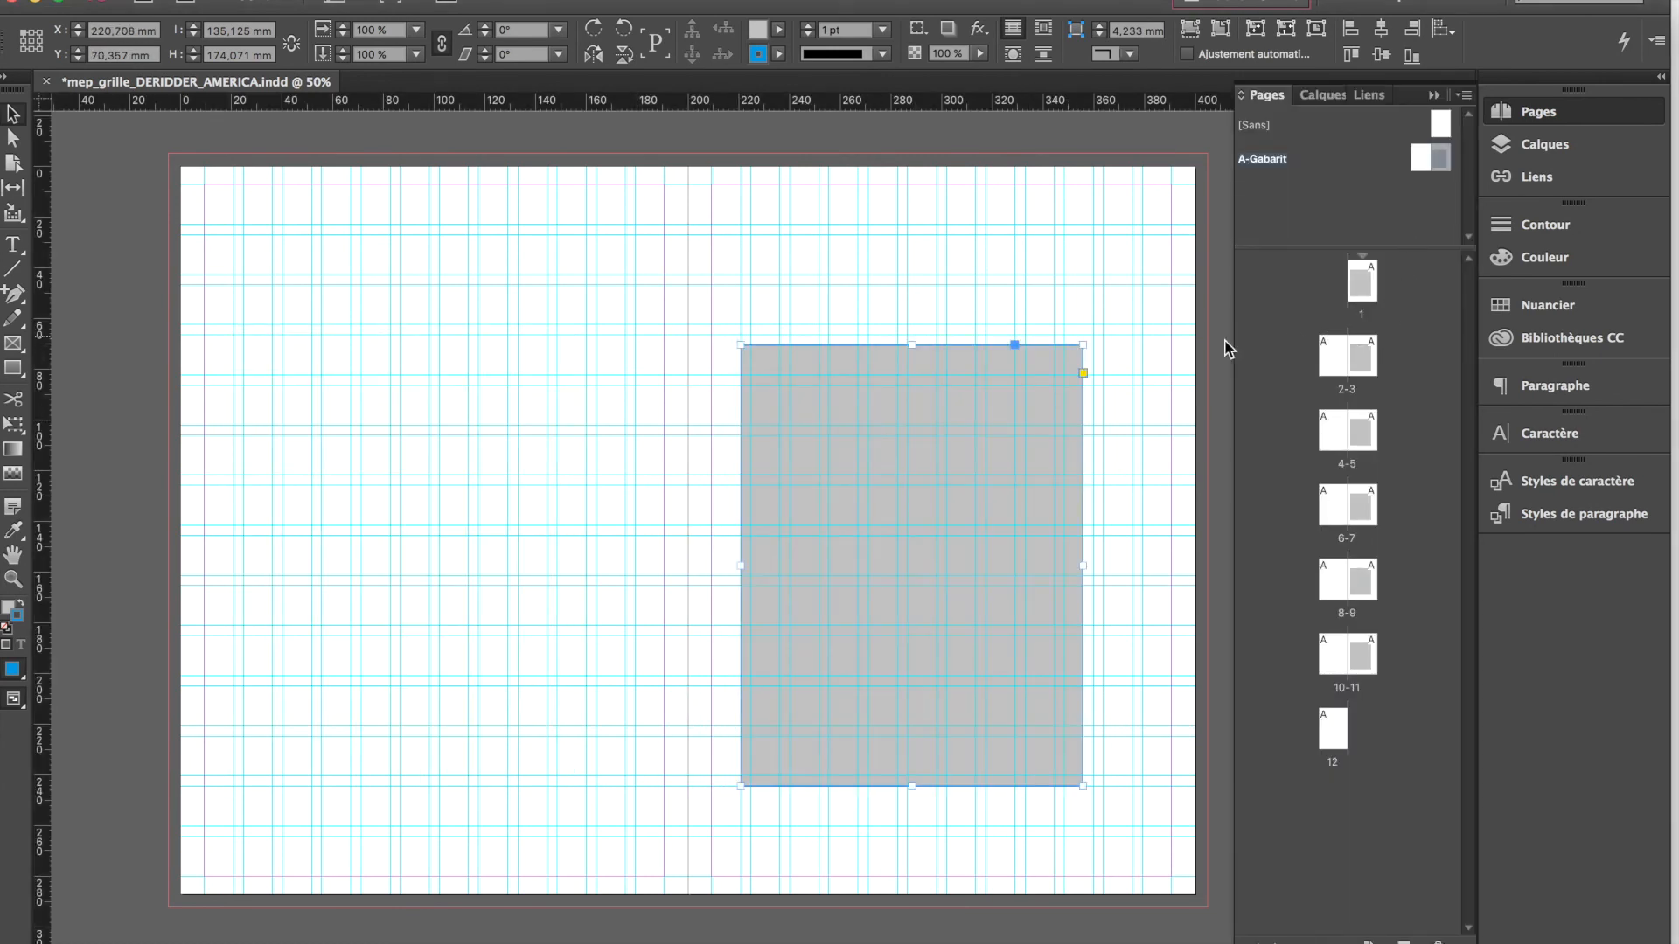
left_click_drag(950, 362, 451, 335)
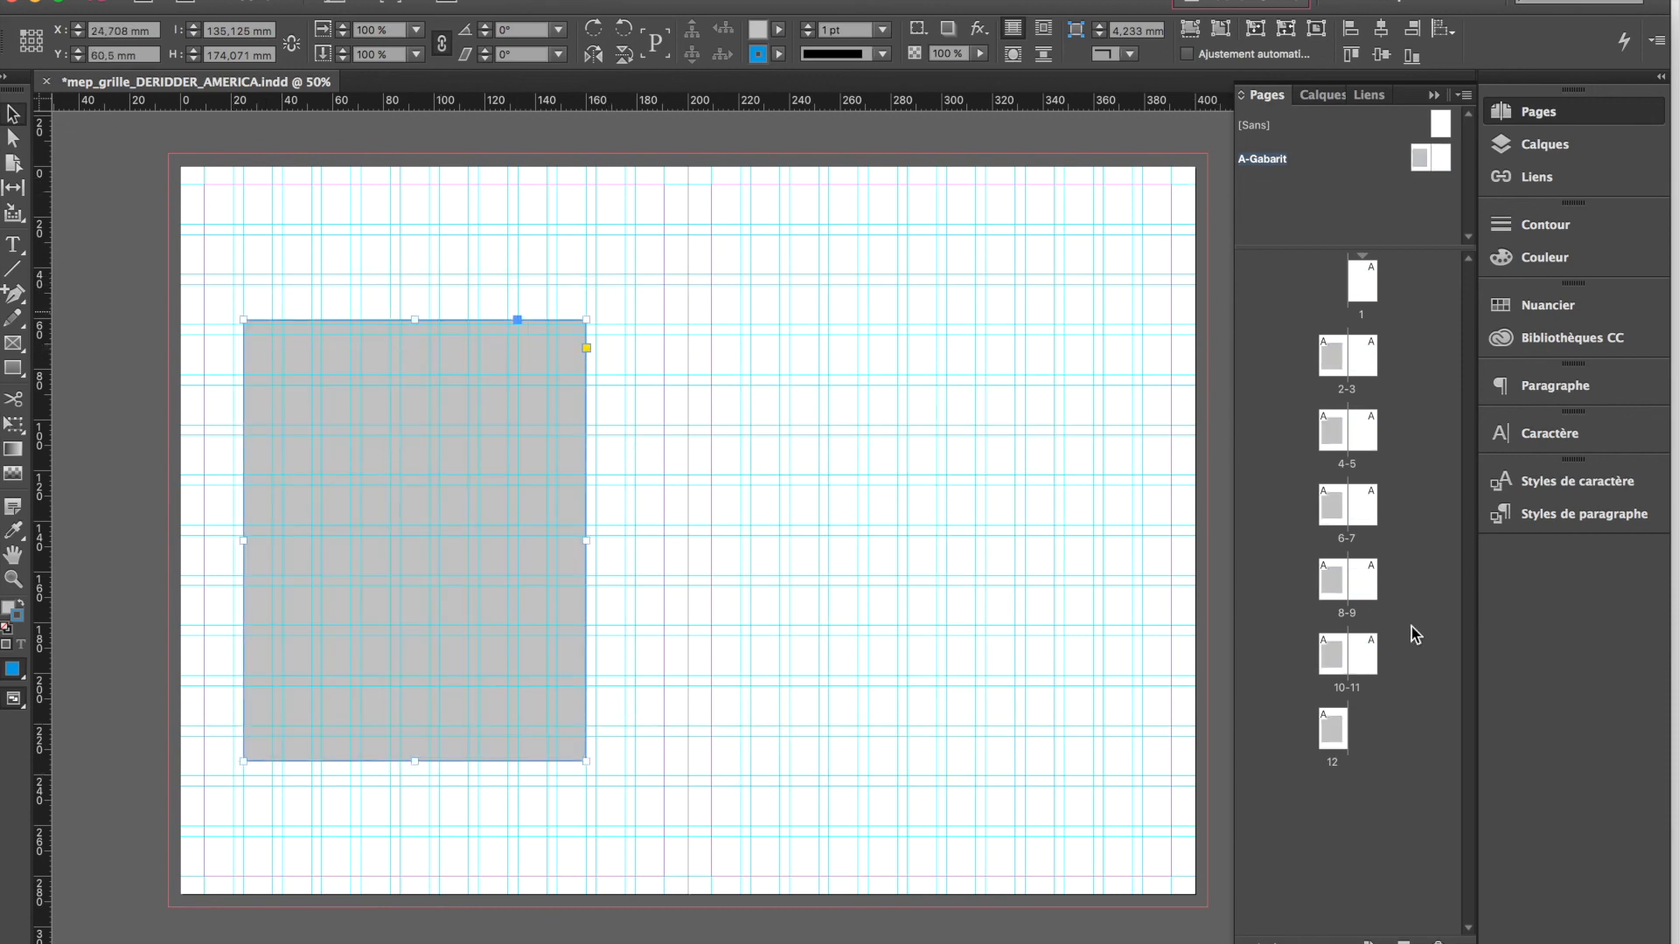
Add the master spreads B-Gabarit and C-Gabarit, and delete C-Gabarit
left_click(1403, 943)
left_click(1404, 943)
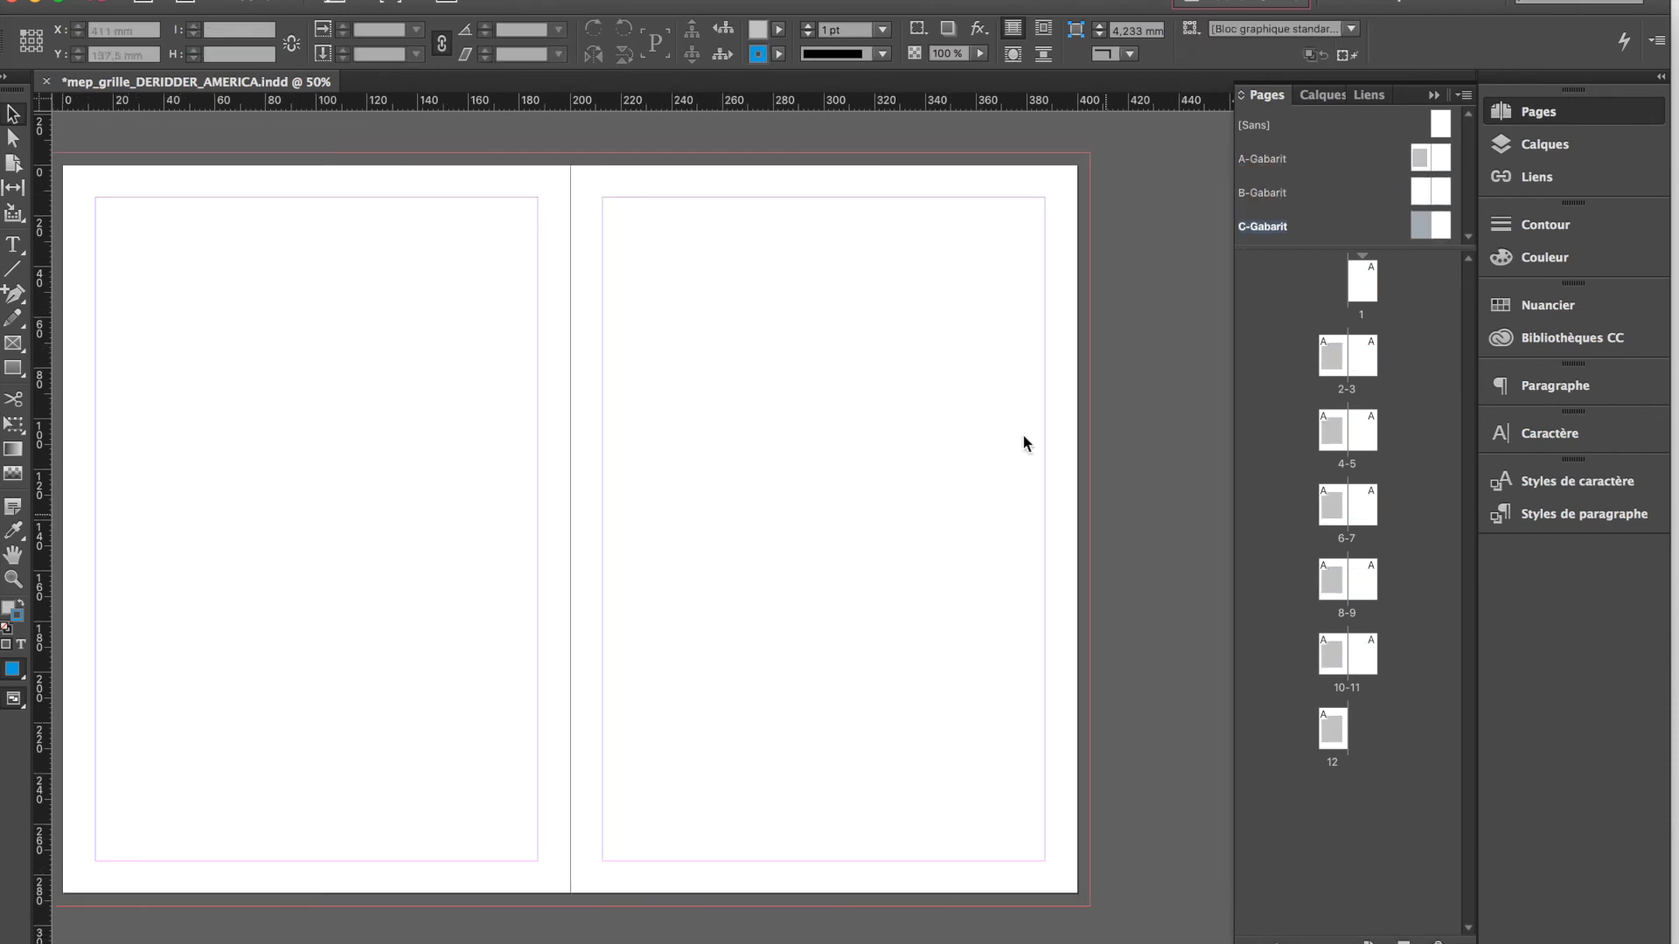
left_click(1439, 943)
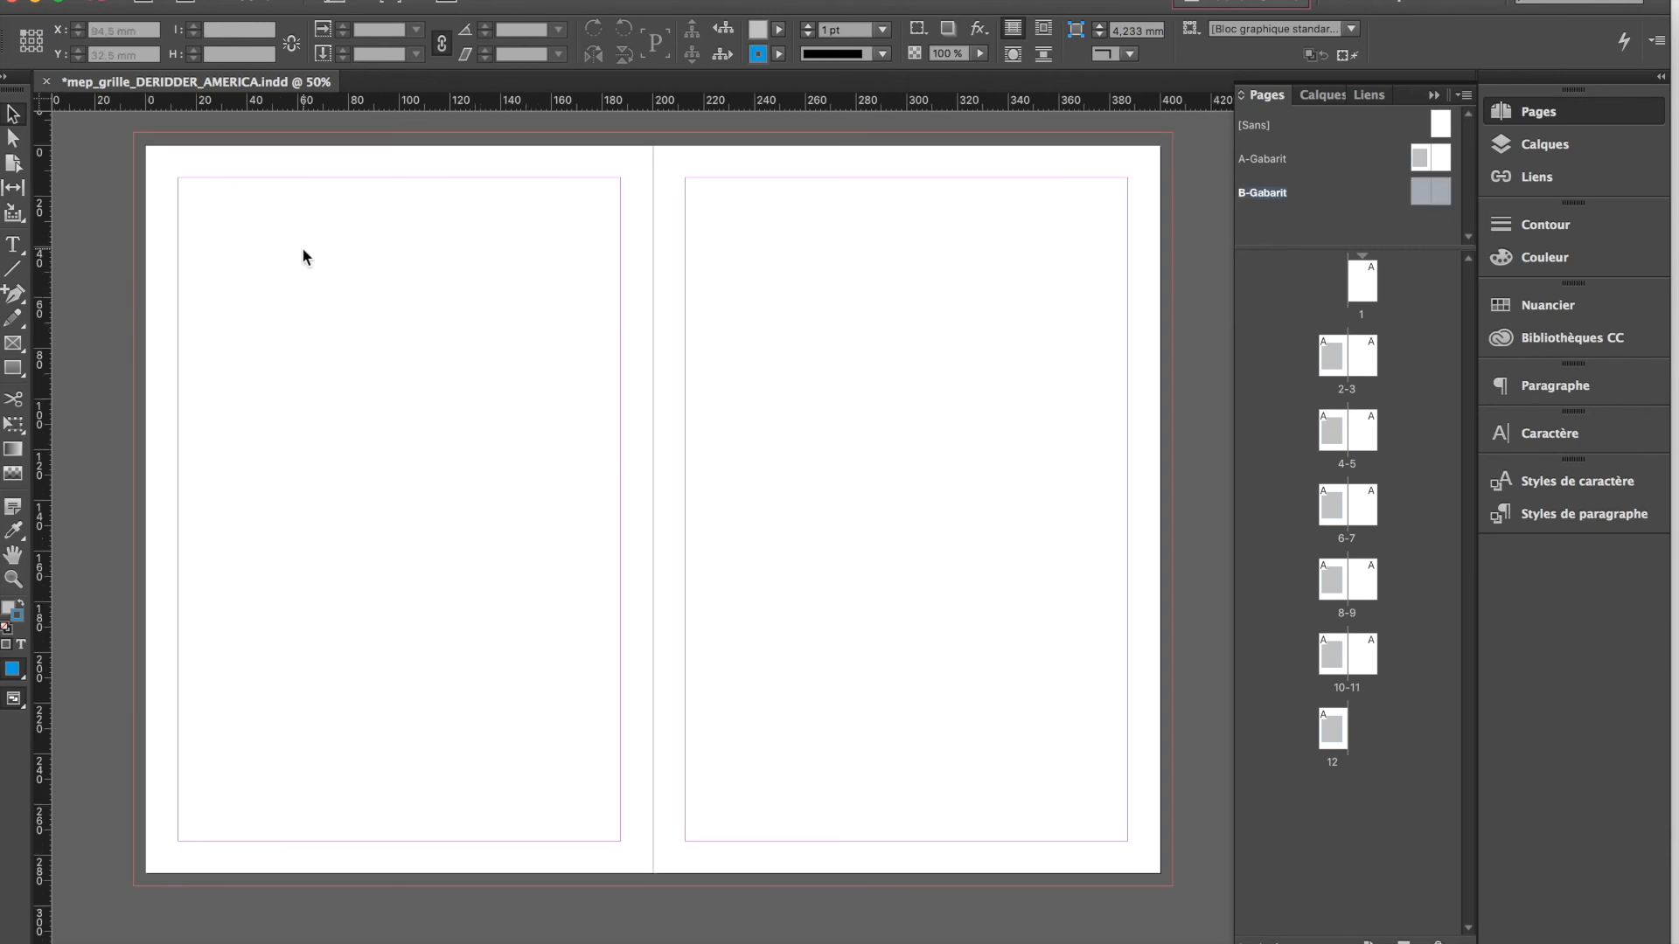
Create guides that divide each page of the B-Gabarit master into three rows and three columns with gutters
left_click(347, 0)
left_click(393, 55)
left_click(671, 404)
left_click(672, 404)
left_click(672, 404)
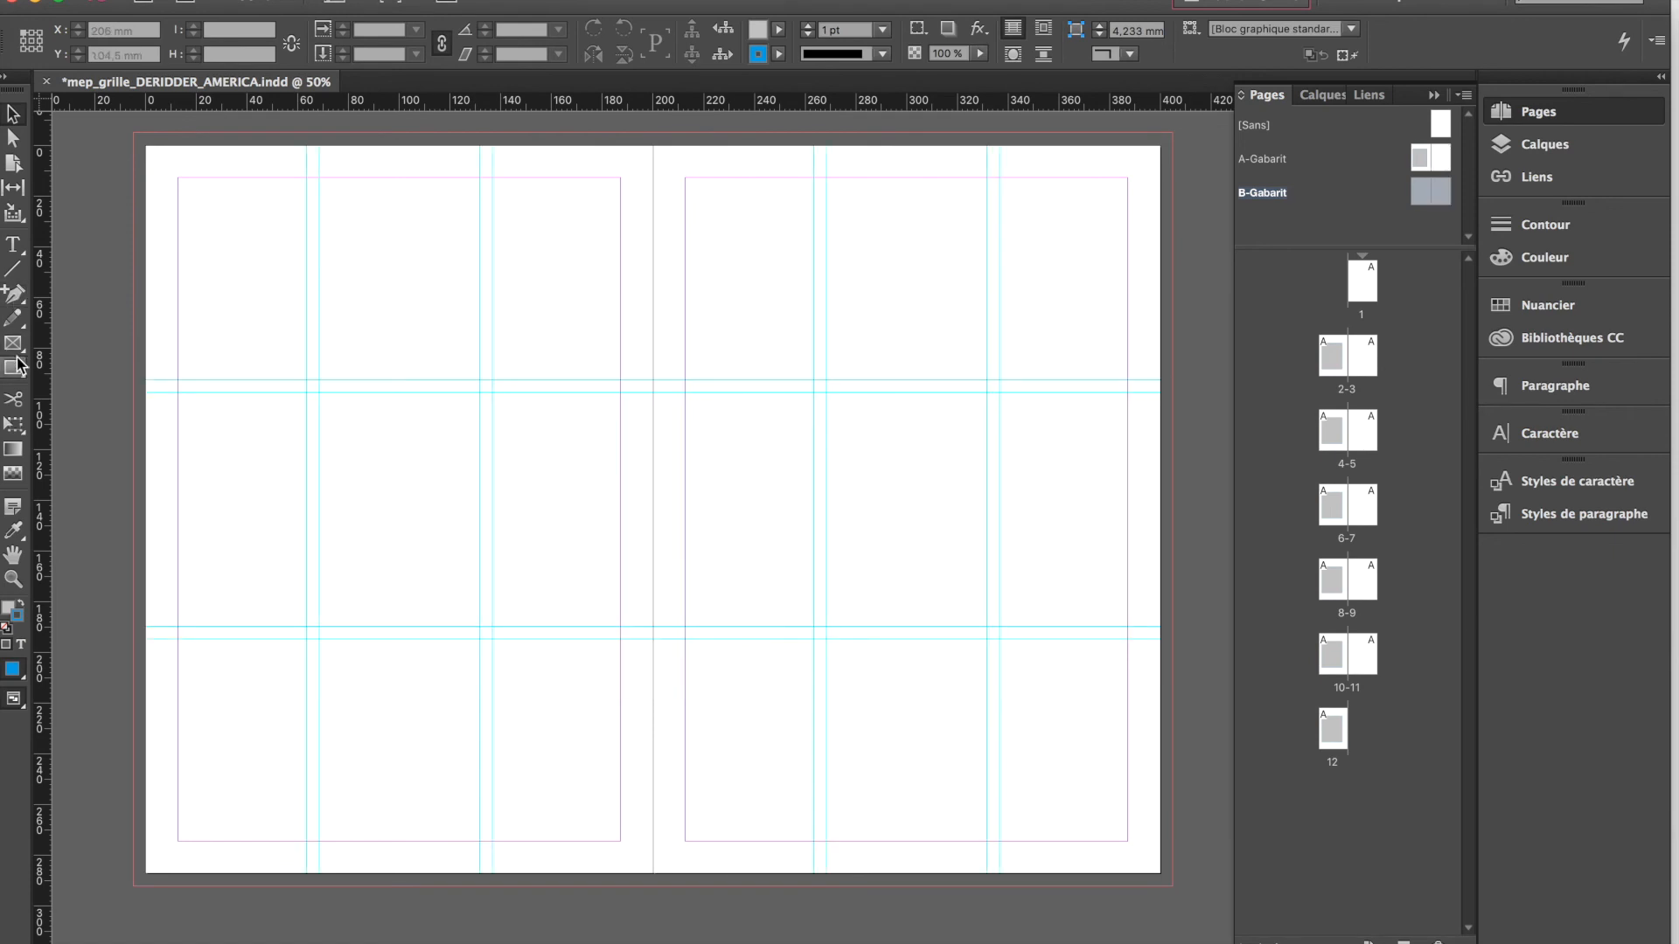
Draw a rectangle about 119 × 89 mm on B-Gabarit's right page and fill it with the red swatch C=15 M=100 J=100 N=0
left_click(14, 367)
left_click_drag(987, 392, 685, 618)
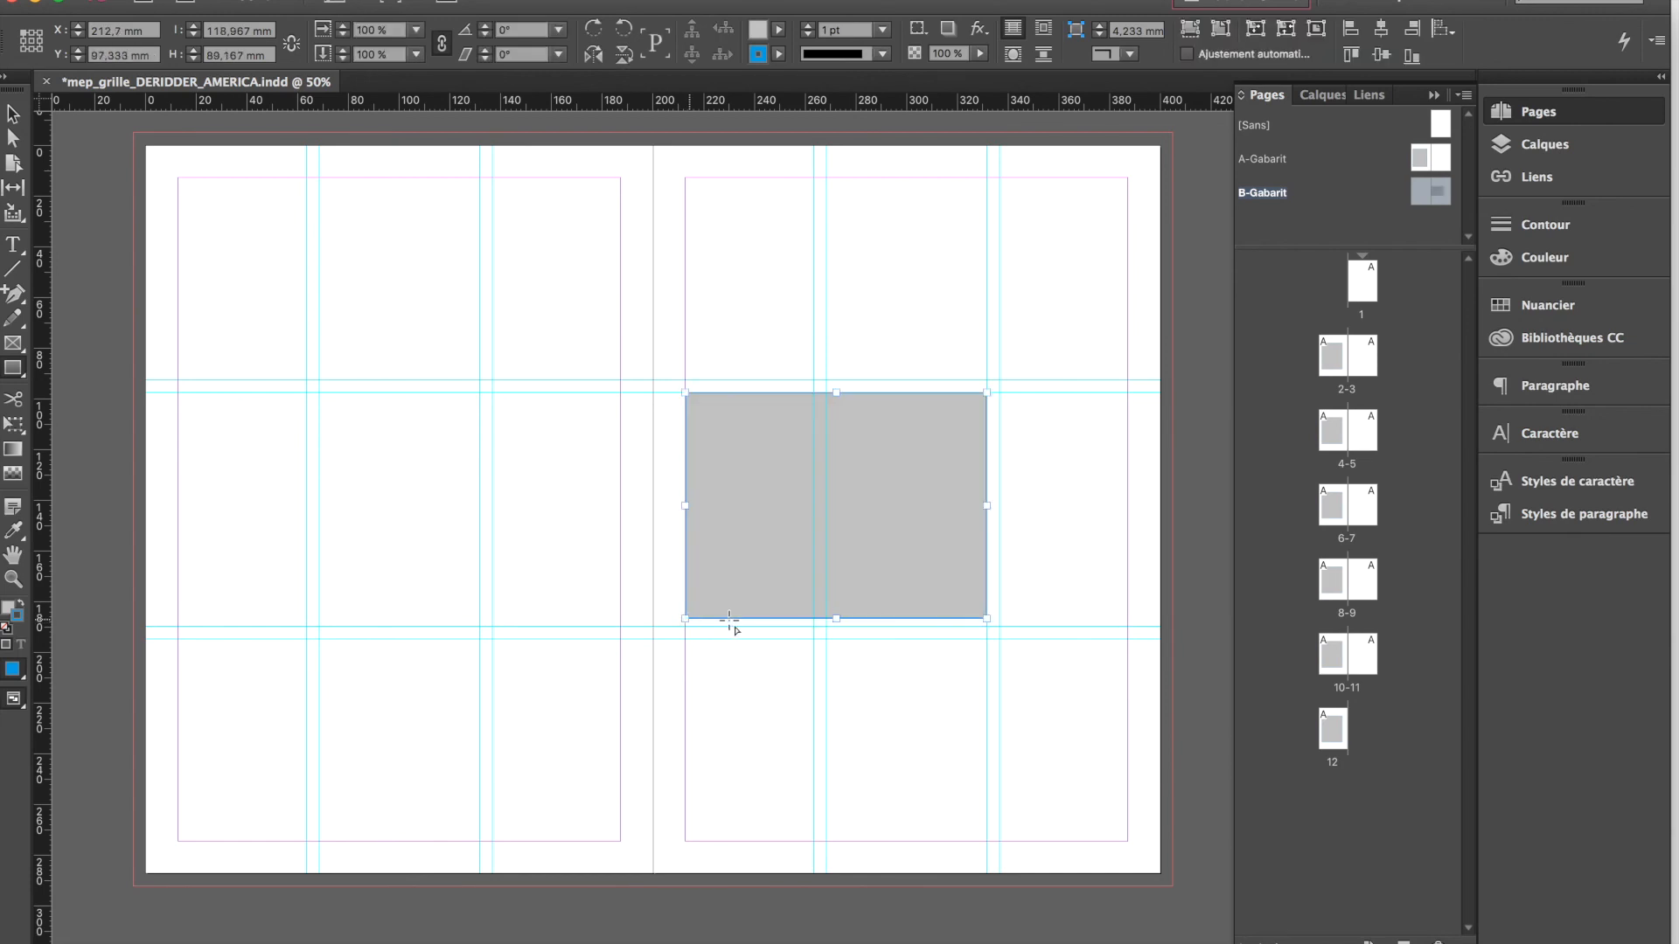
left_click(1535, 306)
left_click(1264, 528)
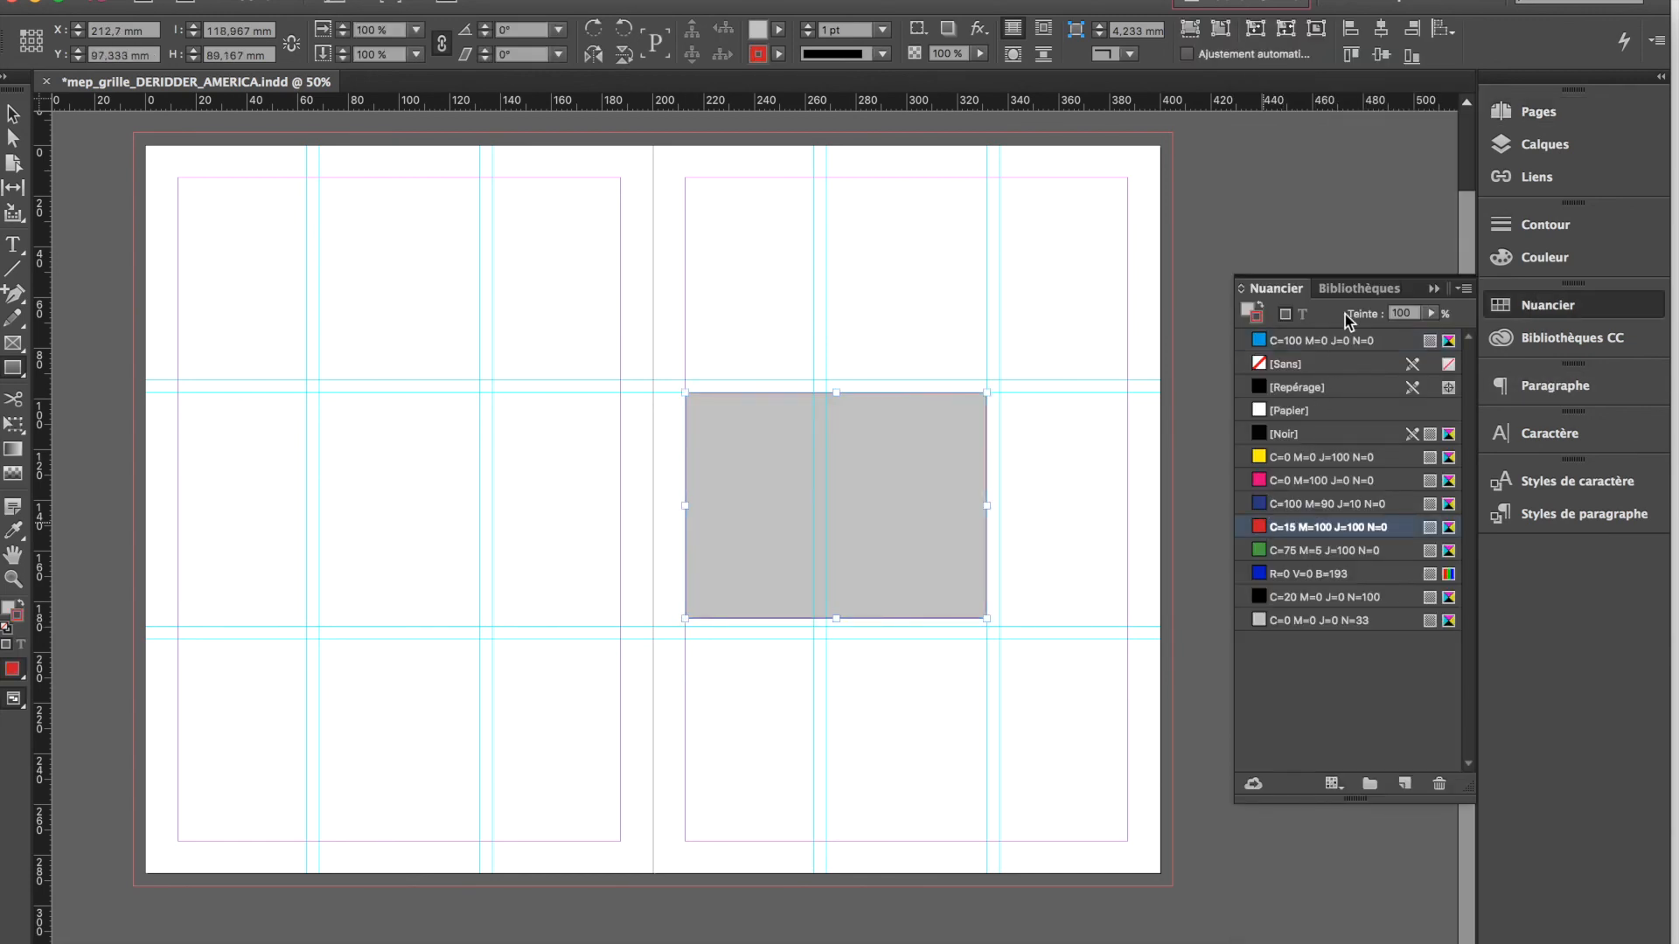
left_click(1259, 307)
Apply the B-Gabarit master to pages 3, 5, 6 and 9, and display page 6
left_click(1533, 114)
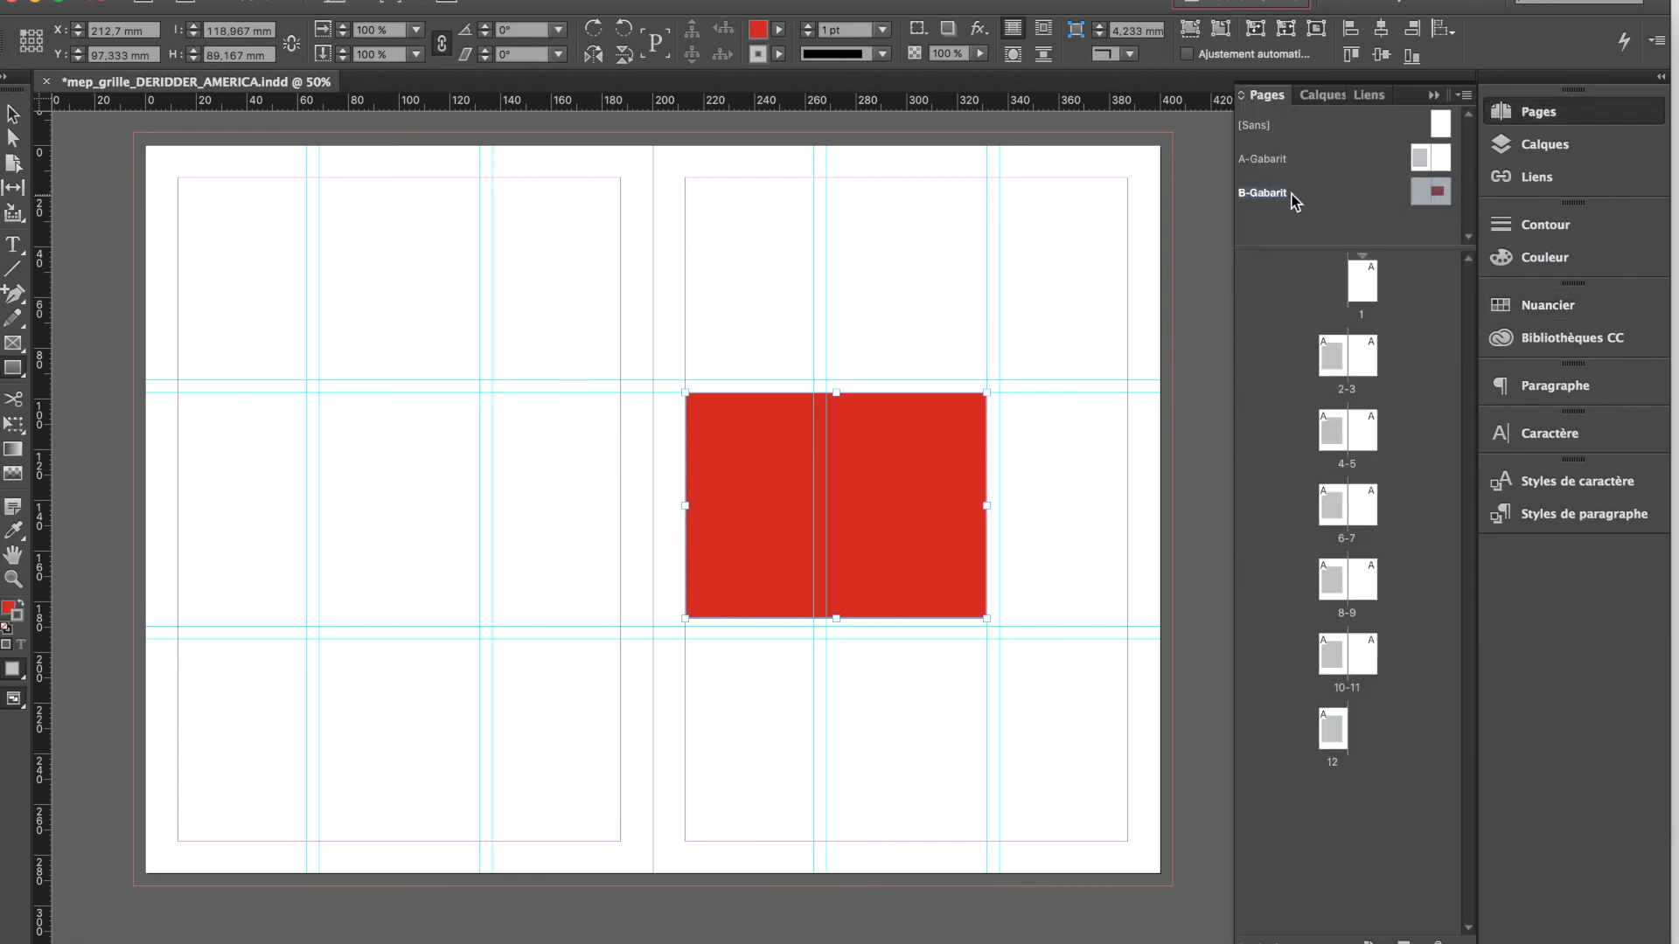
left_click_drag(1435, 192, 1360, 361)
left_click_drag(1439, 194, 1361, 430)
left_click_drag(1434, 192, 1332, 505)
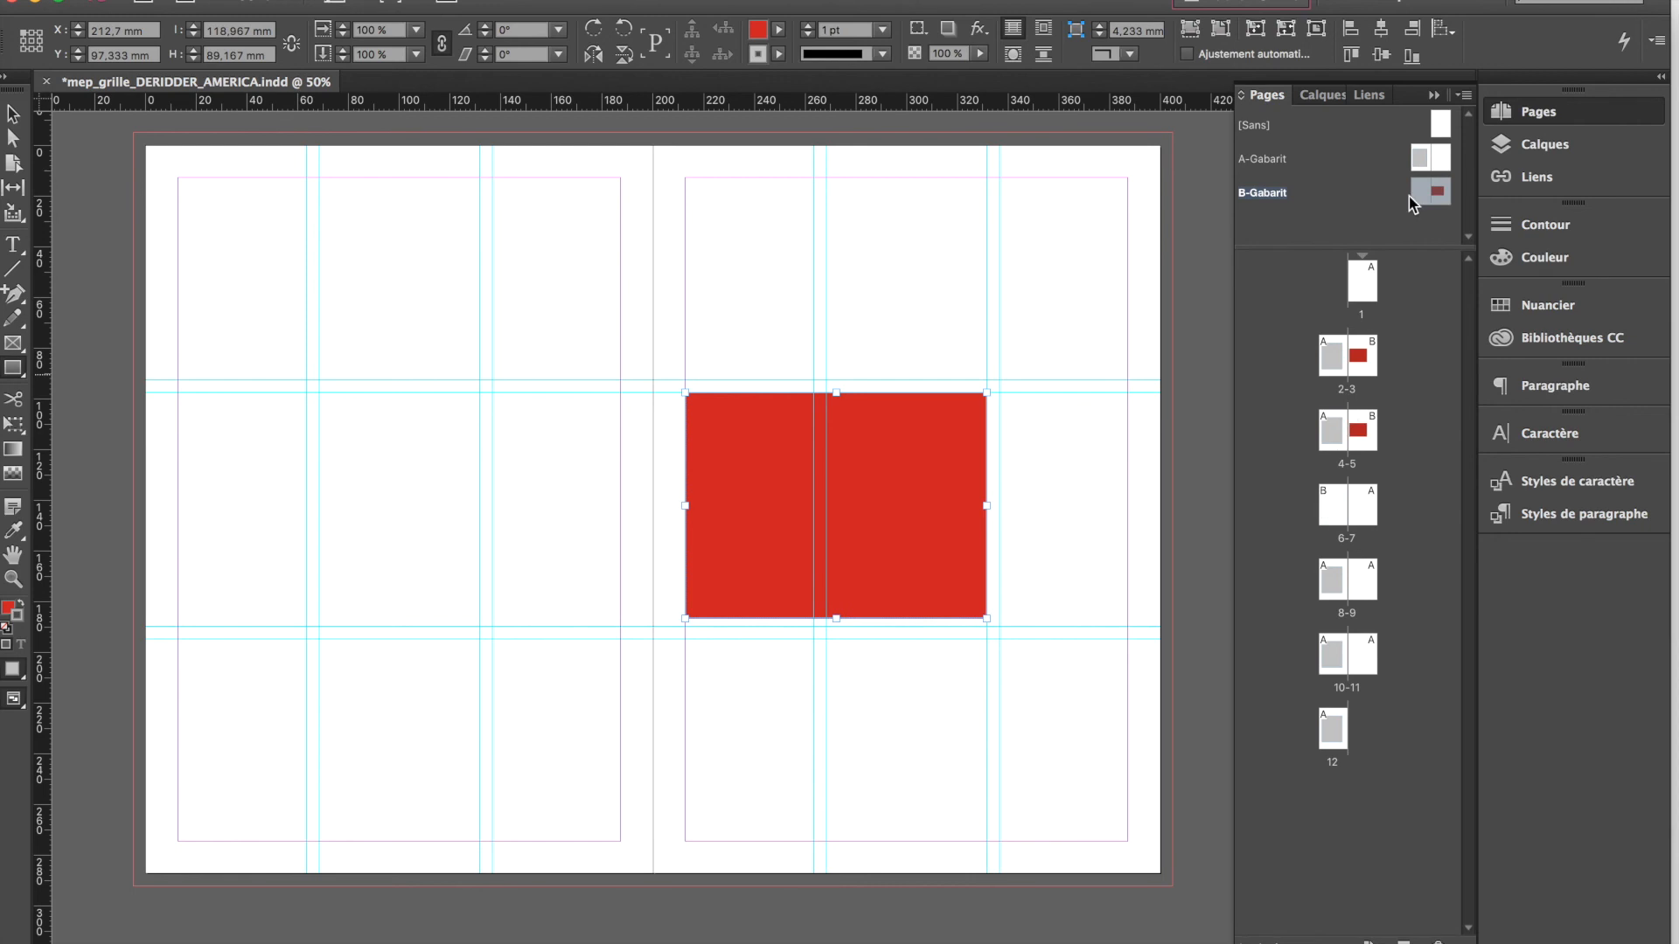
left_click_drag(1420, 190, 1356, 568)
double_click(1332, 505)
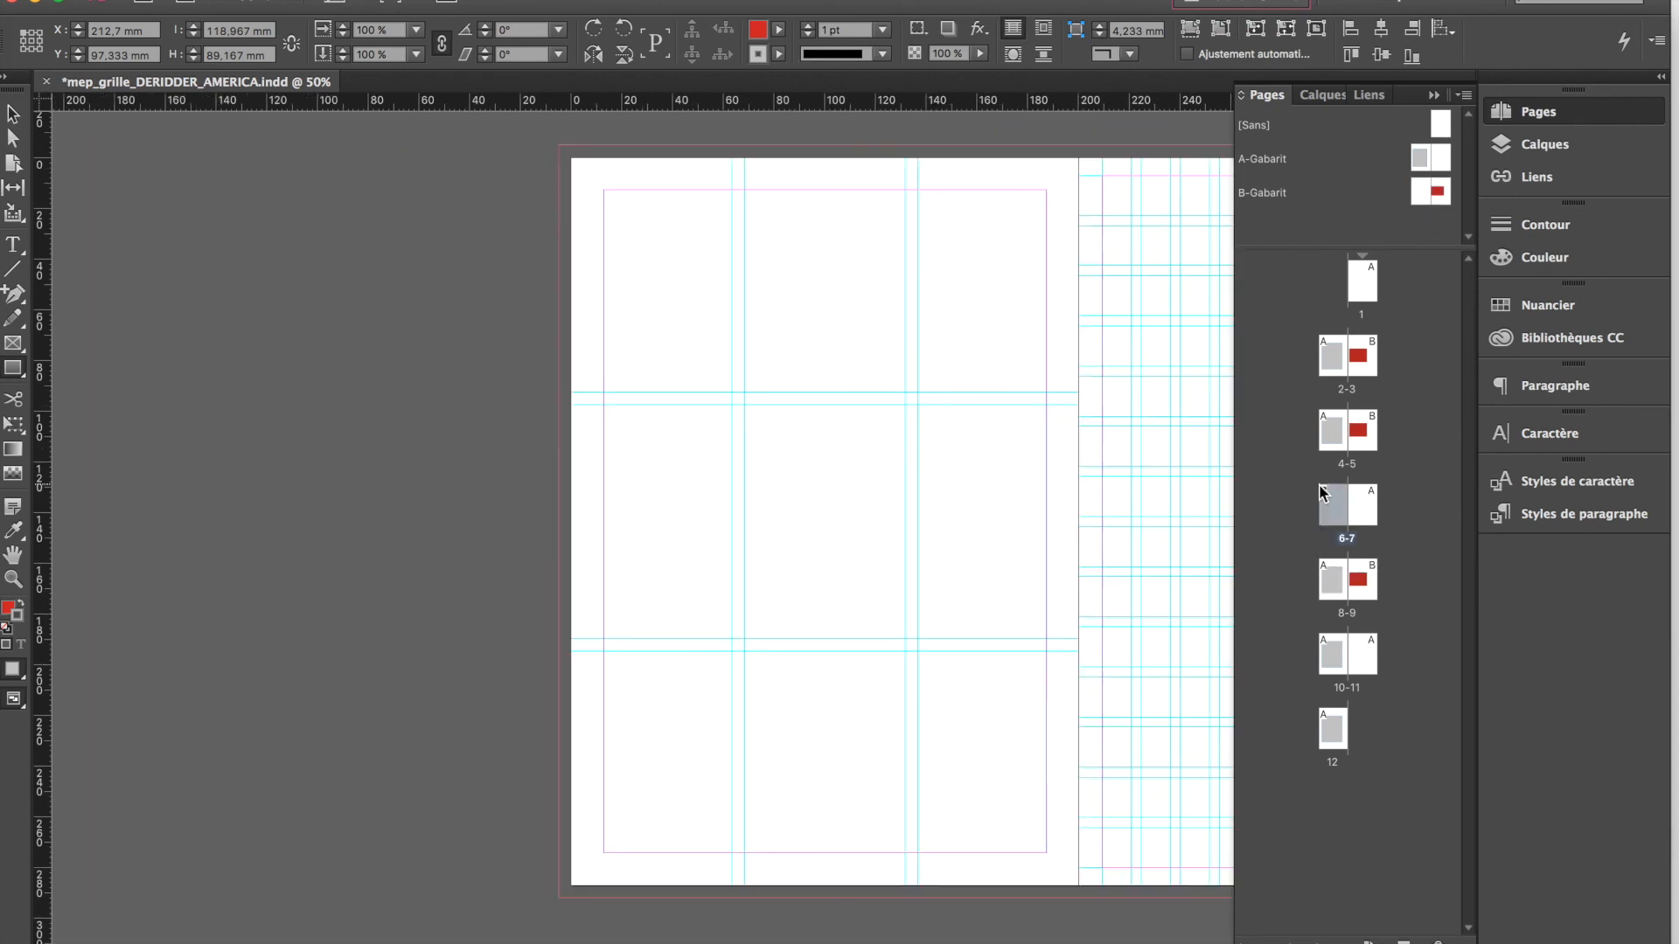
Examine pages 6-7 and the three-by-three guides and red rectangle on the B-Gabarit master spread
scroll(761, 533, "right", 5)
scroll(761, 533, "up", 1)
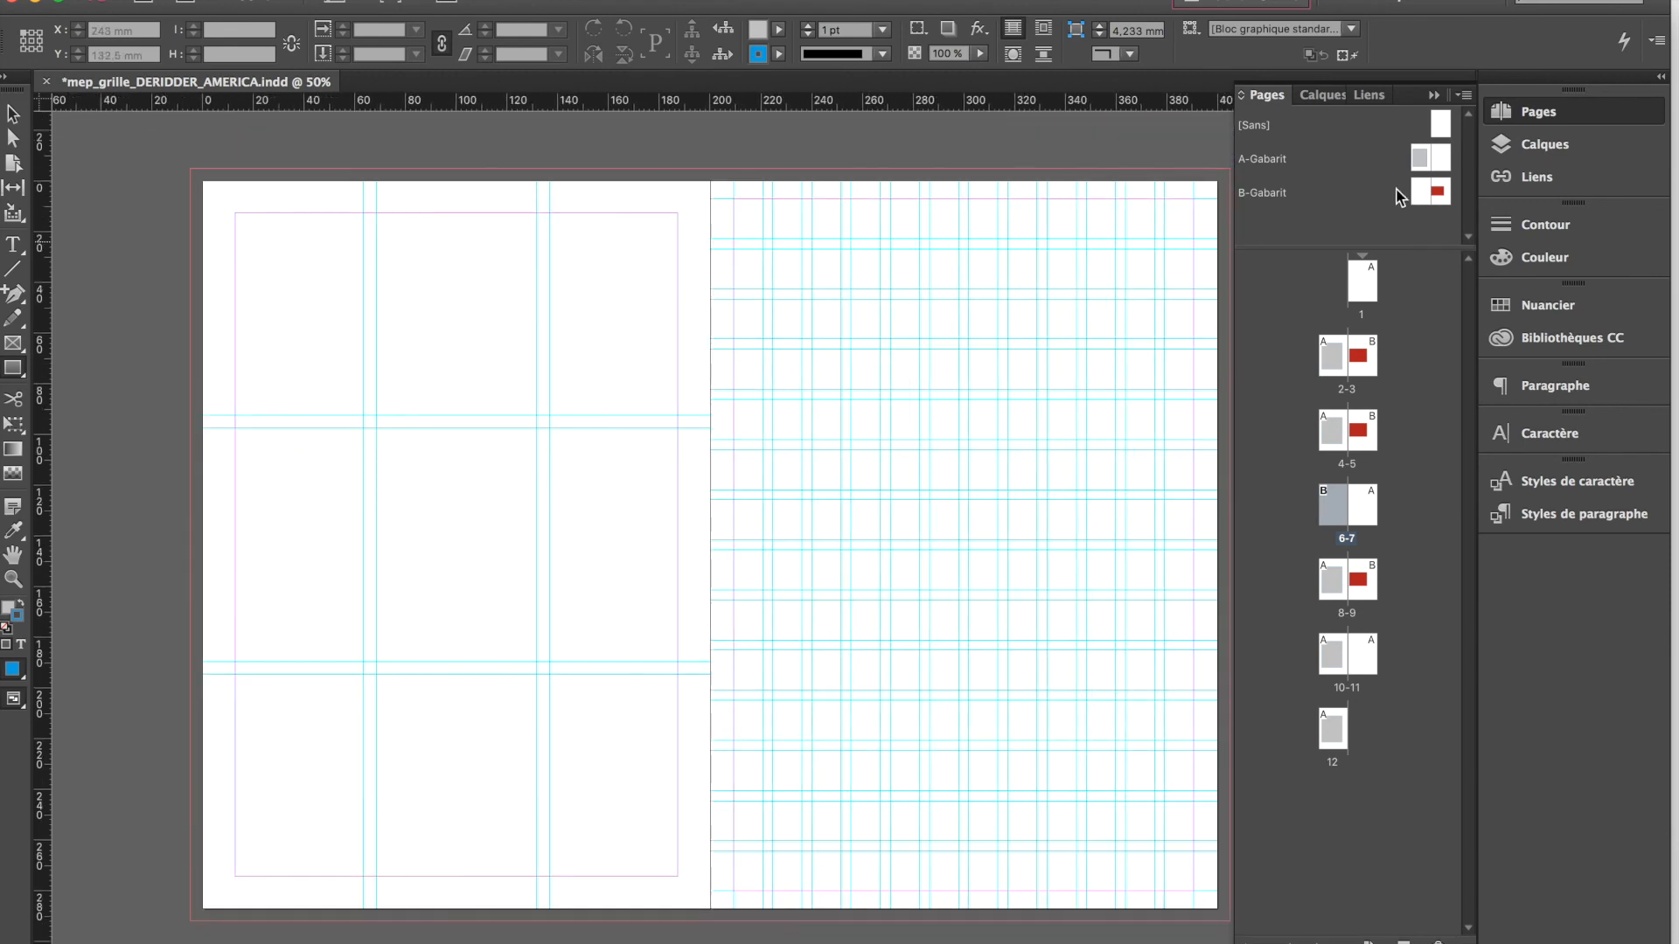
double_click(1427, 192)
scroll(568, 393, "right", 5)
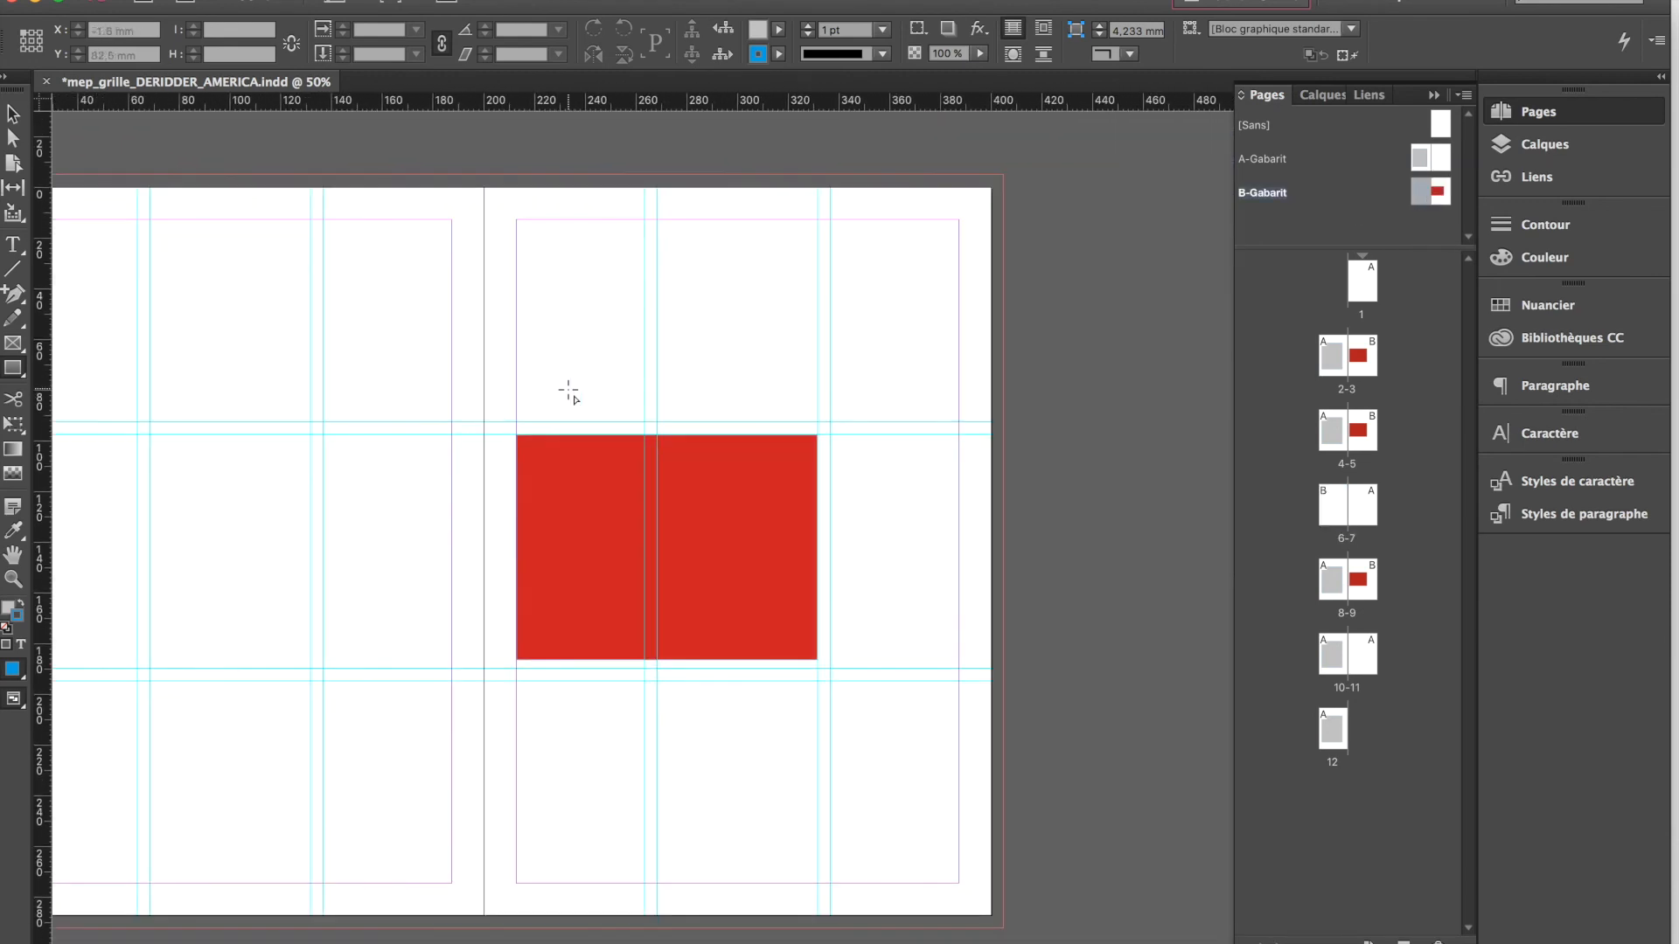
scroll(569, 392, "left", 2)
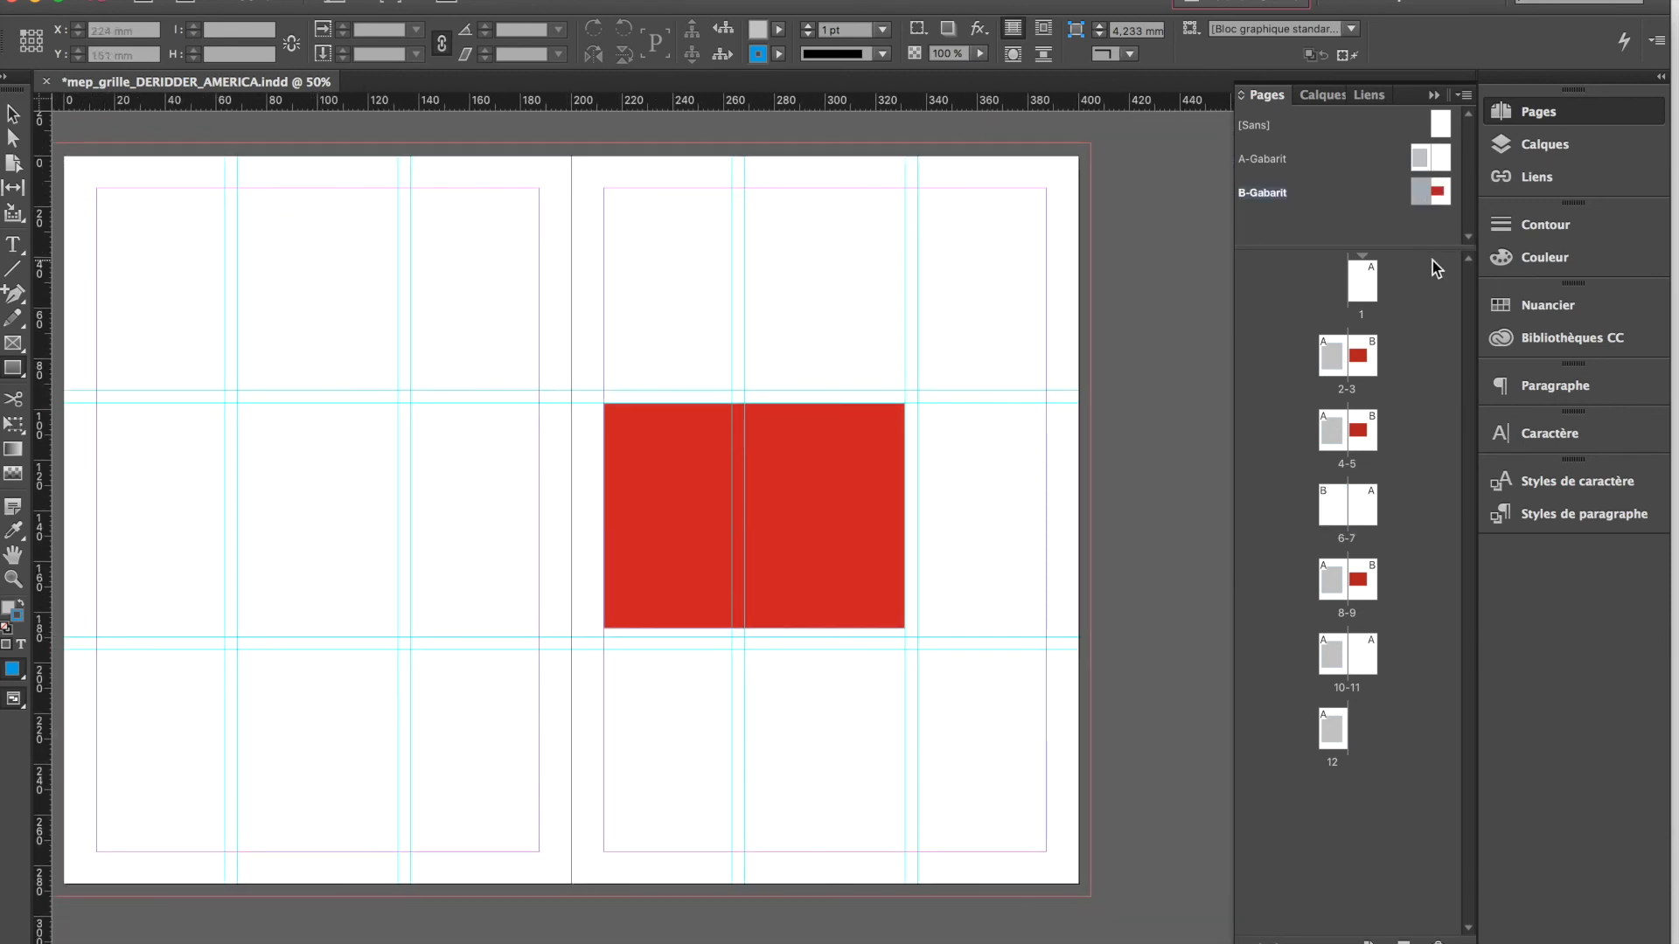
scroll(791, 674, "left", 3)
scroll(792, 676, "right", 3)
scroll(792, 677, "left", 7)
scroll(792, 677, "right", 8)
scroll(792, 677, "left", 3)
scroll(792, 678, "up", 3)
scroll(792, 678, "down", 3)
key("super+minus")
key("super+minus")
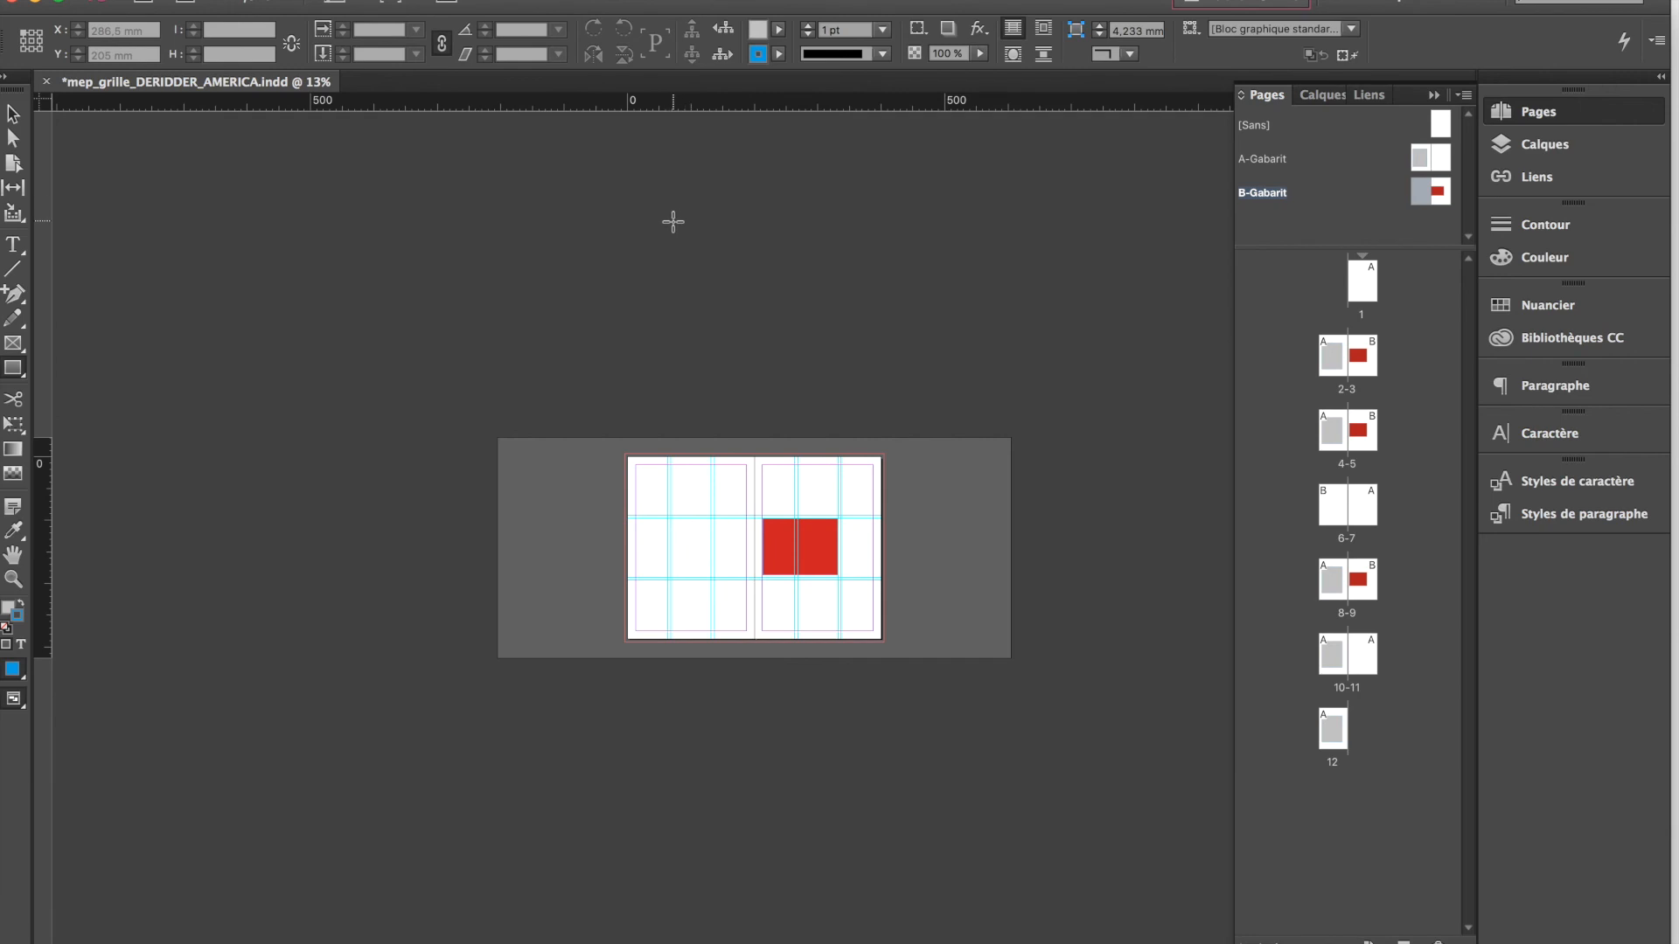
key("super+minus")
key("super+minus")
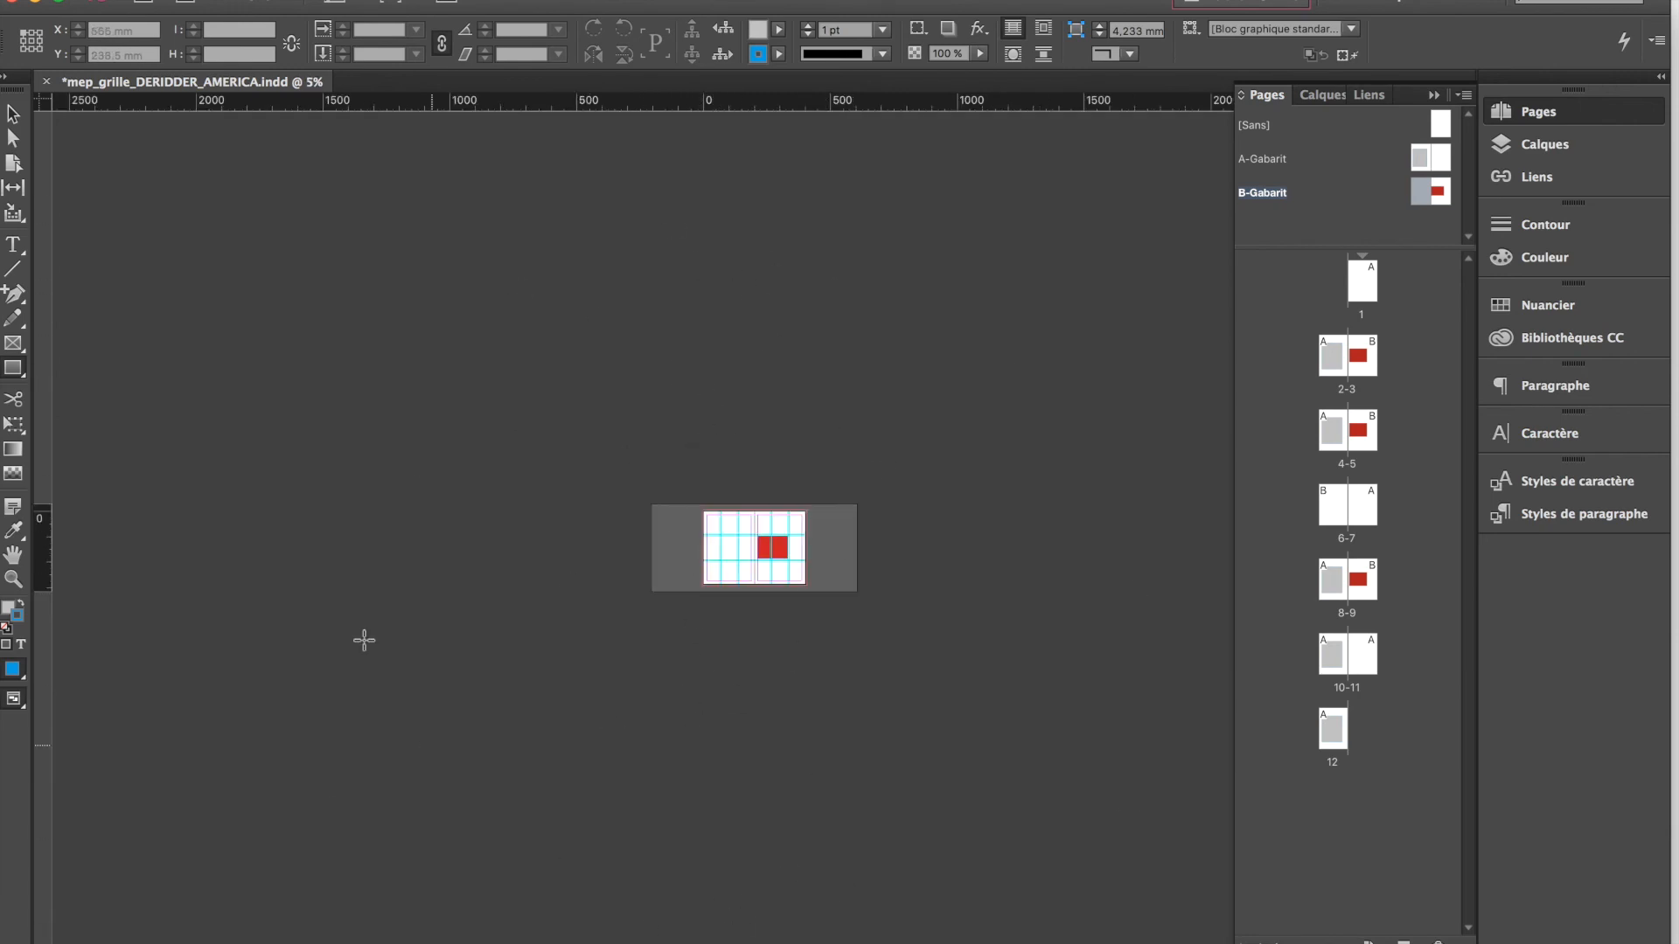
Go to page 1 and review the document's spreads with their applied master pages
double_click(1358, 299)
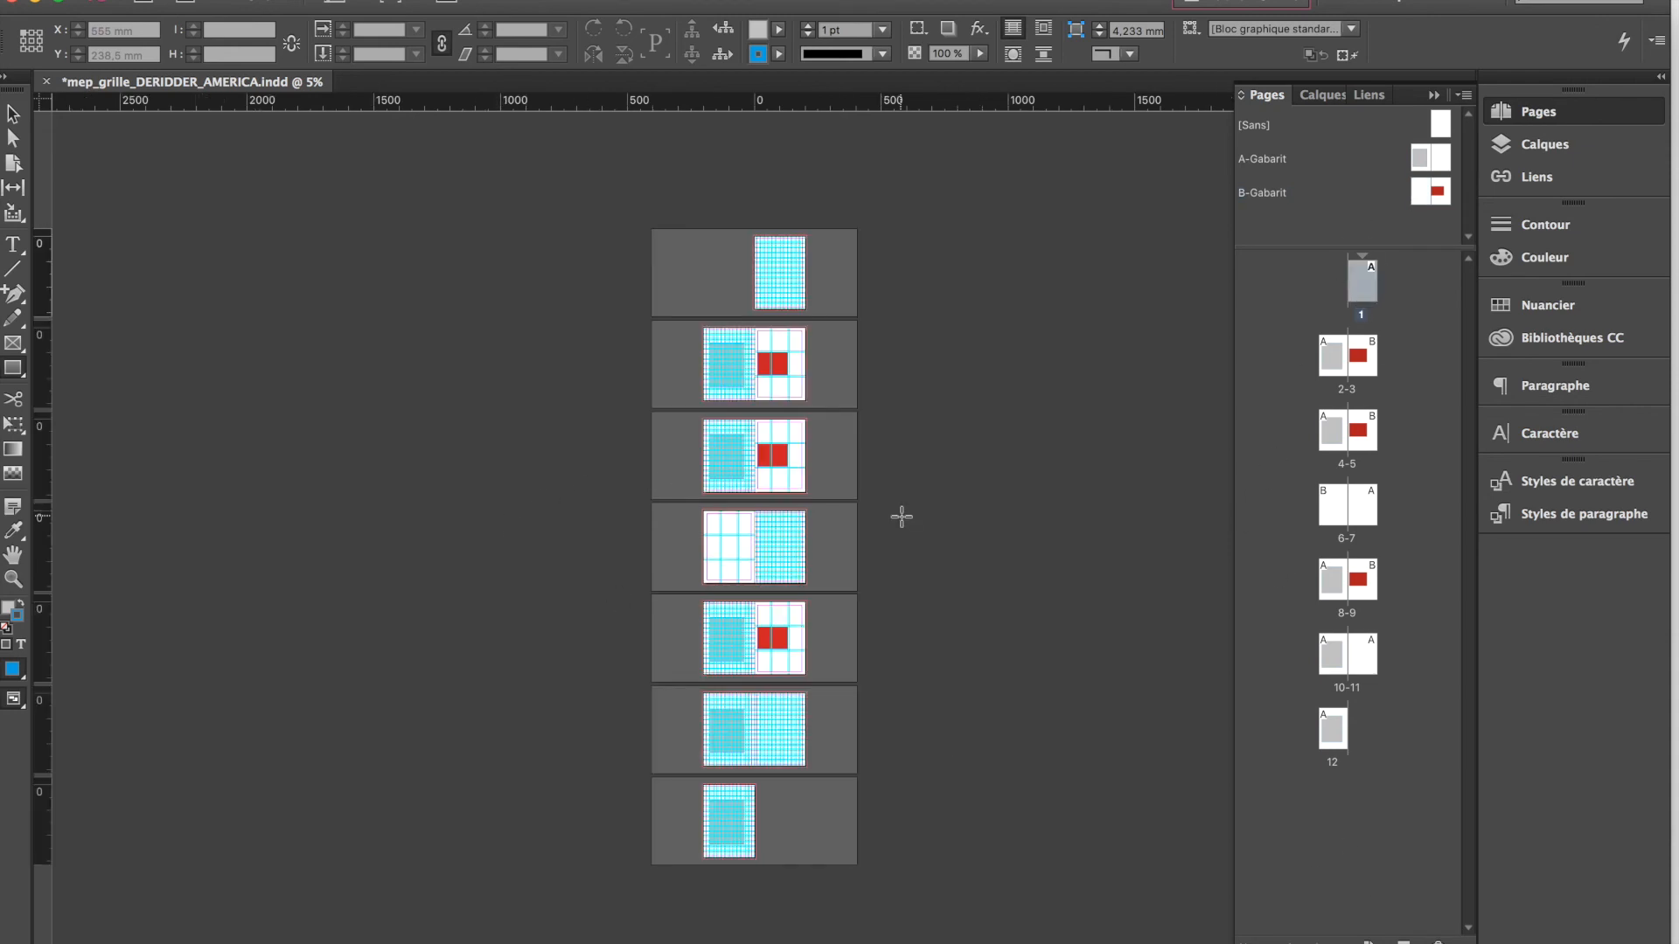
key("super+equal")
key("super+equal")
key("super+equal")
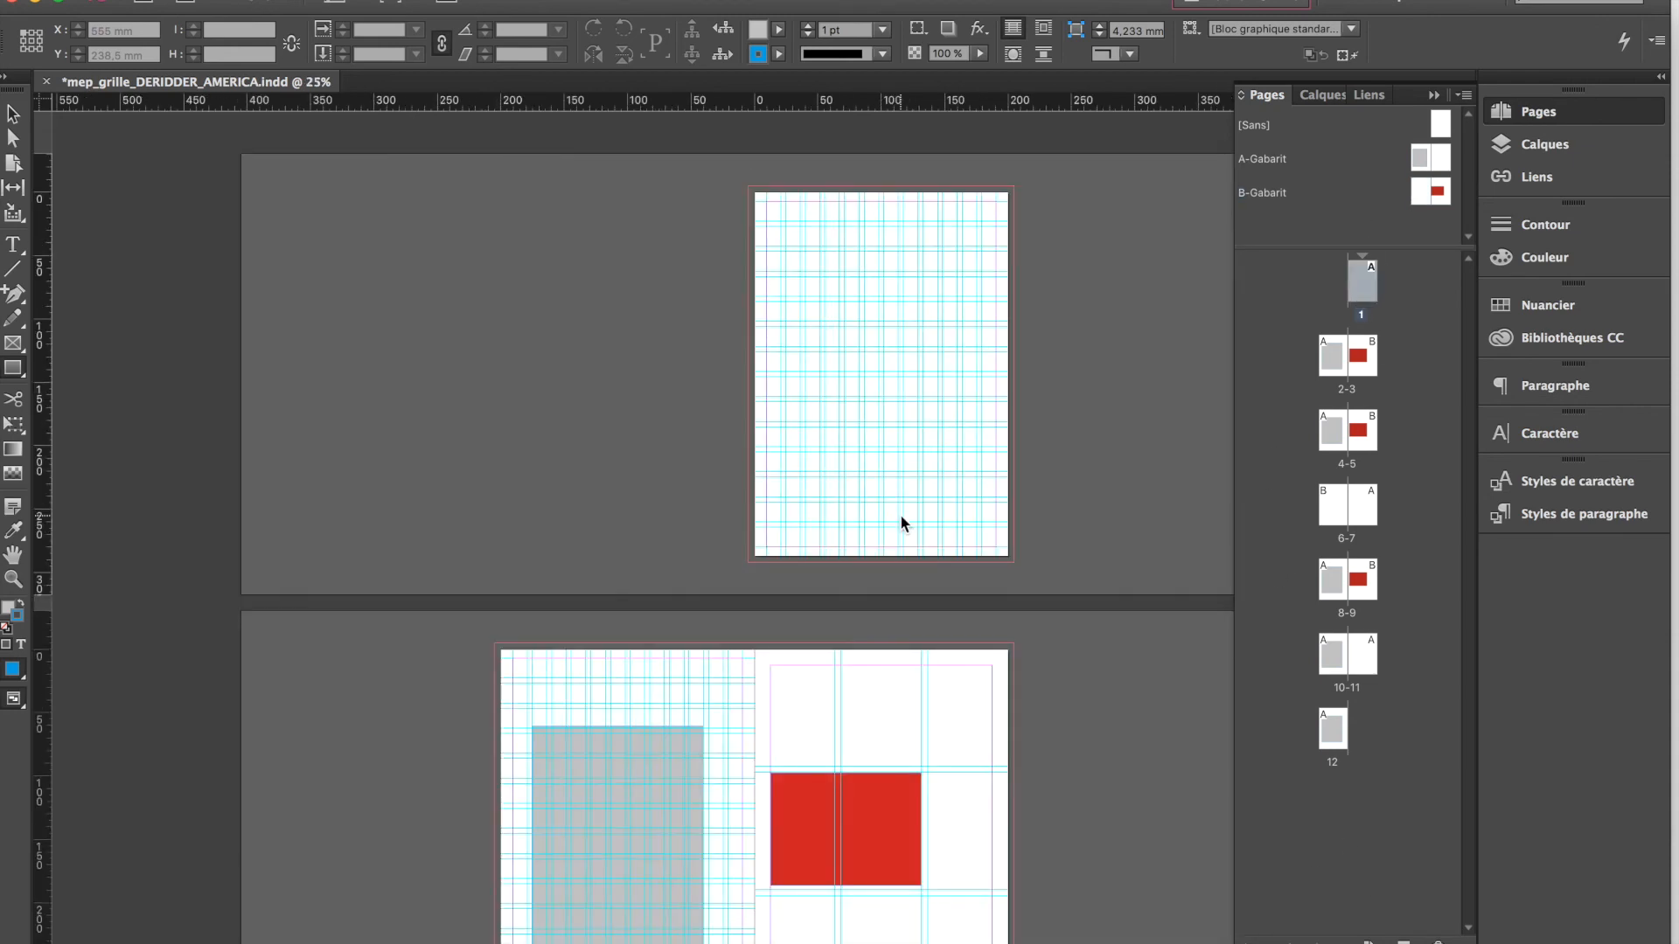
scroll(871, 598, "down", 8)
scroll(871, 598, "down", 8)
scroll(871, 598, "right", 3)
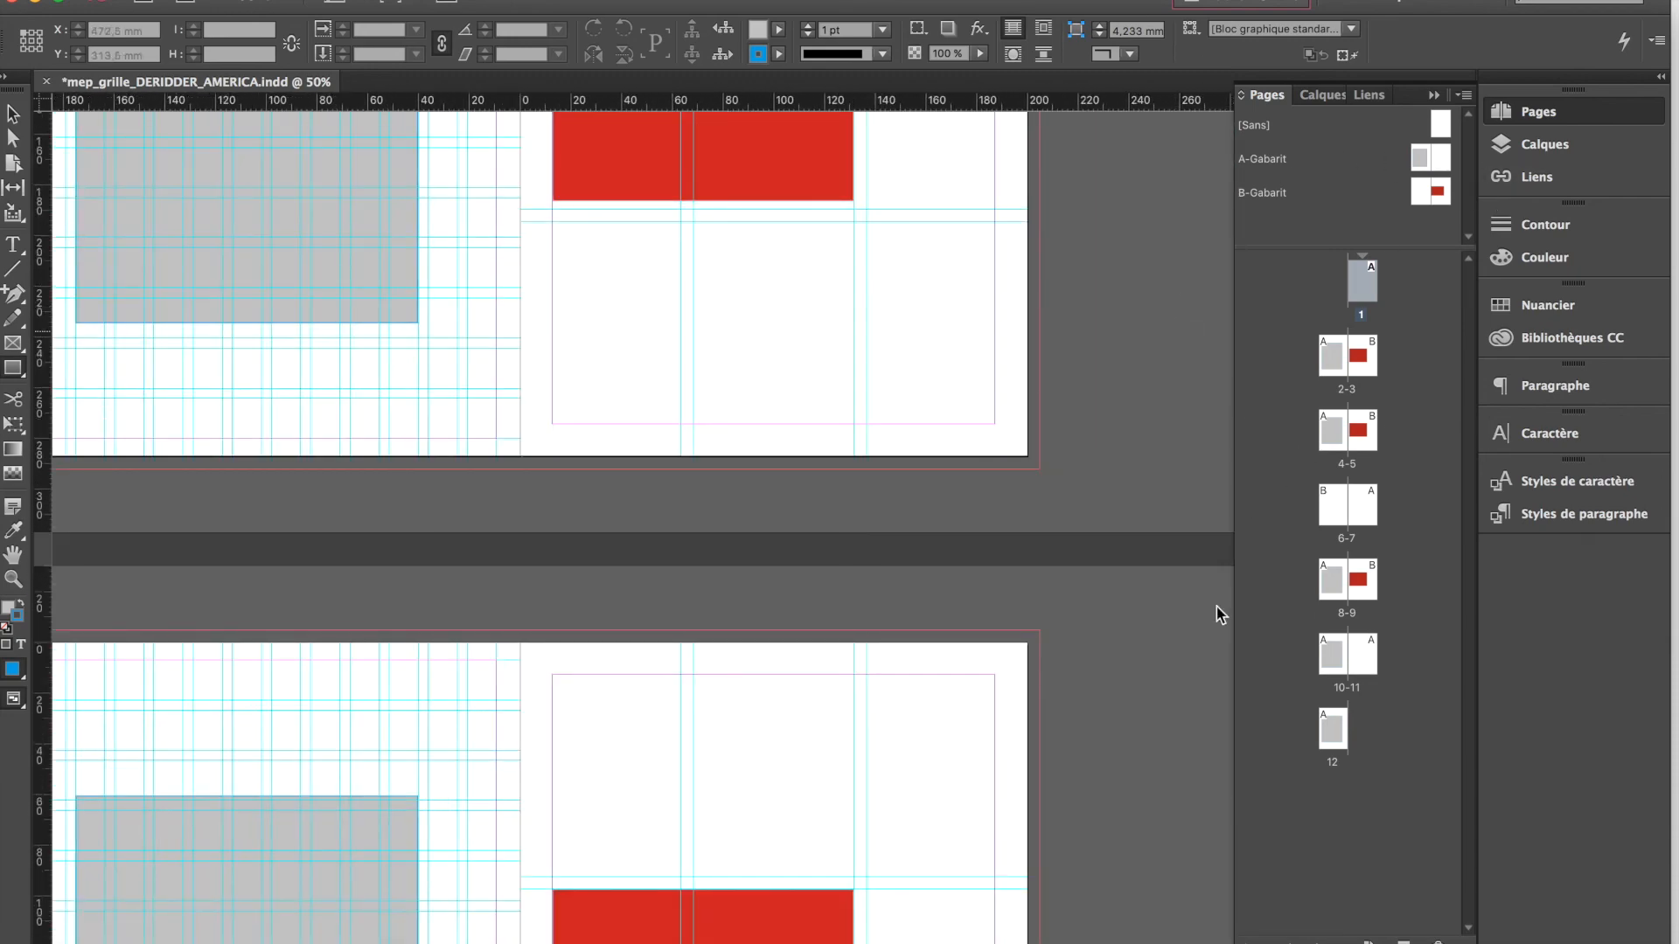
scroll(451, 335, "down", 5)
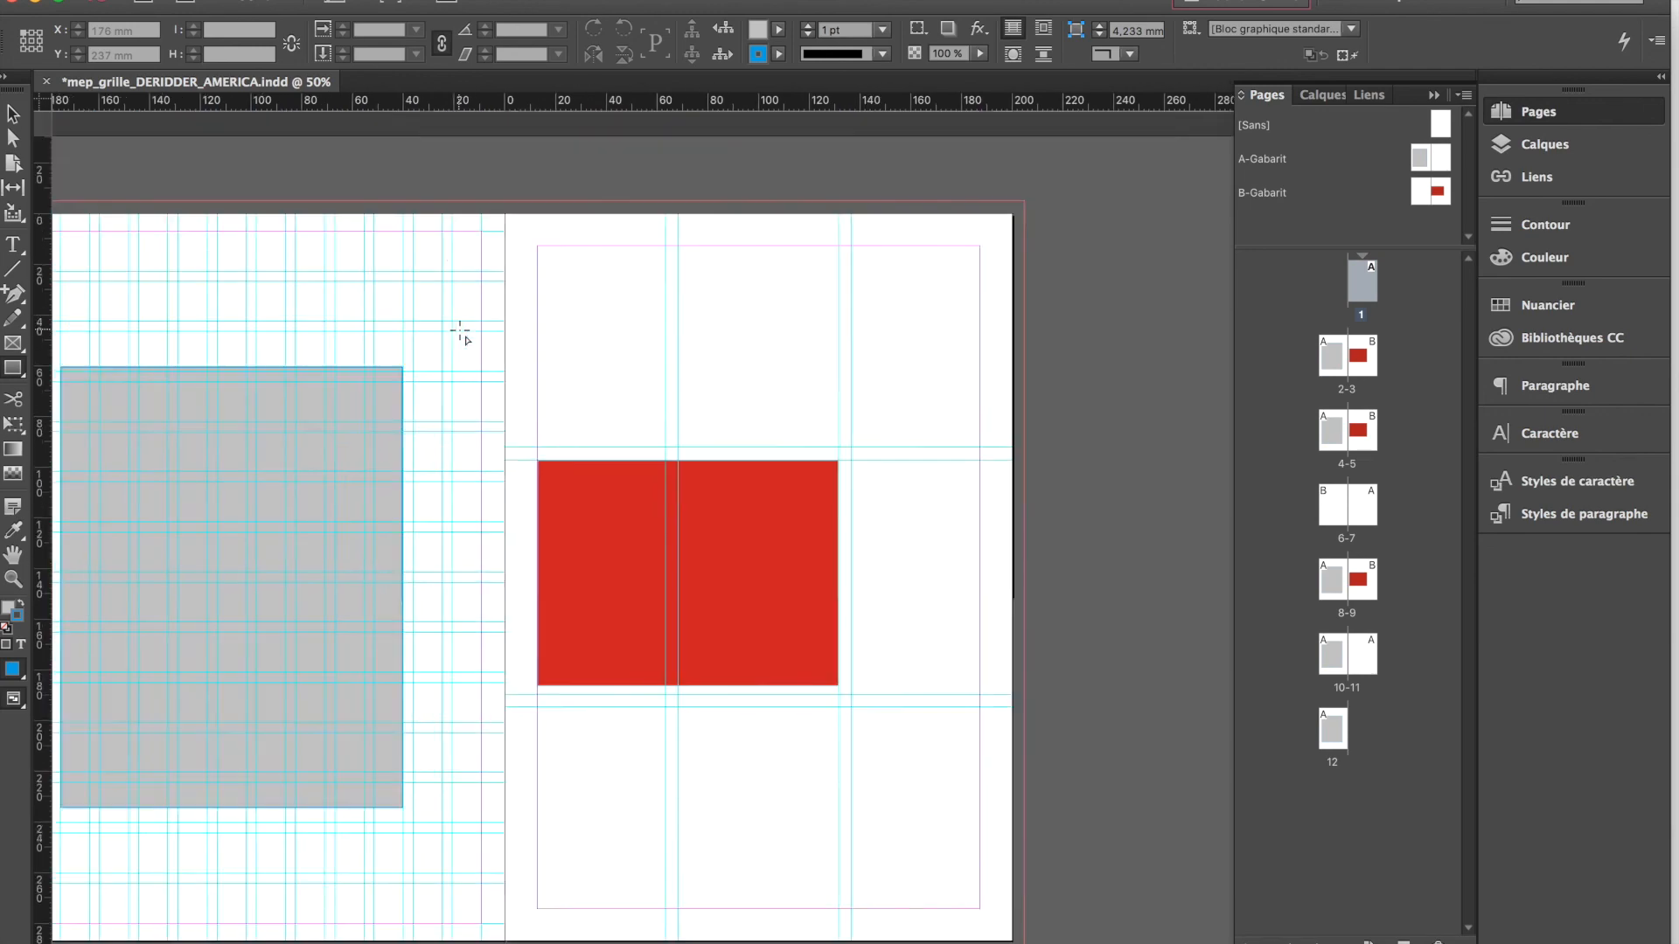
scroll(588, 600, "up", 4)
scroll(589, 600, "left", 2)
scroll(589, 592, "down", 7)
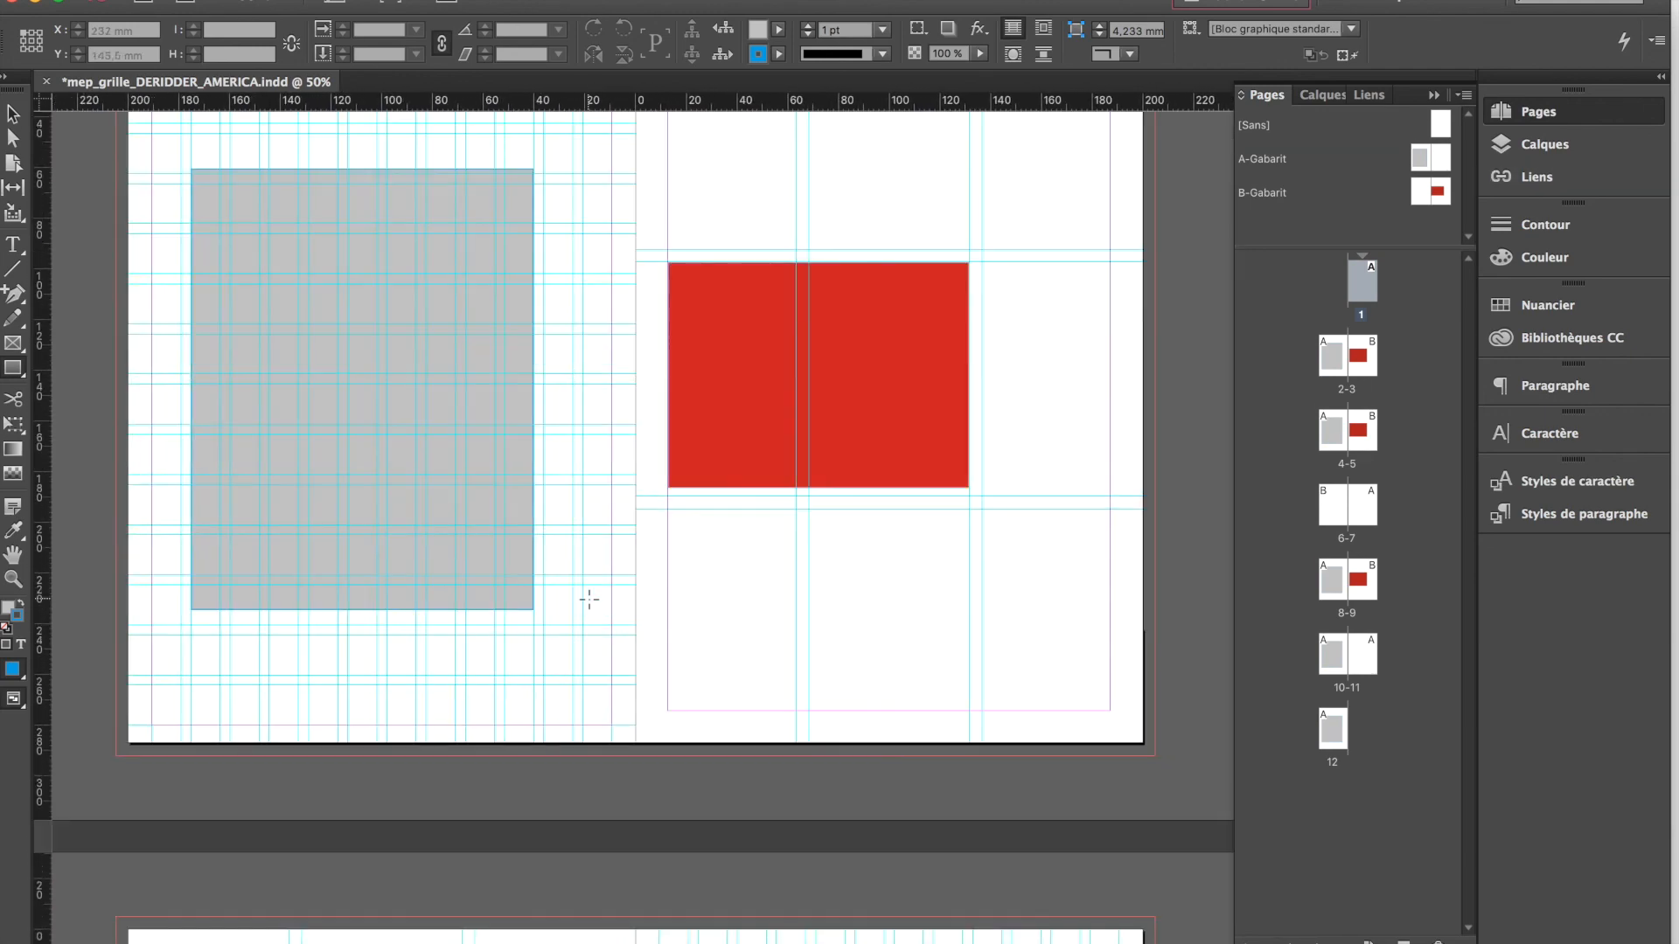
scroll(909, 584, "up", 3)
Apply the A-Gabarit master's right page to pages 3 and 5
left_click_drag(1438, 162, 1363, 358)
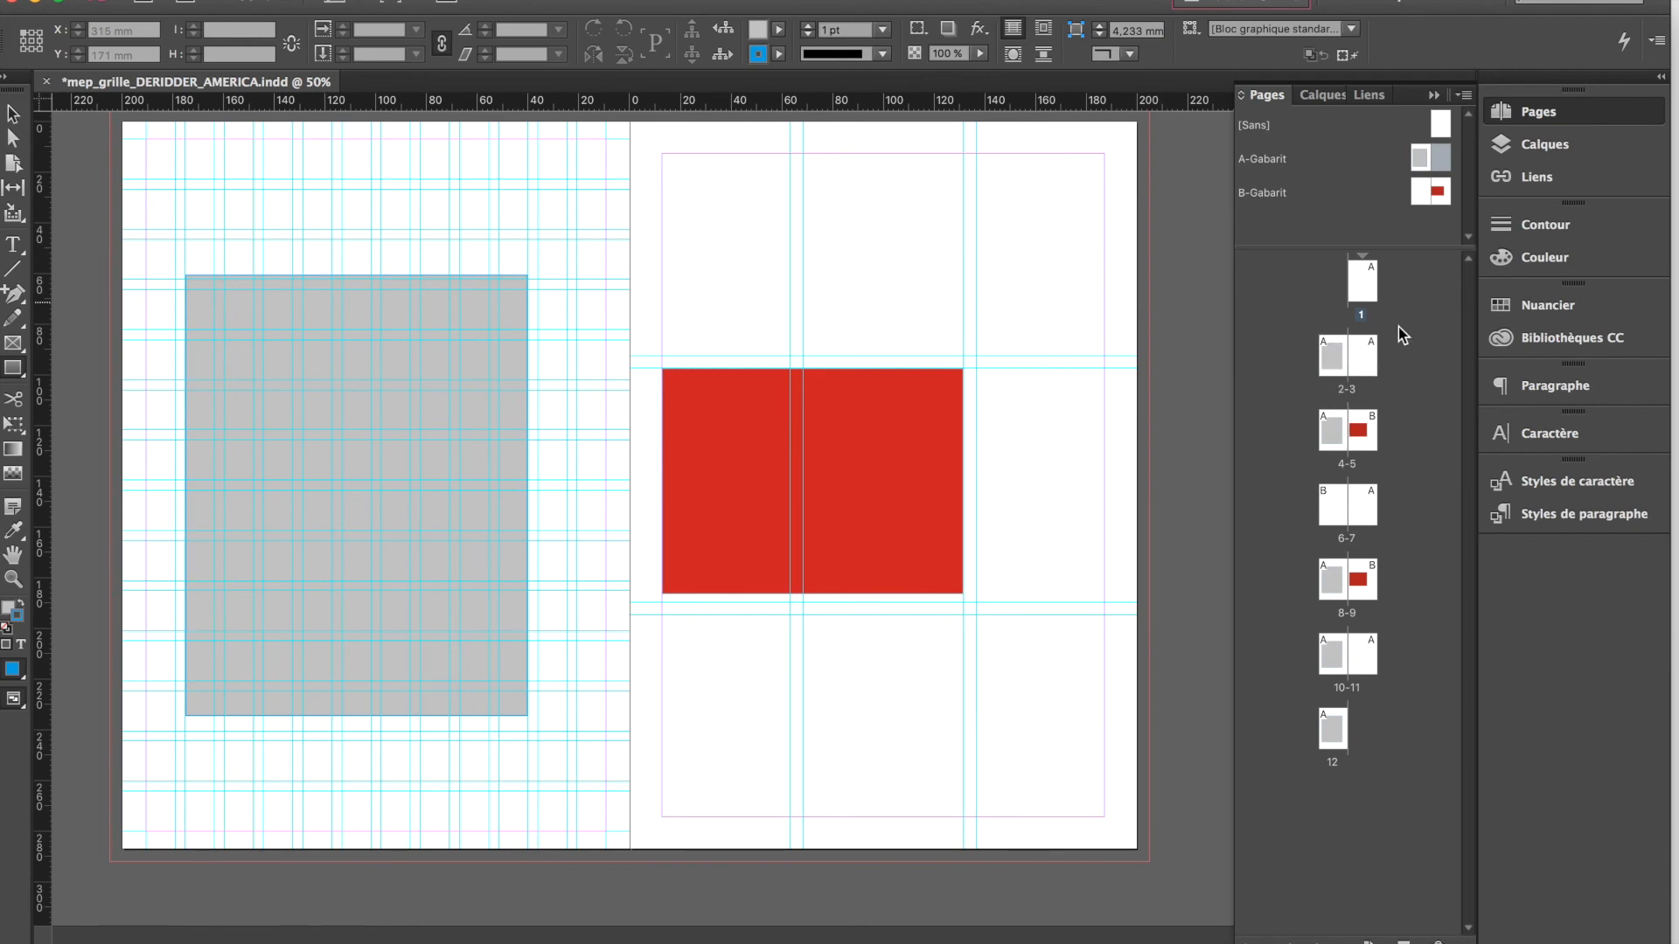
scroll(990, 637, "up", 10)
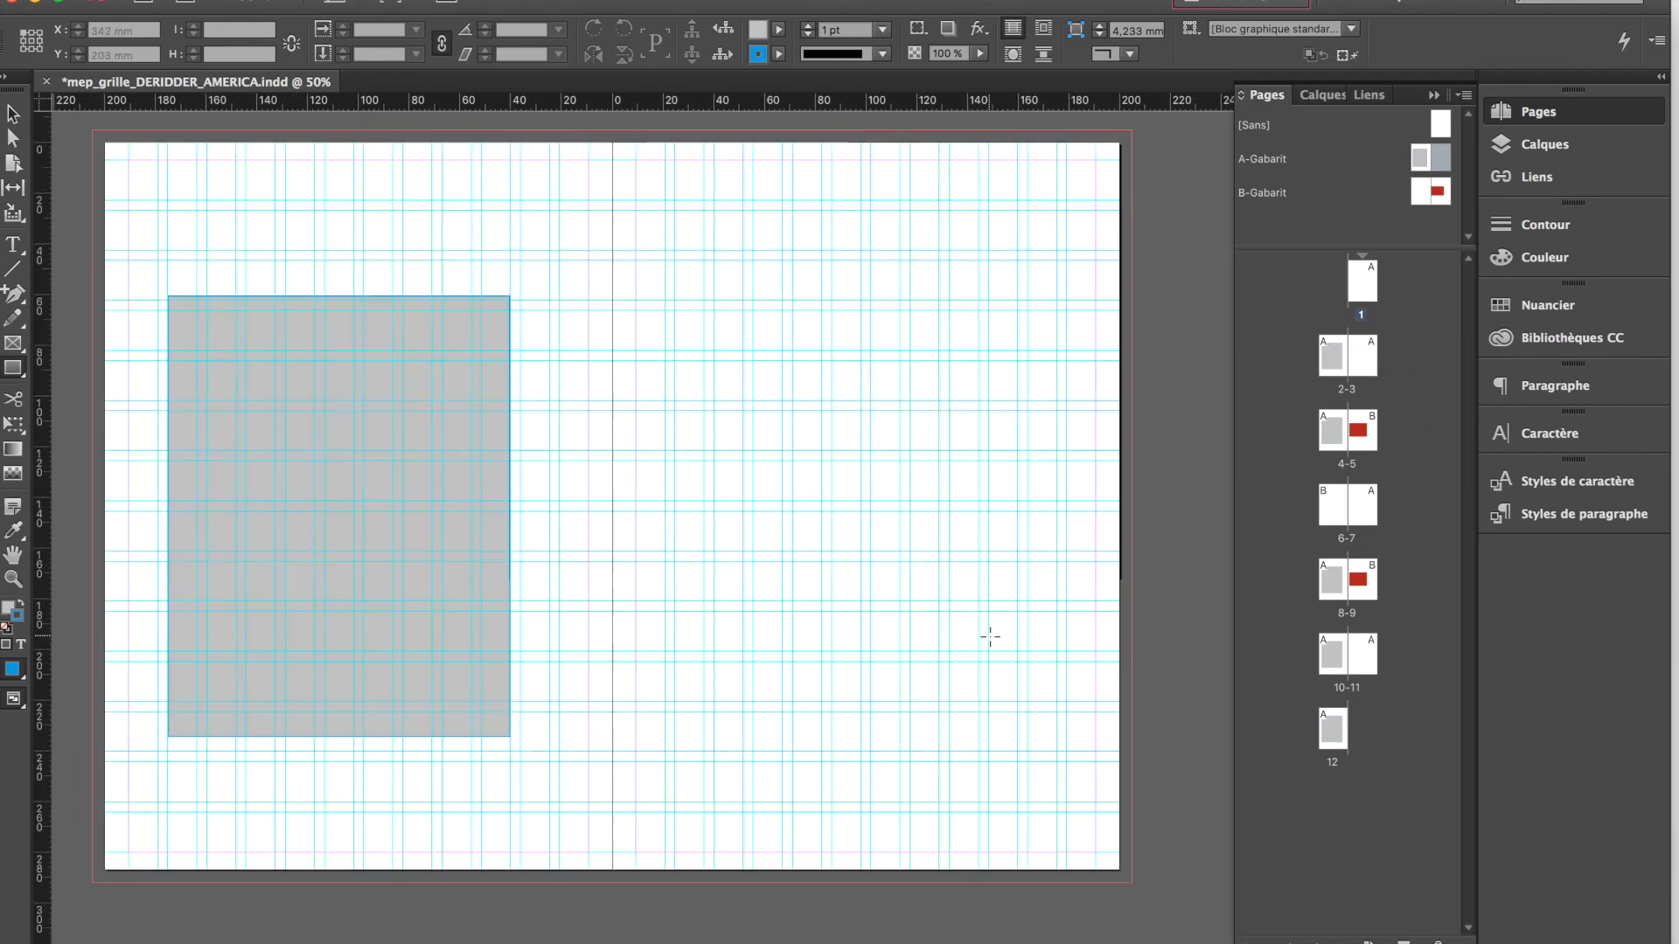
scroll(1113, 633, "down", 8)
left_click_drag(1438, 161, 1369, 434)
scroll(1005, 727, "down", 3)
scroll(723, 626, "down", 15)
scroll(721, 621, "left", 2)
scroll(722, 622, "down", 10)
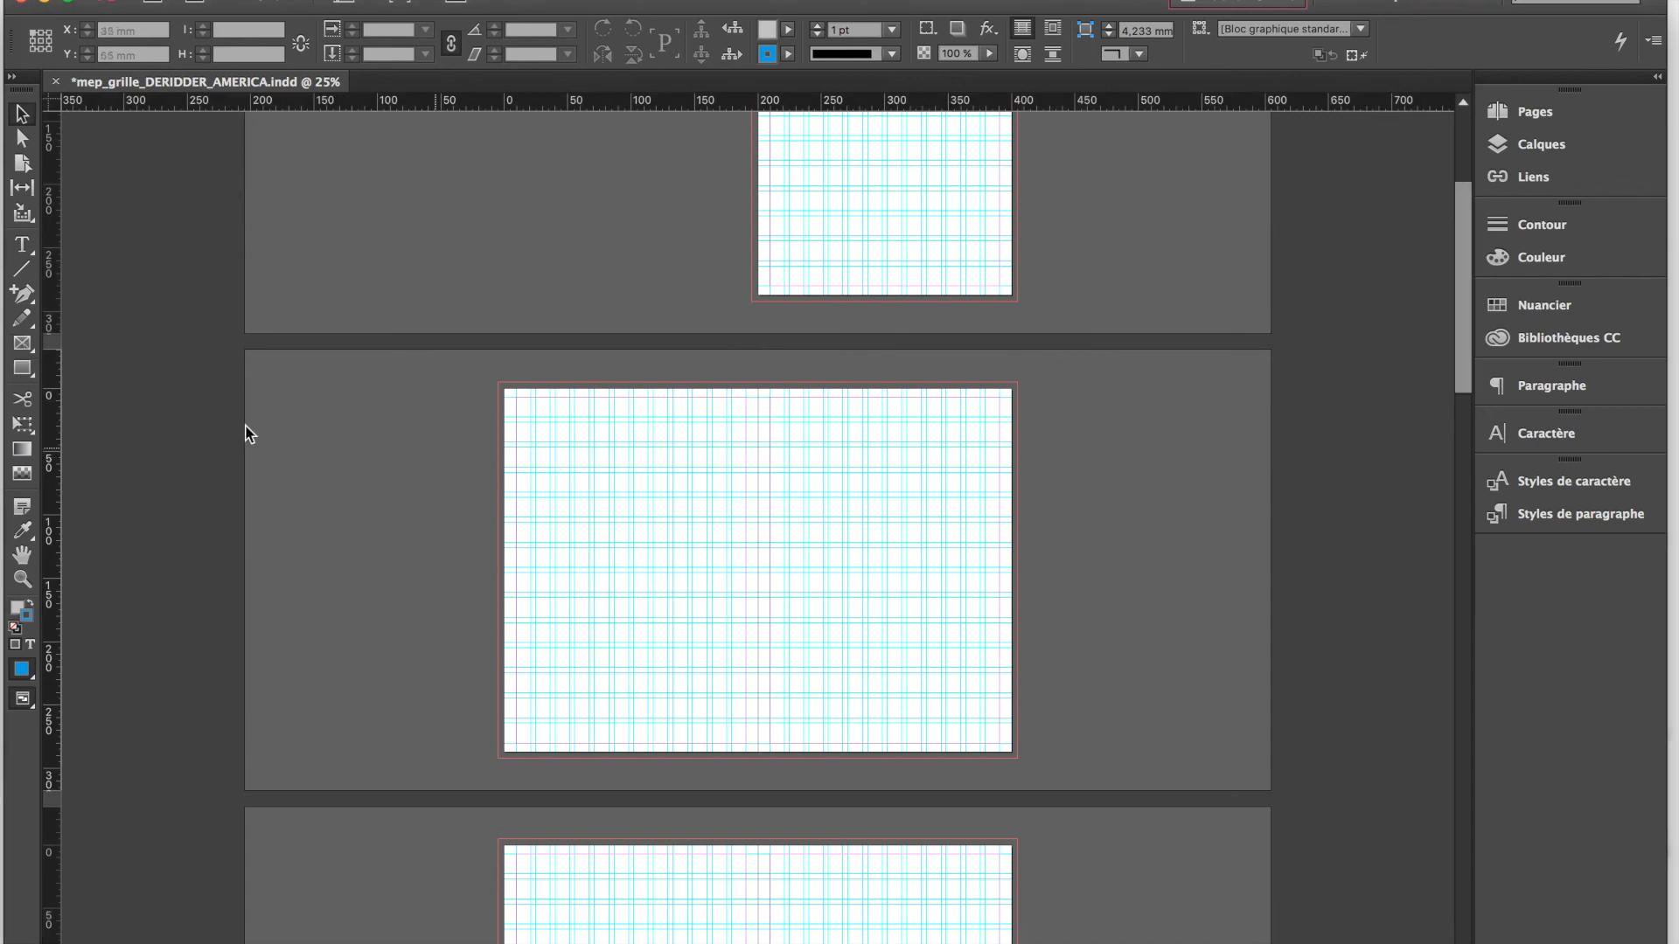
Draw a rectangular placeholder frame about 120 × 174 mm on the left page of spread 2-3, aligned to the grid
left_click(28, 344)
left_click(24, 345)
mouse_move(555, 455)
left_mouse_down()
mouse_move(710, 588)
mouse_move(678, 666)
mouse_move(707, 667)
left_mouse_up()
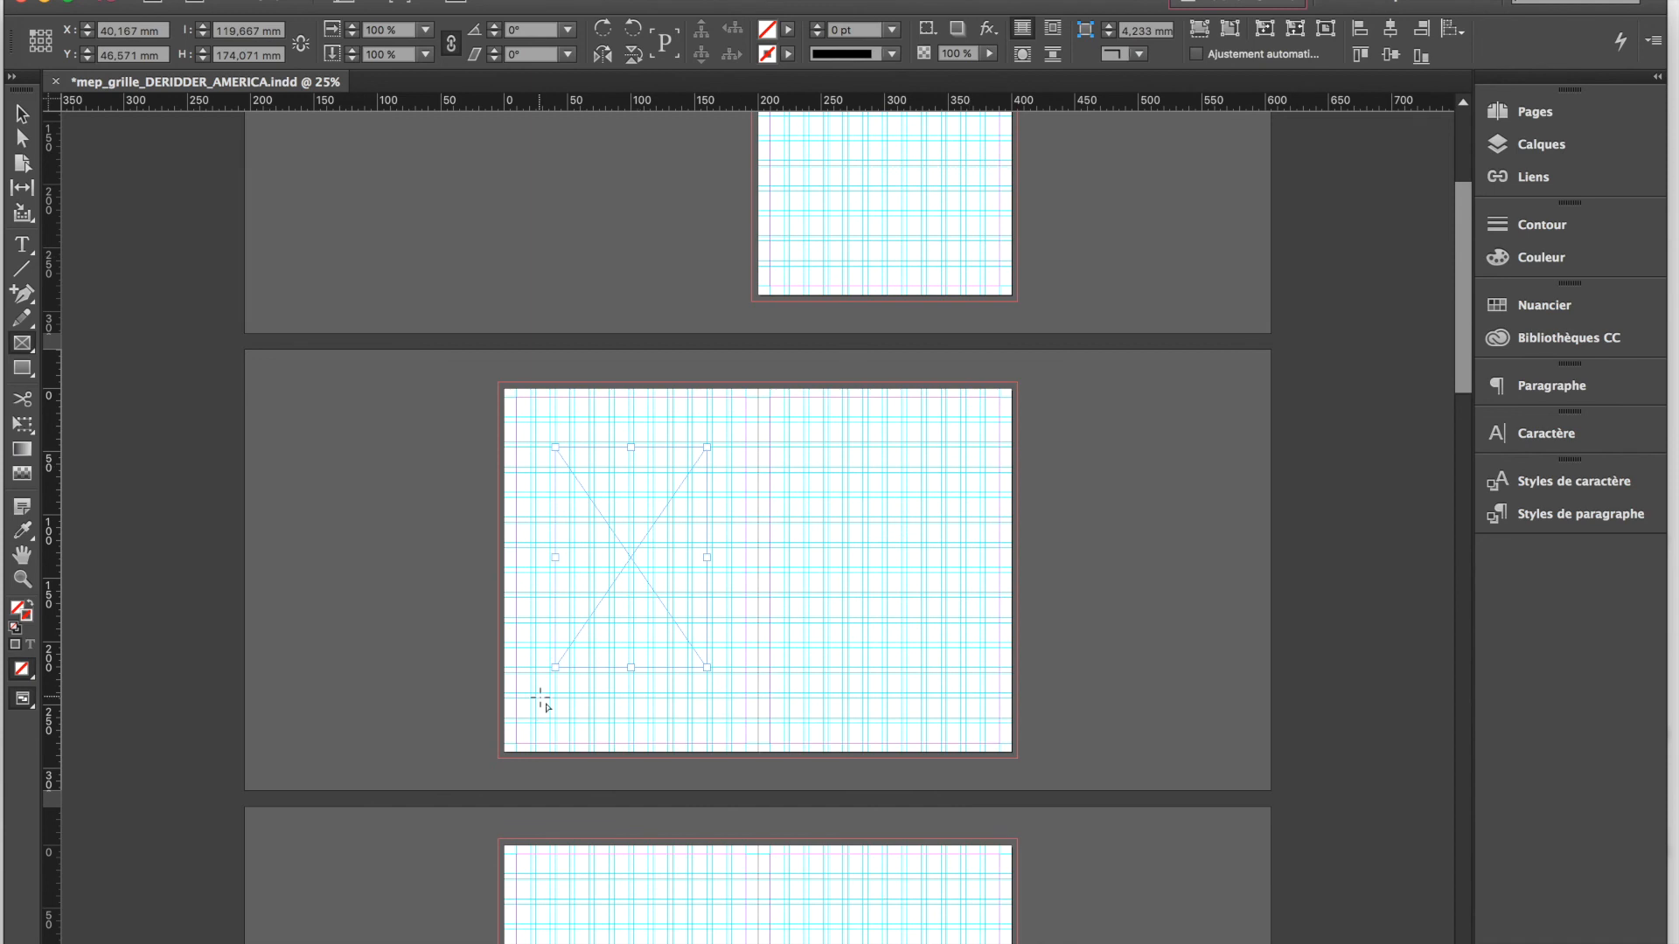
key("super+equal")
key("super+equal")
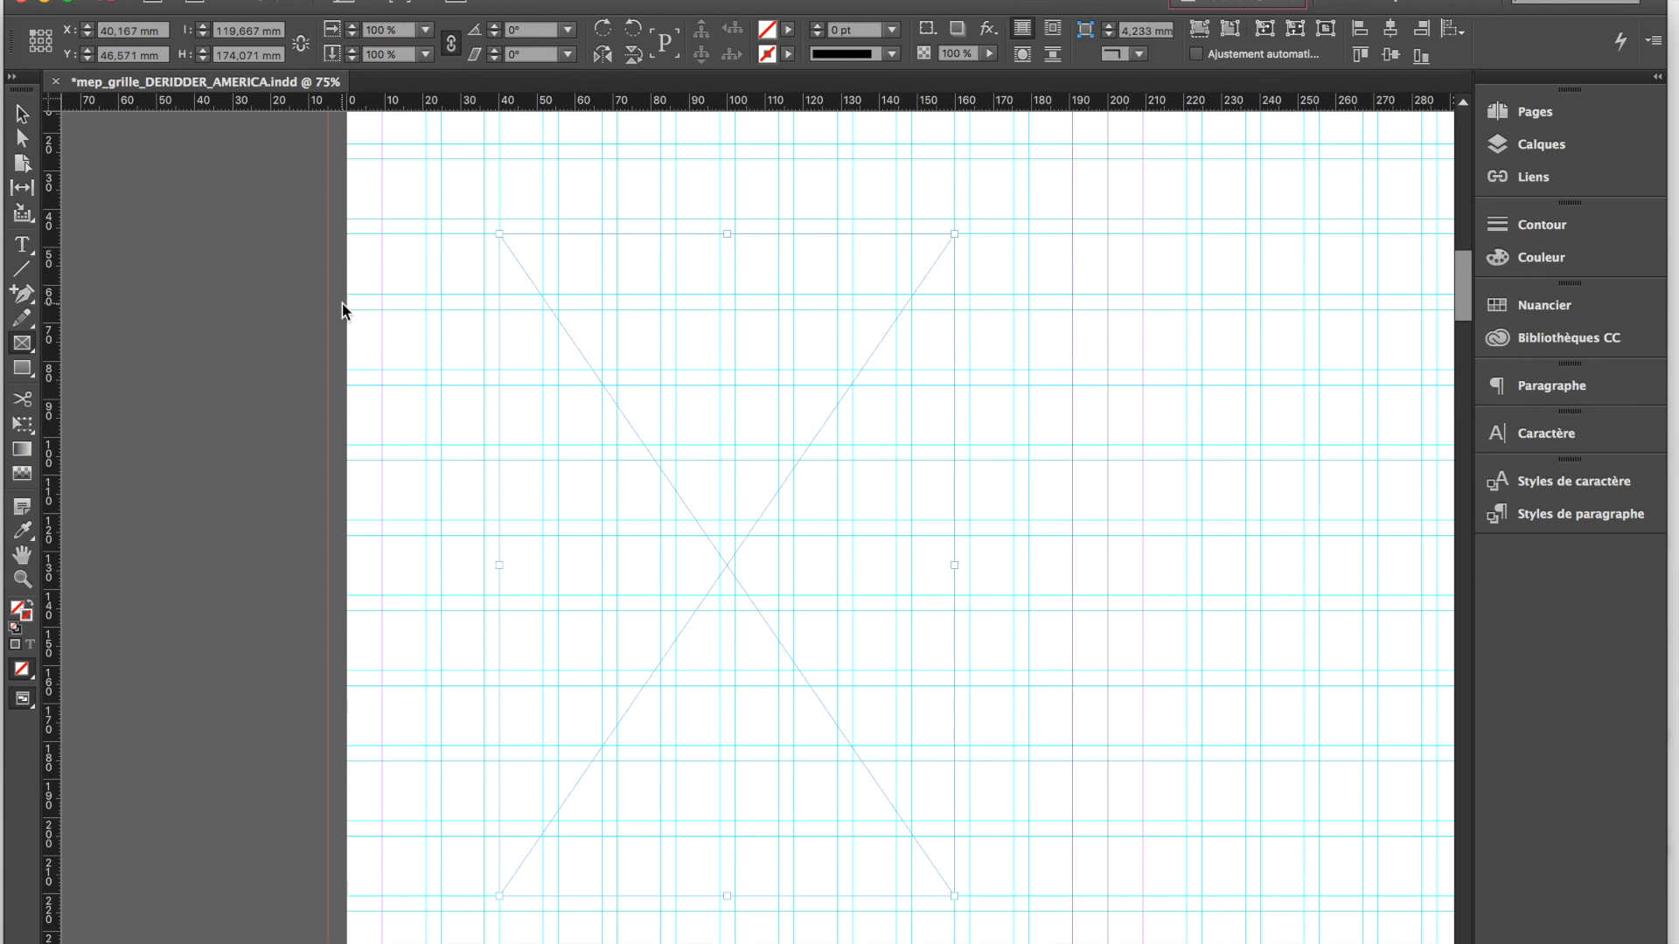
Place the "william-eggl...-n-d-cars.jpg" image from the W. Eggleston folder into the empty frame
key("super+d")
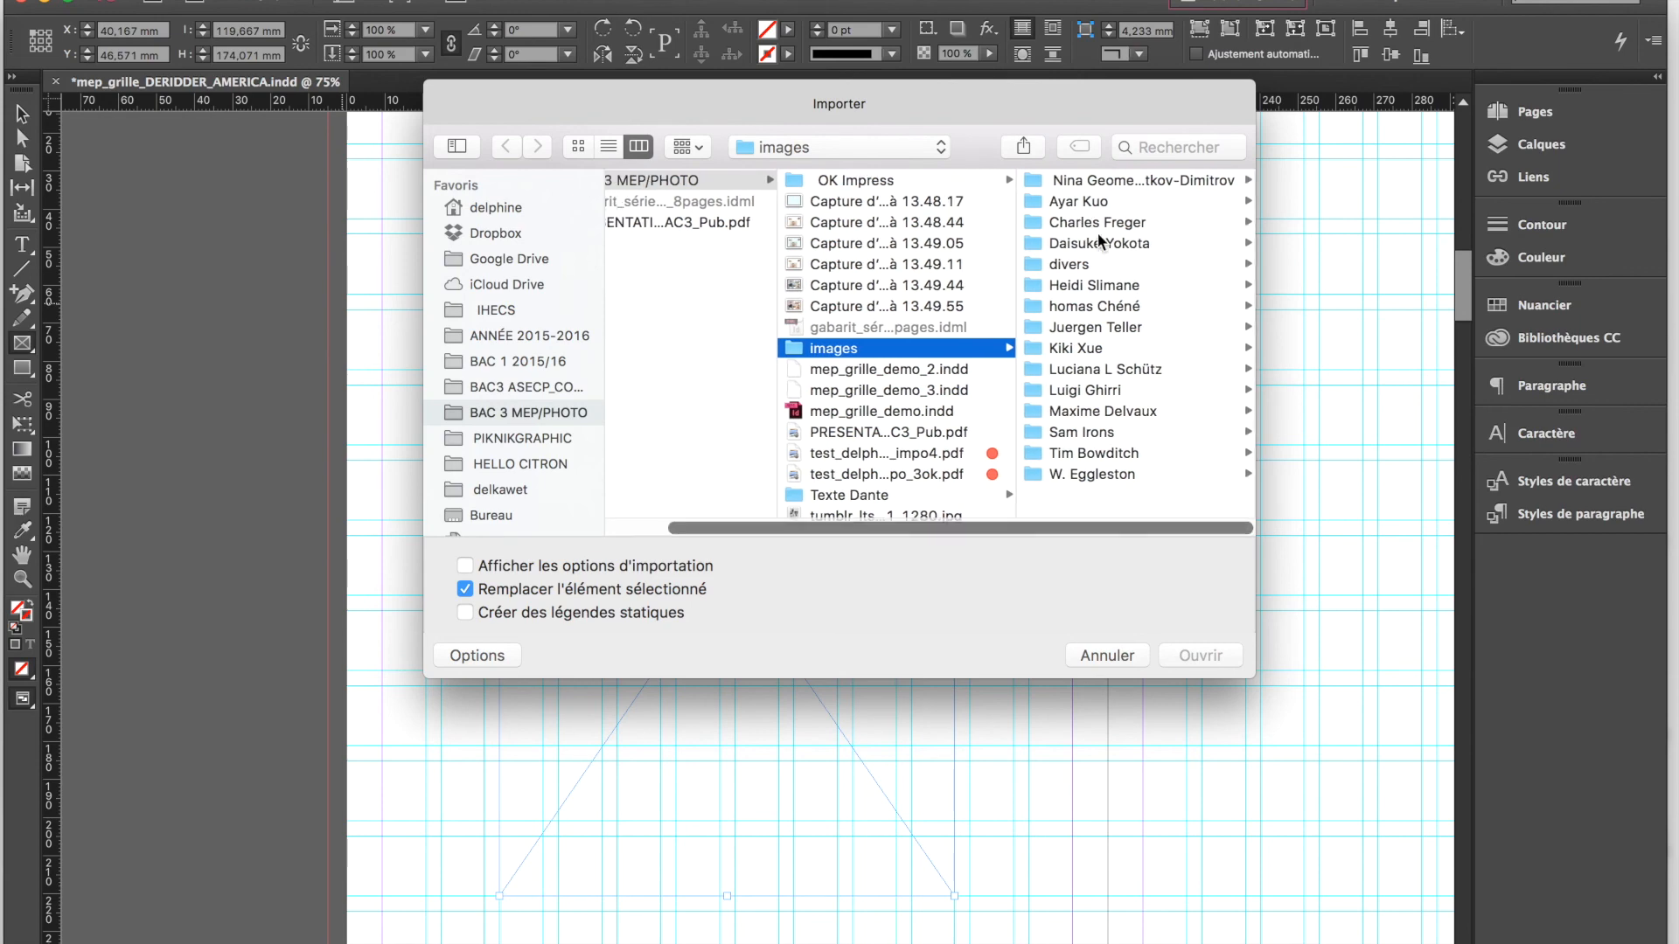
left_click(1095, 473)
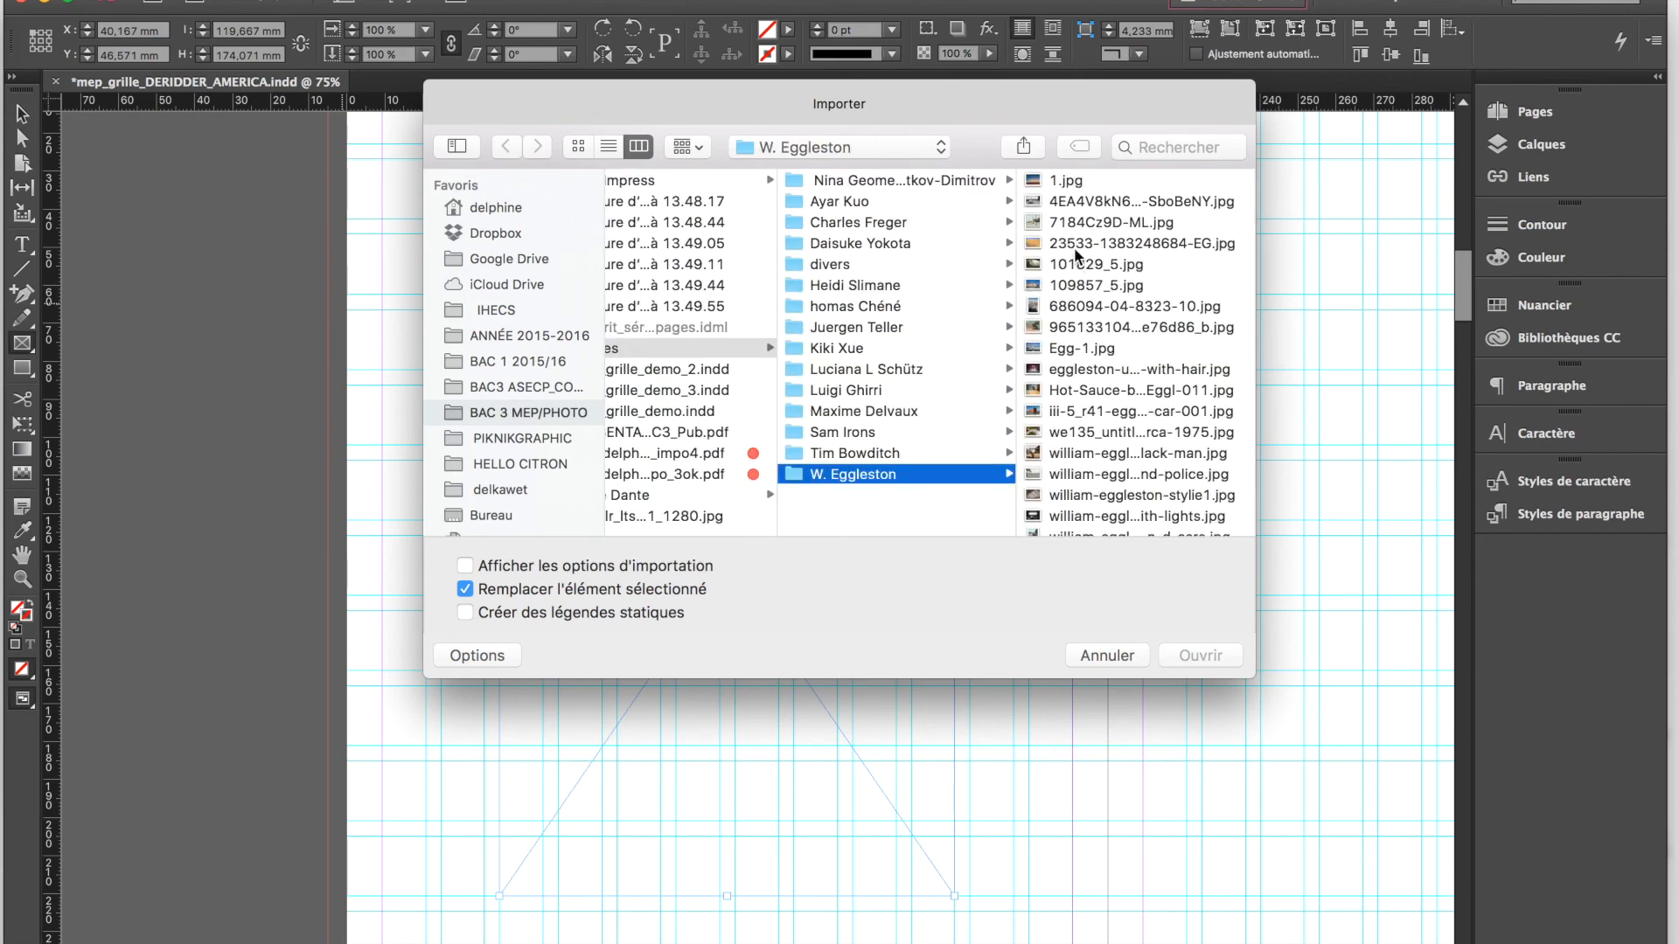
scroll(1089, 505, "down", 2)
left_click(1089, 506)
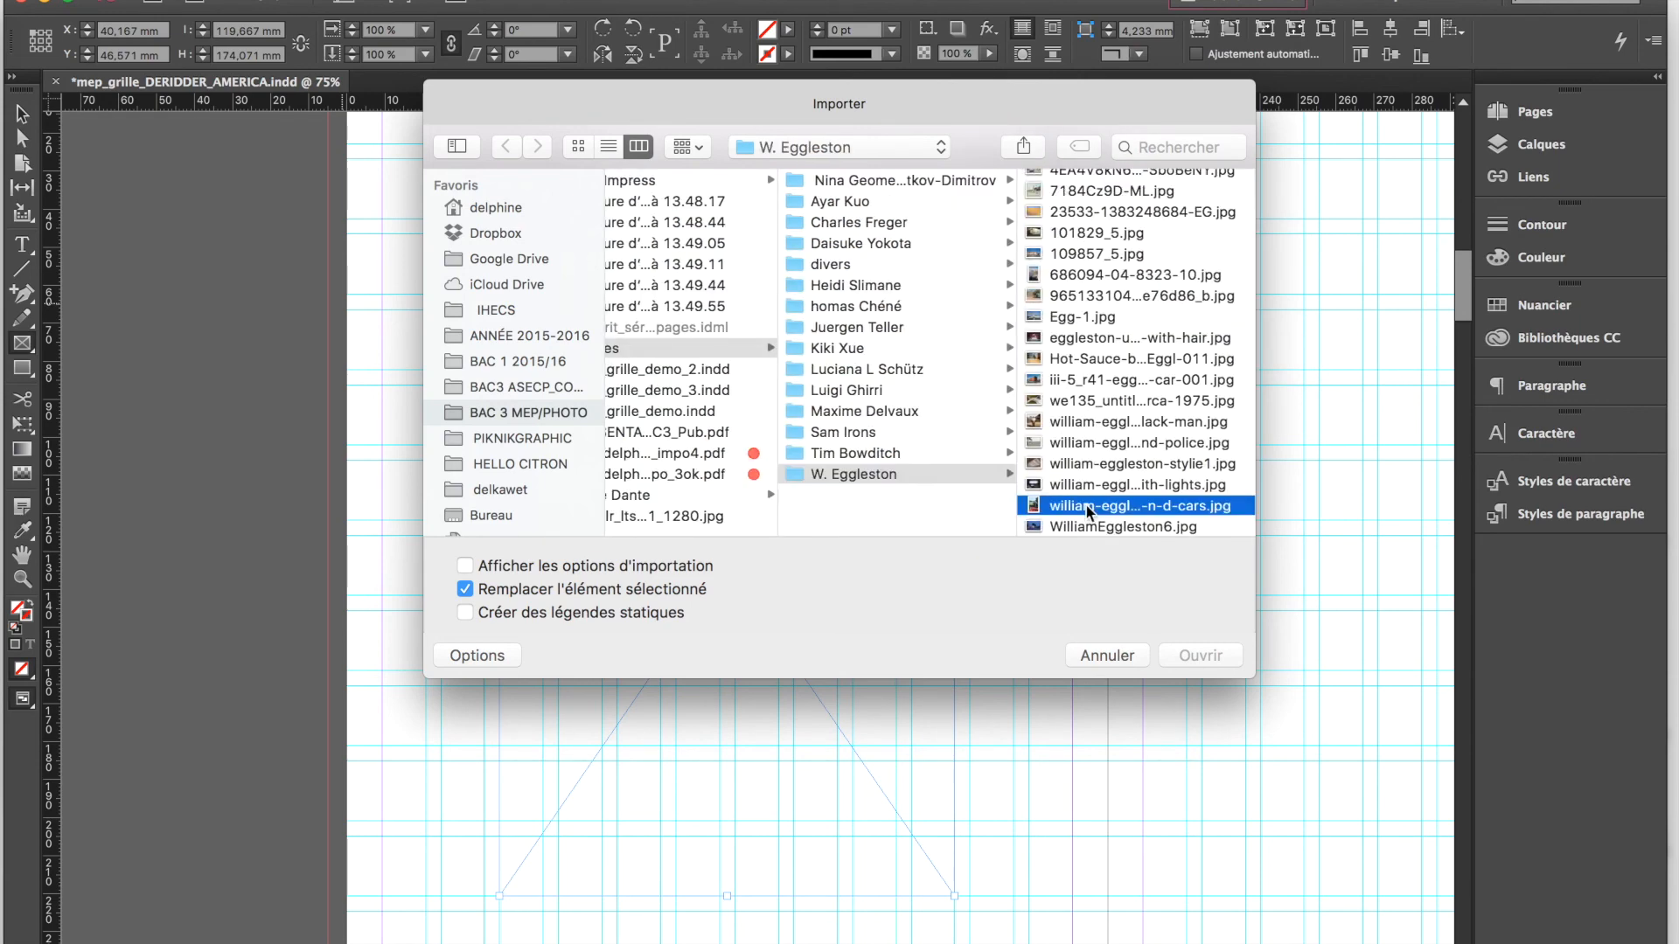
key("Return")
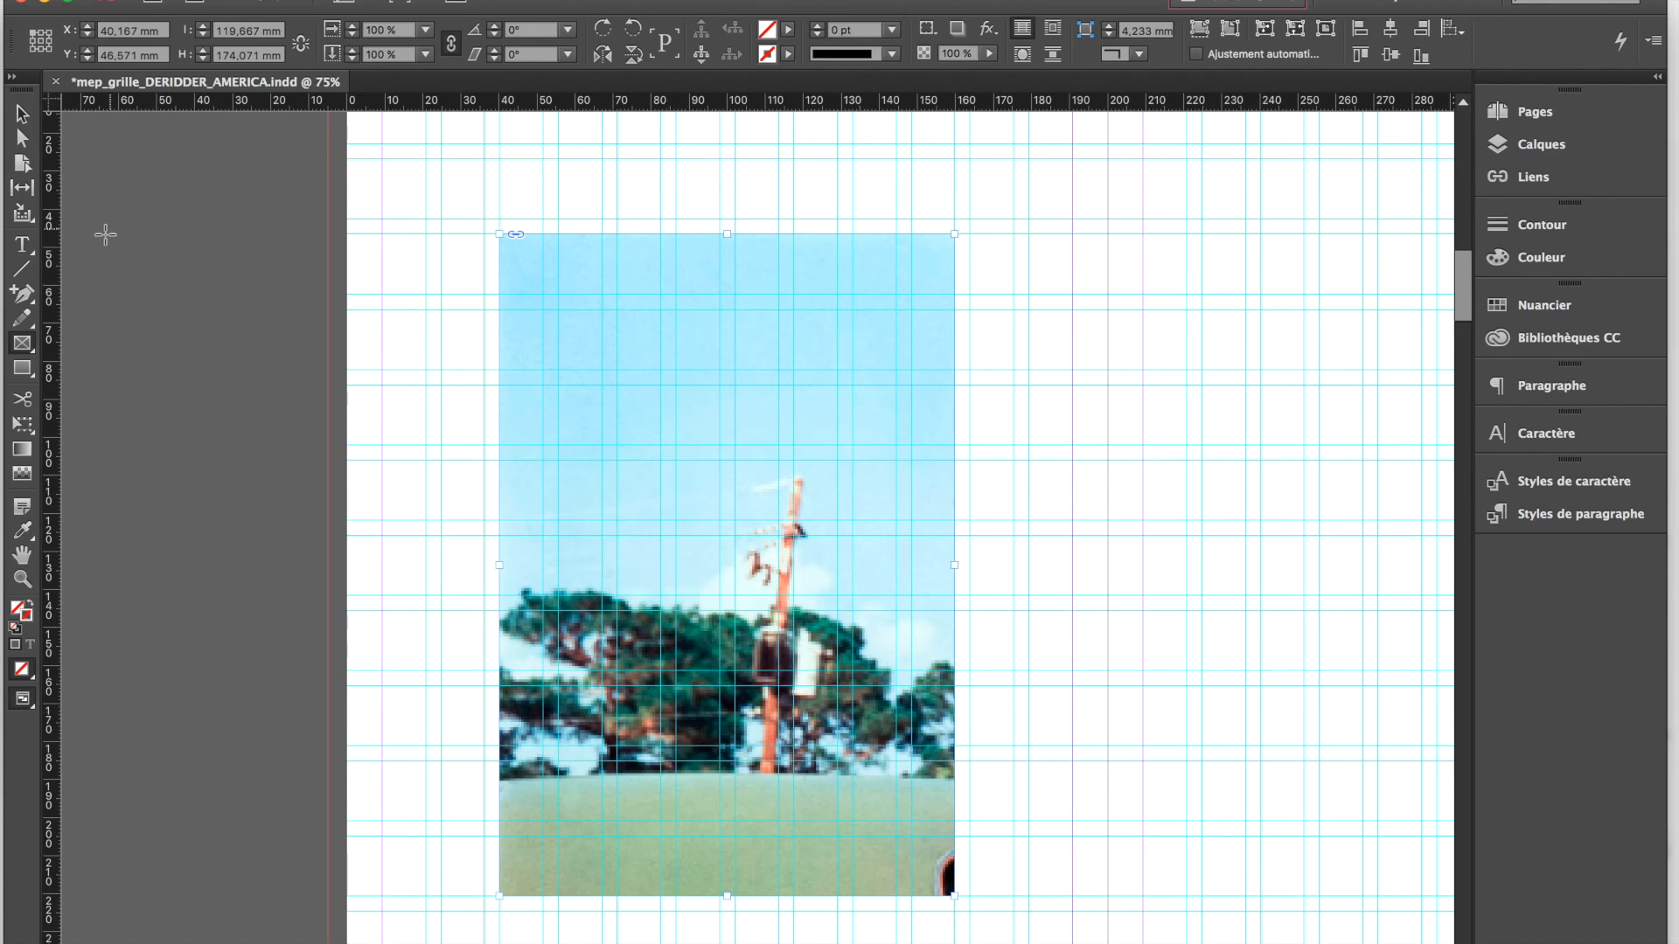
Shift the image within its frame by about -4 mm horizontally and -24 mm vertically
left_click(22, 114)
left_click(726, 565)
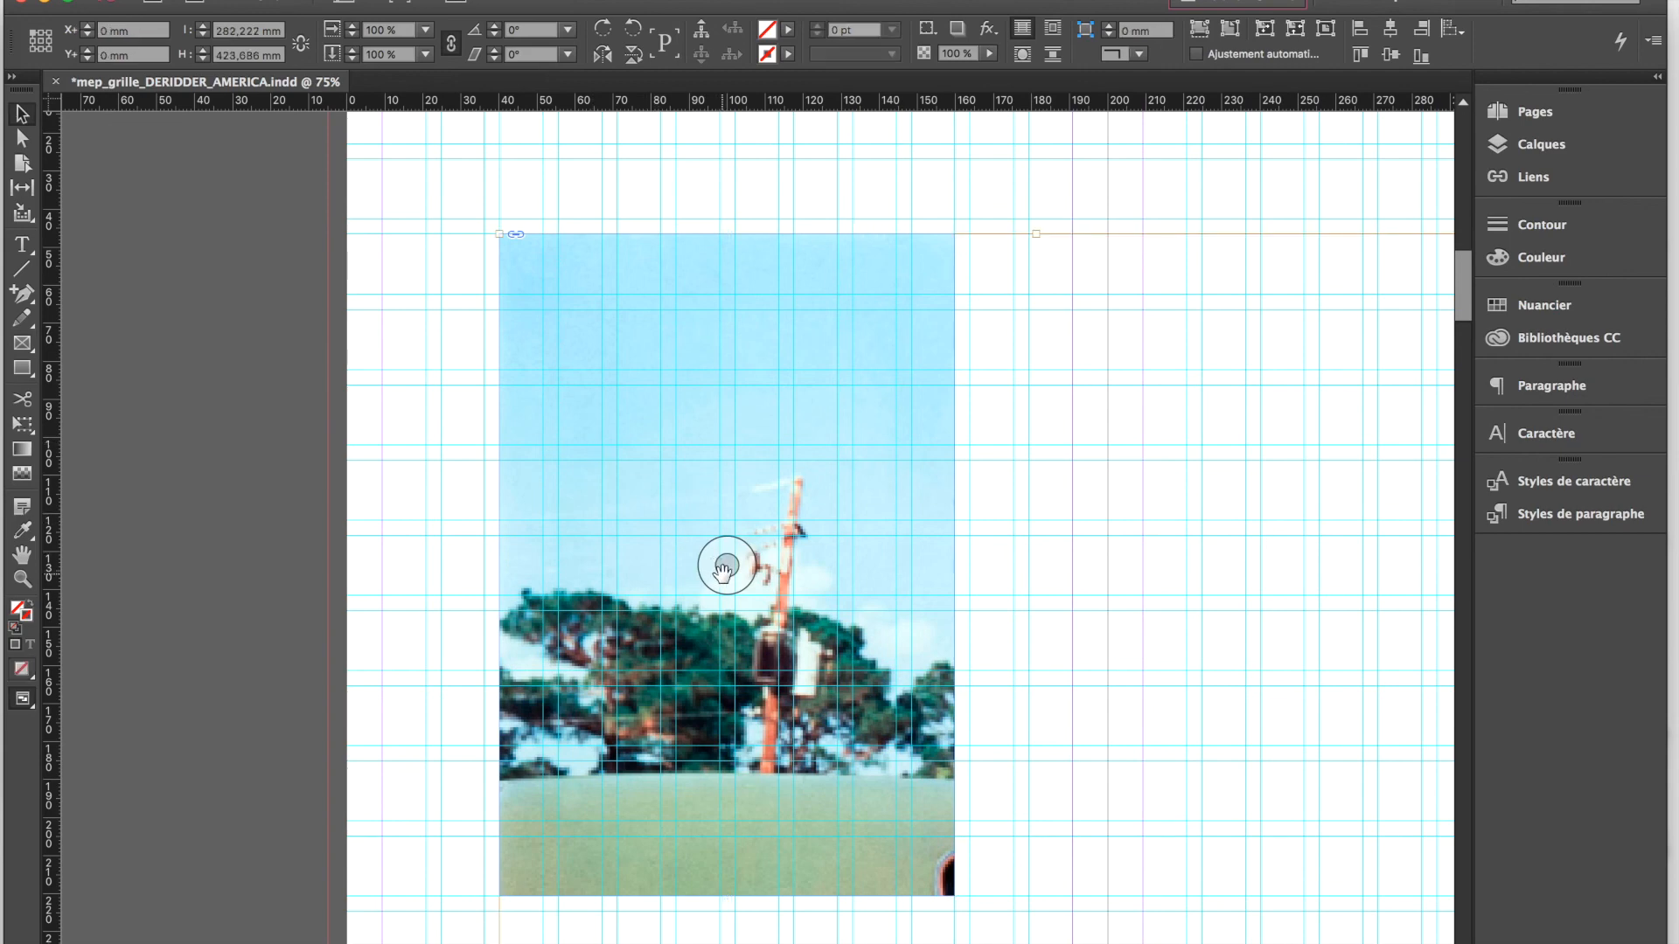
key("super+minus")
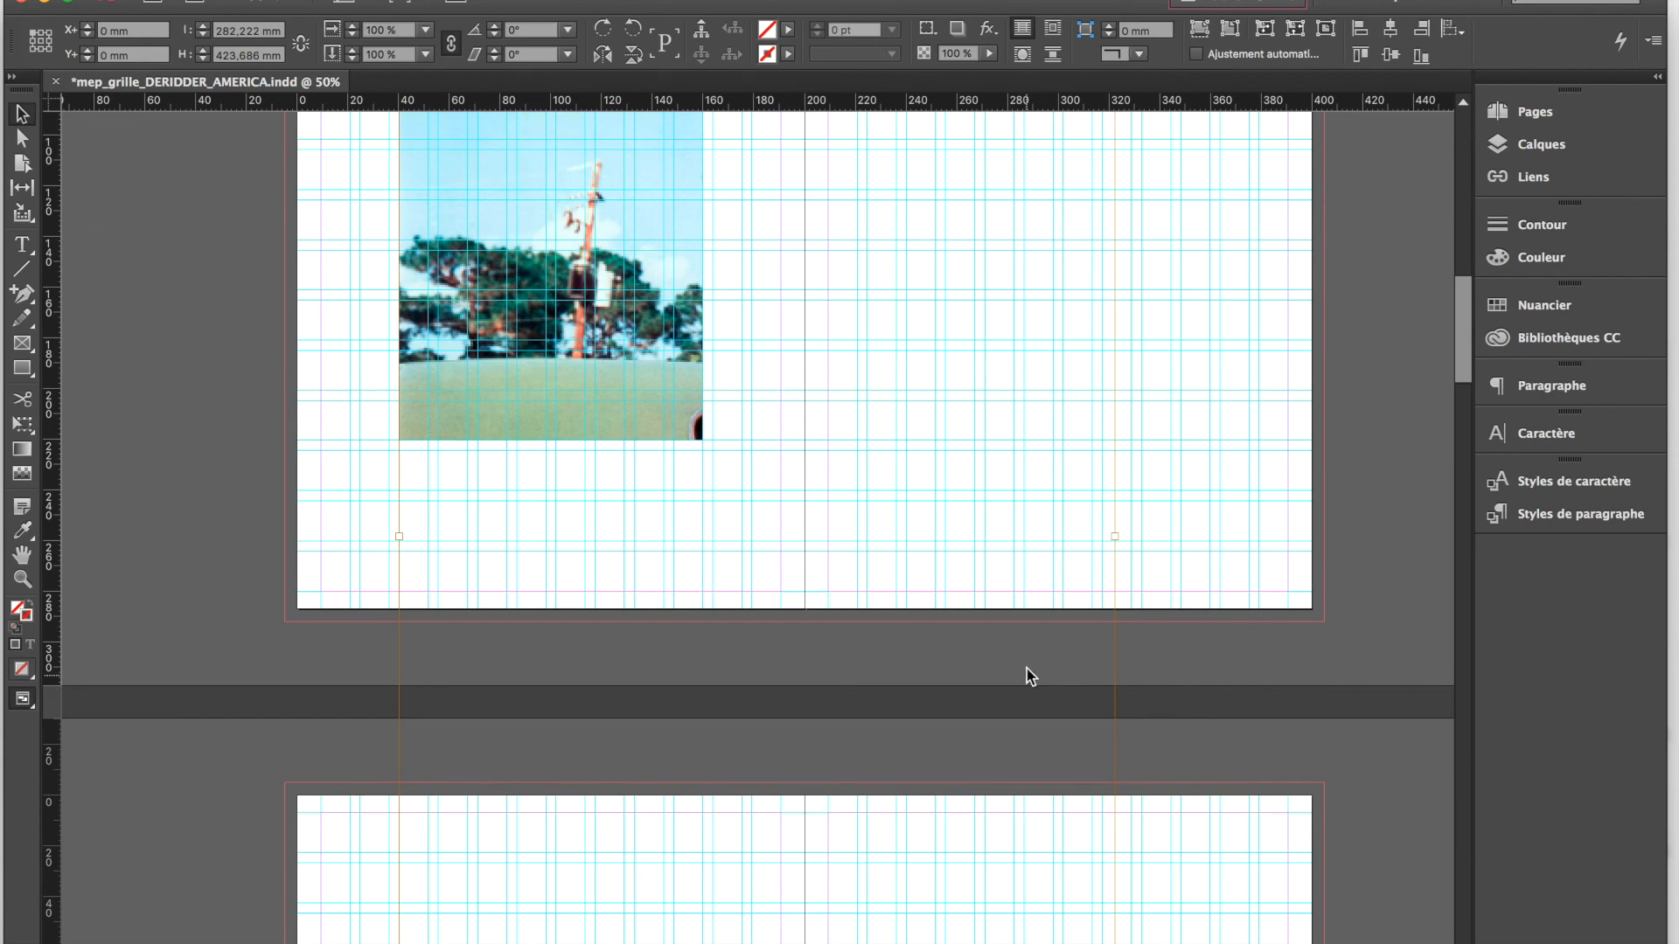
key("super+minus")
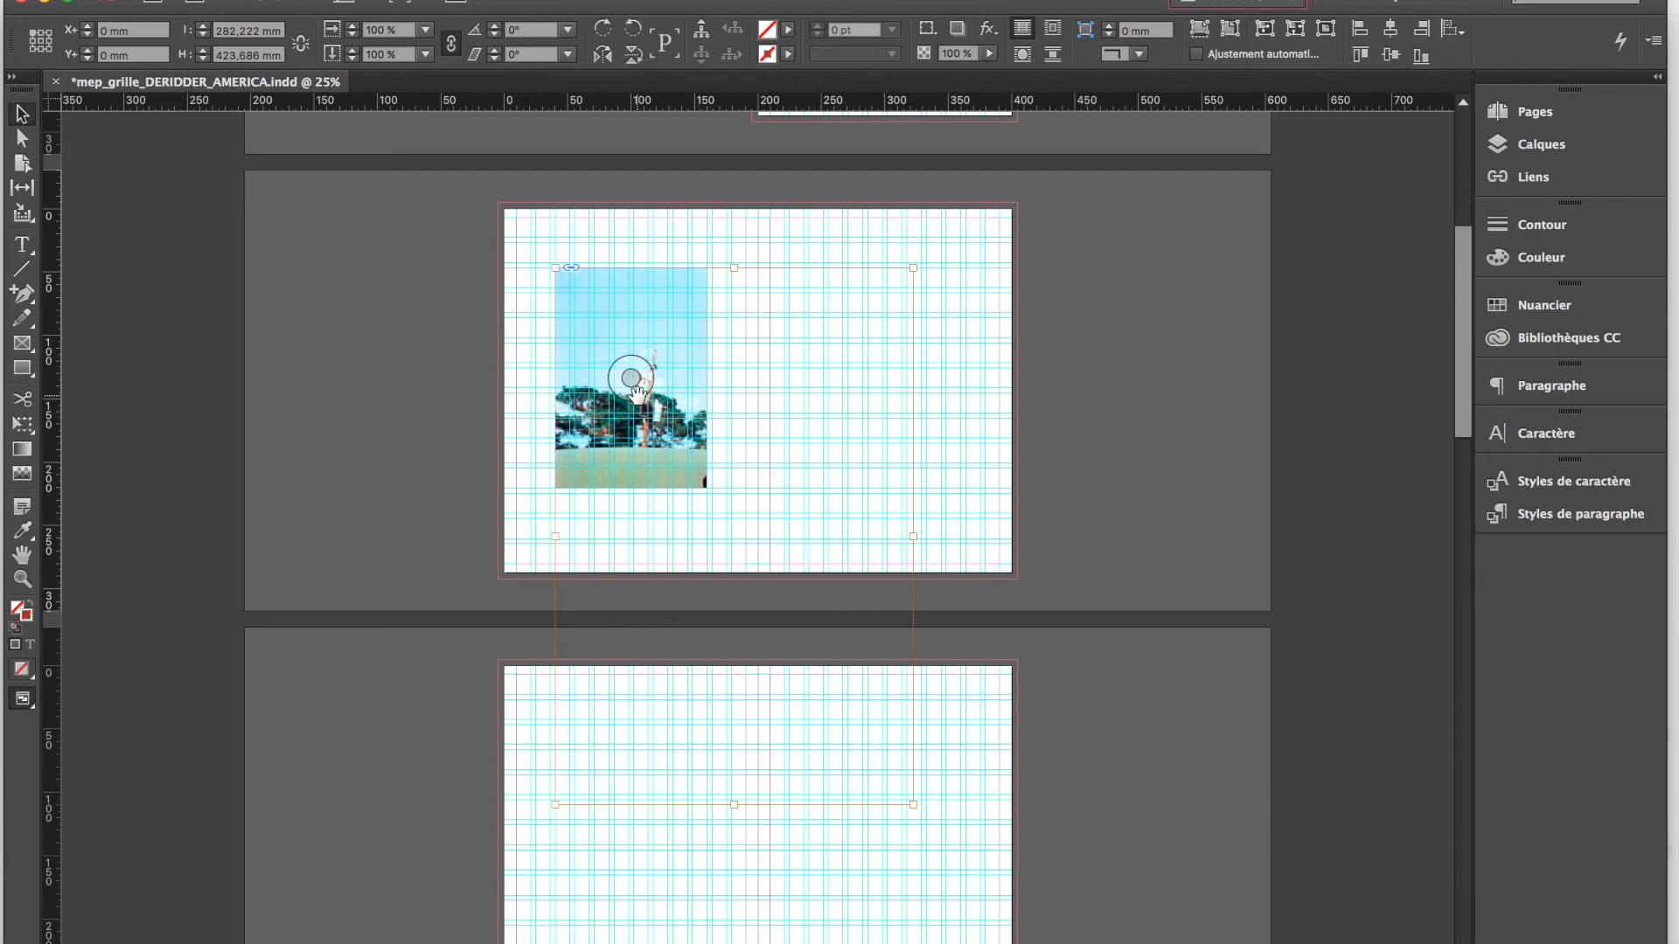
left_click_drag(634, 389, 523, 358)
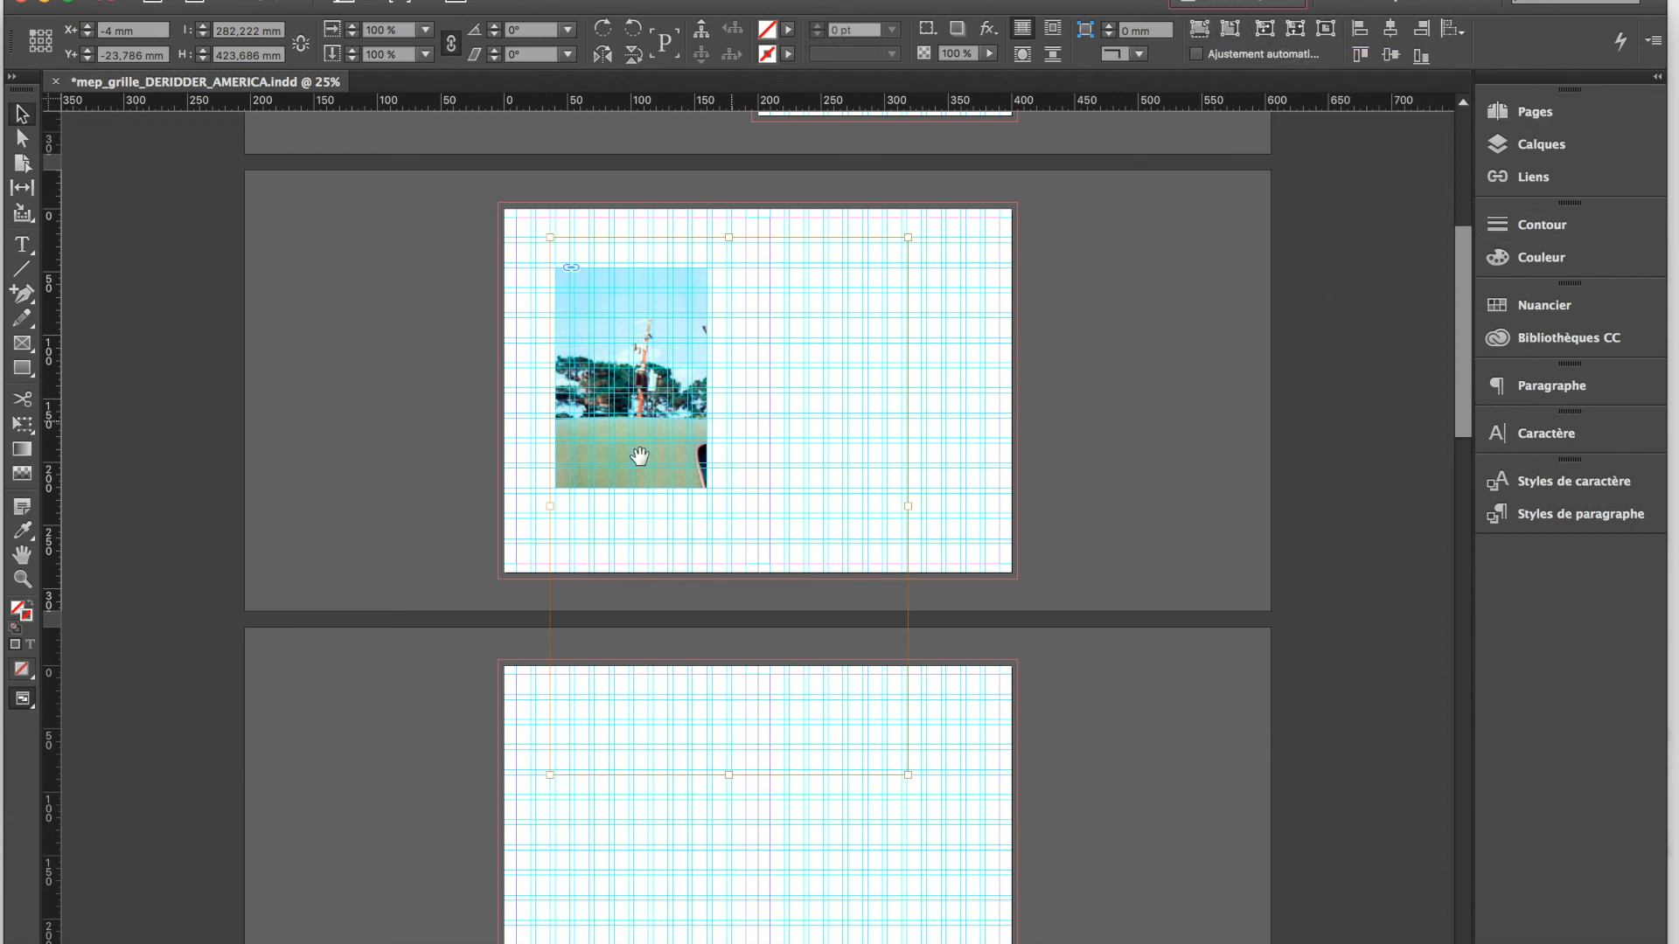
Try filling the frame proportionally with the image, and undo the fitting
mouse_move(1233, 12)
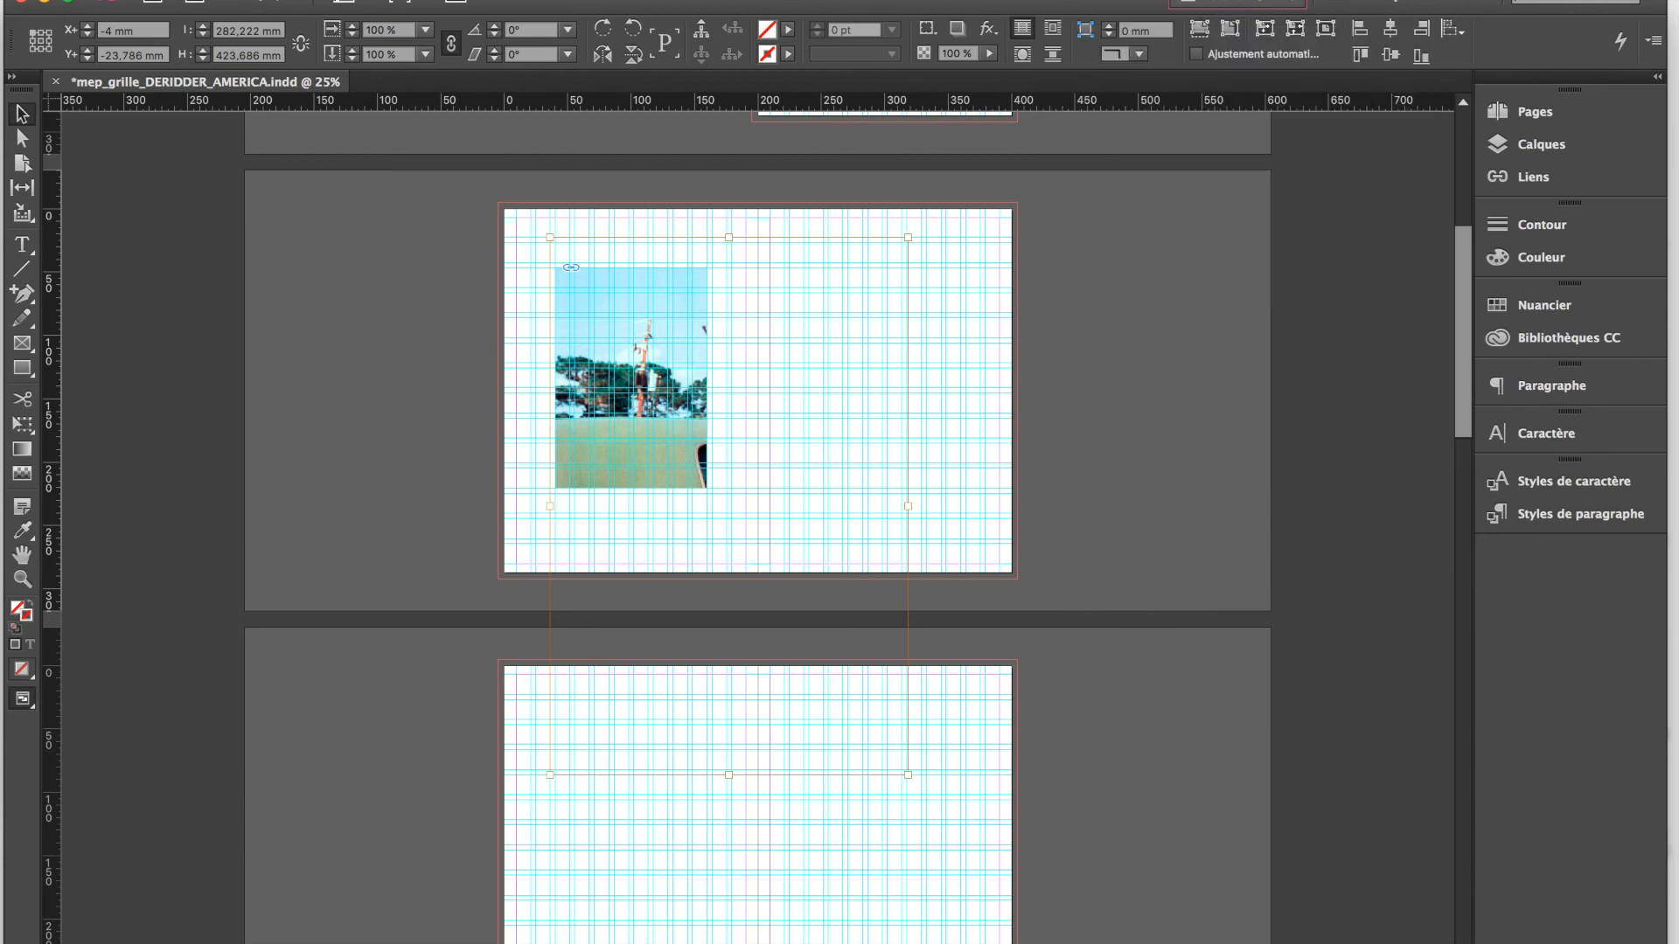
left_click(1198, 32)
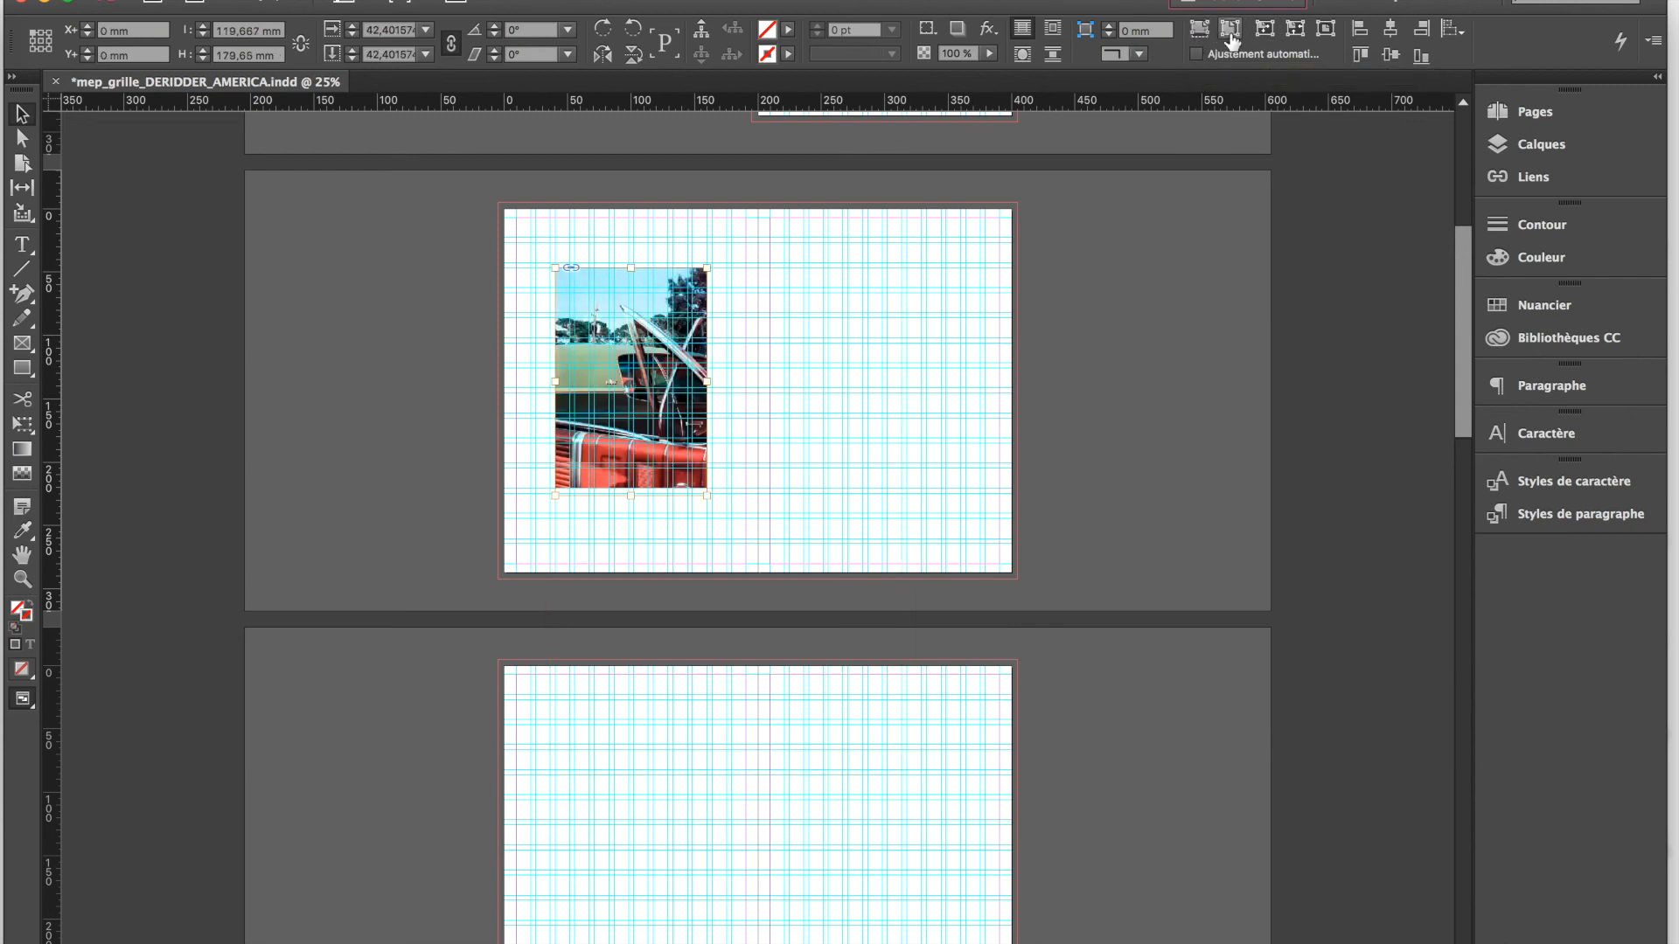
key("super+z")
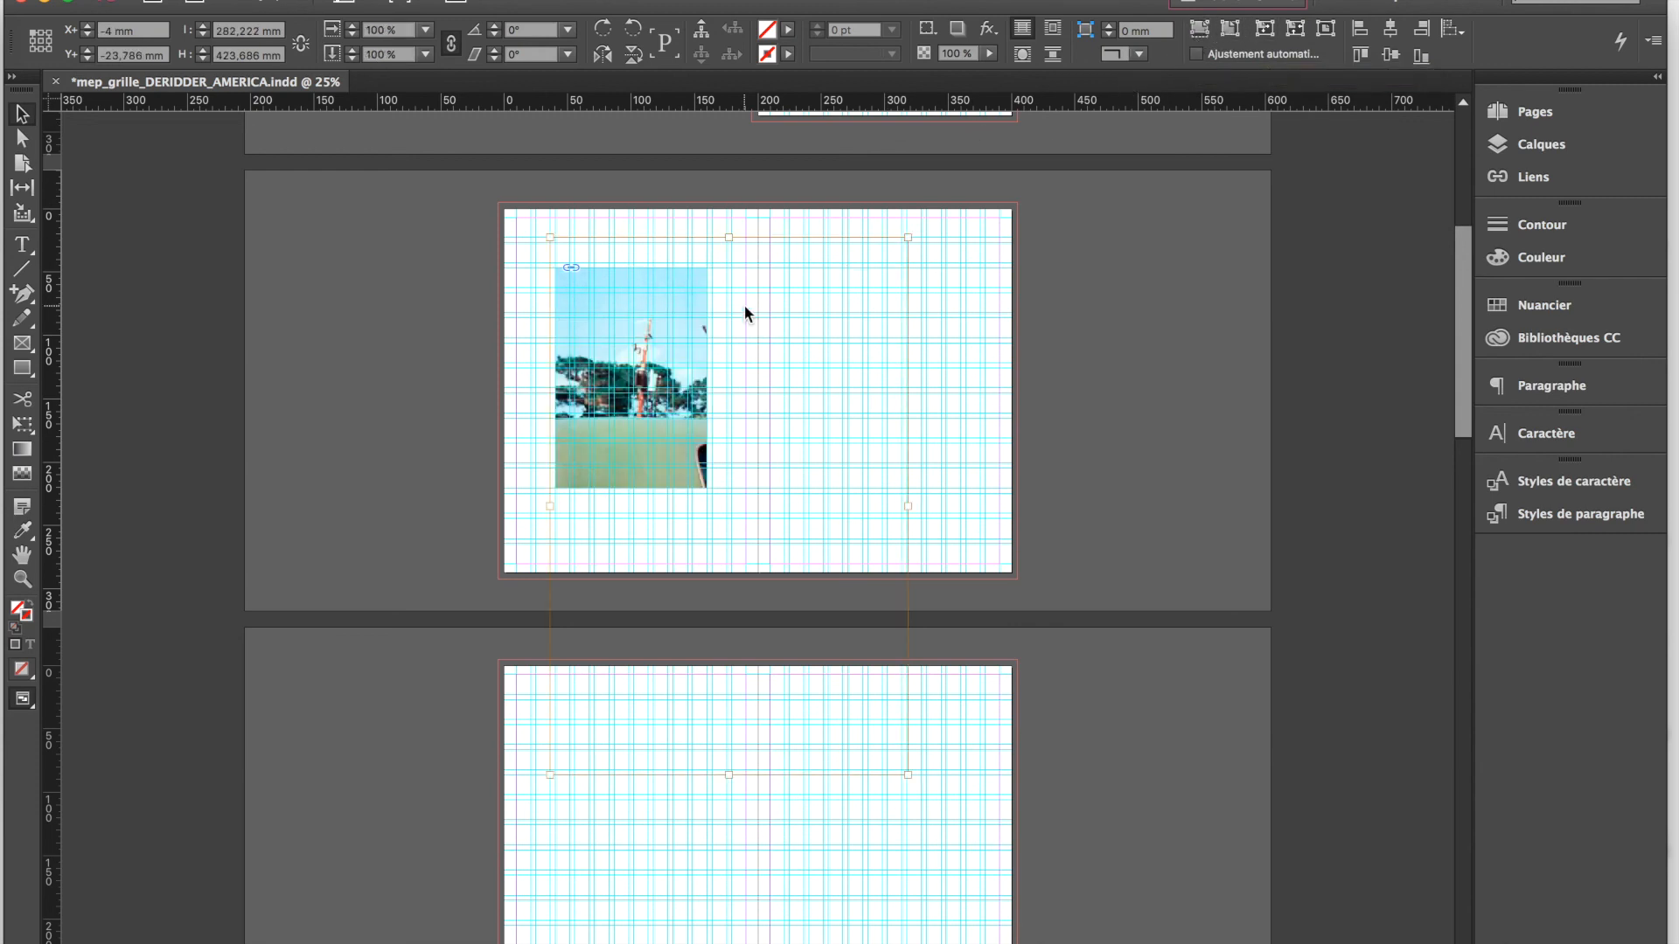
Fit the image proportionally inside its frame and deselect it
left_click(1229, 25)
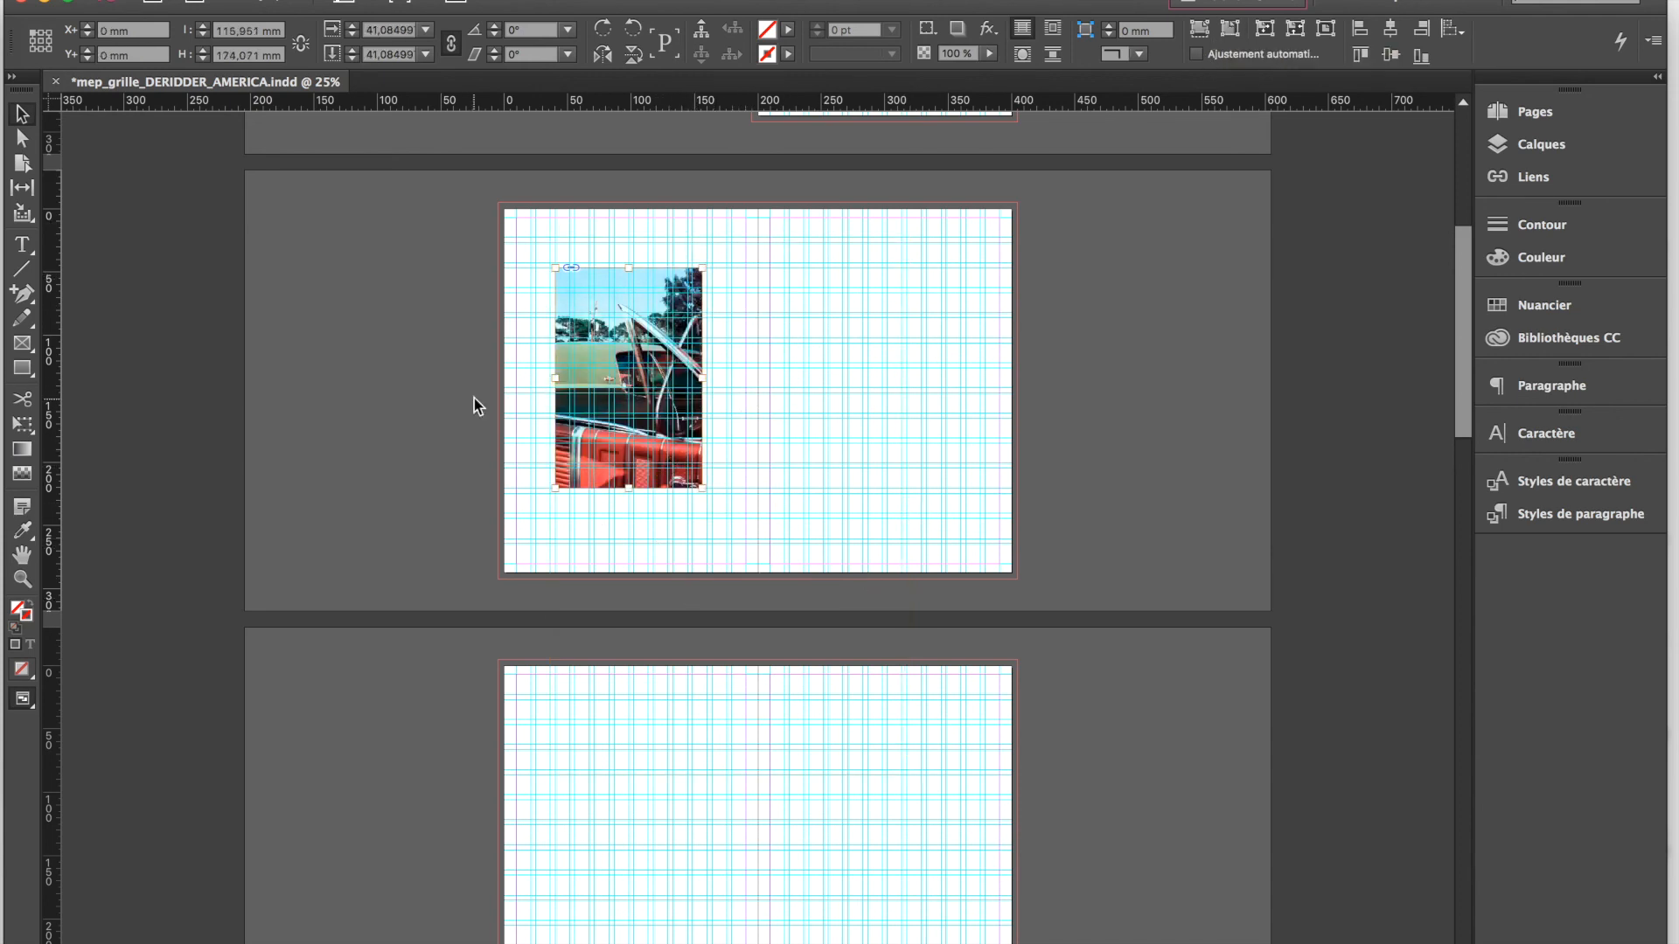
left_click(445, 408)
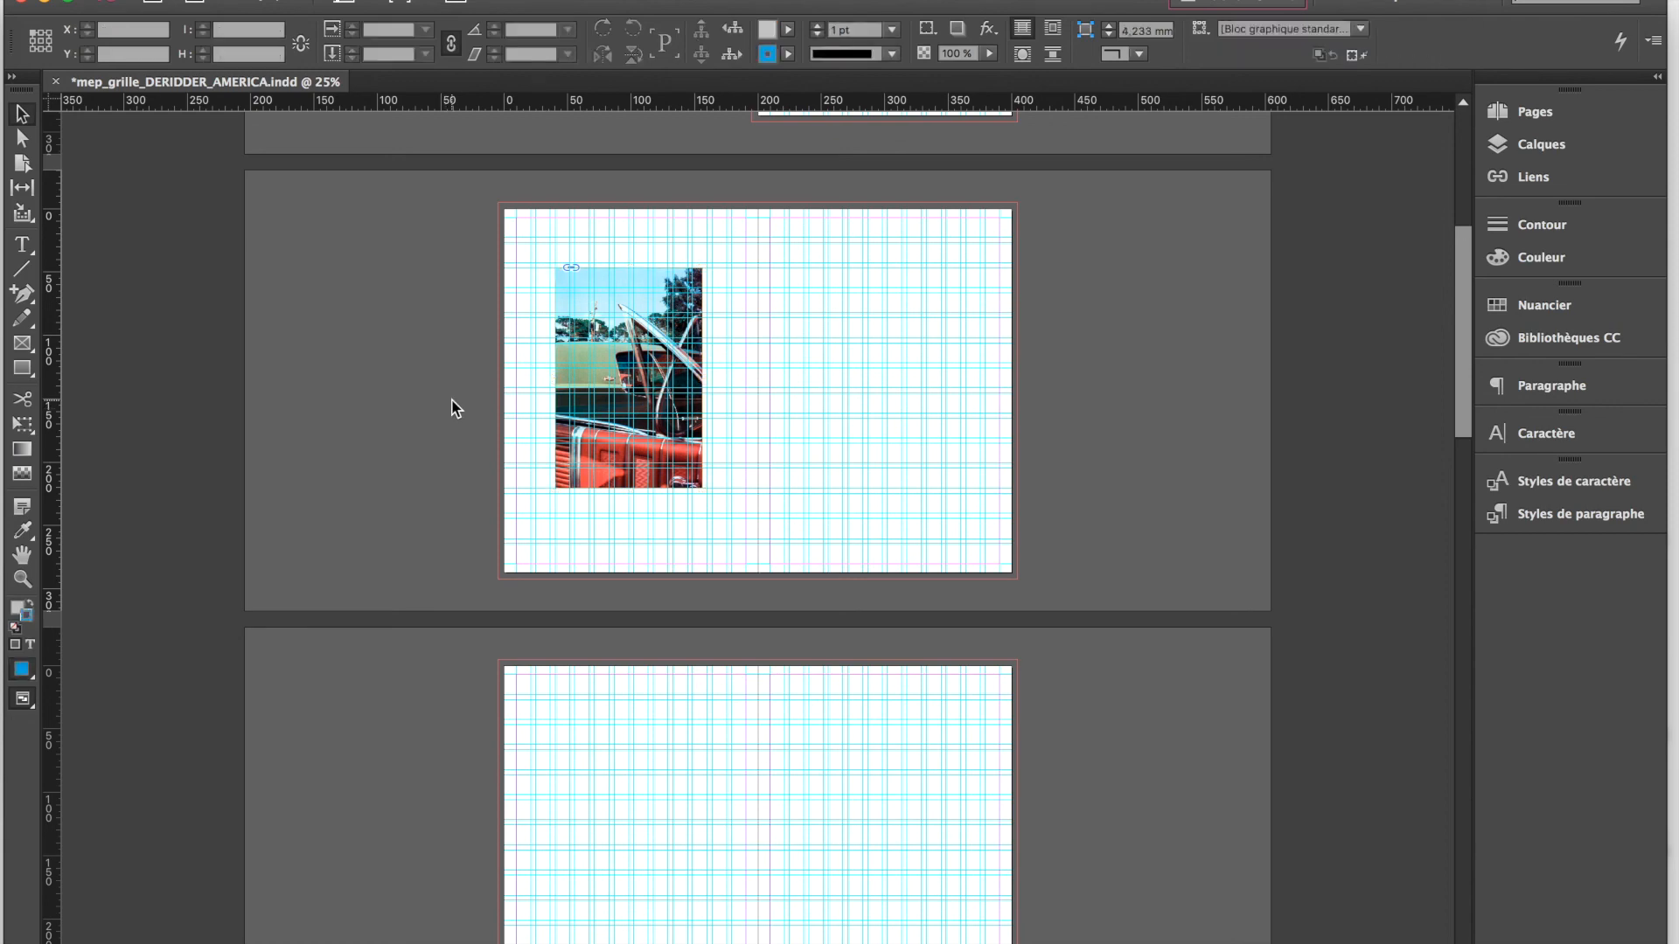
Examine the fitted image up close, checking its edges against the grid guides
key("super+plus")
key("super+plus")
scroll(214, 168, "left", 5)
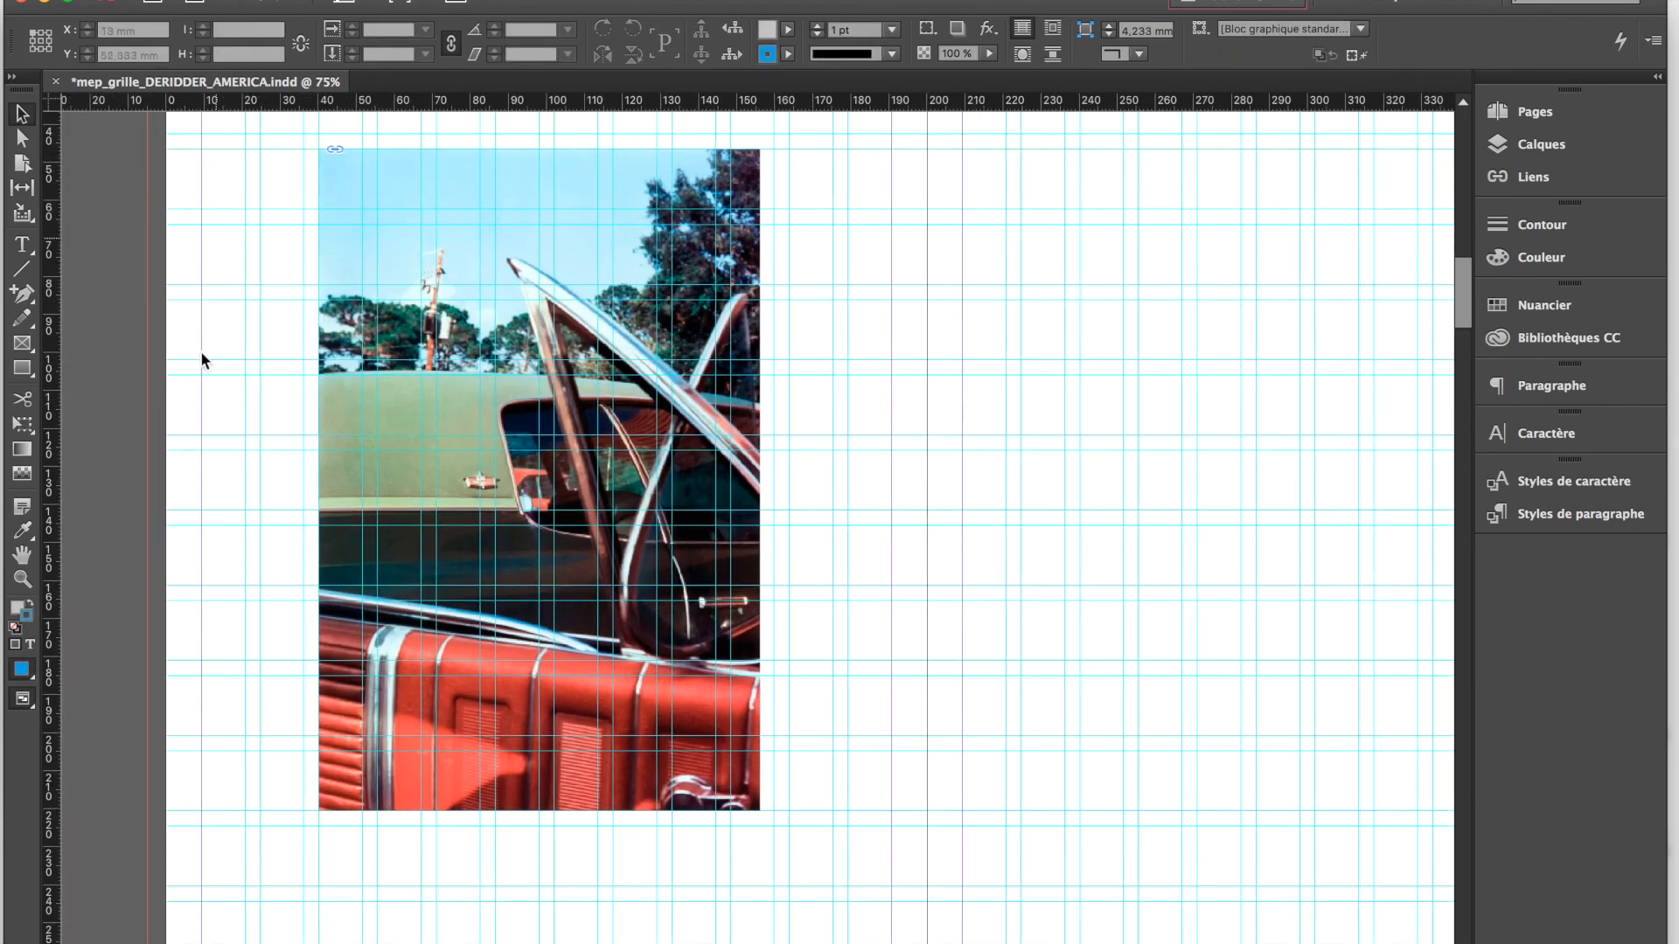
scroll(464, 694, "up", 2)
scroll(465, 695, "left", 2)
scroll(450, 683, "down", 1)
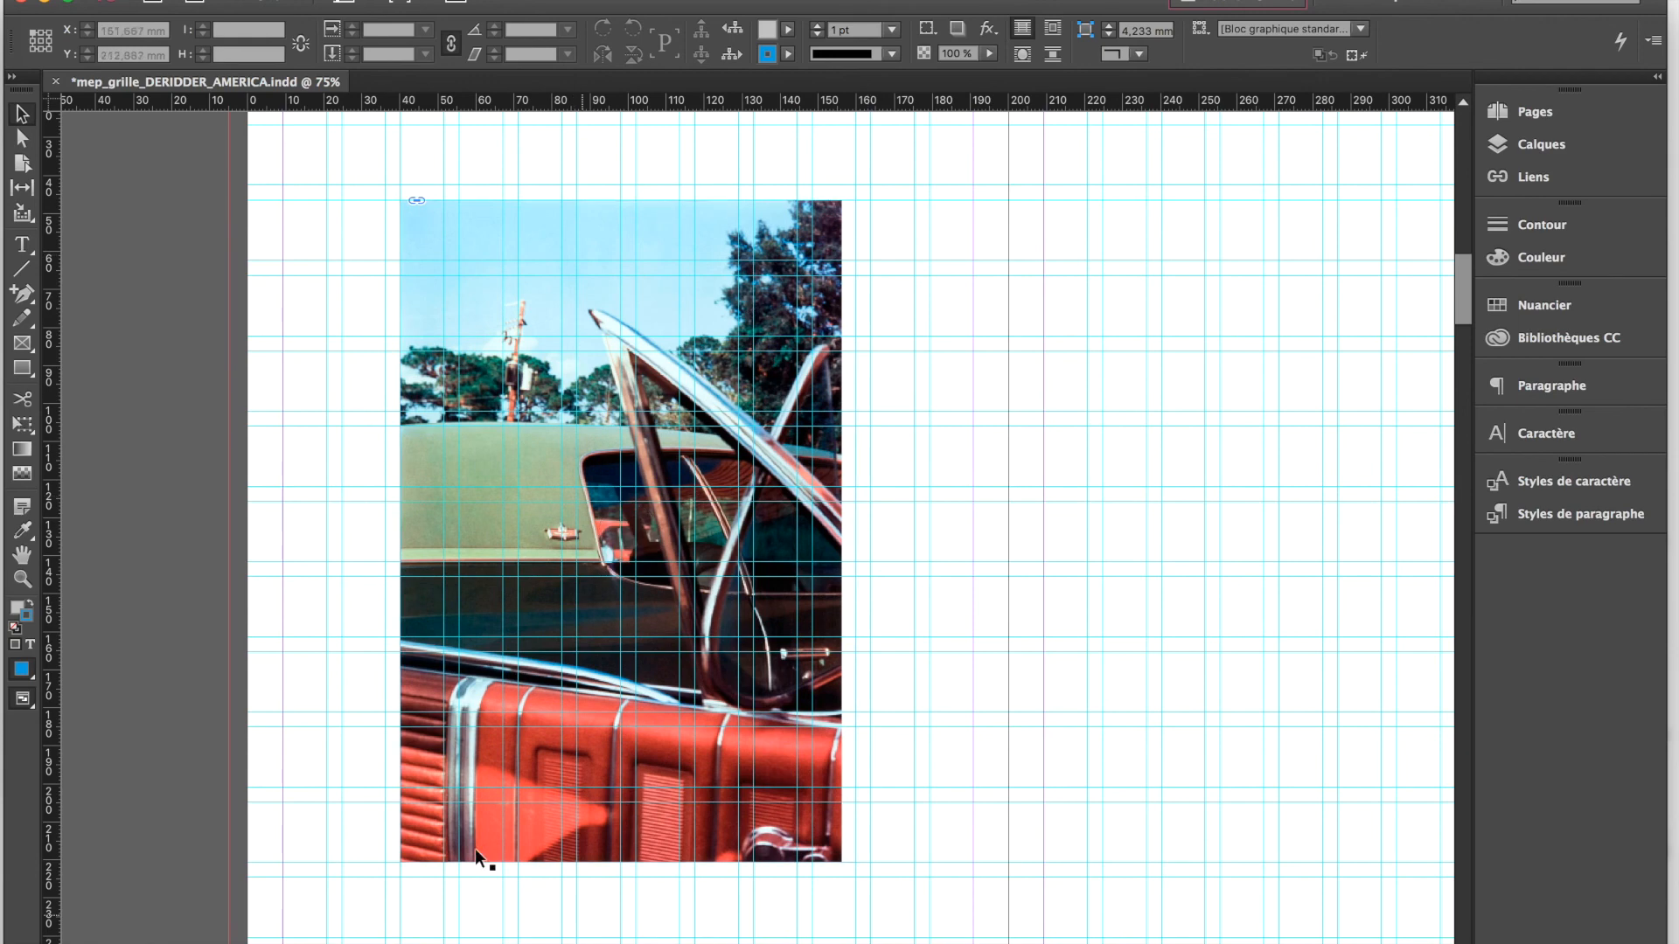
scroll(481, 404, "down", 2)
scroll(481, 404, "down", 1)
scroll(481, 404, "left", 1)
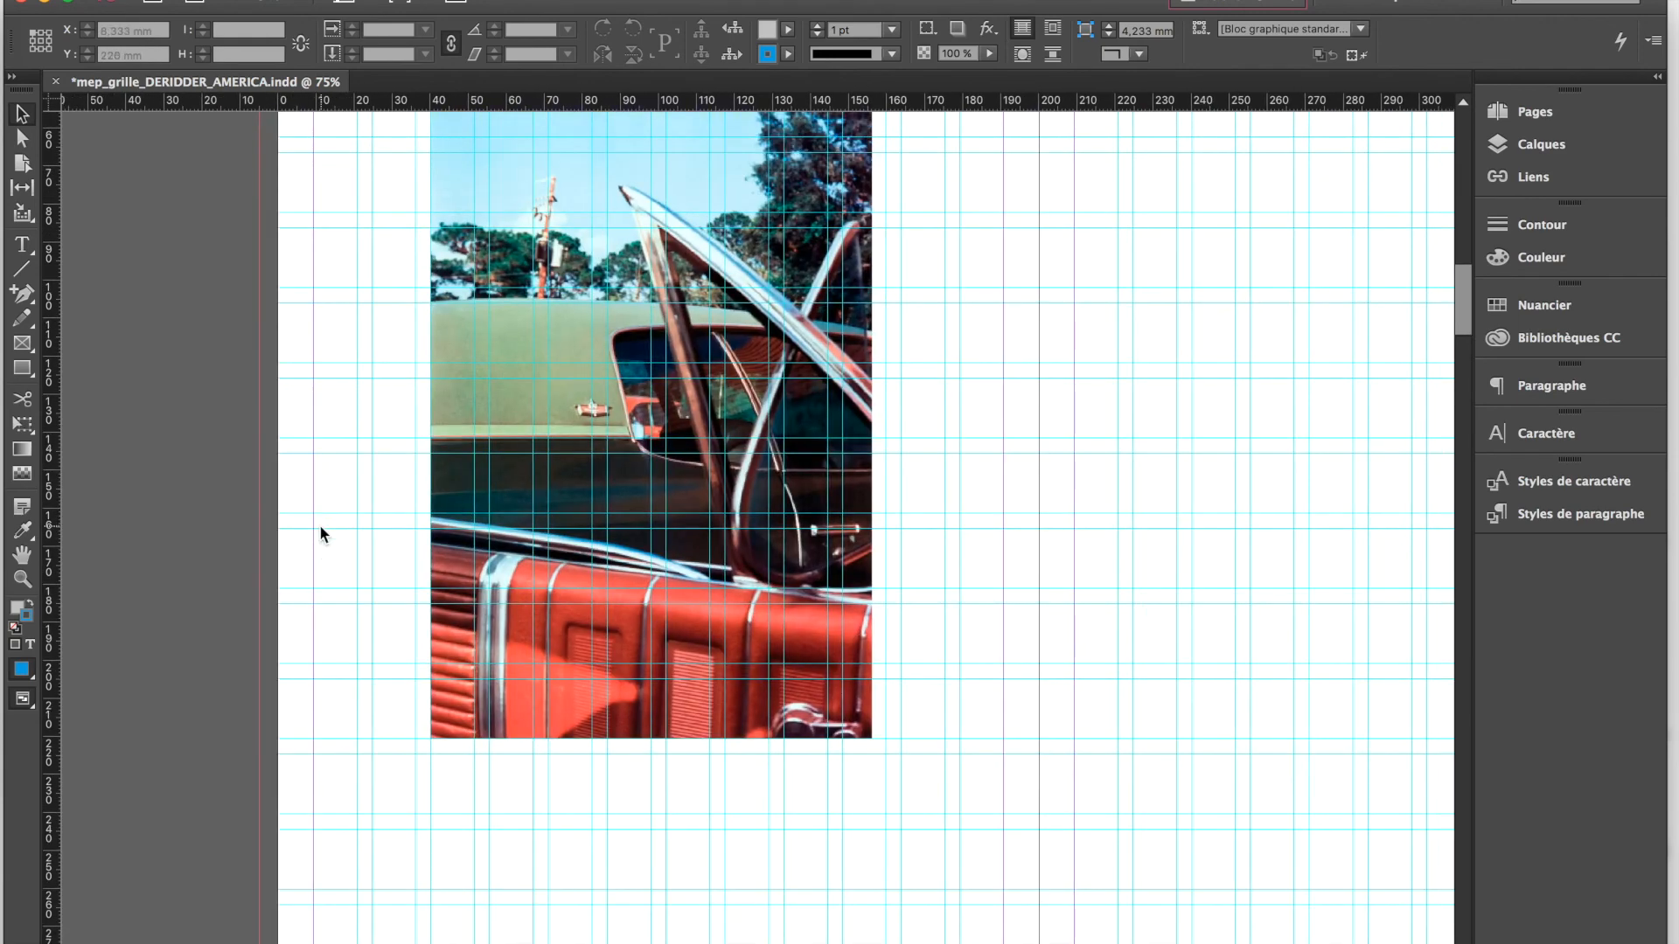
scroll(320, 526, "up", 2)
scroll(320, 527, "left", 1)
key("super+minus")
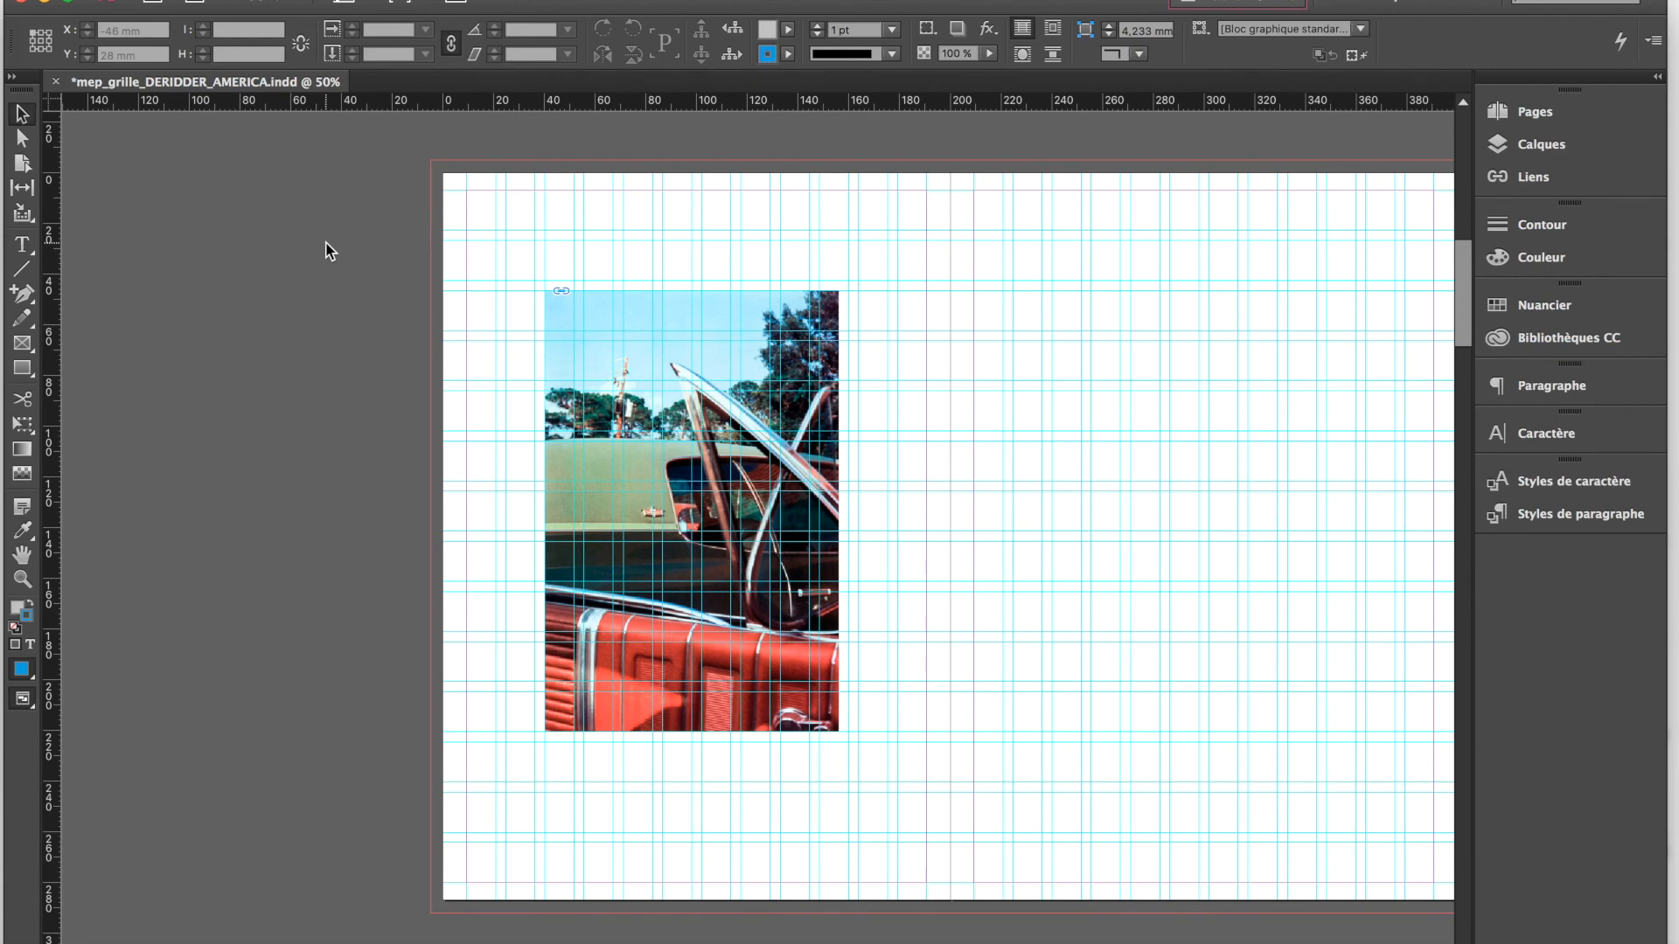
Switch between Preview and Normal screen modes to compare the image spread with and without guides
key("w")
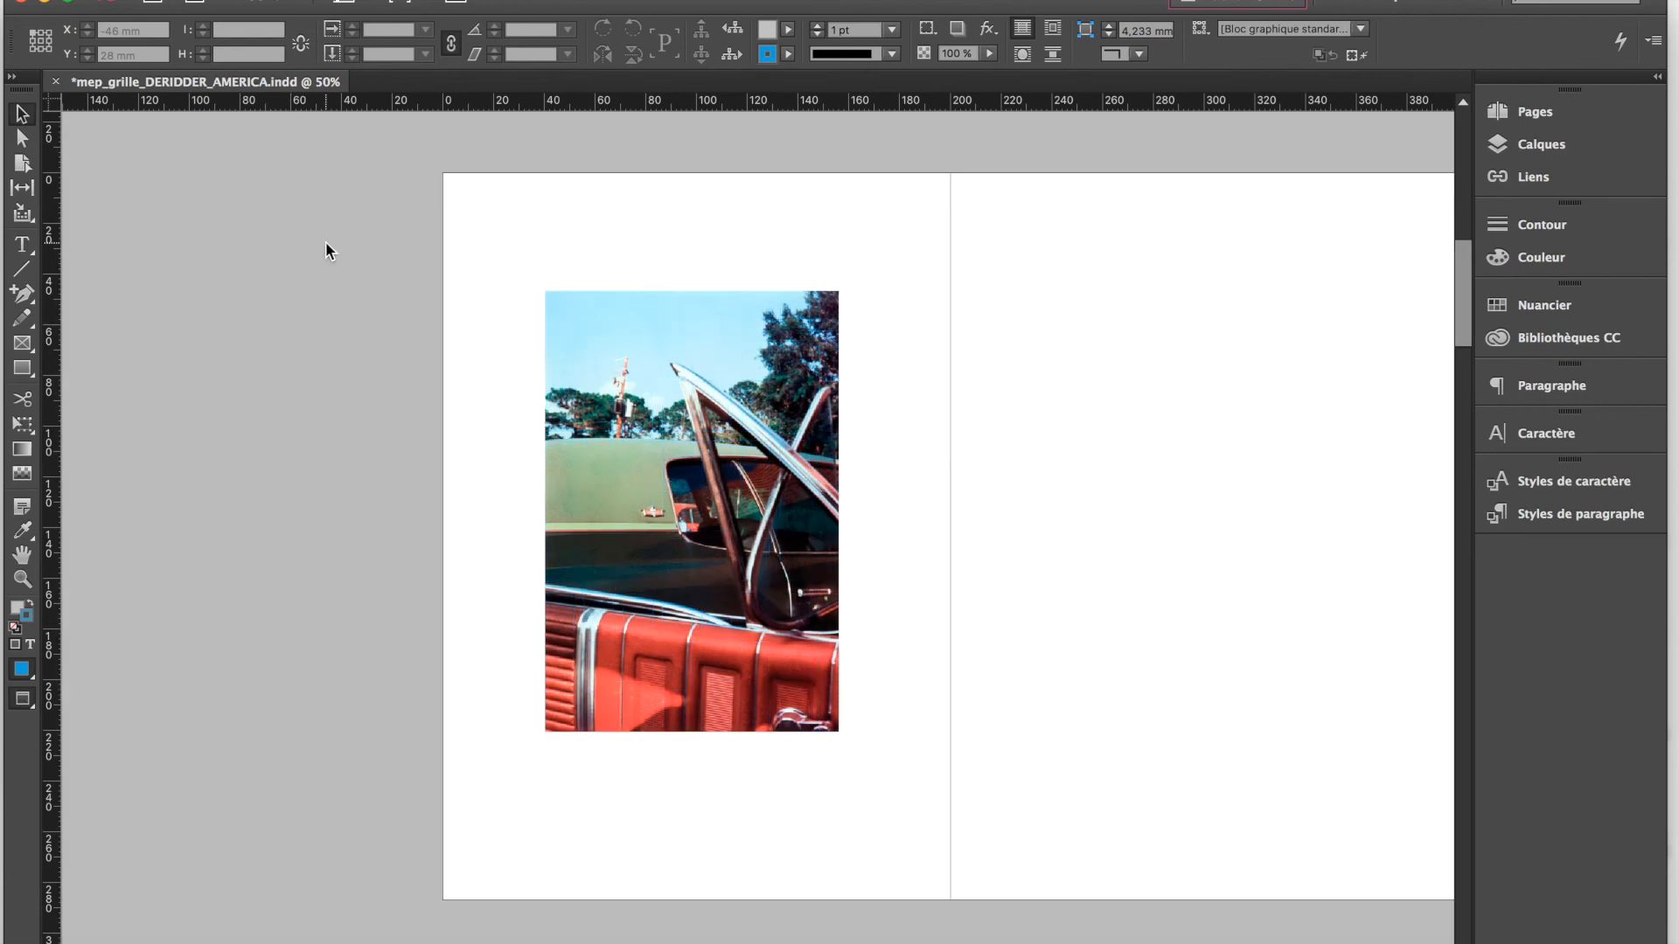
key("w")
key("w")
key("w")
key("w")
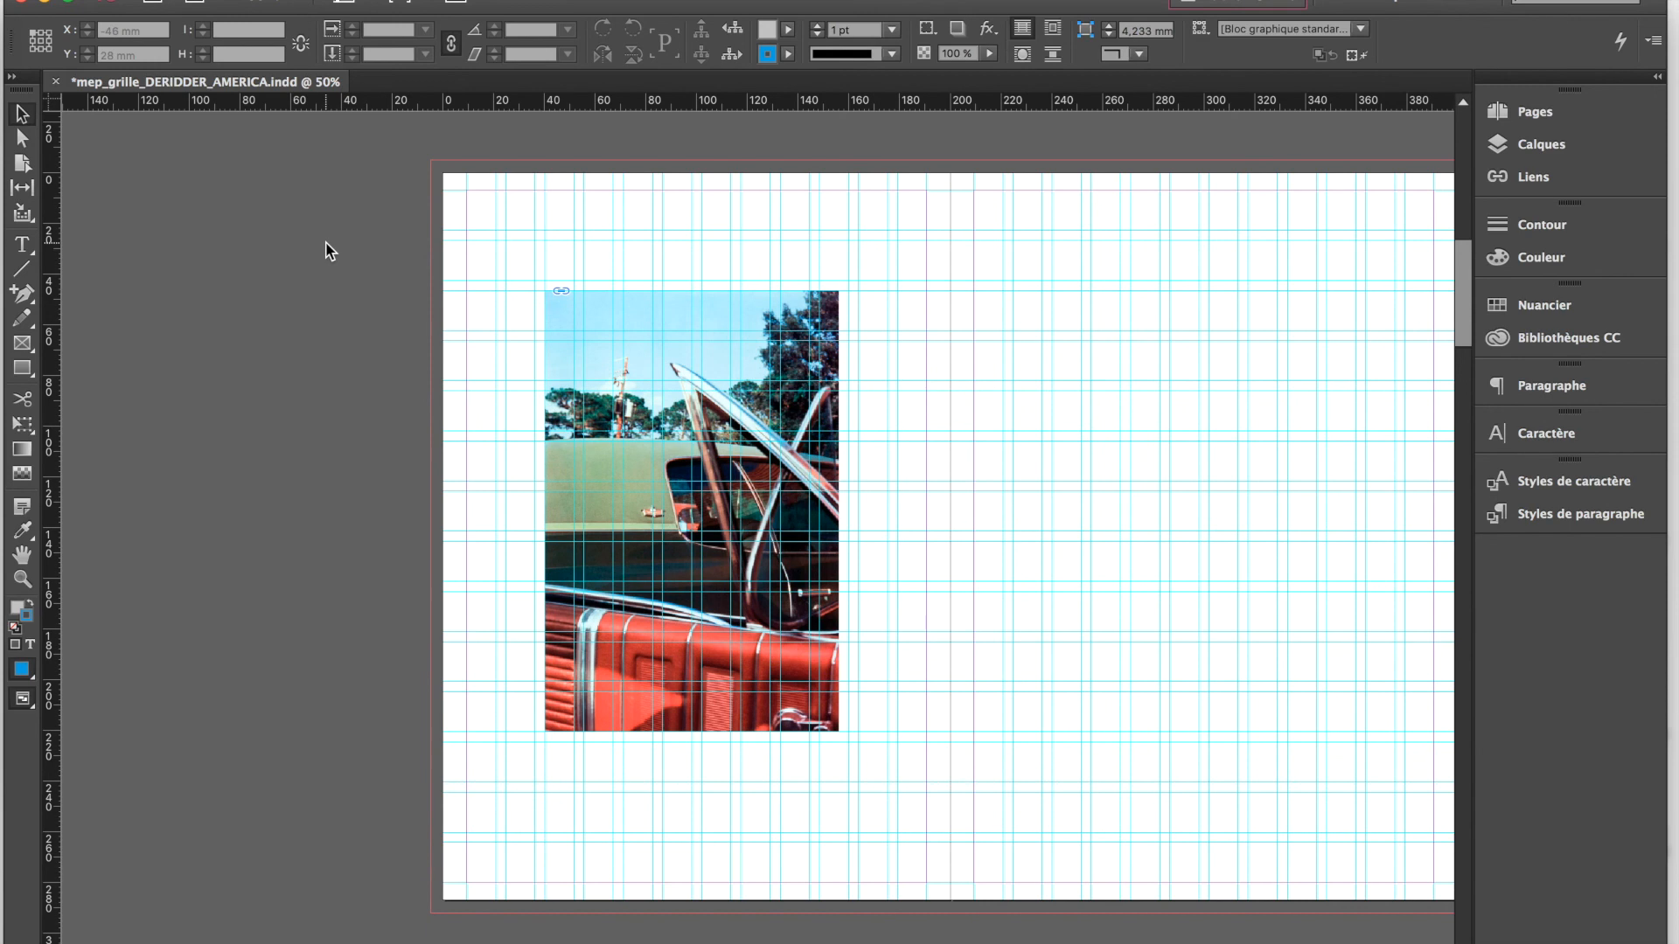
scroll(523, 358, "right", 3)
scroll(522, 359, "down", 1)
scroll(522, 359, "up", 2)
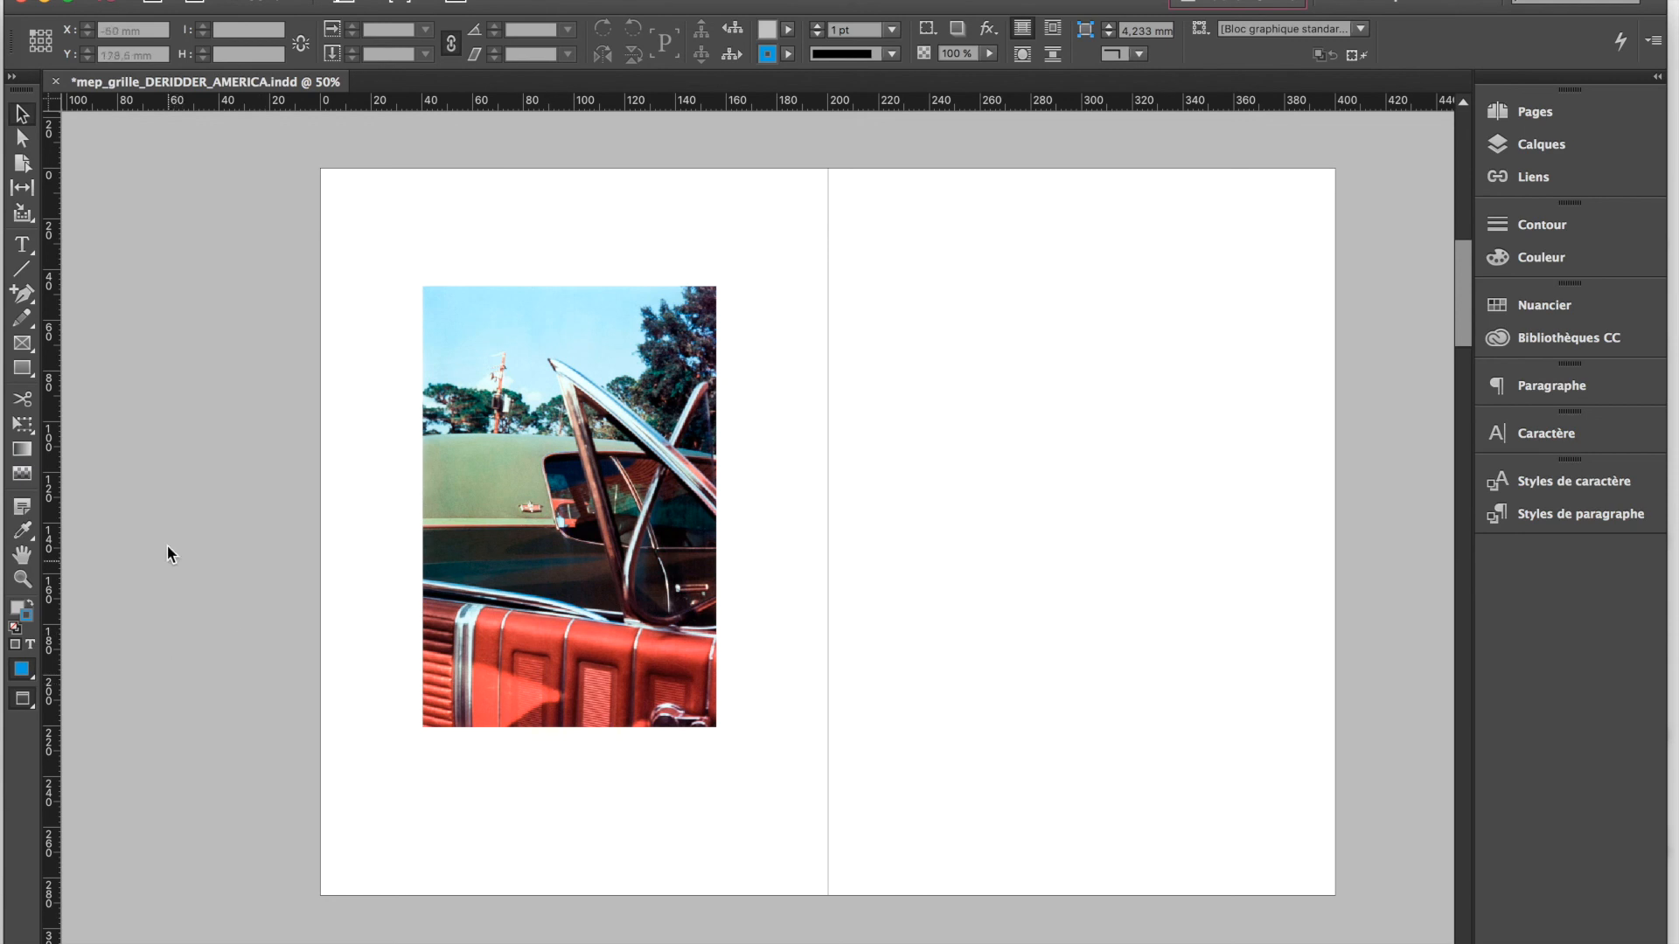
Enlarge the car photo's frame to about 150.6 × 233.4 mm, down to the inner and lower margins, and fill it proportionally with the image
key("w")
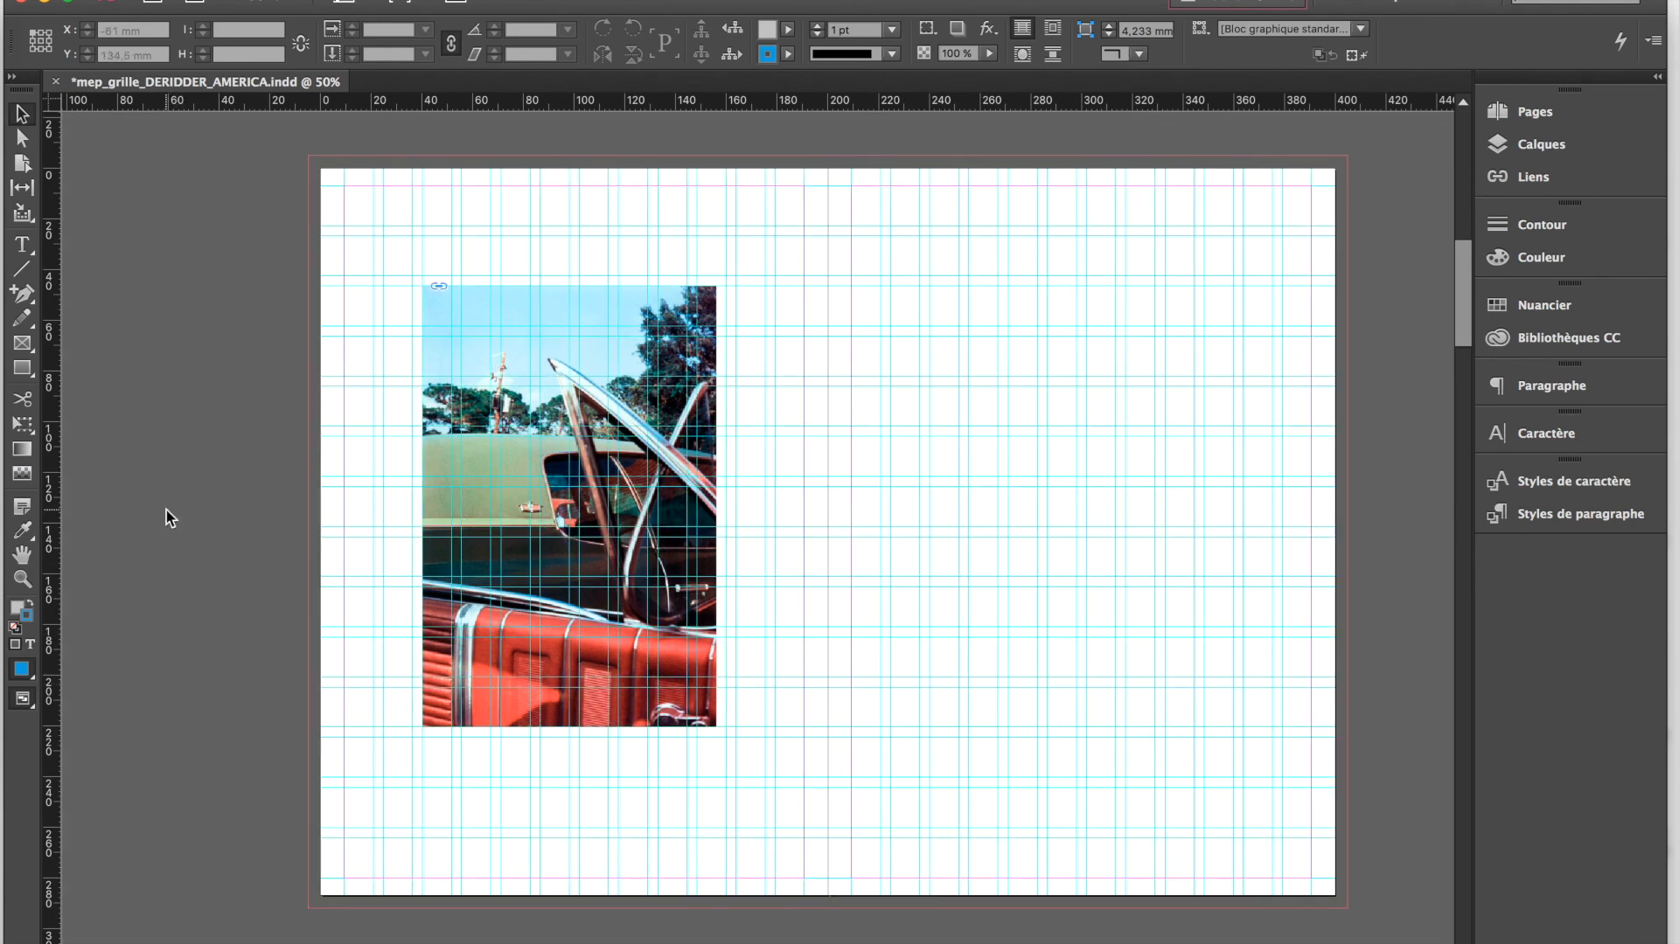
left_click(708, 702)
left_click_drag(716, 716, 804, 877)
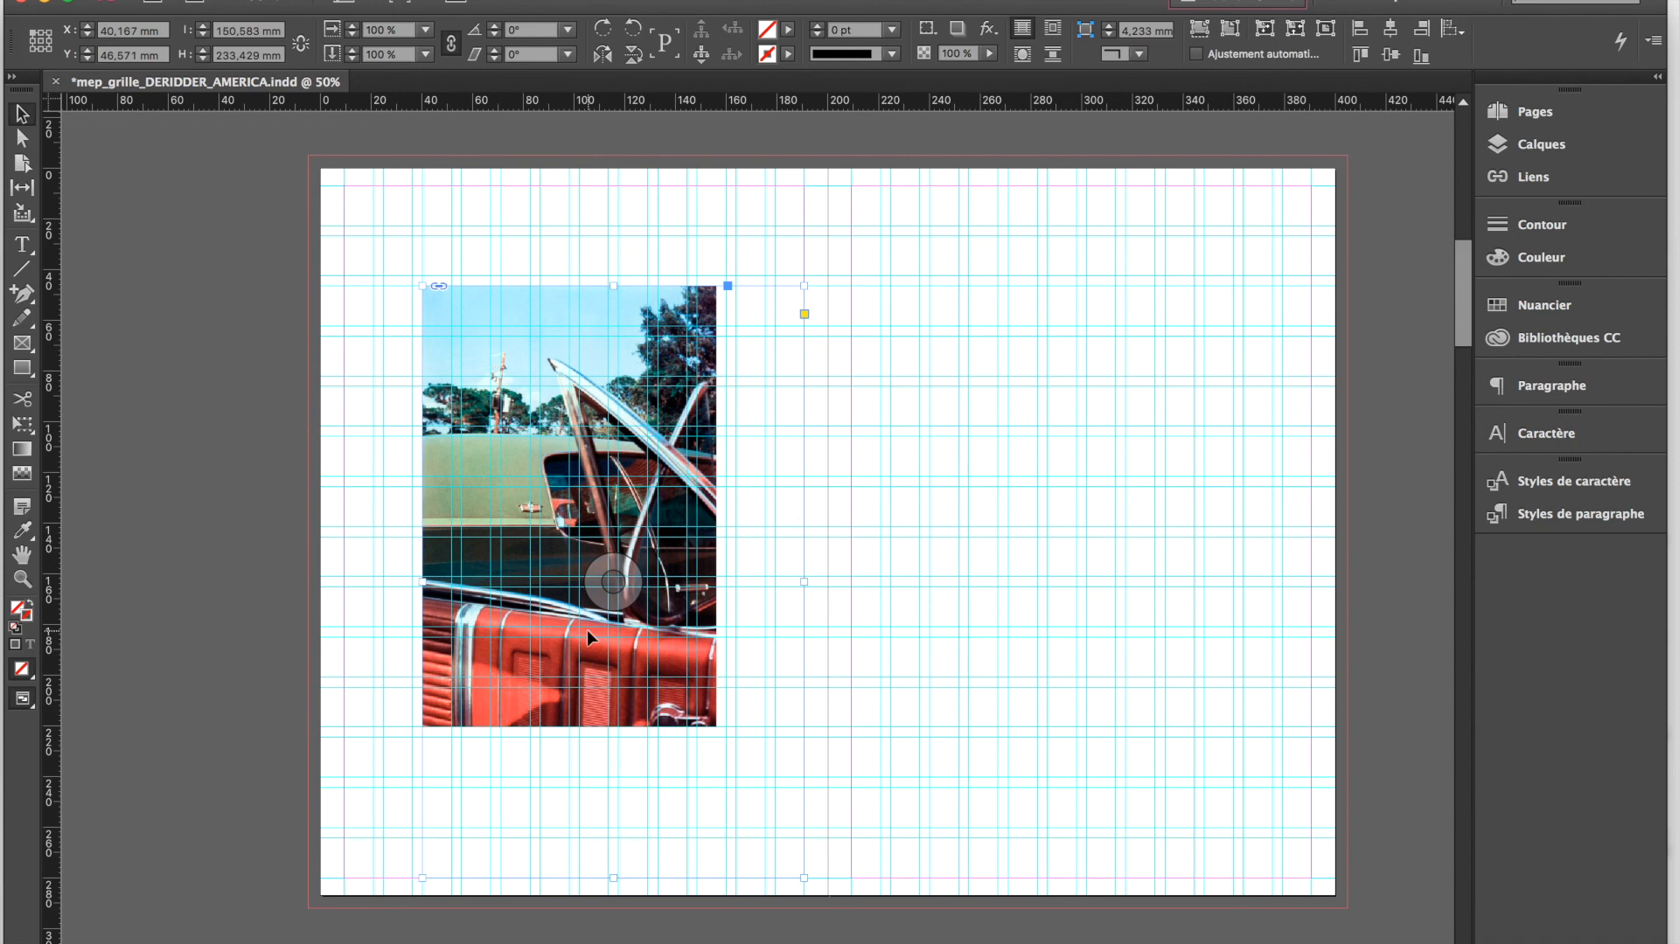
left_click(618, 584)
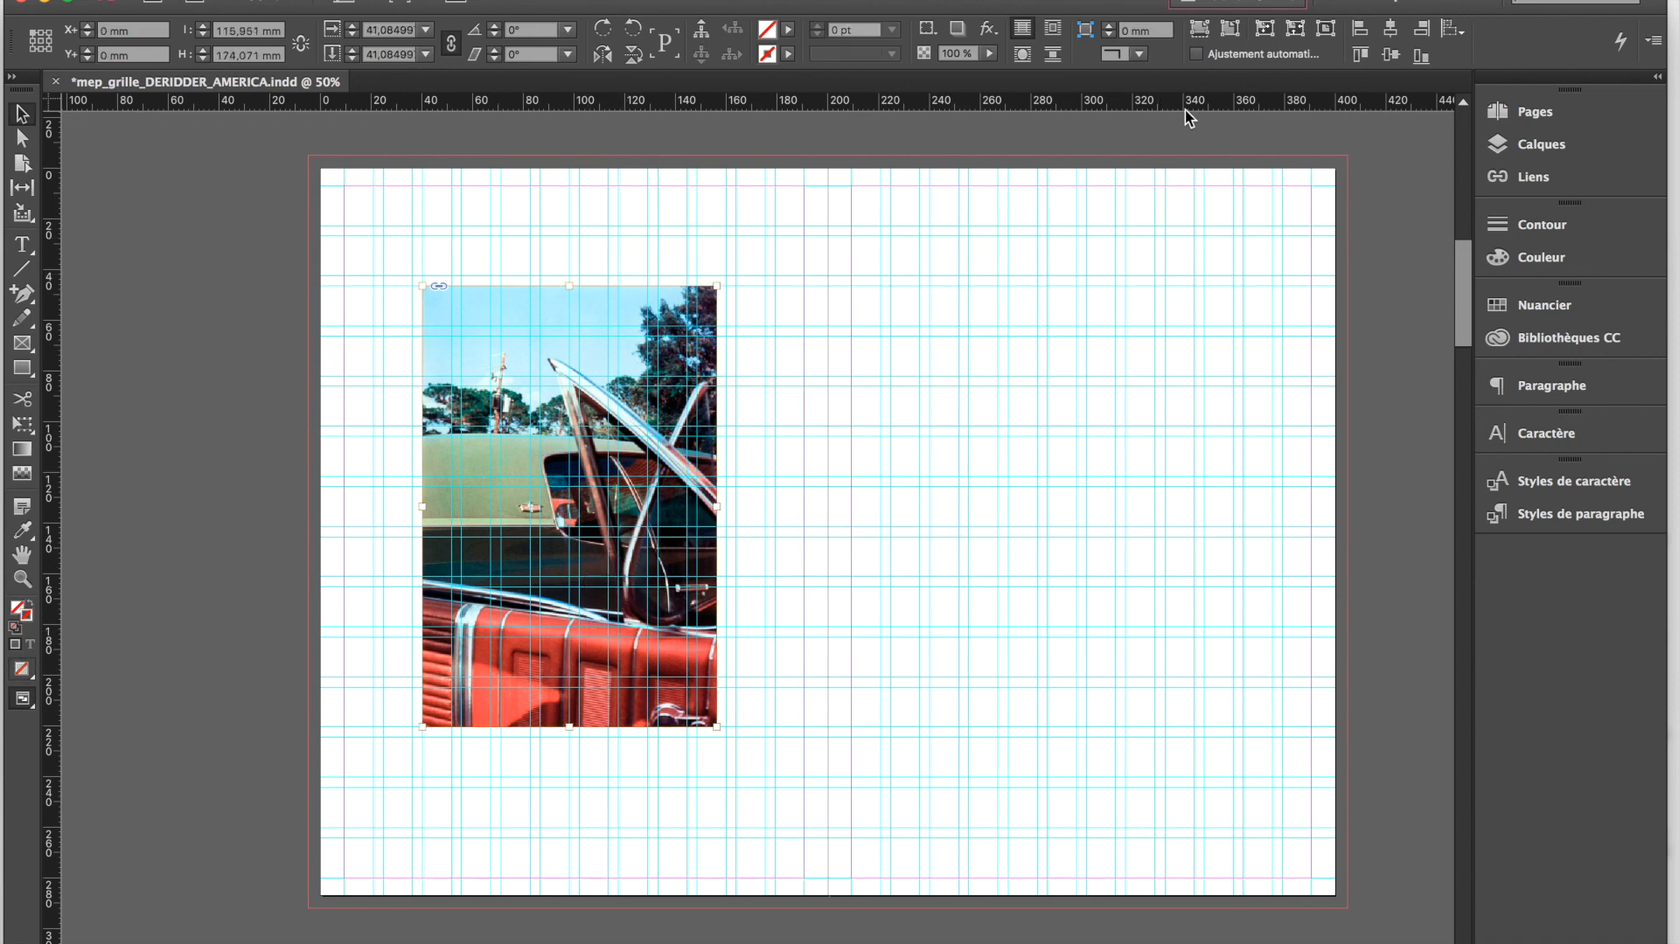
left_click(1200, 39)
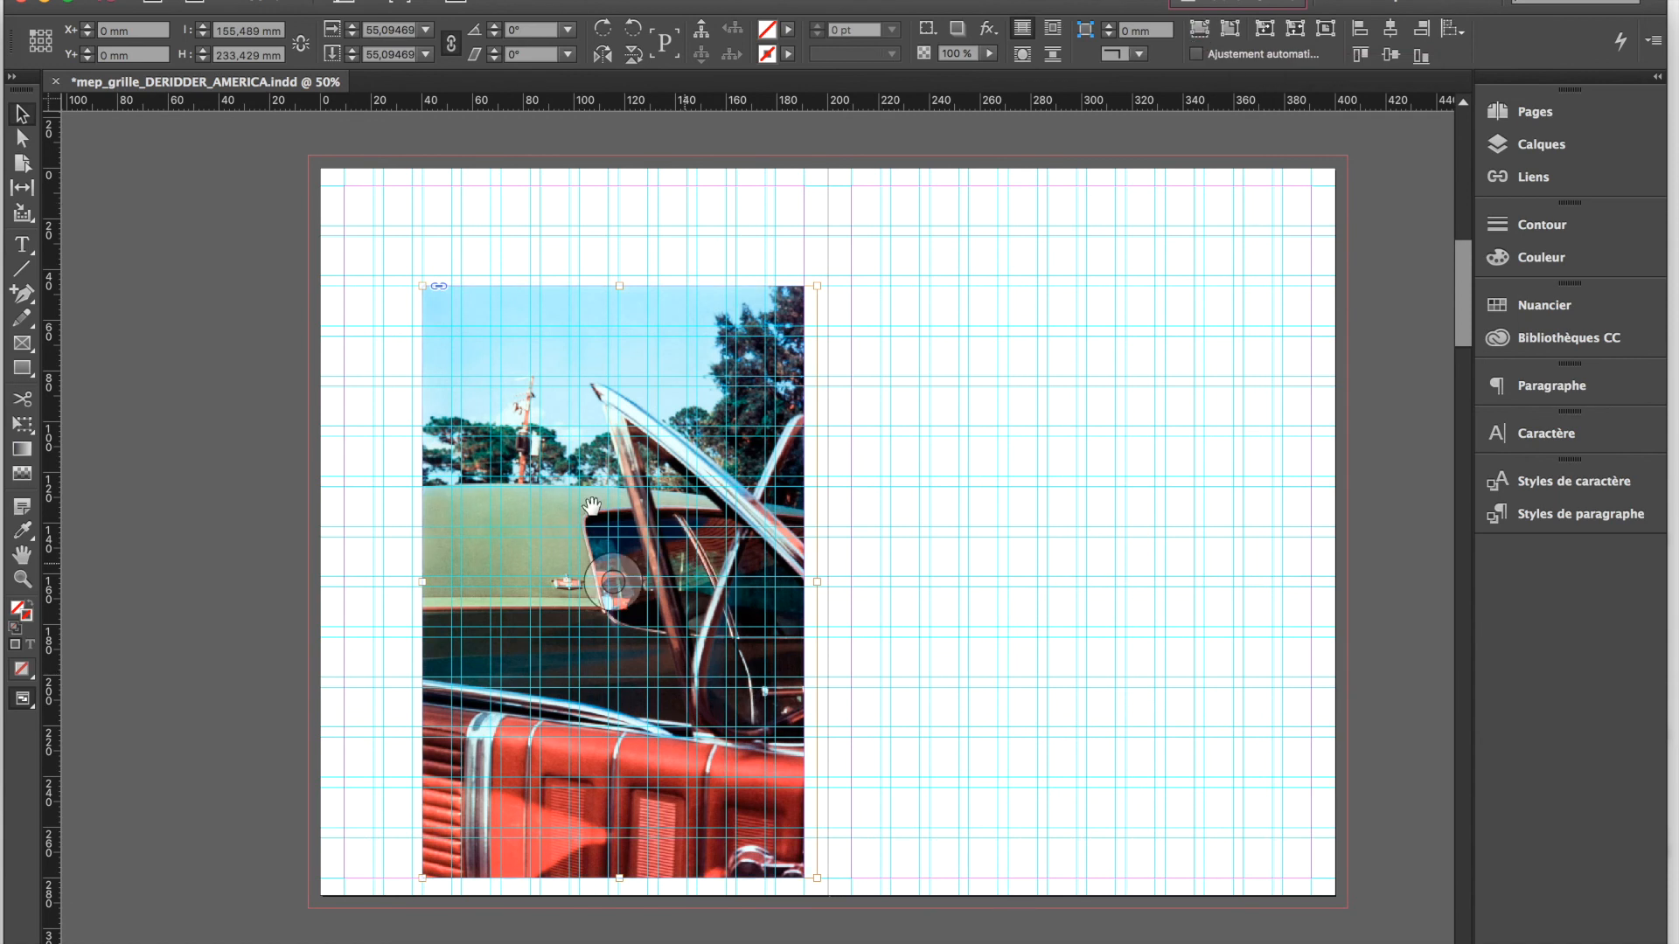
left_click(247, 439)
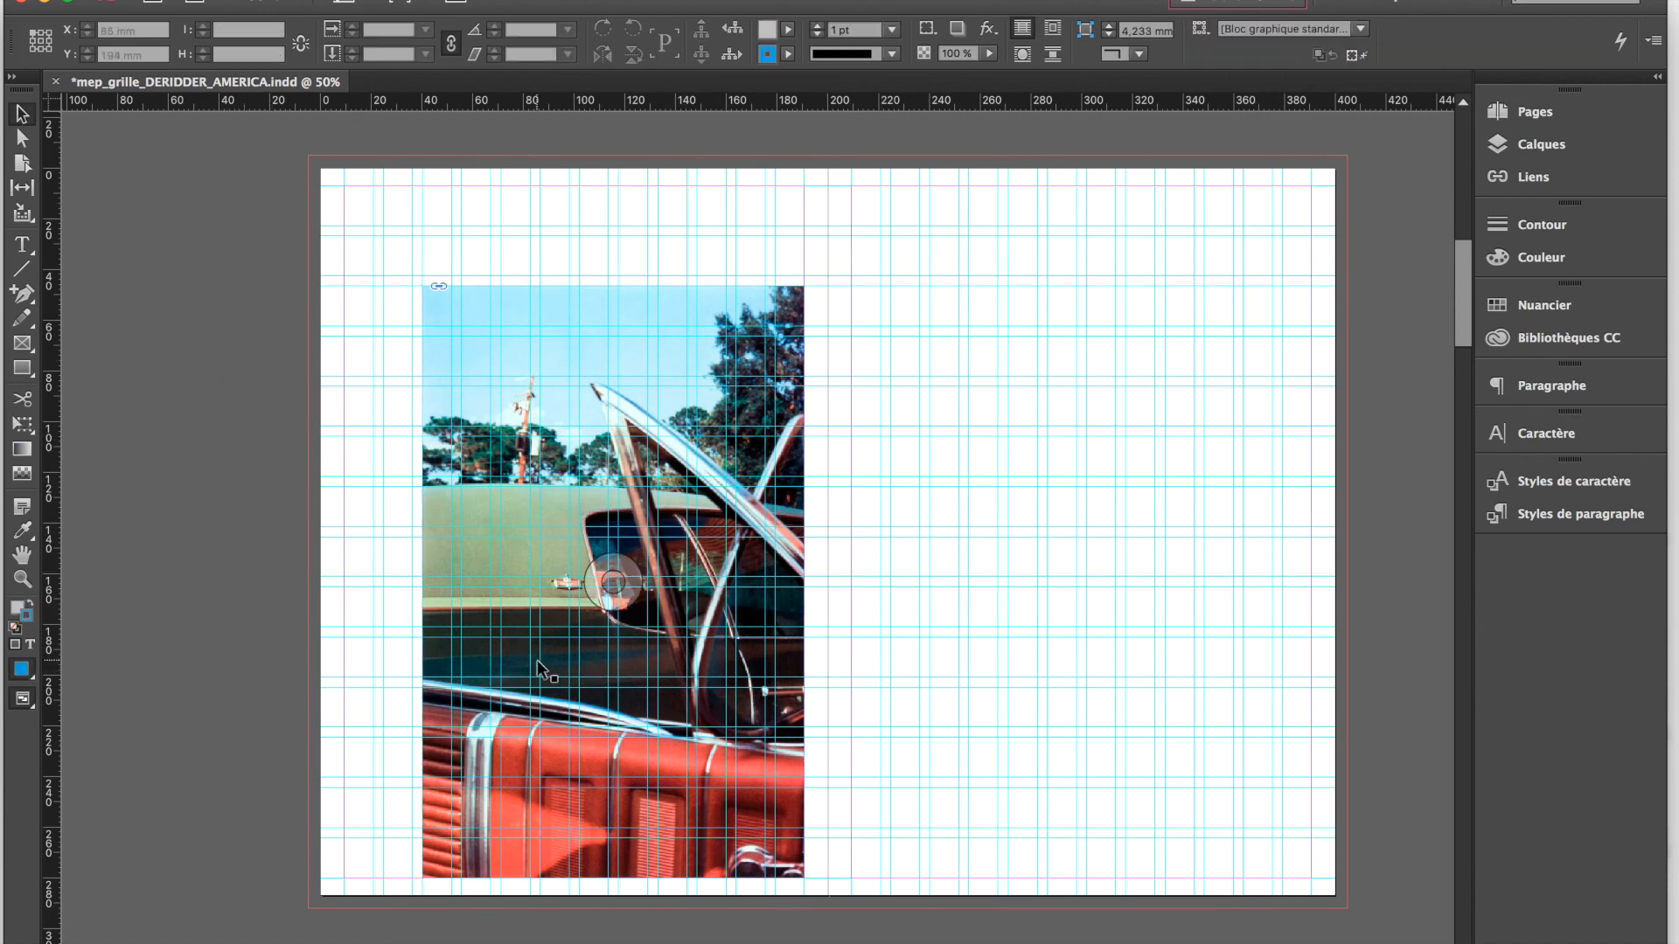
Scale the car photo and its frame together to about 176.1 × 273 mm and align them with the page's spine and lower edge
left_click(441, 323)
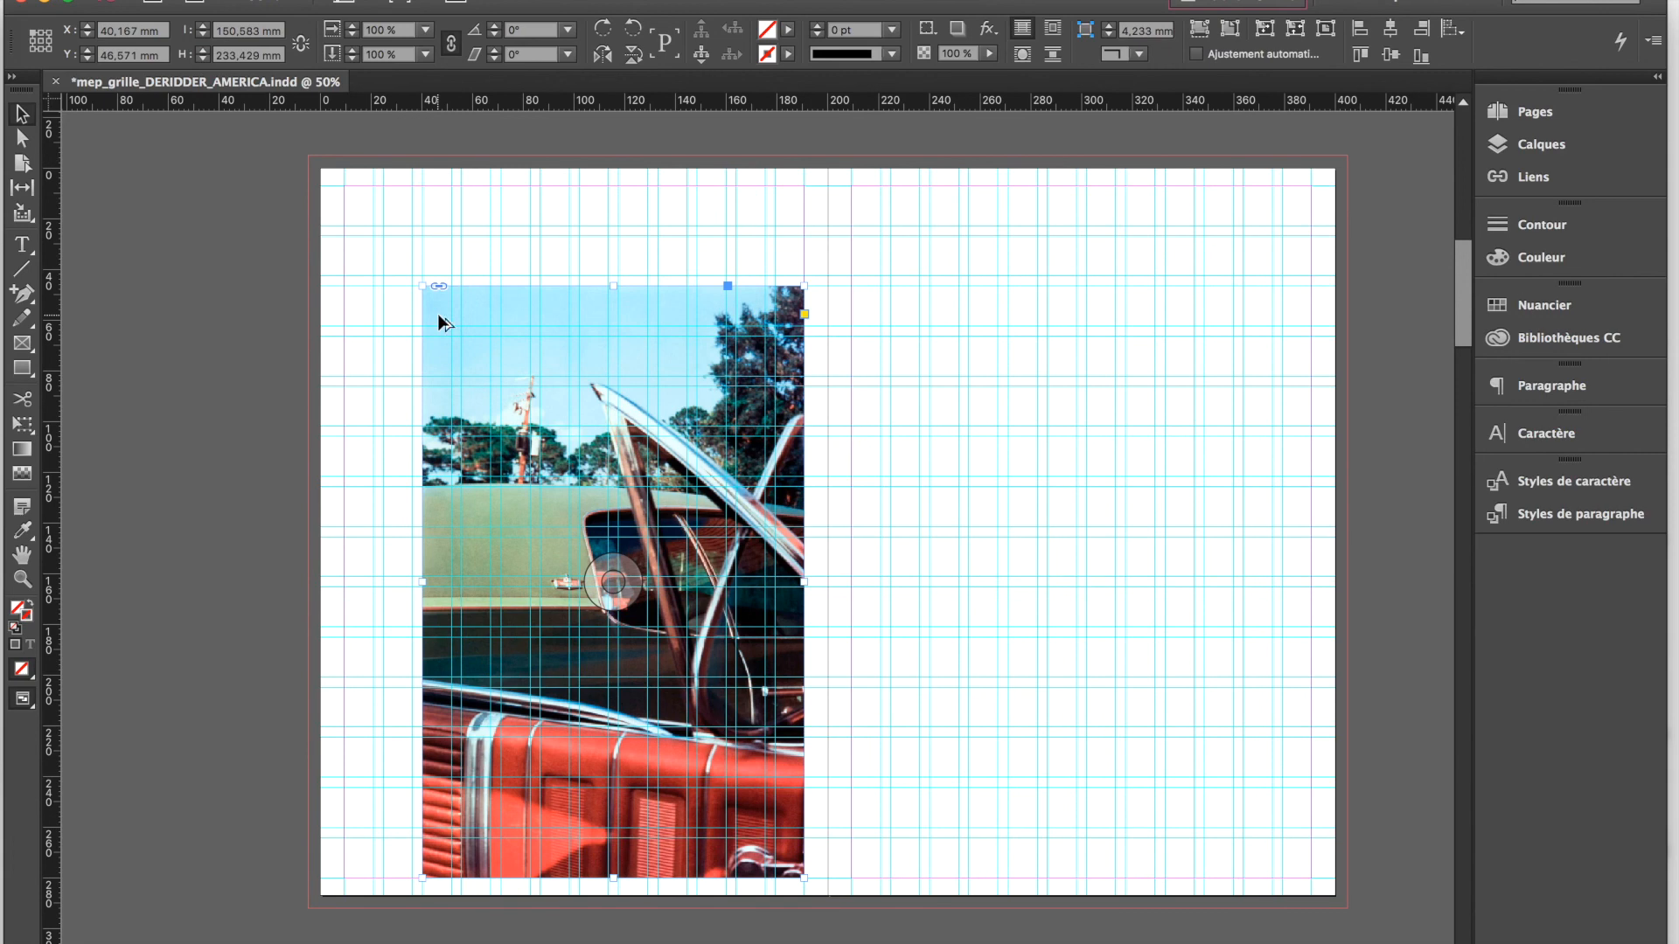
left_click_drag(422, 286, 390, 235)
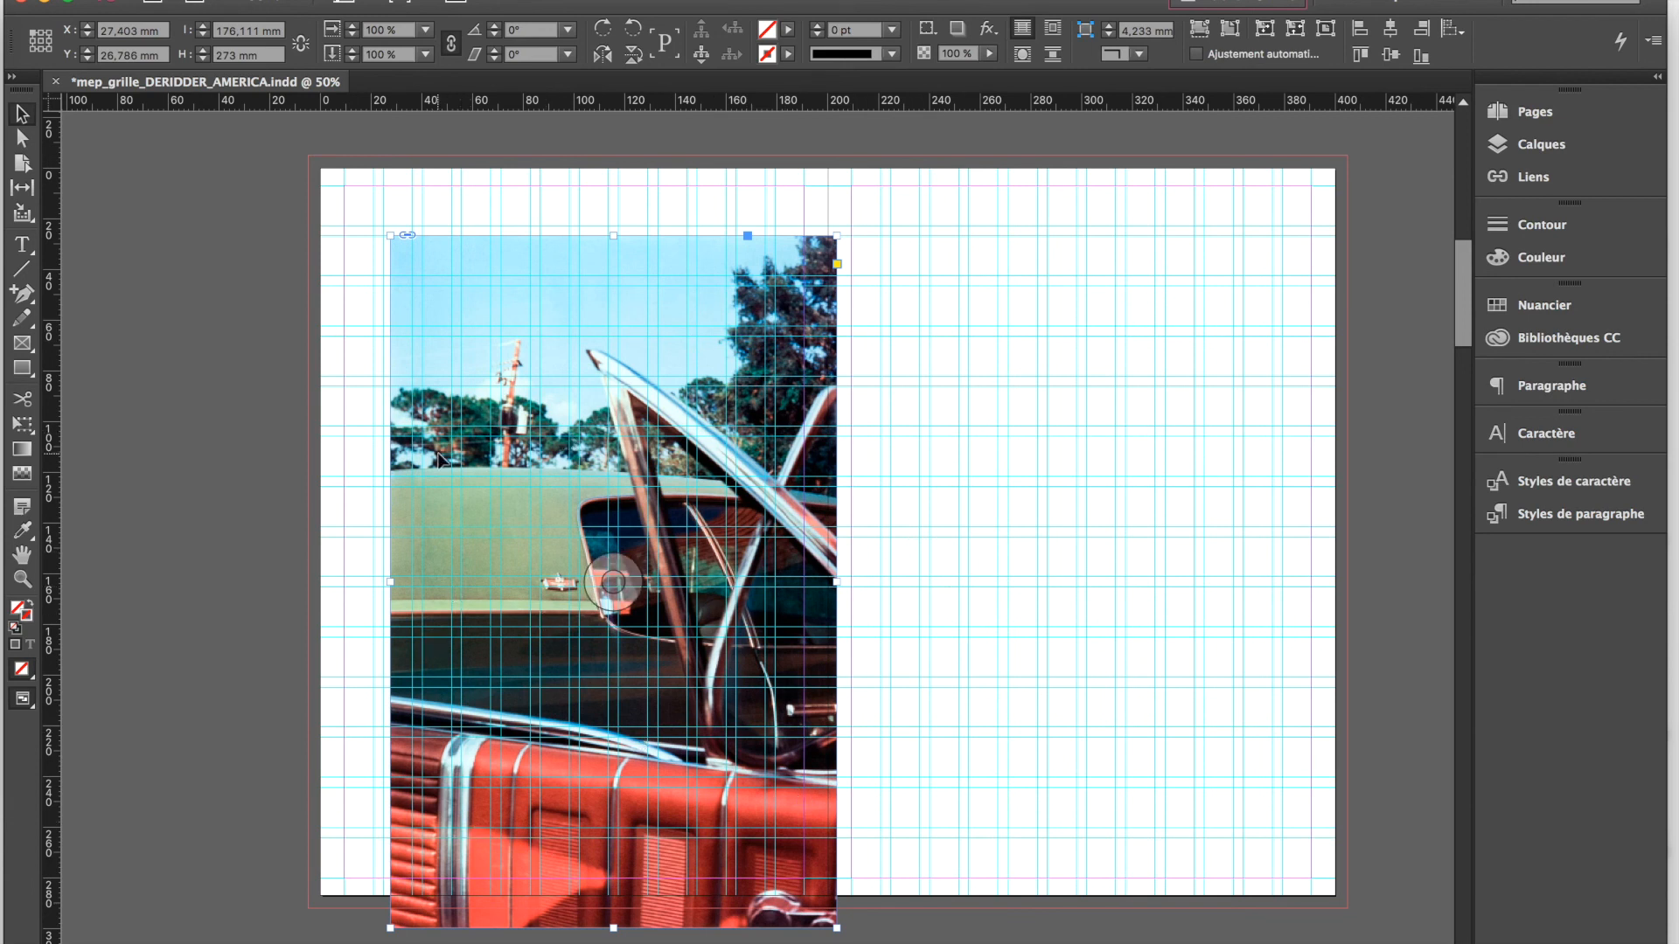
left_click_drag(416, 479, 366, 407)
key("super+z")
left_click_drag(768, 842, 759, 807)
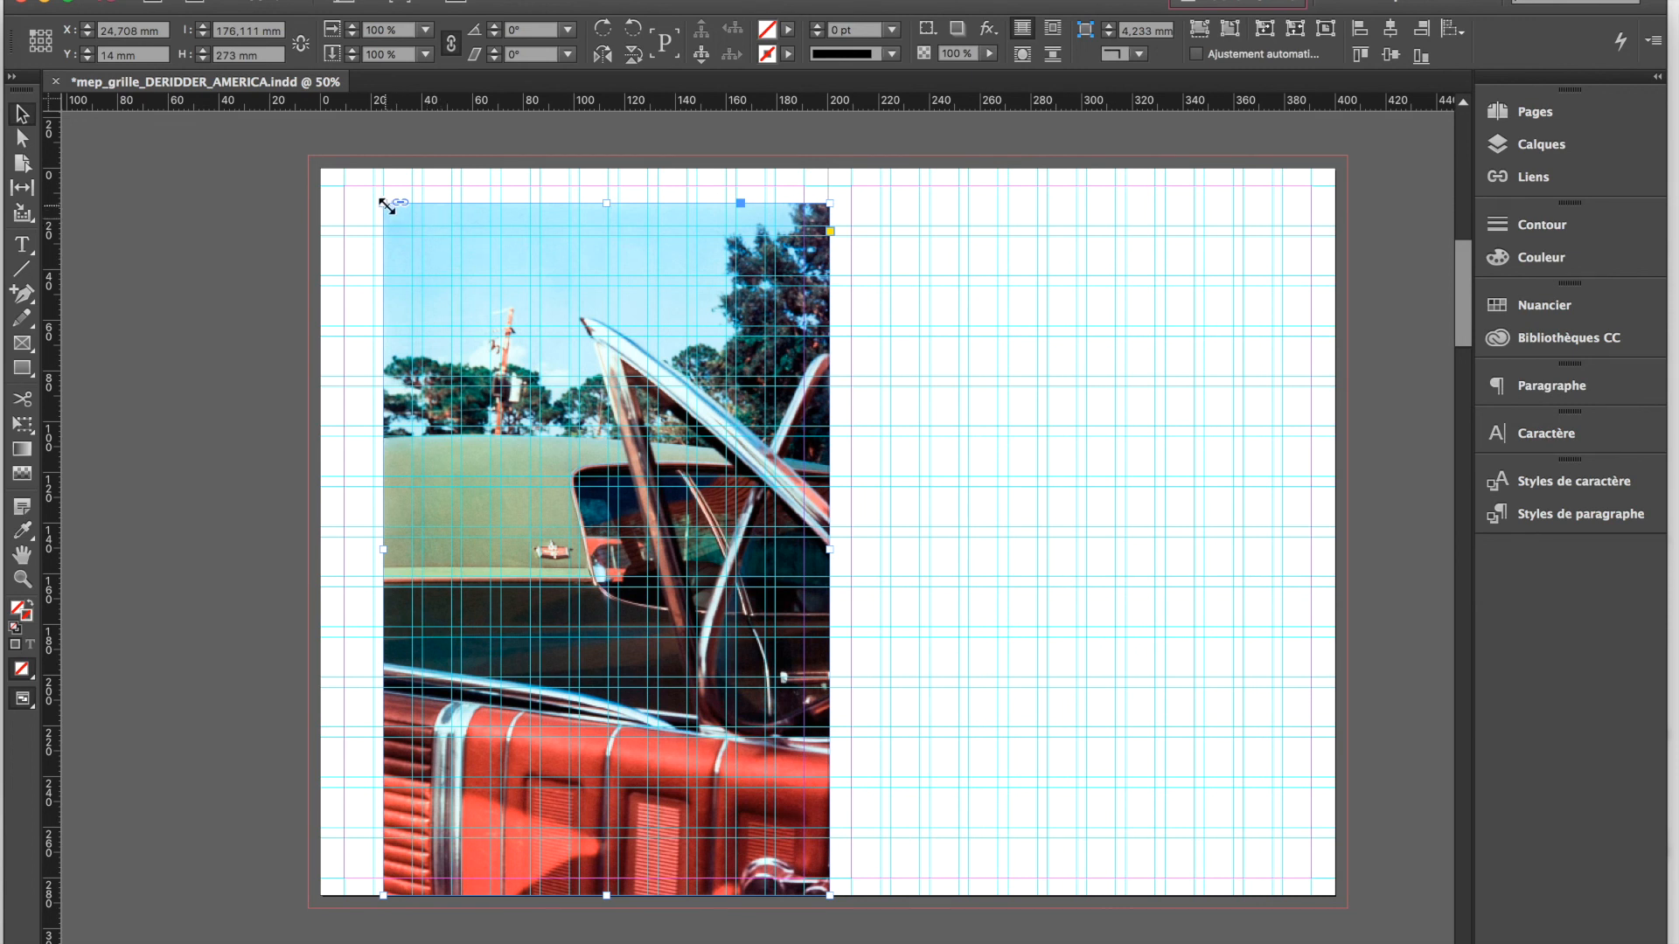
Rescale the car photo with its frame from the upper outer corner to about 180.1 × 279.2 mm, reaching the upper margin
left_click_drag(385, 204, 440, 292)
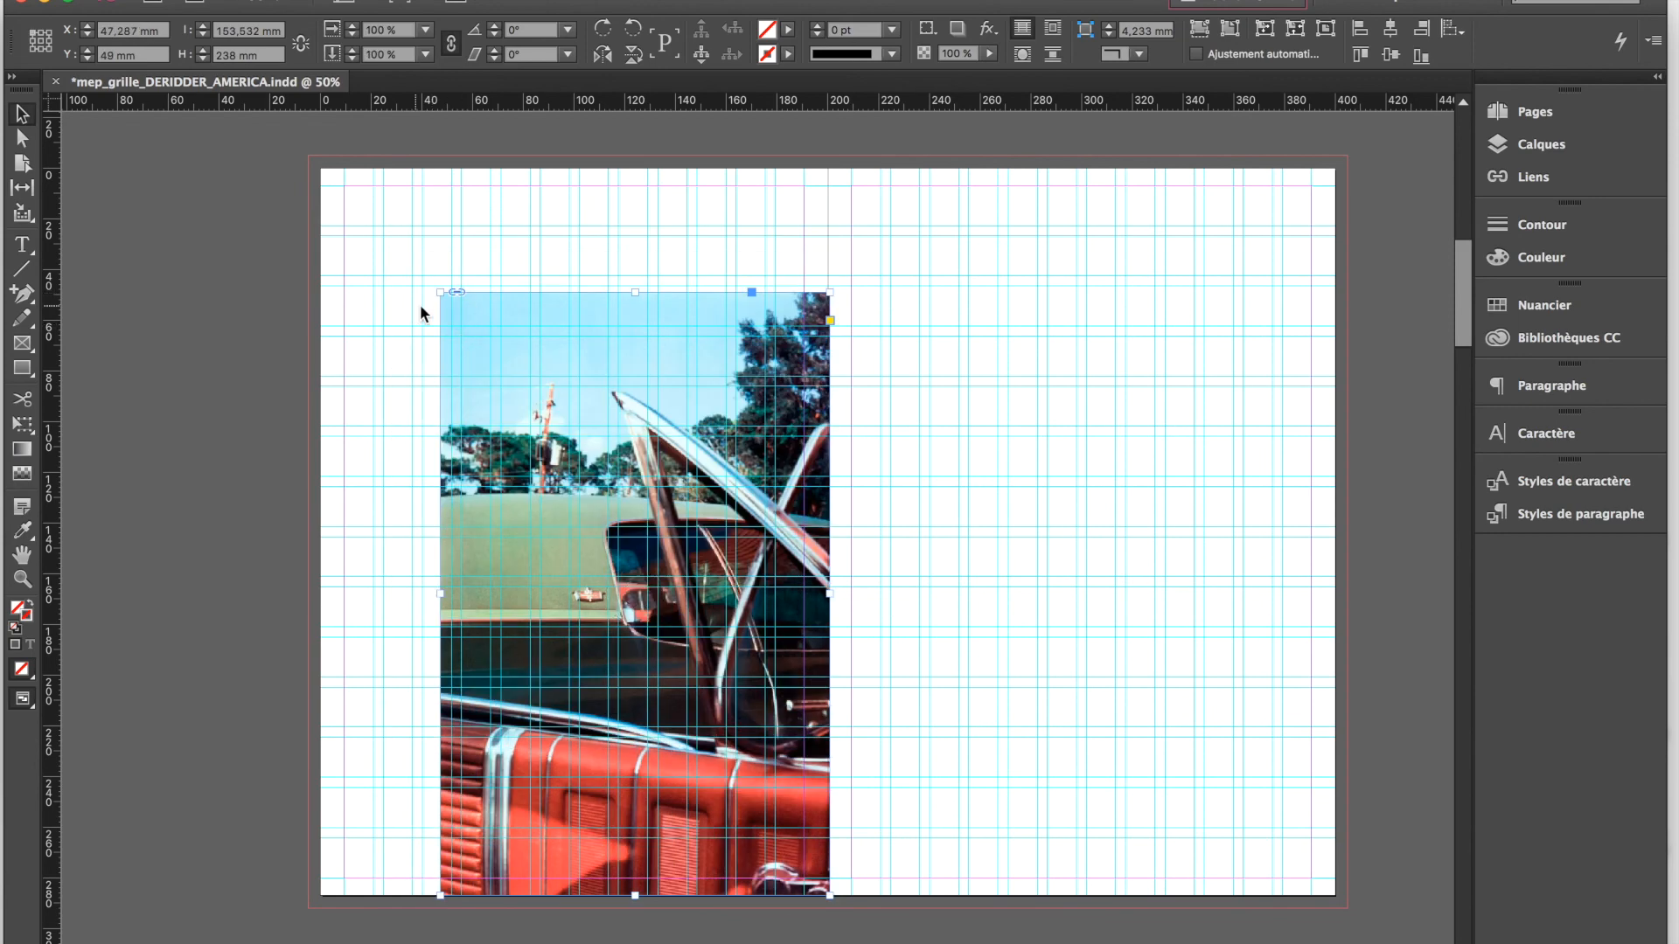
left_click_drag(445, 294, 378, 266)
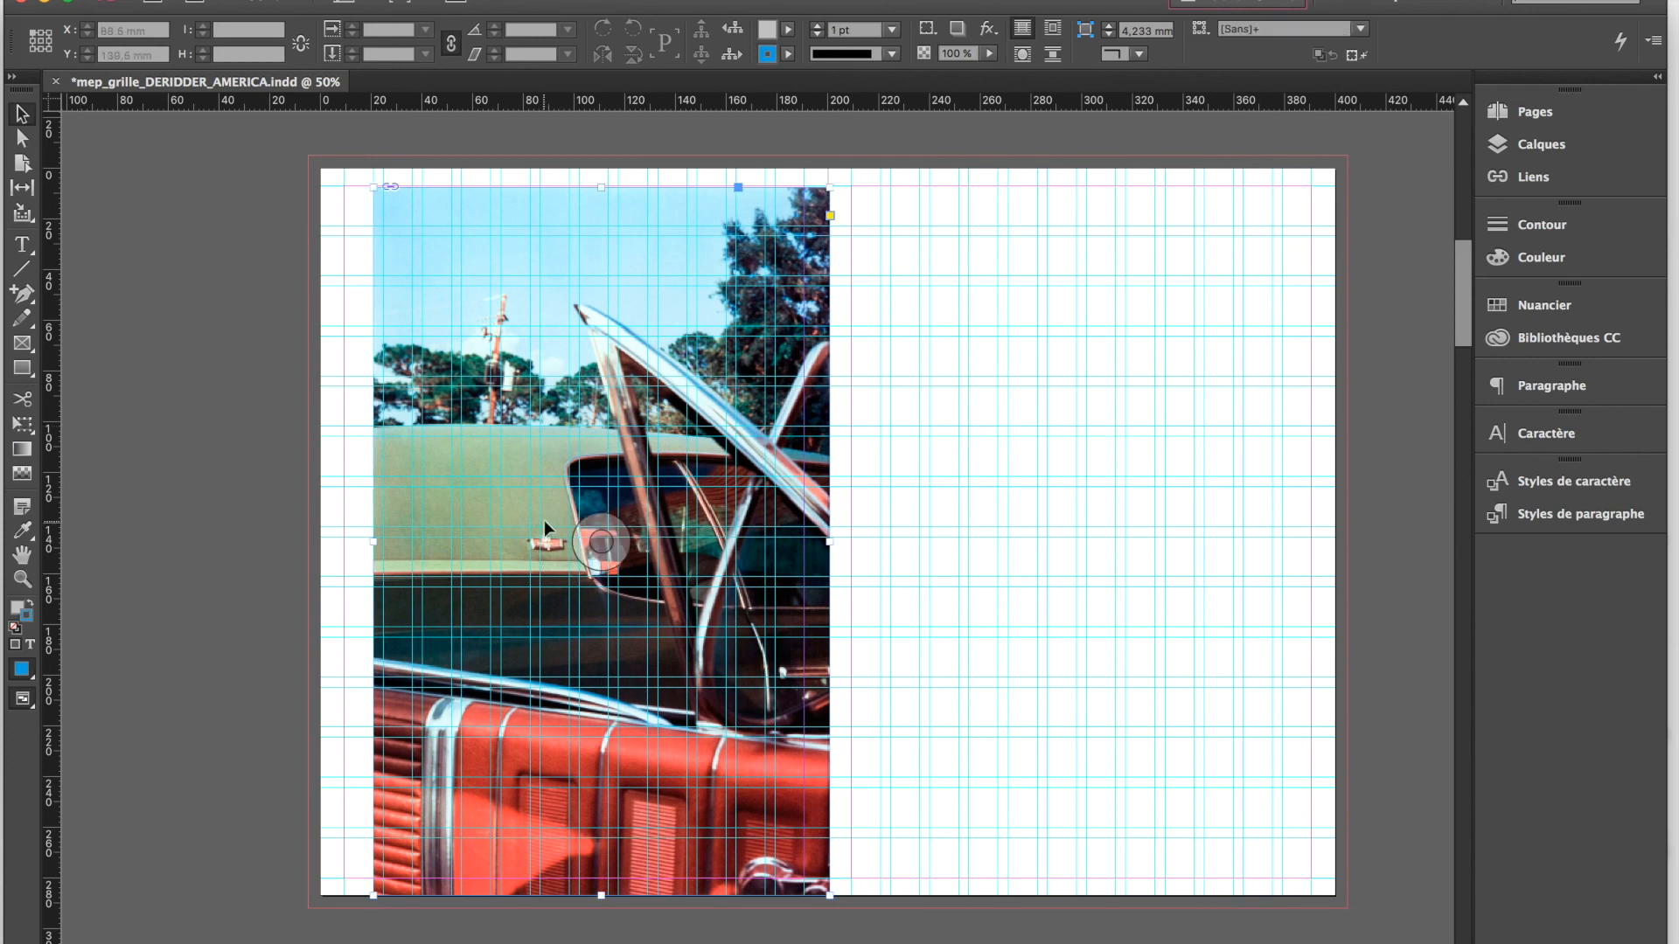
left_click(244, 596)
Preview the spread without guides and examine the car photo's lower edge against the page edge
key("w")
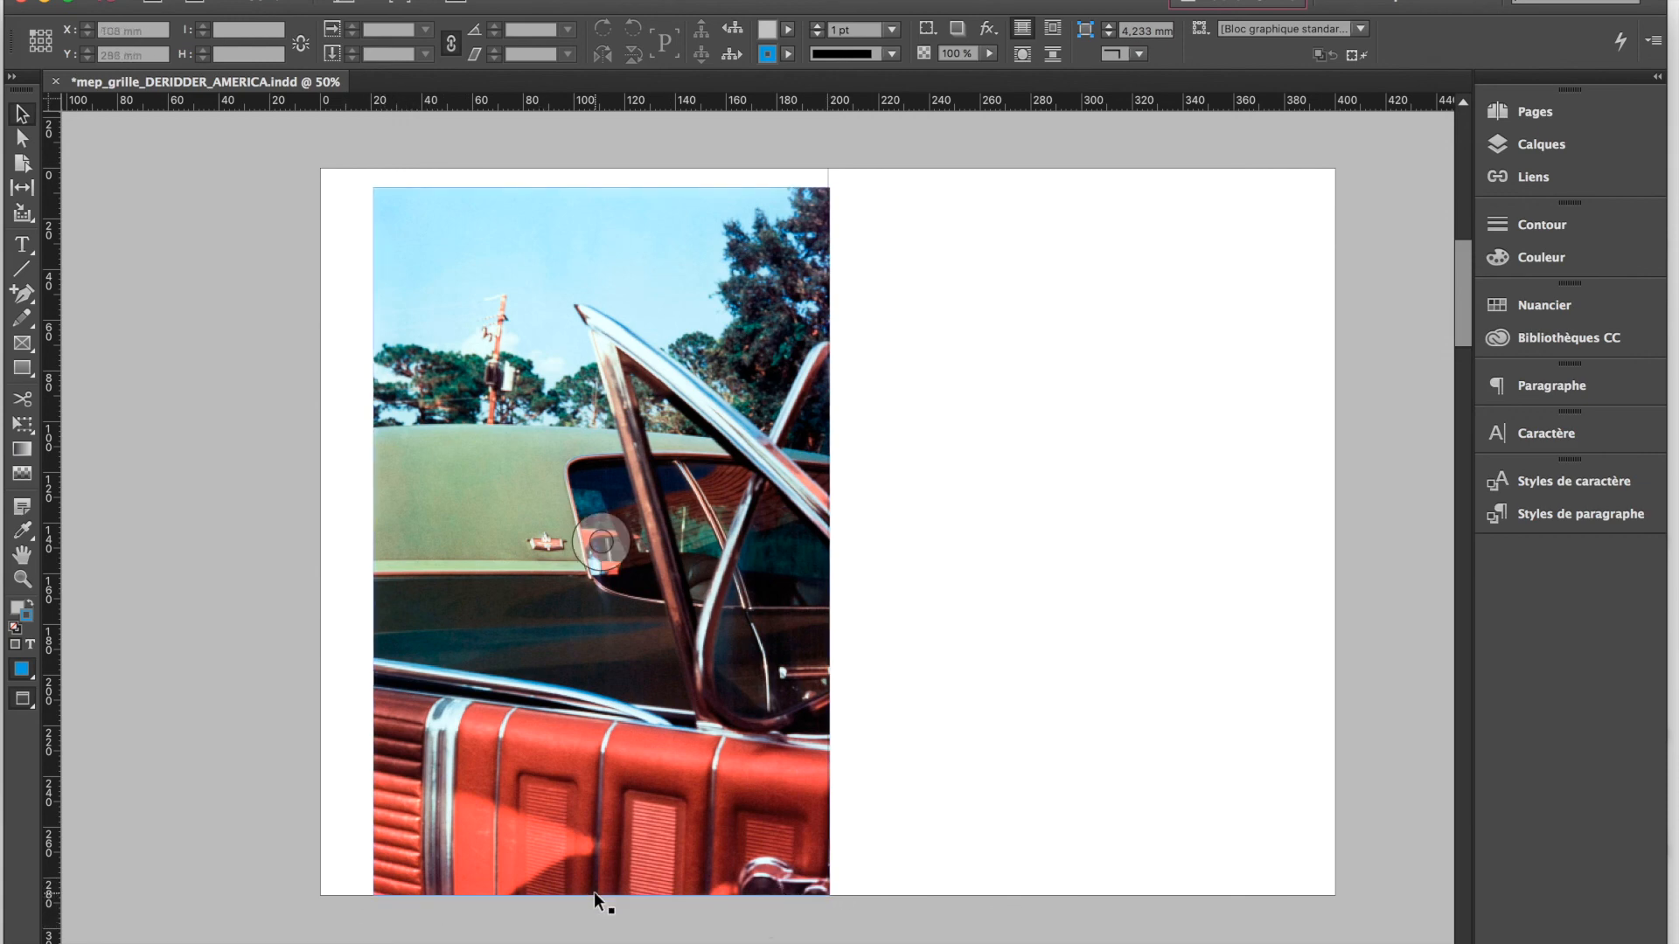
key("super+equal")
scroll(595, 892, "down", 12)
scroll(594, 890, "left", 5)
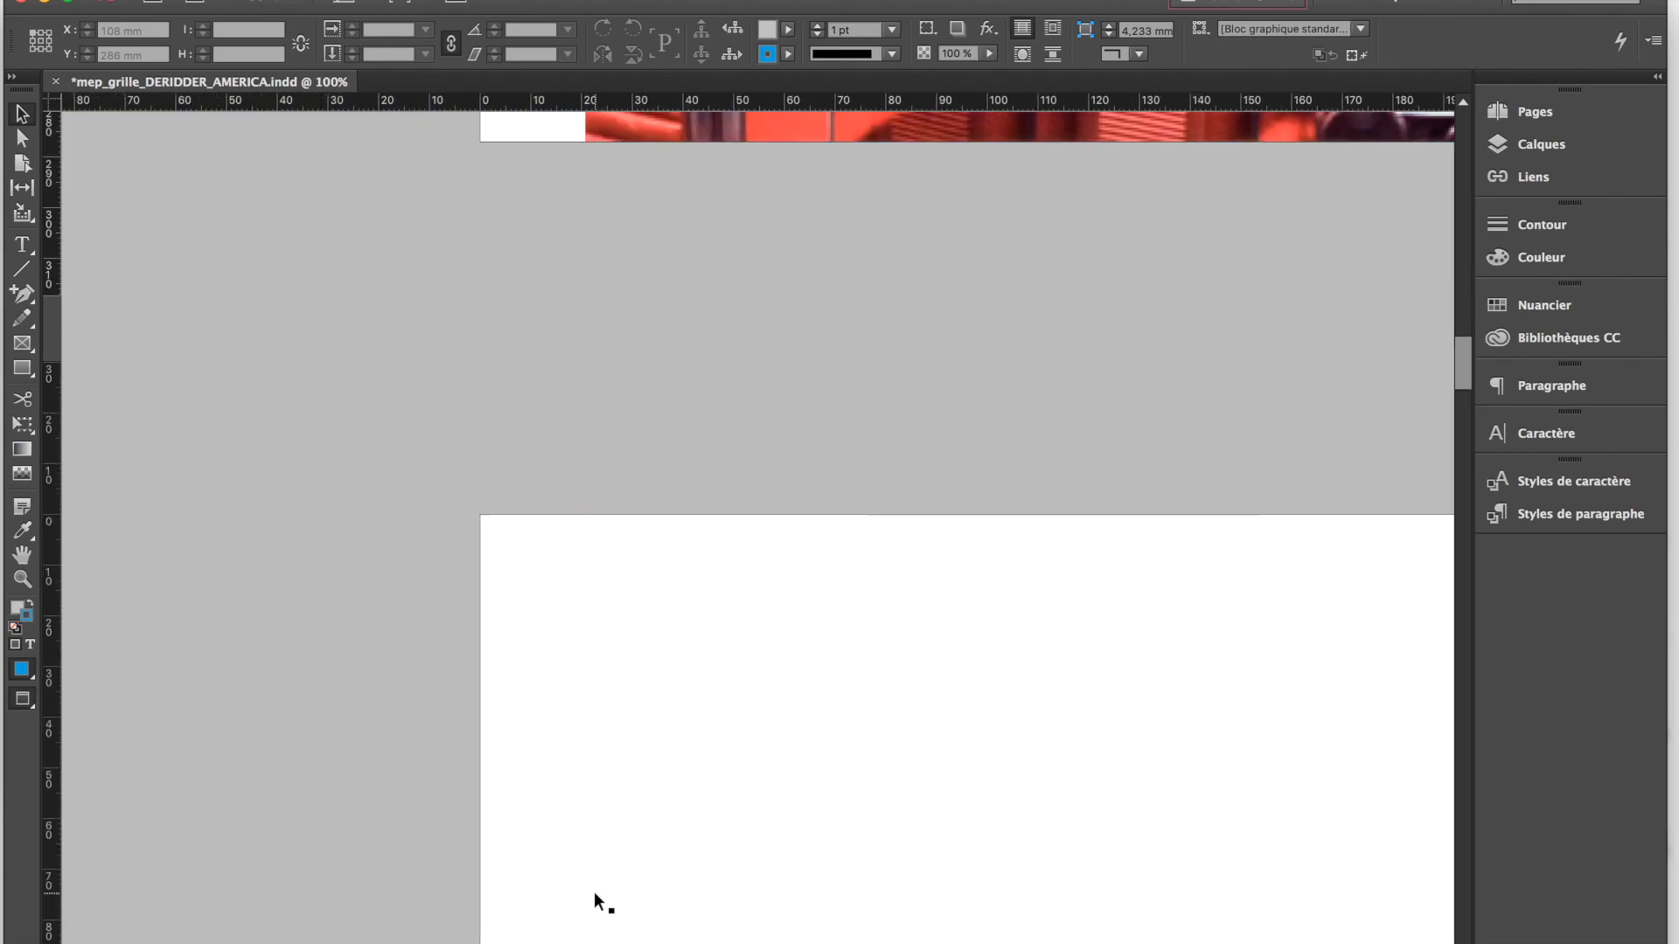
scroll(594, 891, "up", 7)
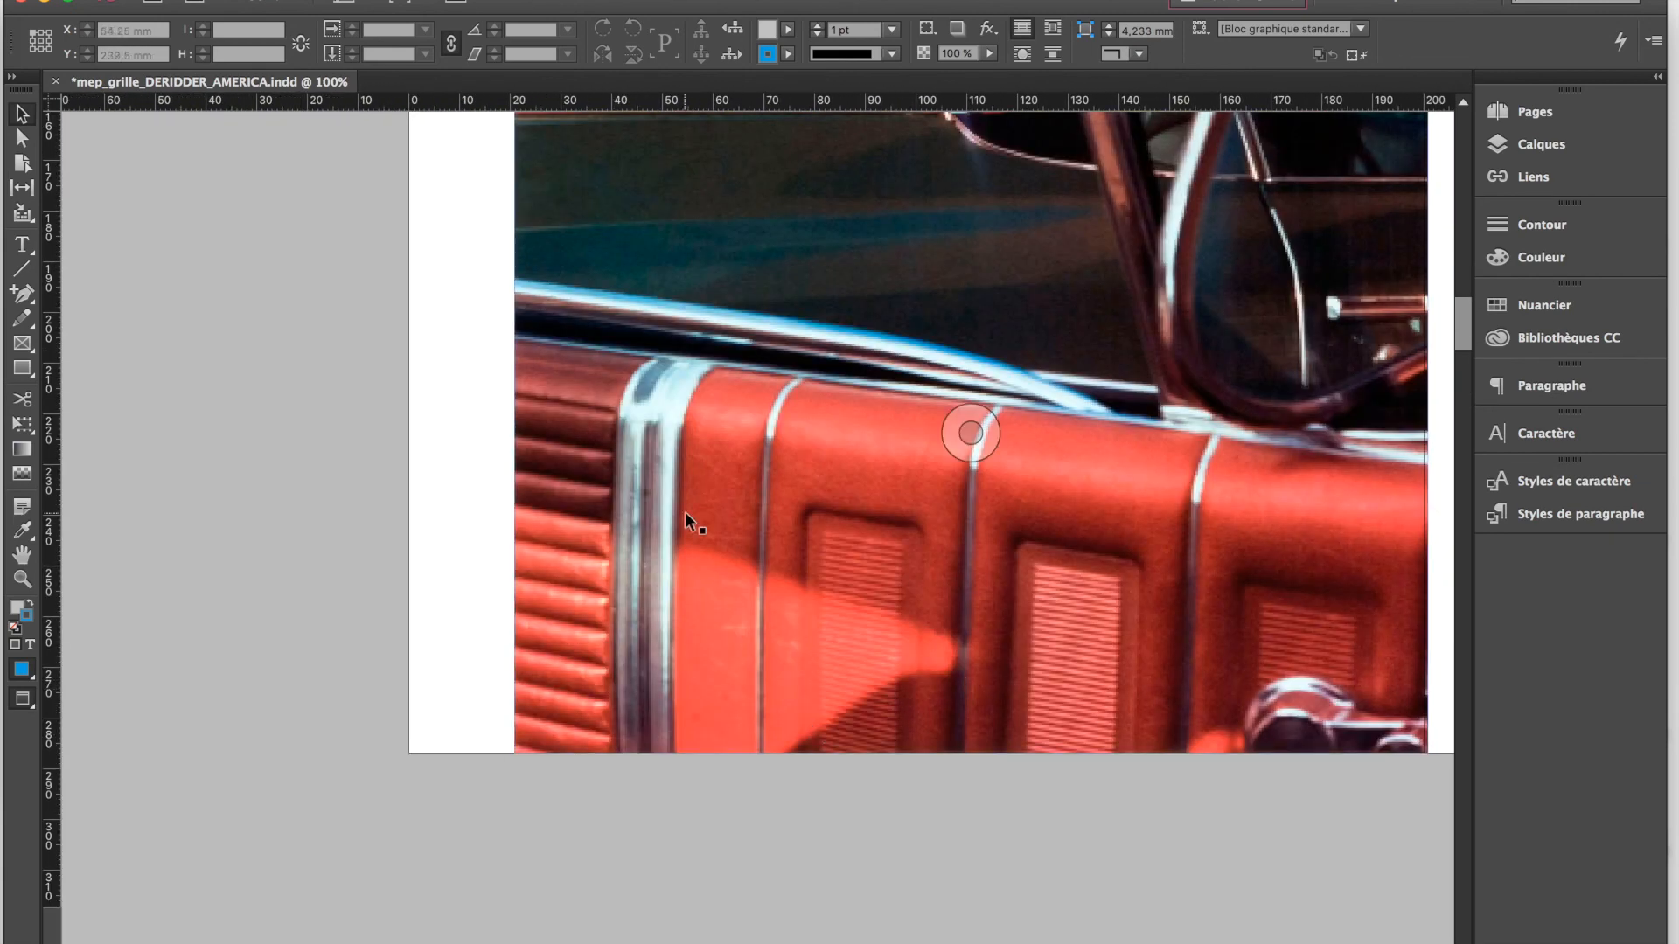
key("super+minus")
key("super+minus")
scroll(635, 465, "up", 4)
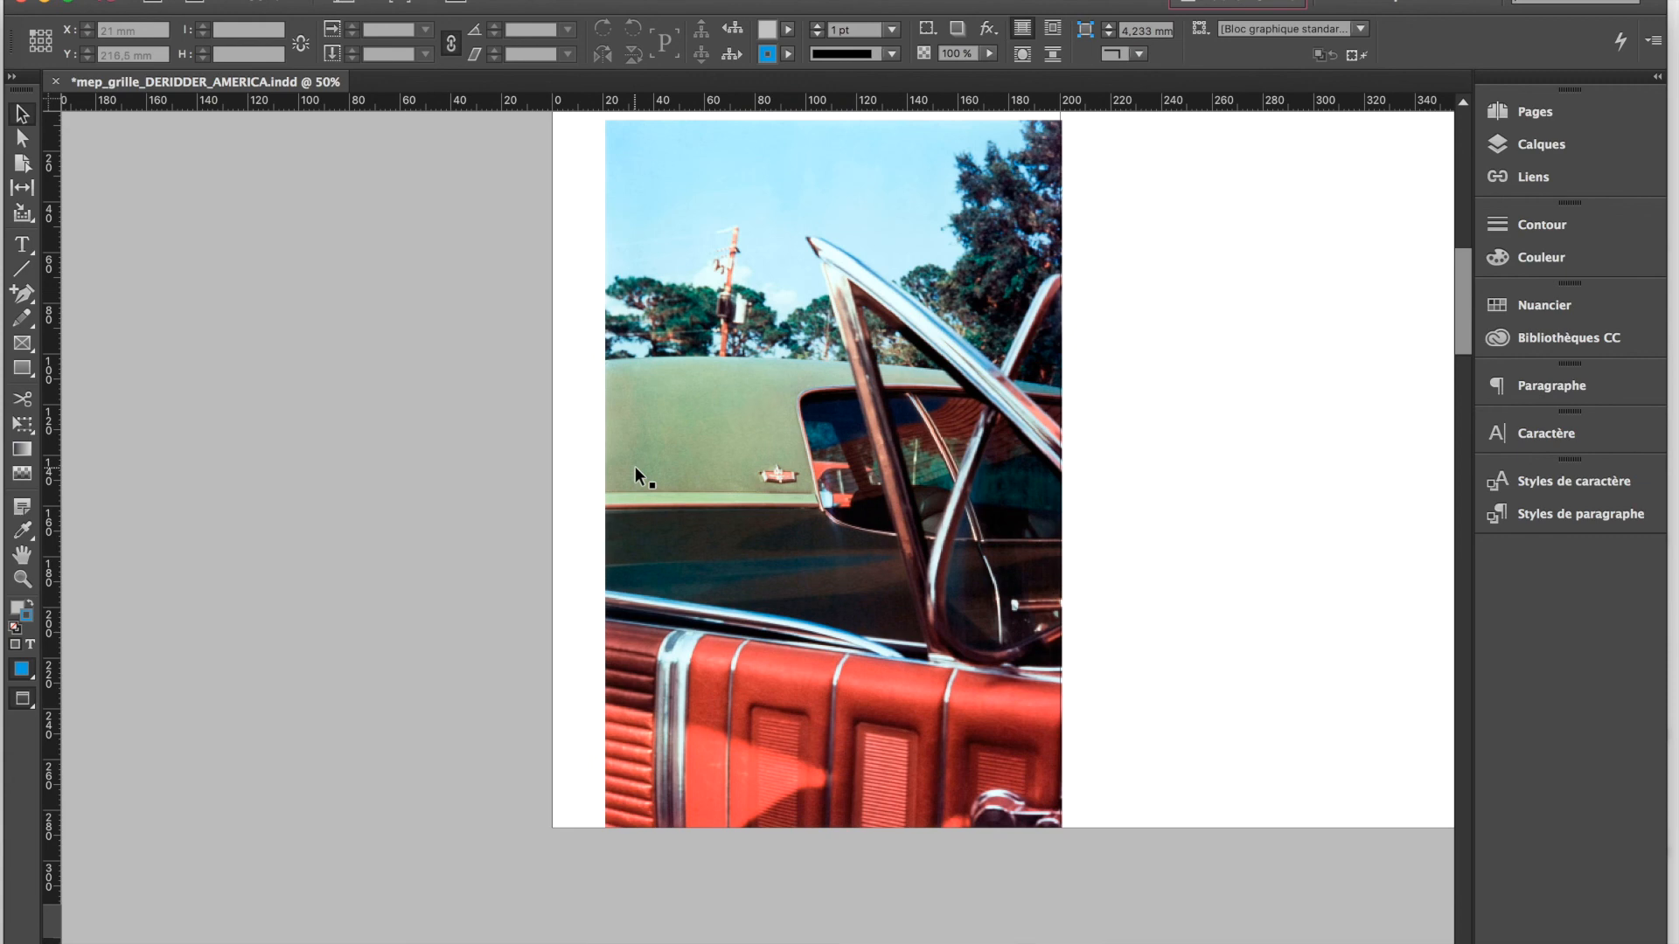
key("super+minus")
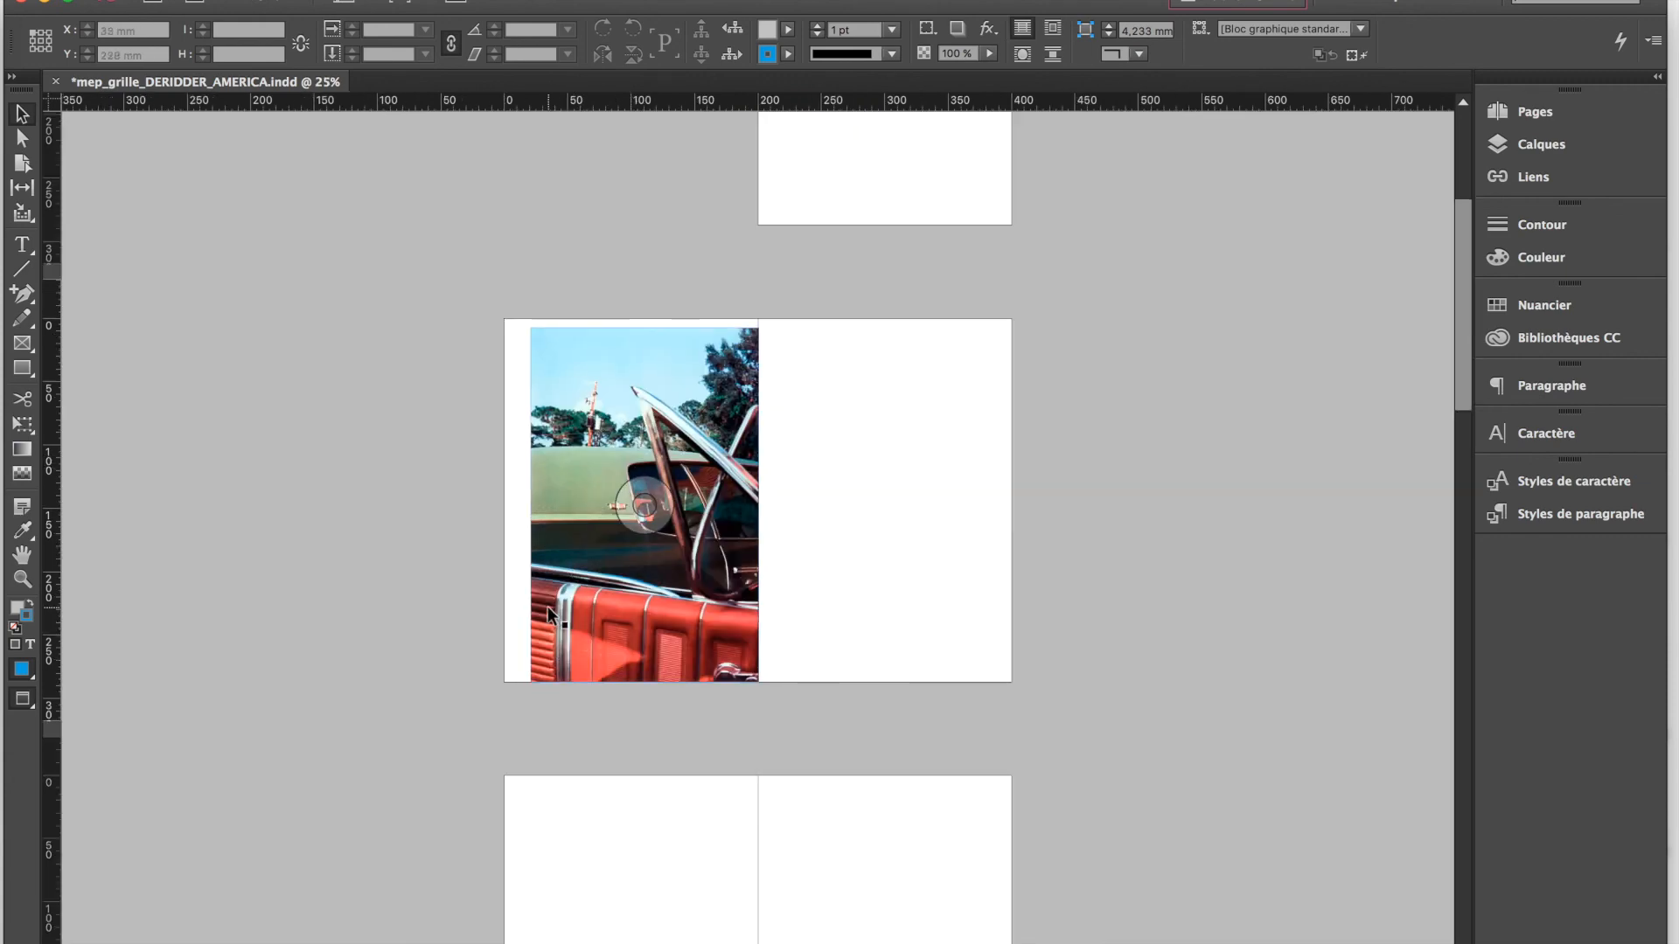
Show the guides again and move the car photo down so its lower edge extends to the bleed line
key("super+apostrophe")
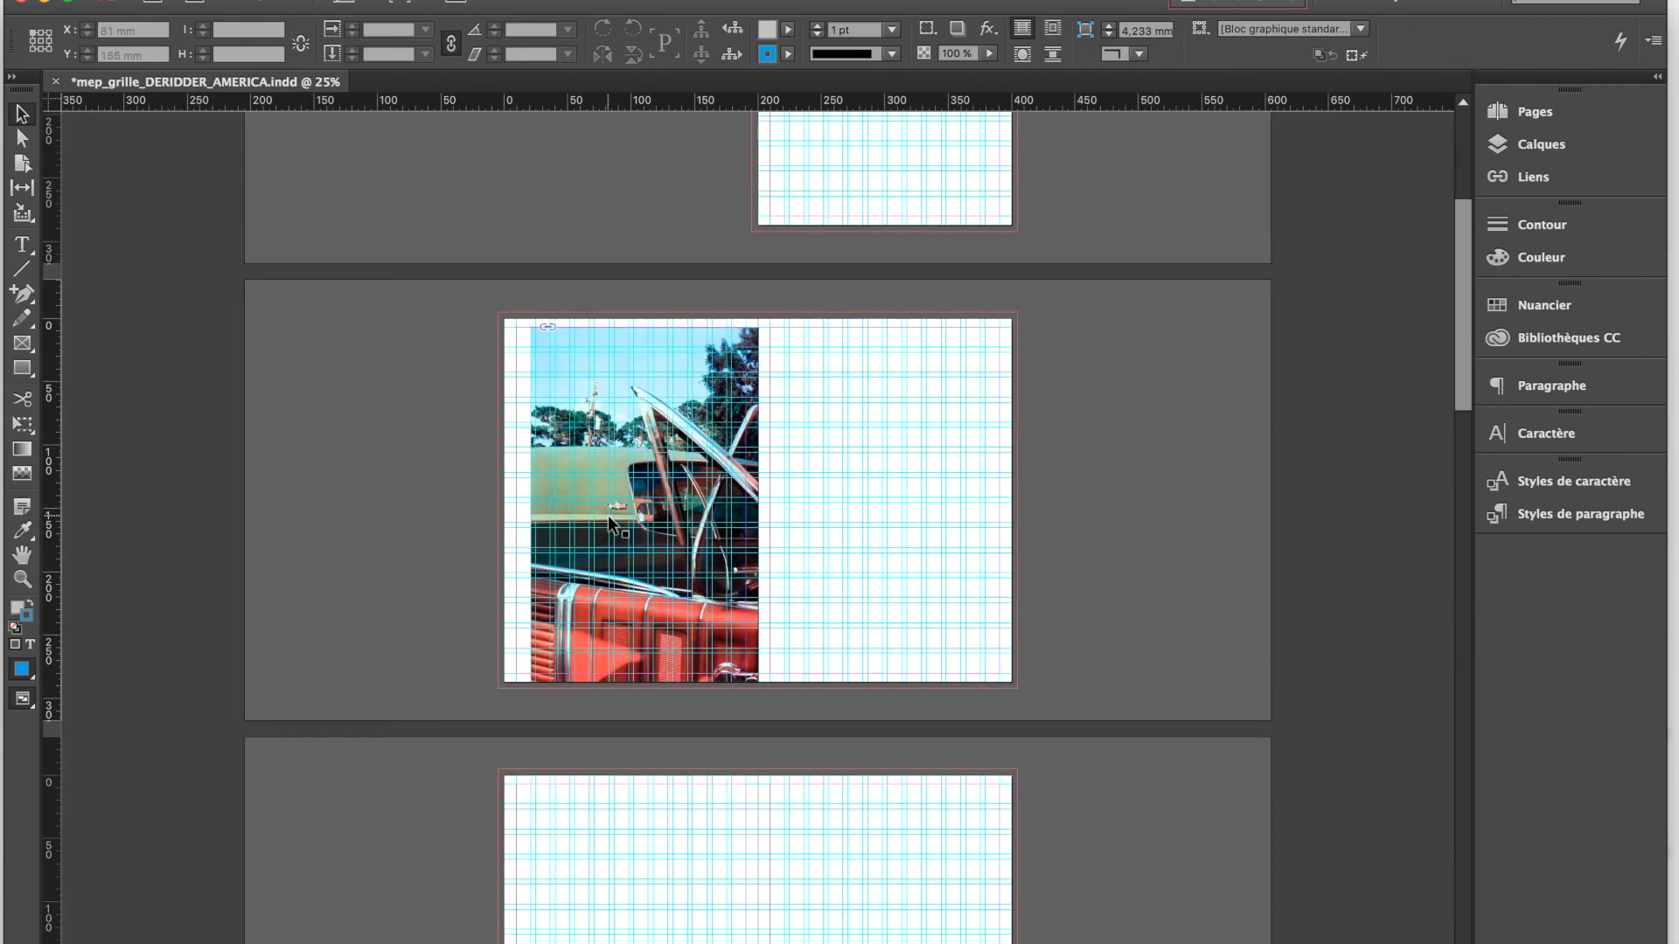
key("super+equal")
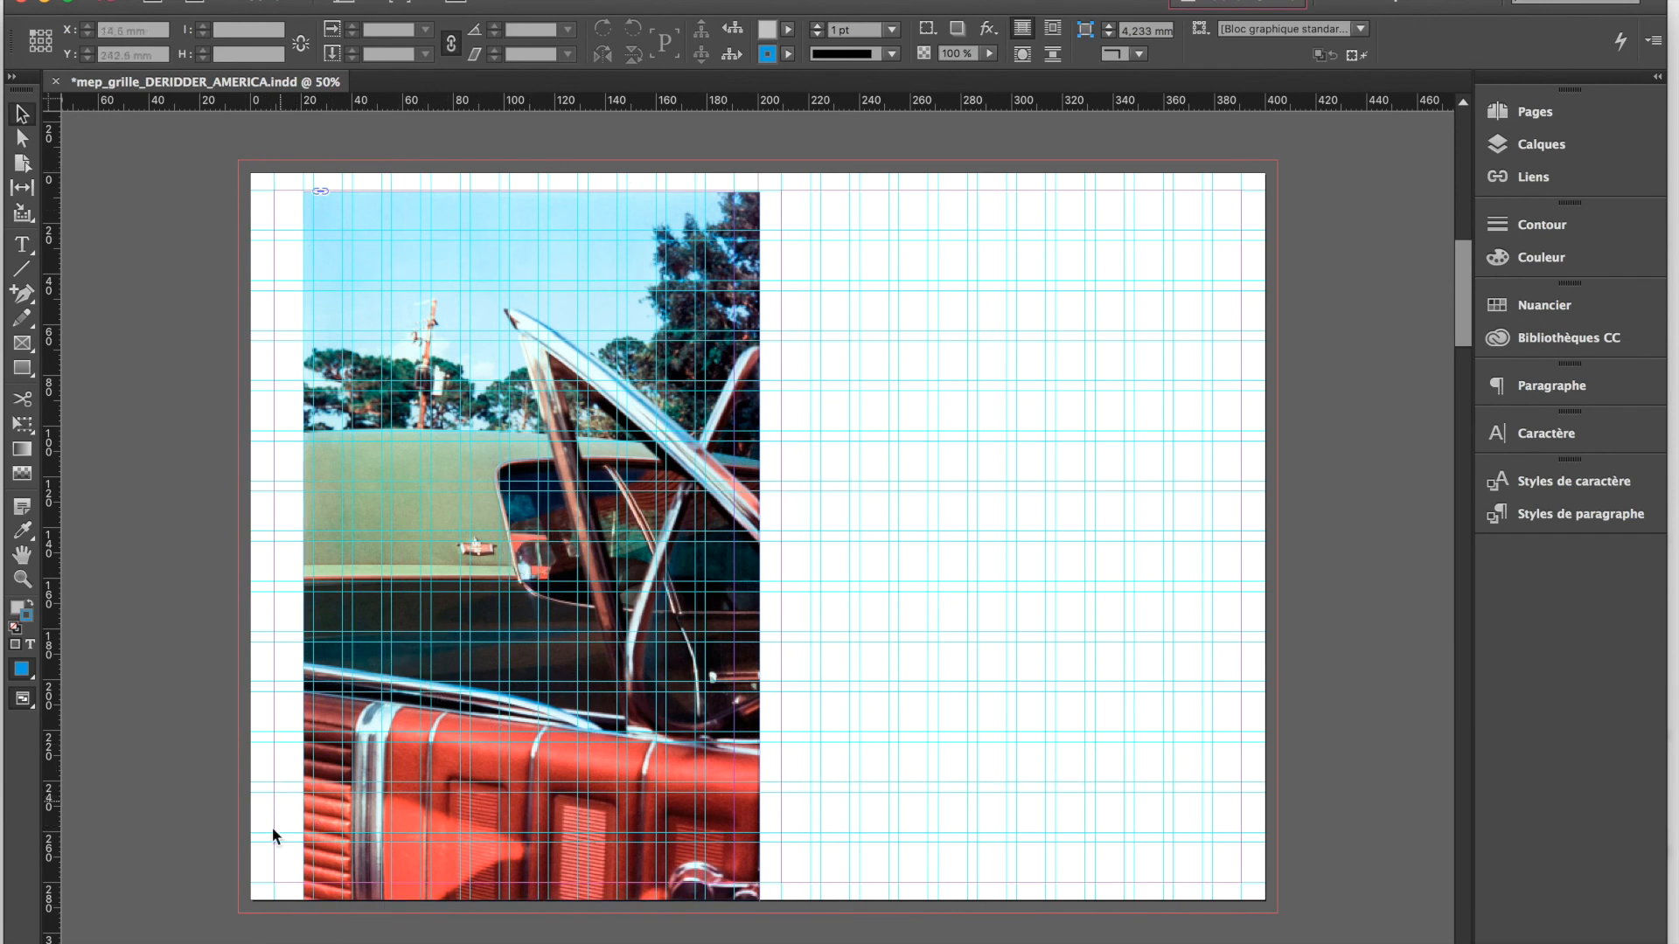
left_click(358, 893)
left_click_drag(409, 557, 408, 567)
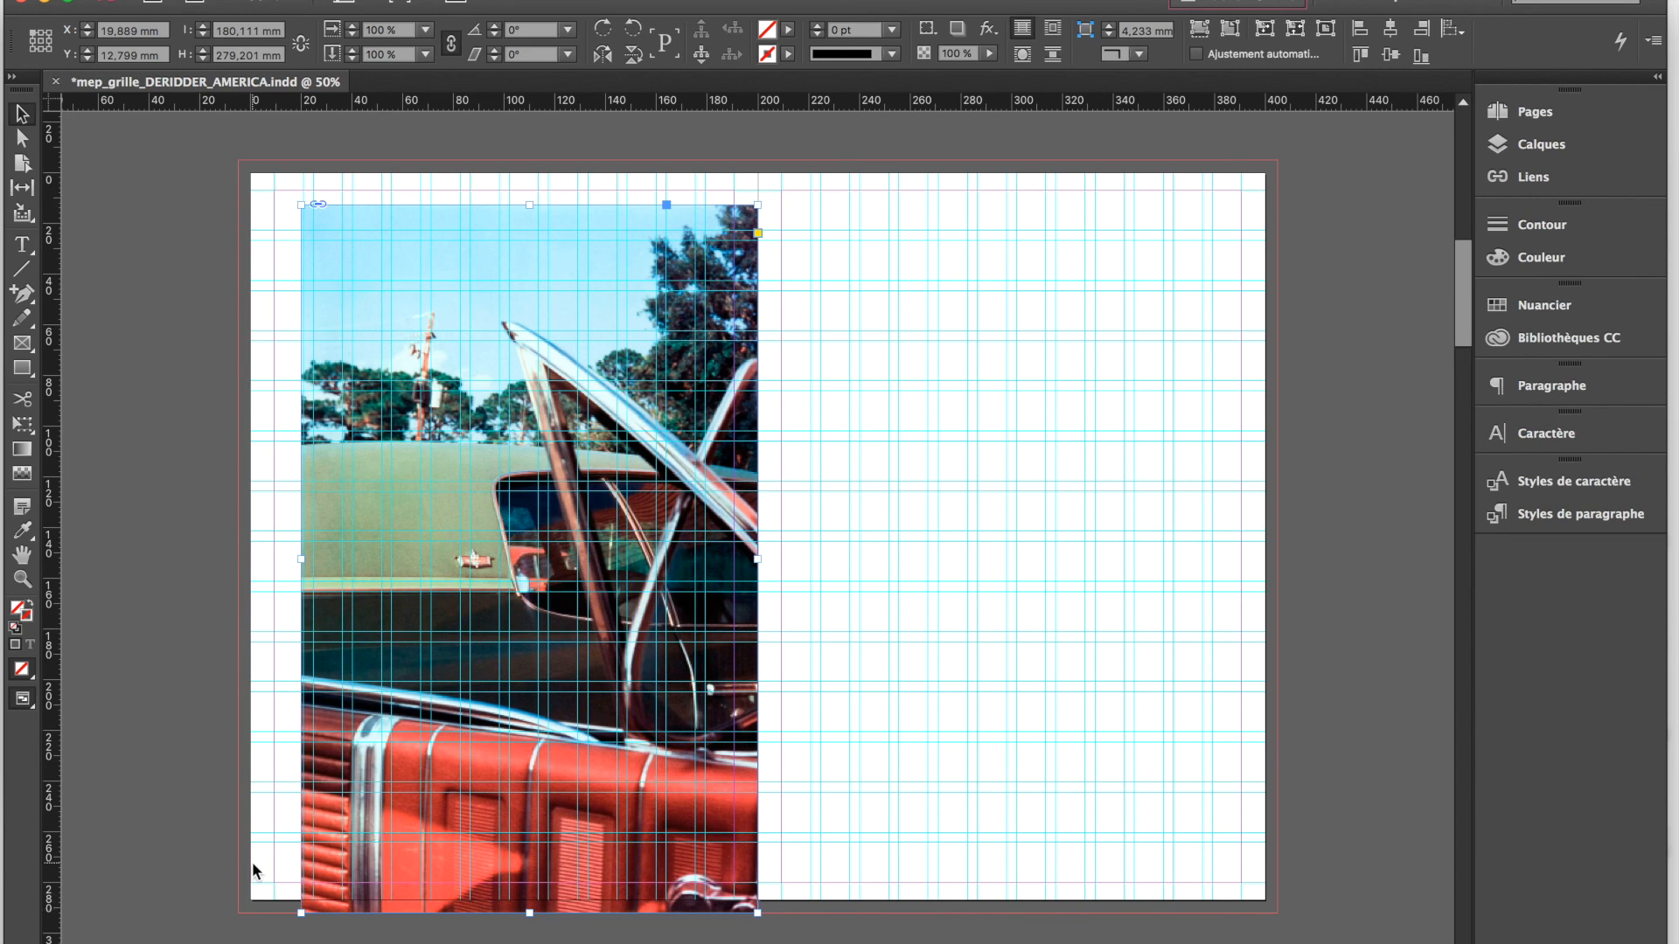
left_click(190, 875)
Compare the photo's bleed with and without guides by switching between Preview and Normal screen modes
key("w")
key("w")
key("w")
key("w")
key("w")
key("w")
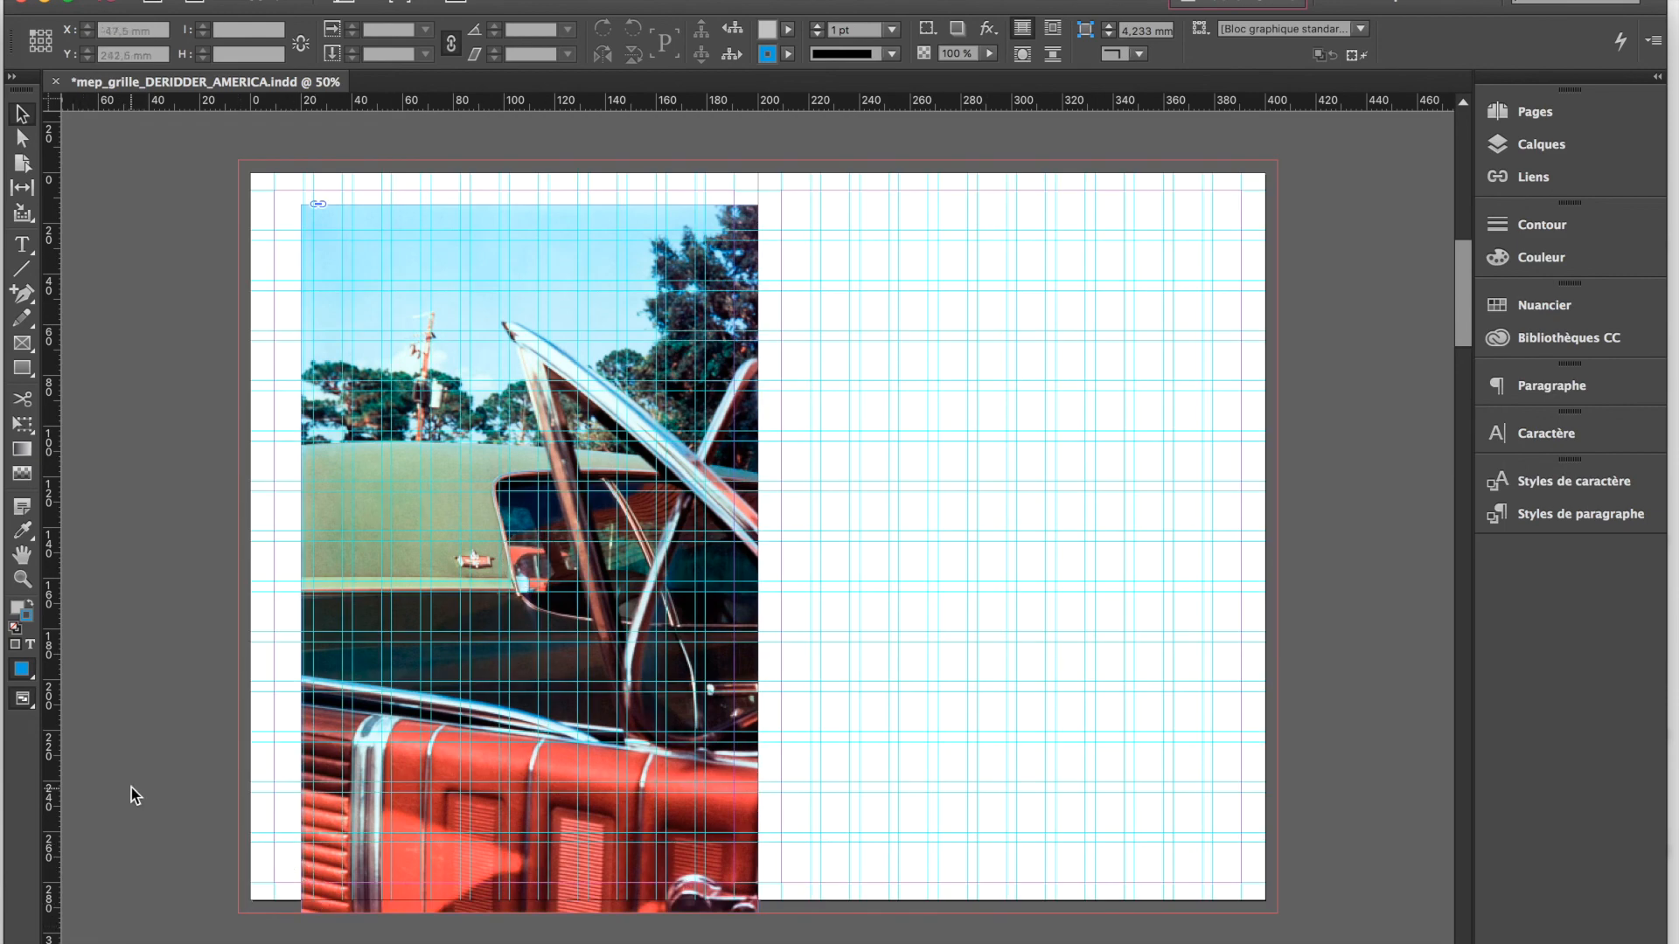
Reduce the car photo's frame to about 175.3 × 265.2 mm at the grid's upper outer corner, and fill it proportionally with the image
left_click(305, 205)
left_click_drag(303, 204, 313, 240)
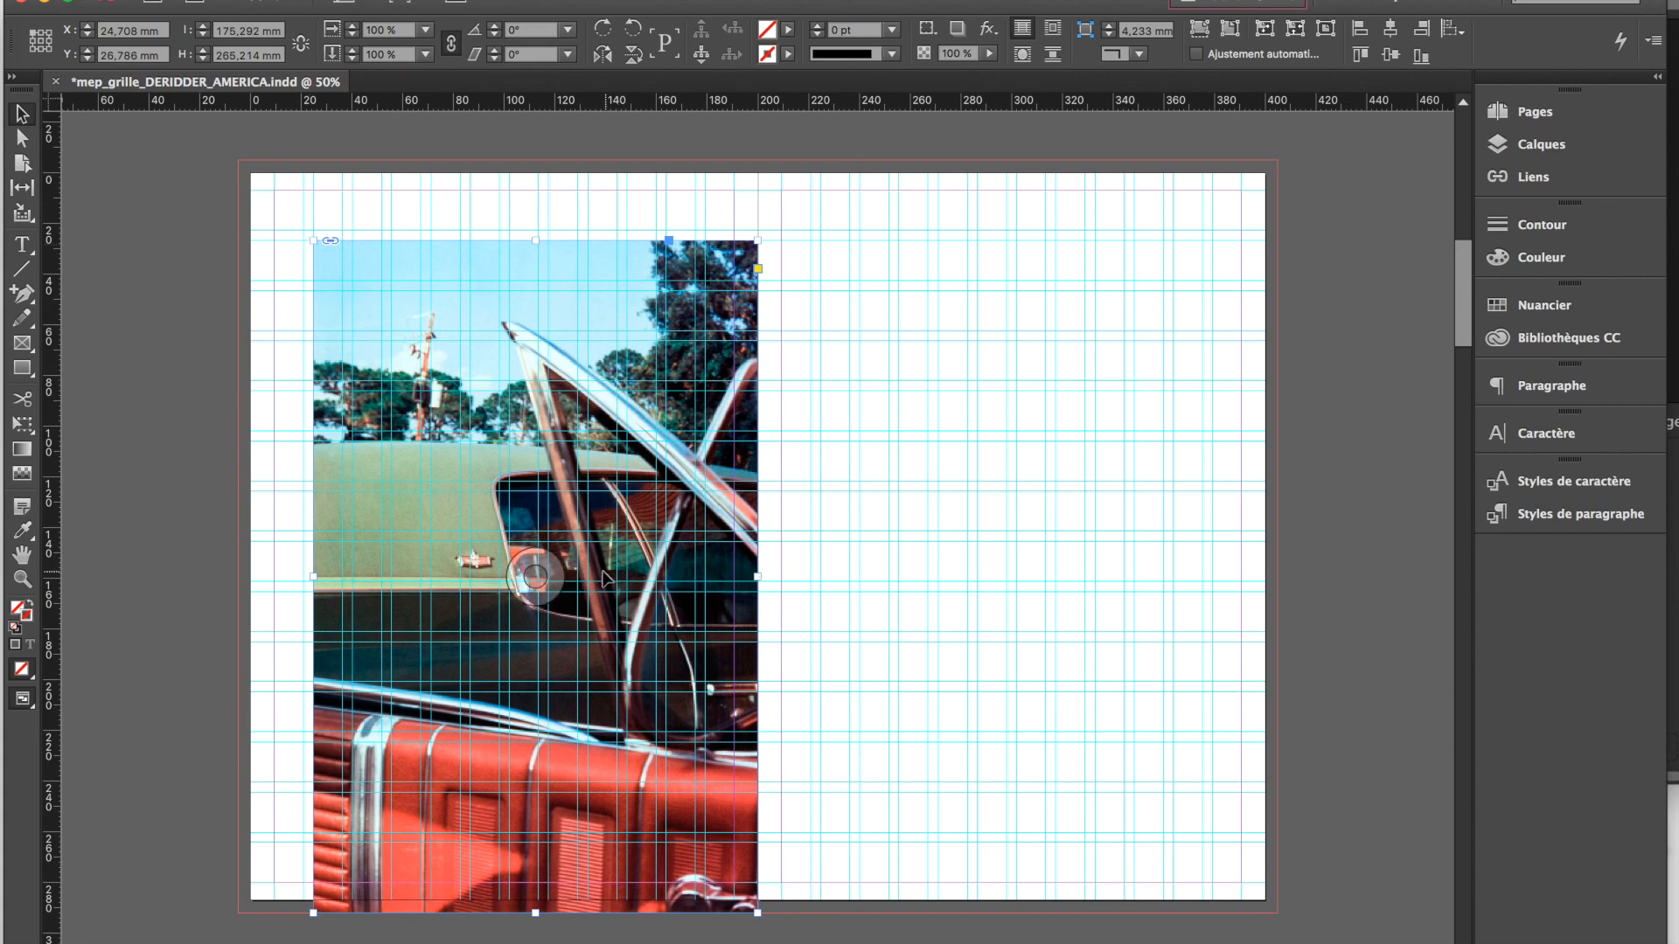
left_click(1200, 29)
left_click(535, 568)
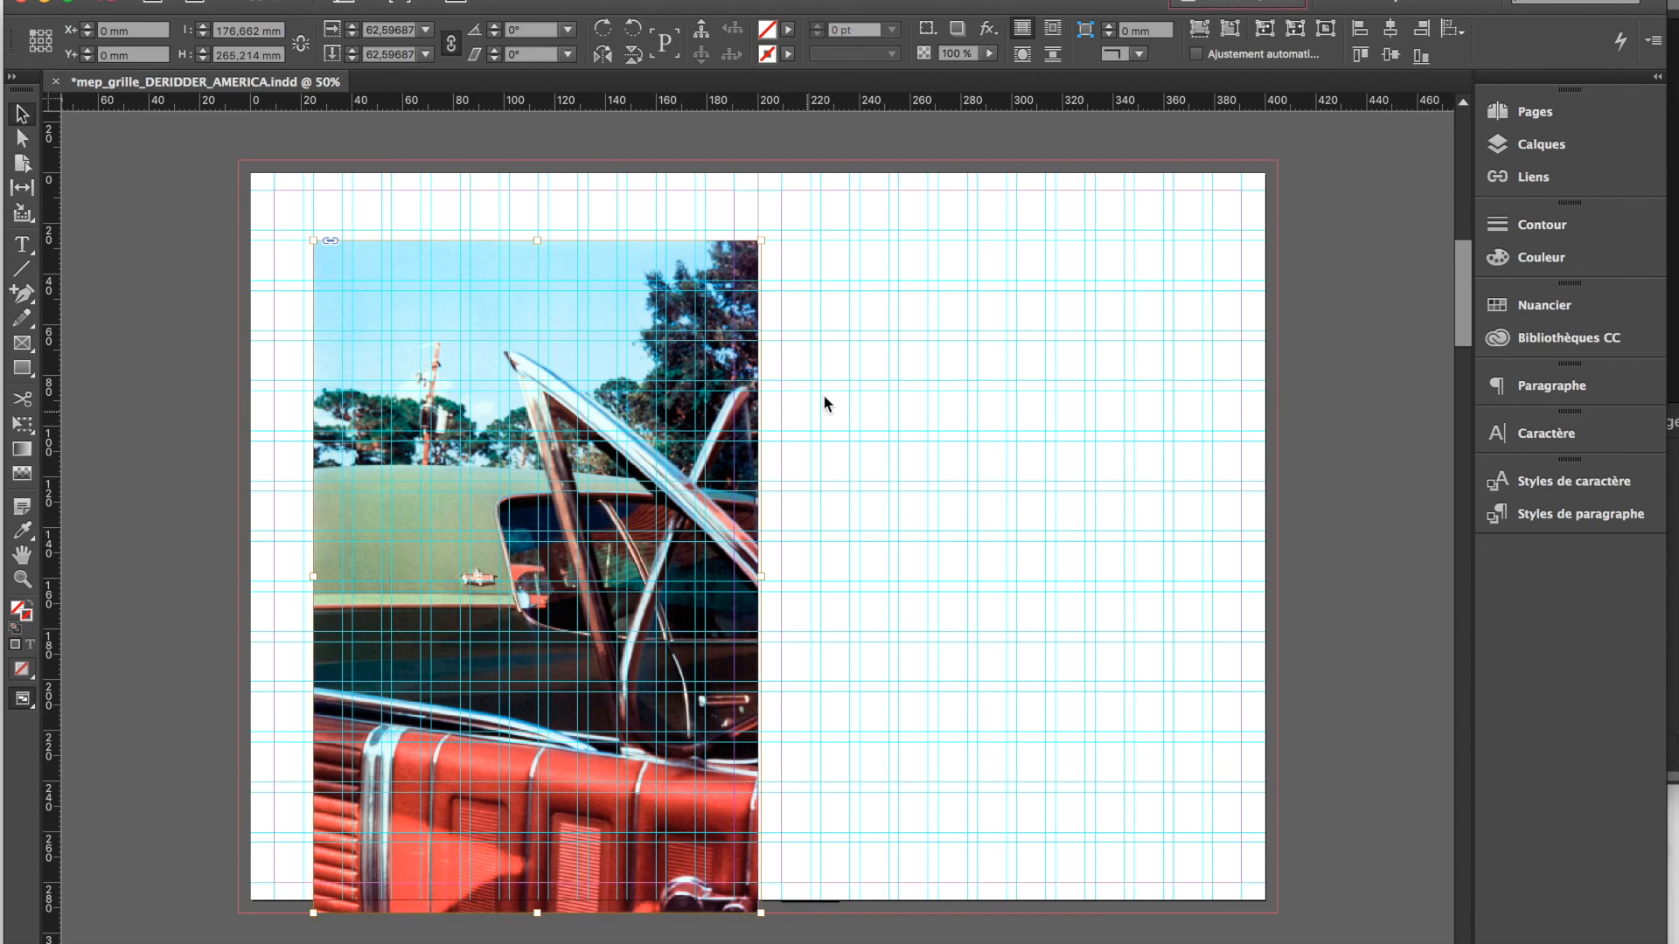
left_click(760, 559)
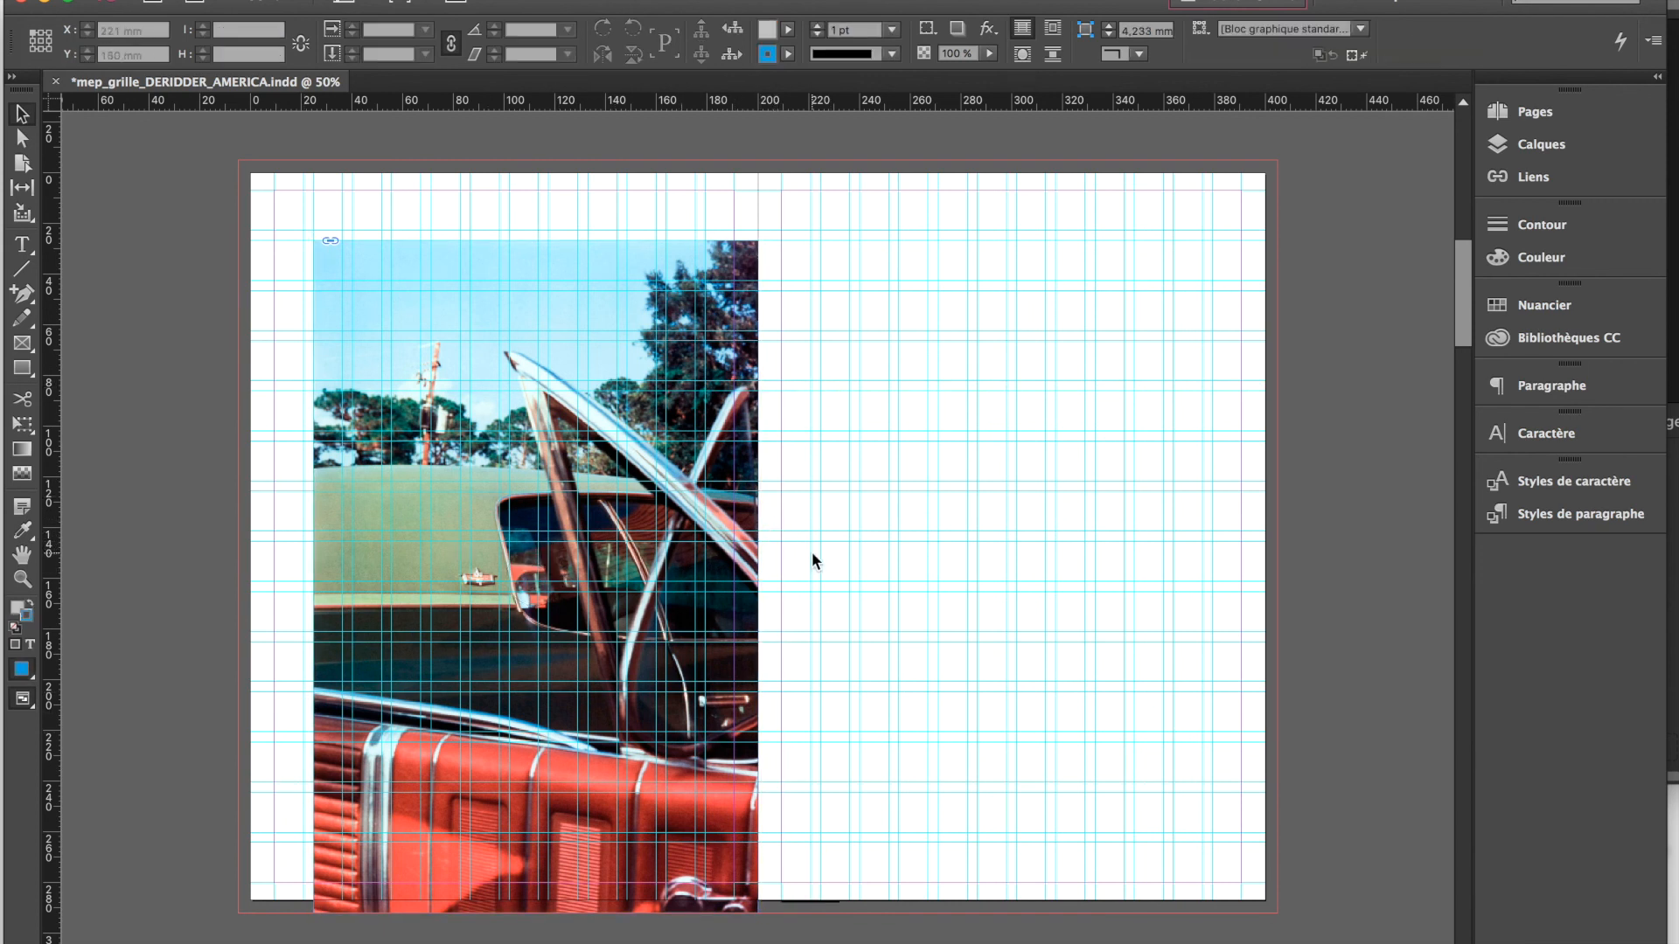
left_click(535, 577)
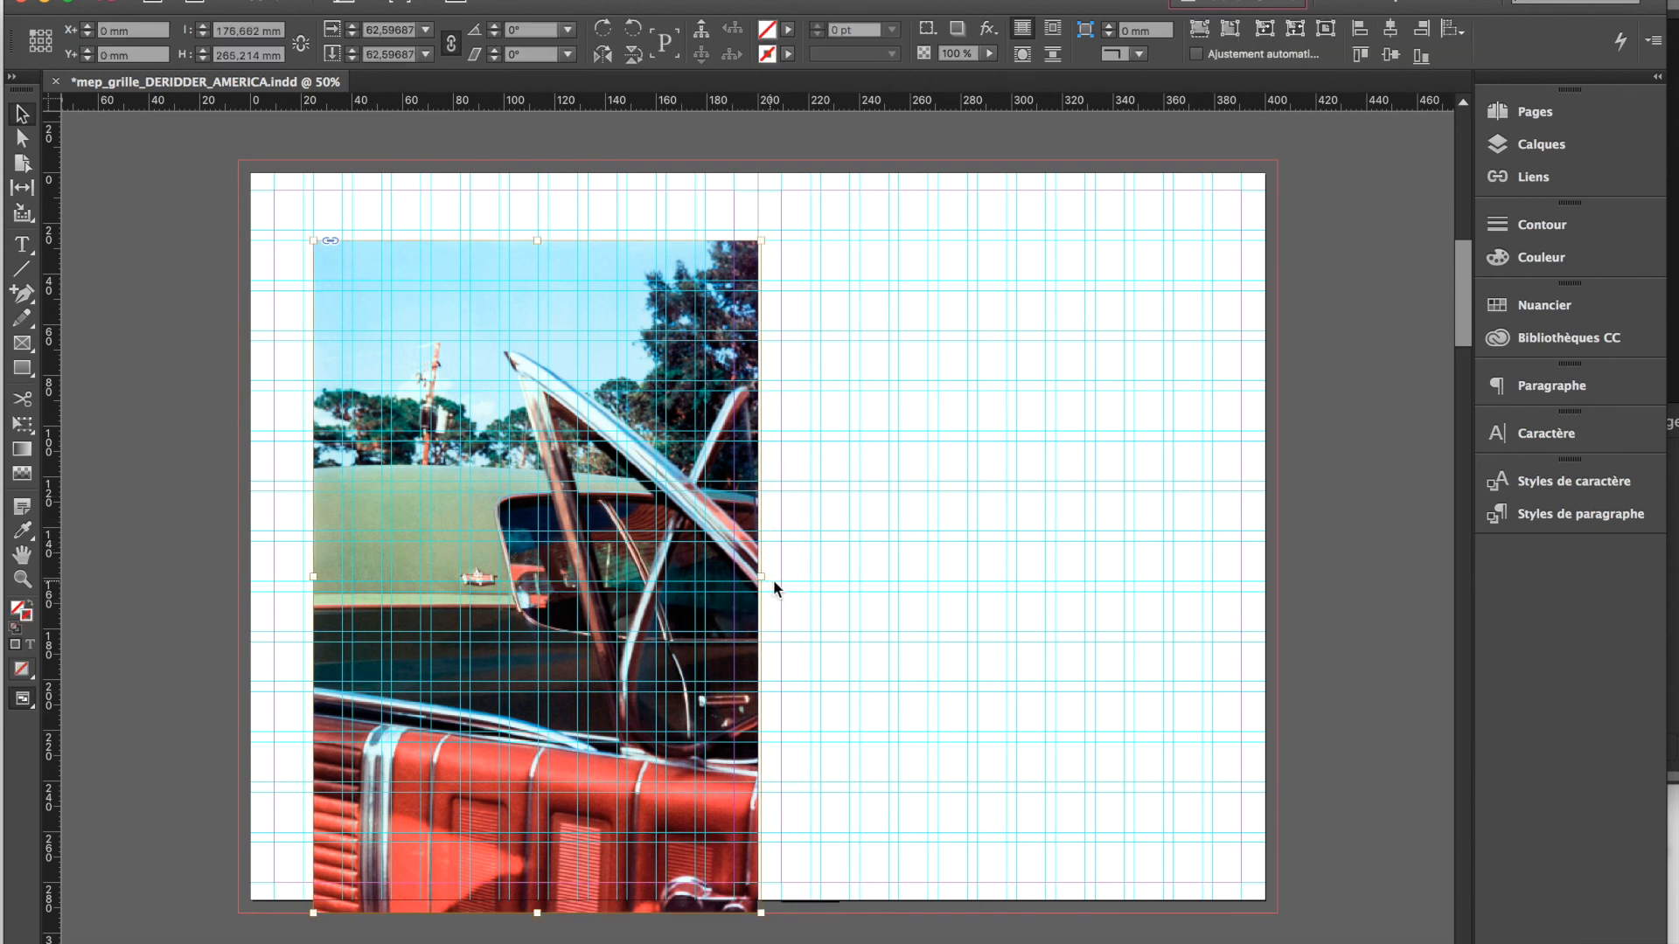
key("super+equal")
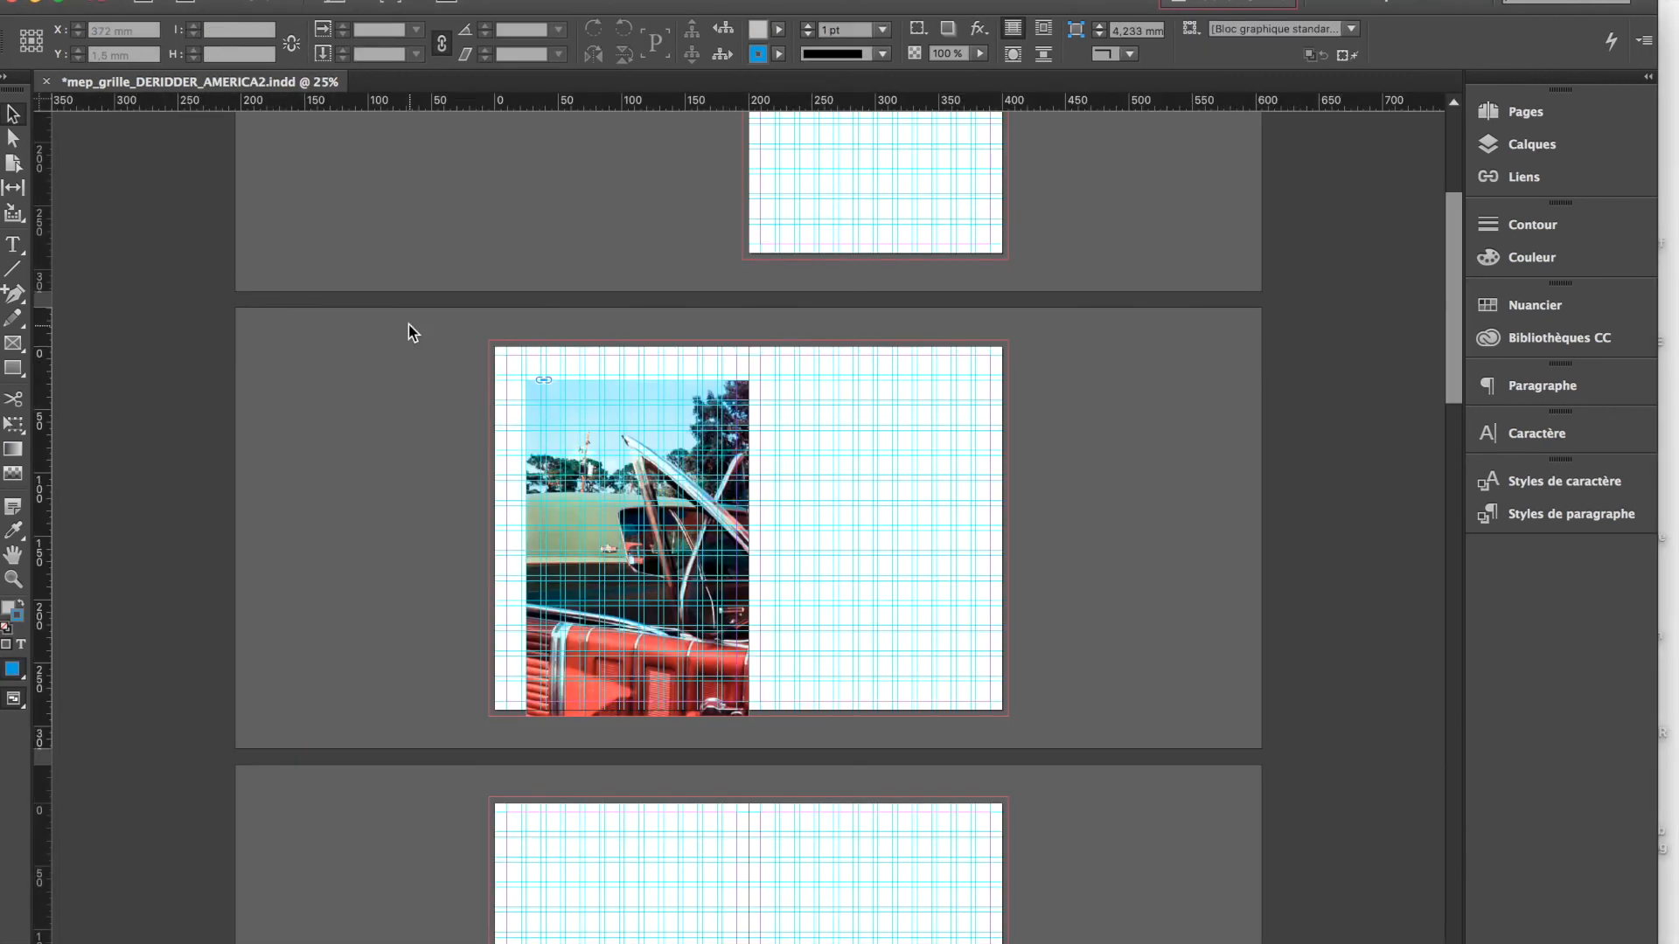
Draw a rectangular image frame about 181.5 × 138.5 mm on the facing page, aligned with the car photo's upper edge
left_click(14, 371)
left_click(12, 346)
left_click_drag(761, 396, 986, 554)
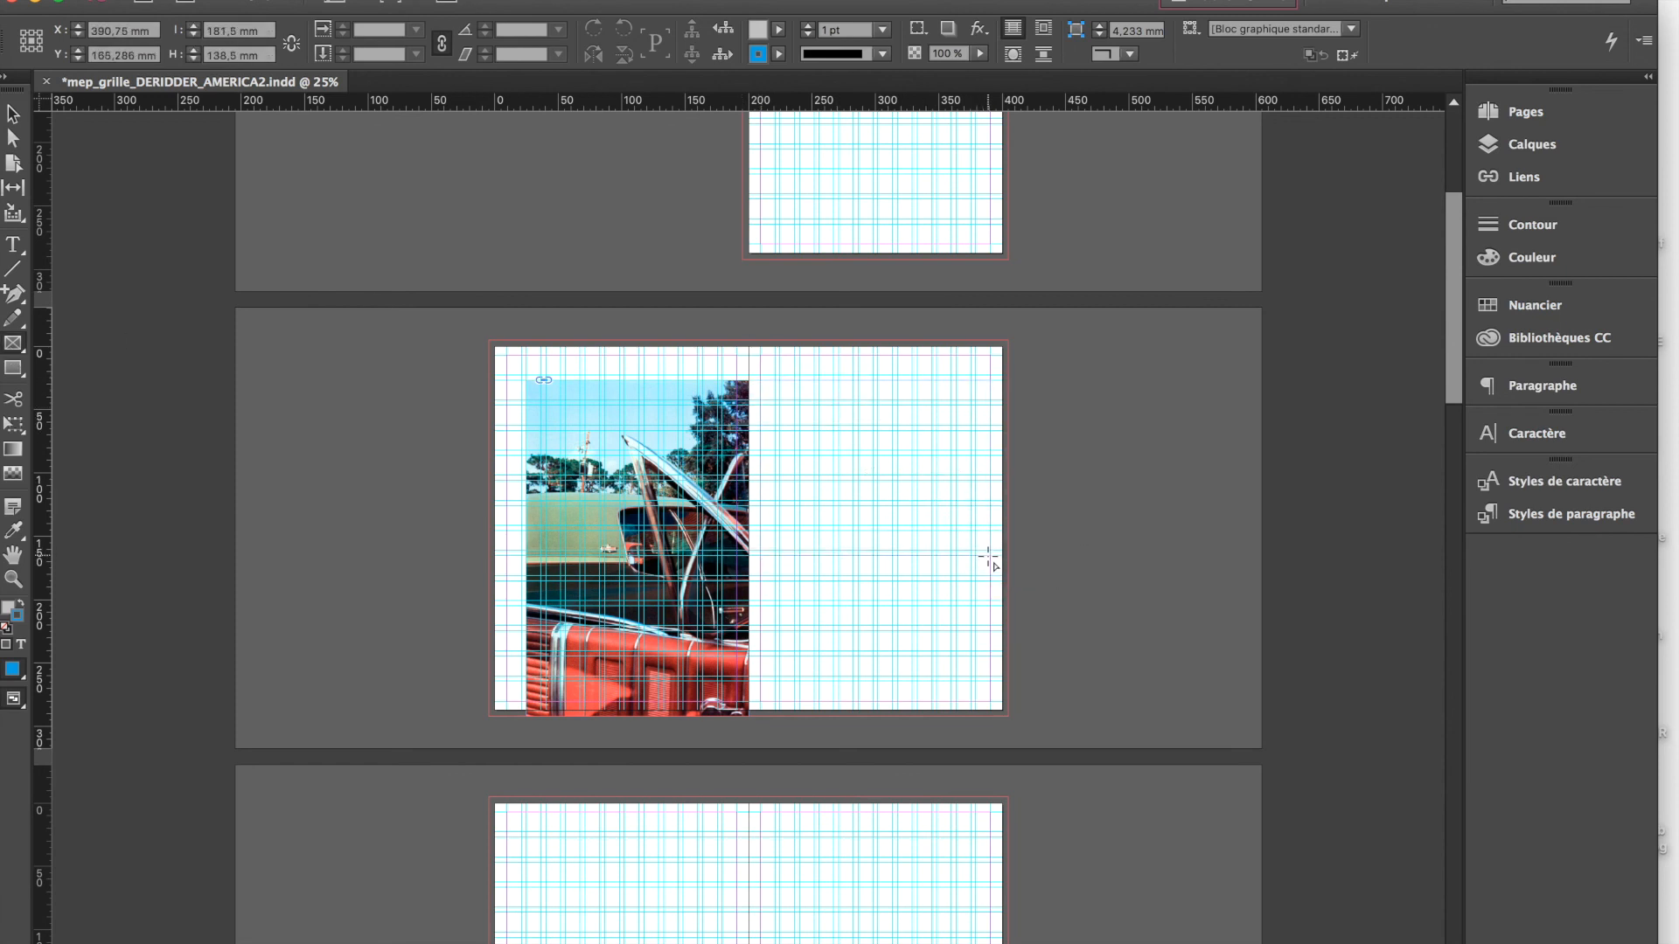
Place the photo 7184Cz9D-ML.jpg from the W. Eggleston folder into the new frame
key("super+d")
left_click(940, 147)
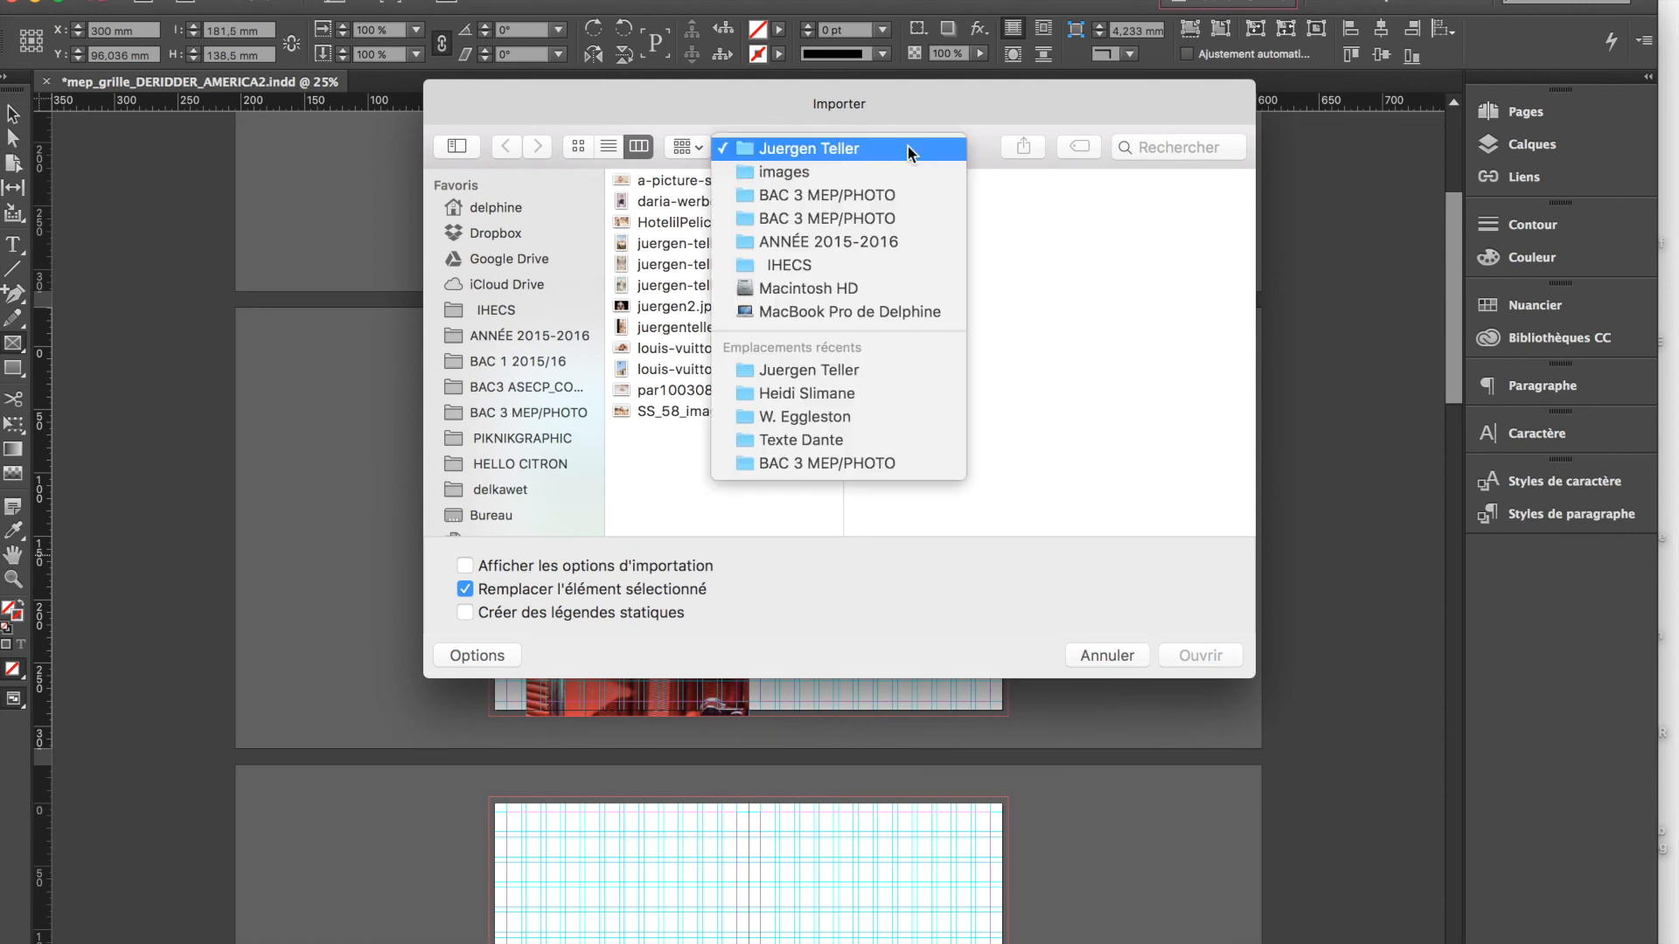
left_click(770, 419)
left_click(866, 222)
left_click(1211, 656)
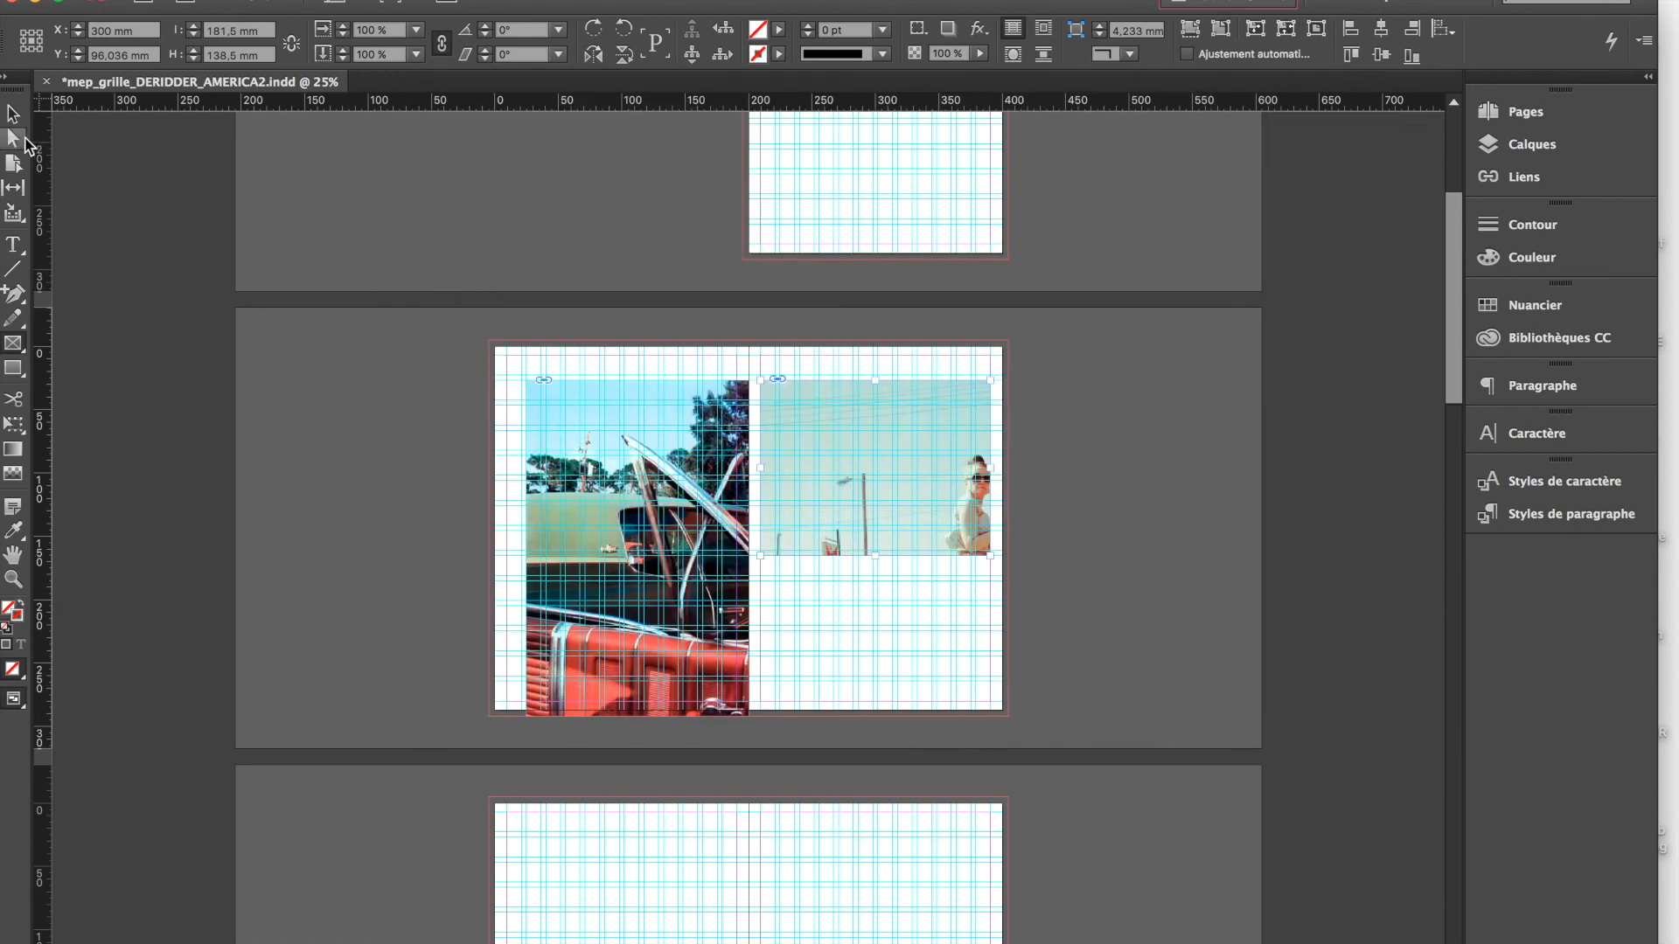
Fill the new frame proportionally with the photo of the standing woman
left_click(911, 512)
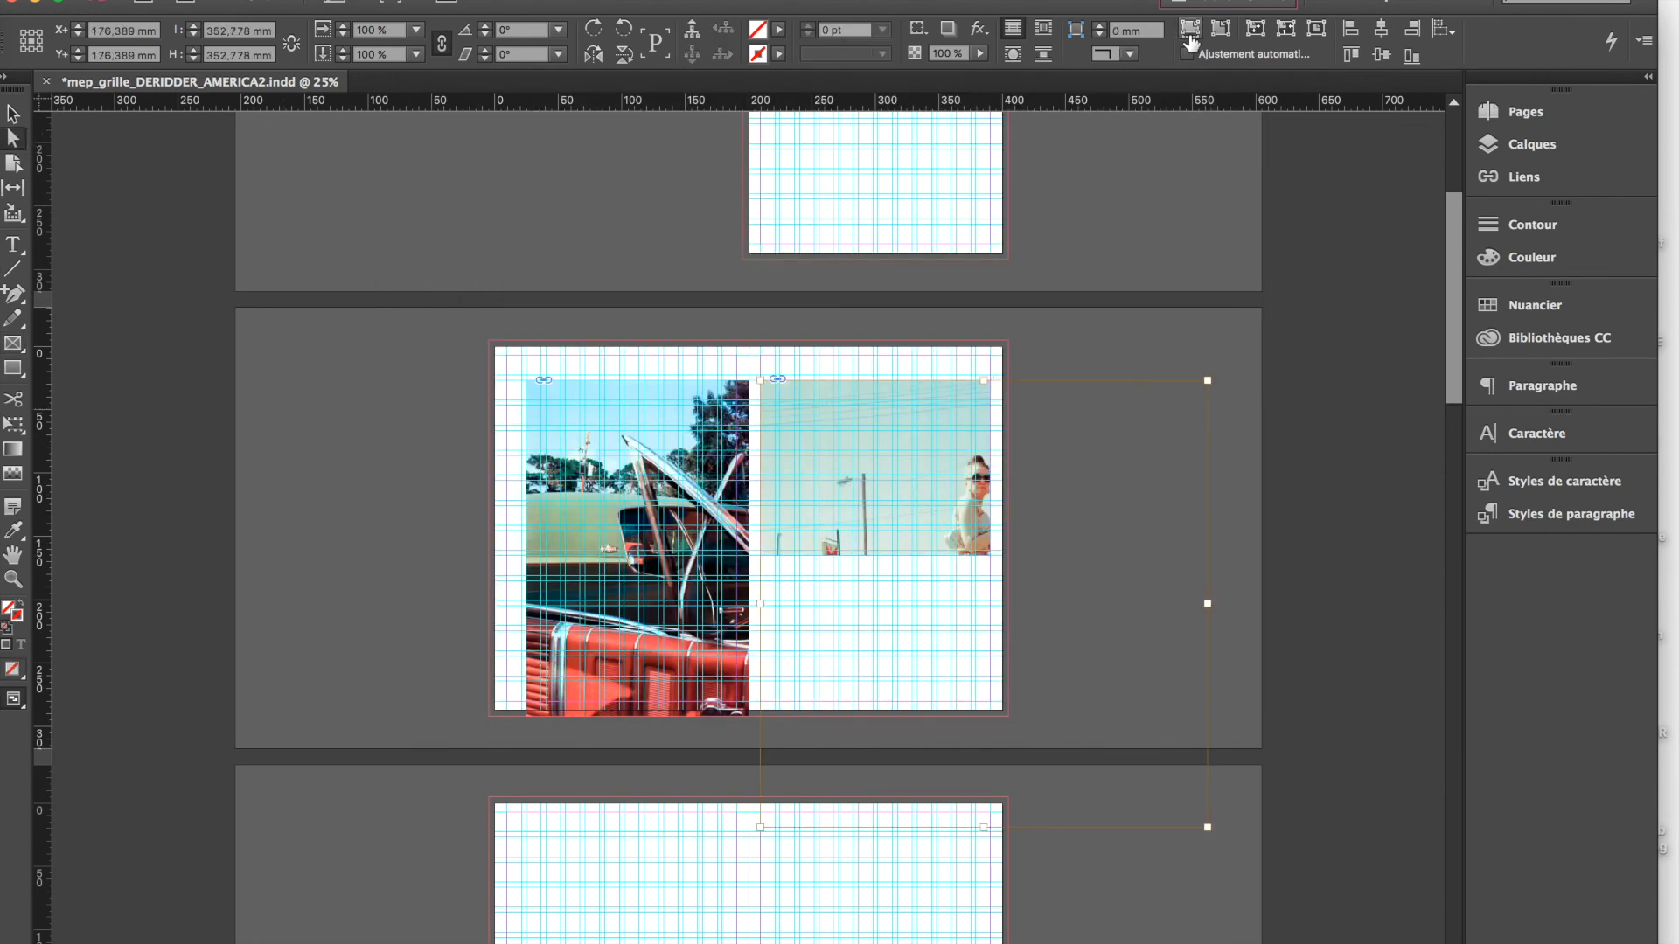
left_click(1190, 35)
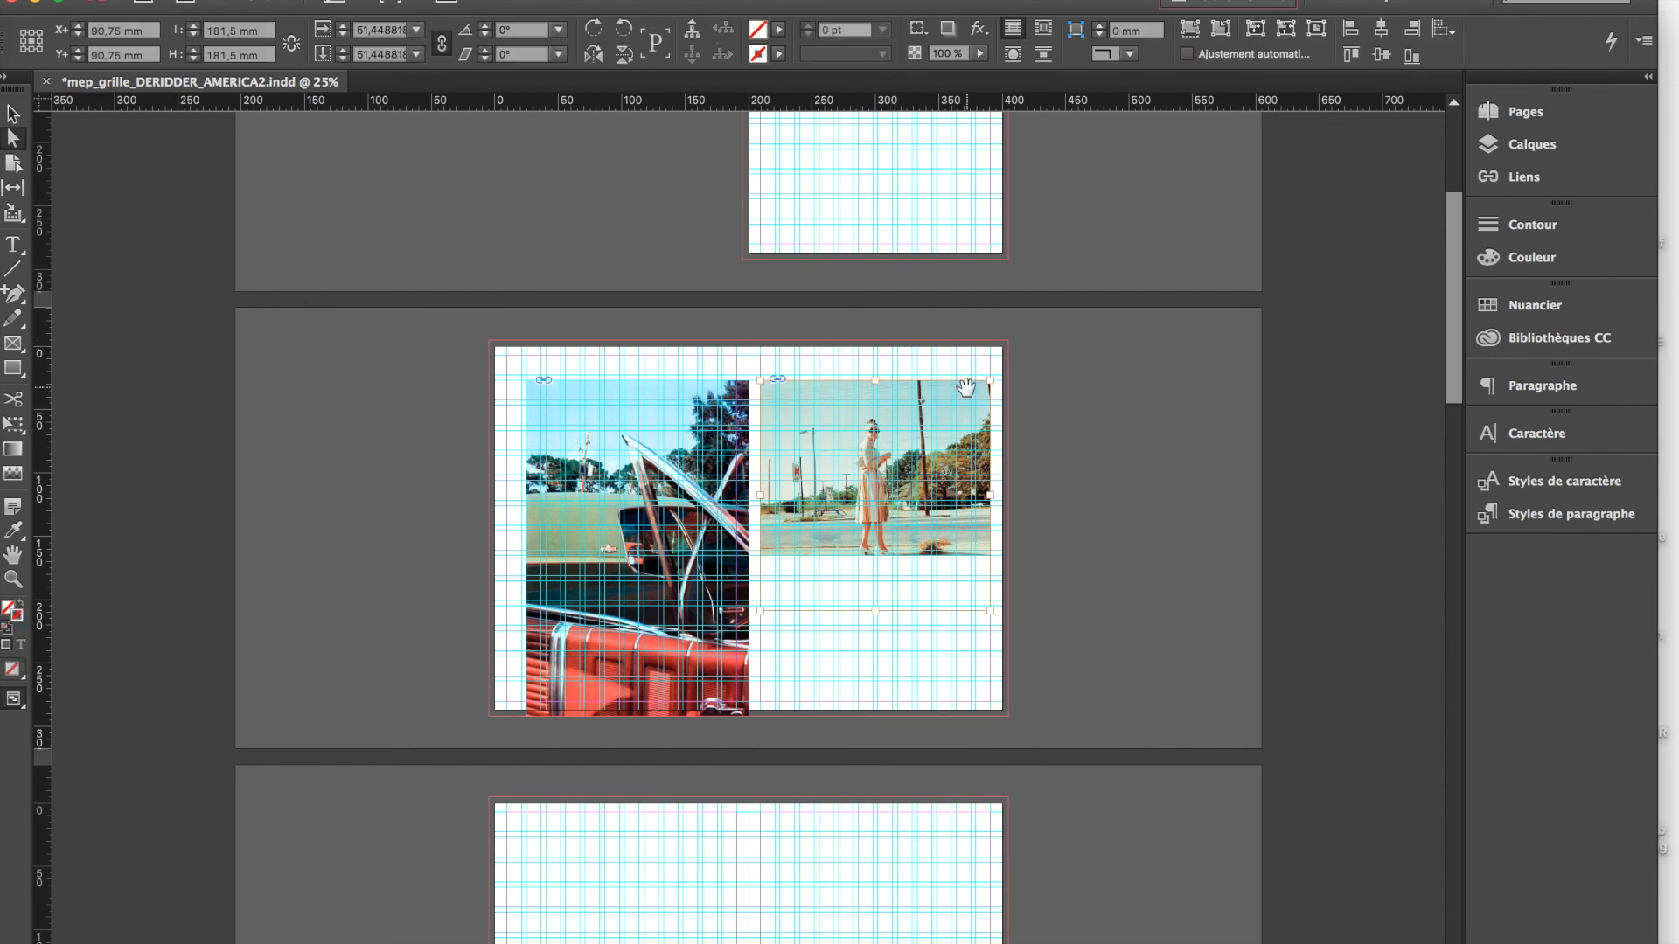
left_click(1020, 364)
Extend the frame's lower edge to uncover the whole photo of the woman, and preview the spread without guides
left_click(947, 451)
left_click_drag(876, 554, 877, 609)
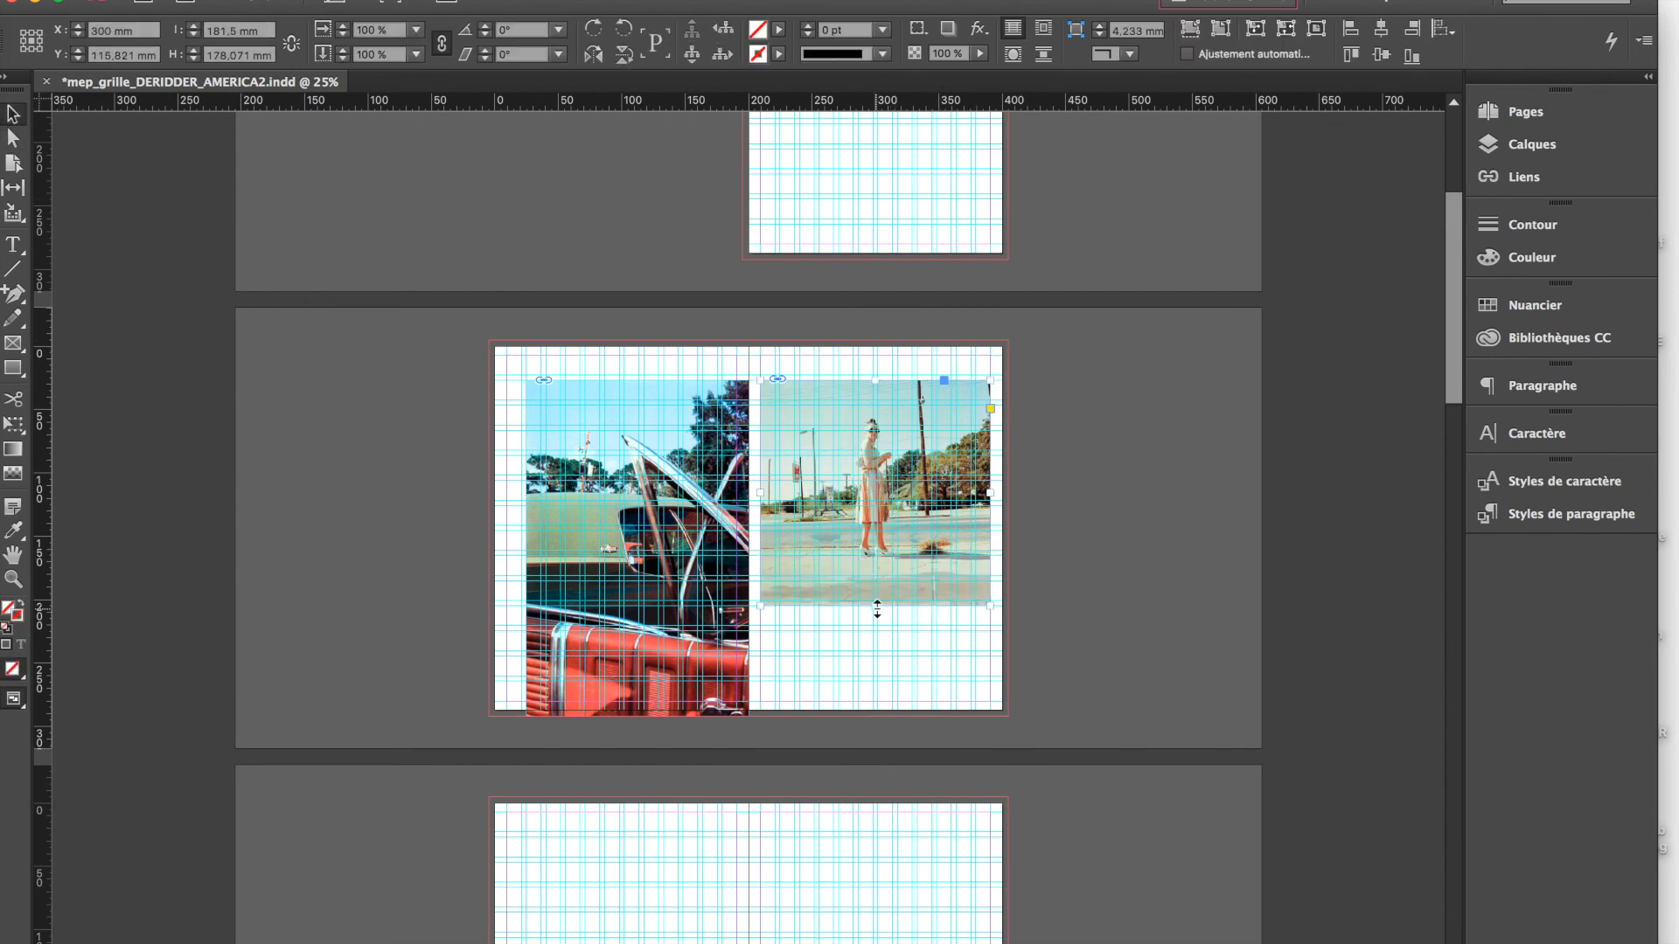
left_click(1111, 534)
key("w")
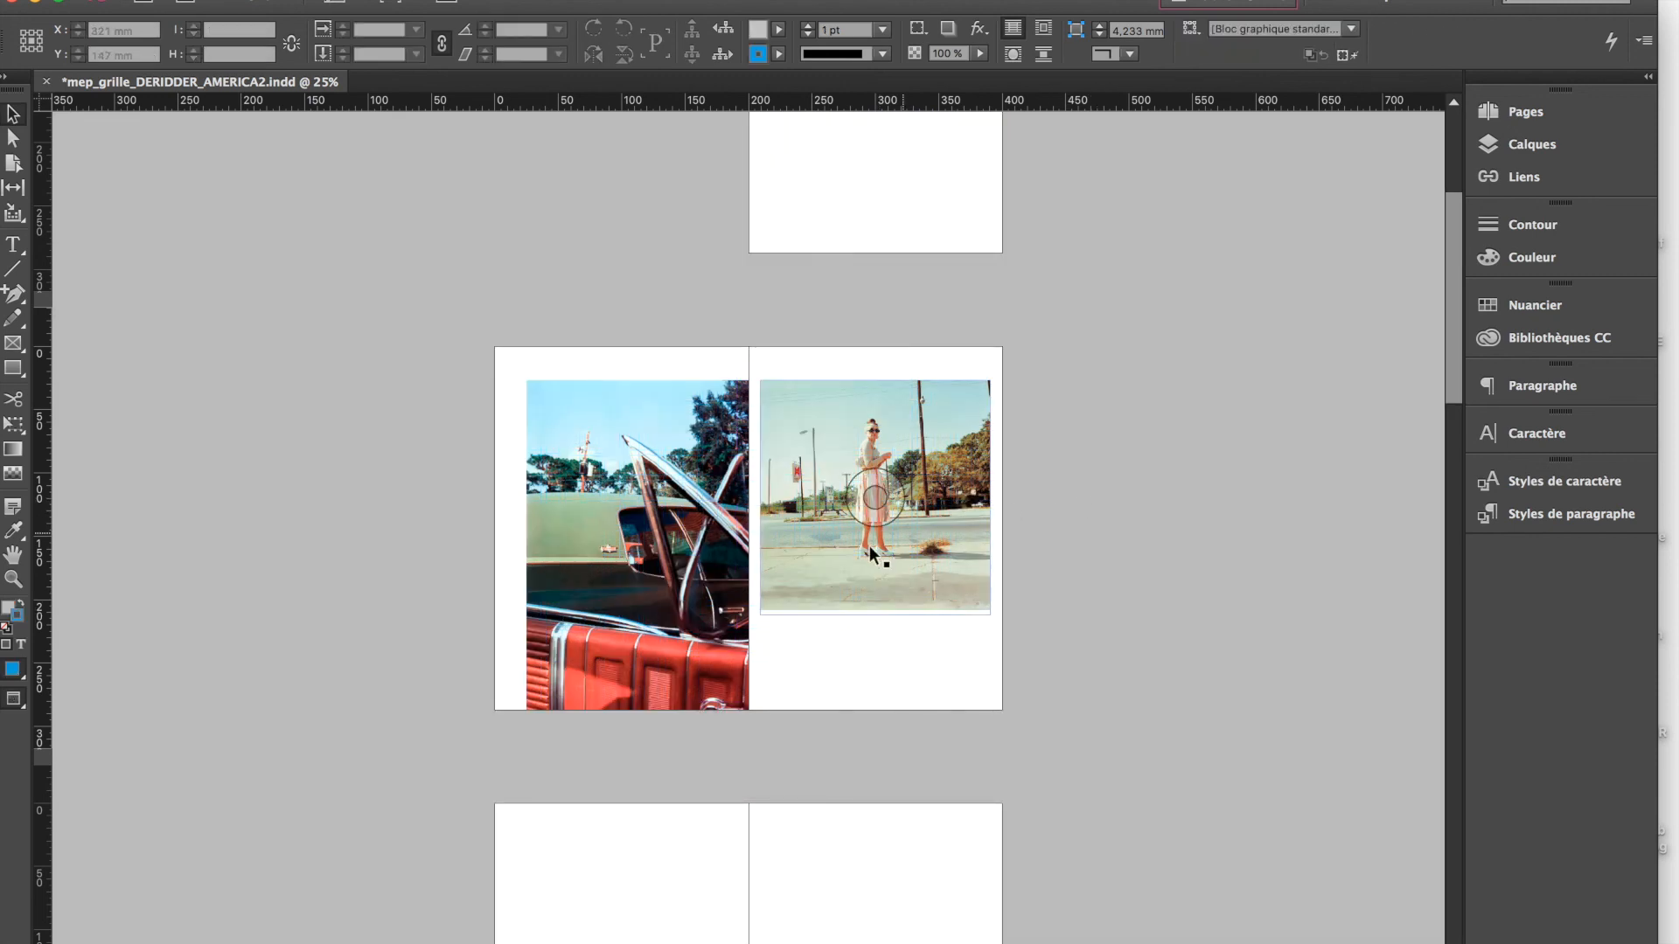
scroll(1002, 670, "down", 2)
scroll(1001, 670, "down", 8)
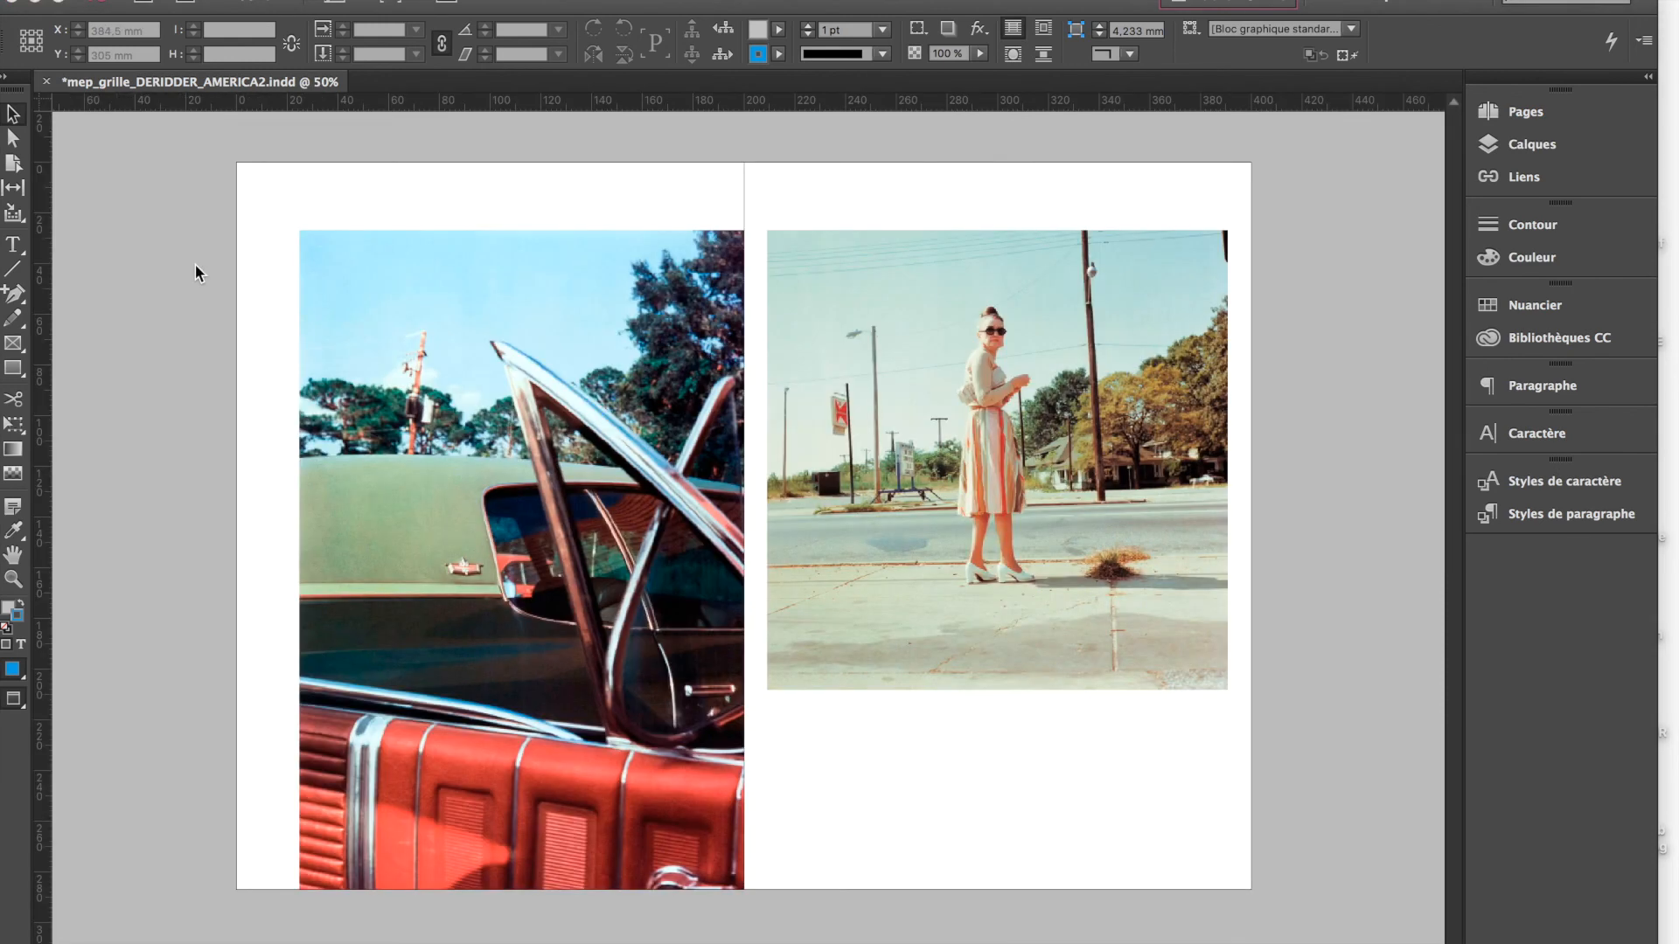
Inspect the contents of the TEXTES layer and identify the car and woman photos on the spread
left_click(1532, 144)
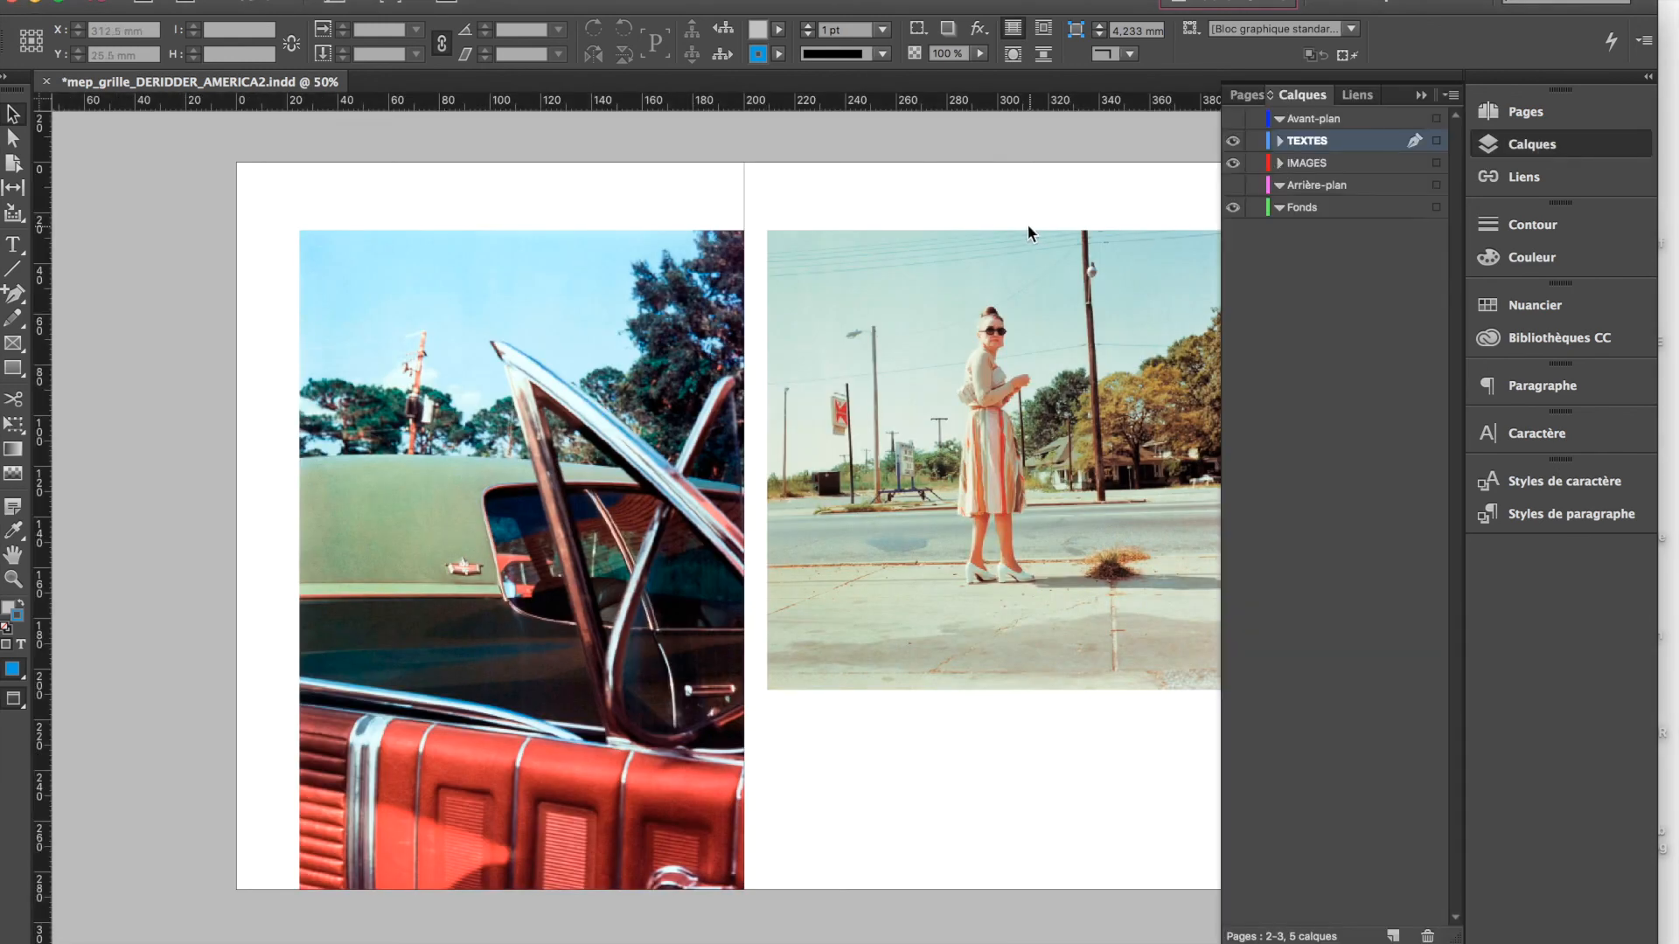
left_click(1280, 140)
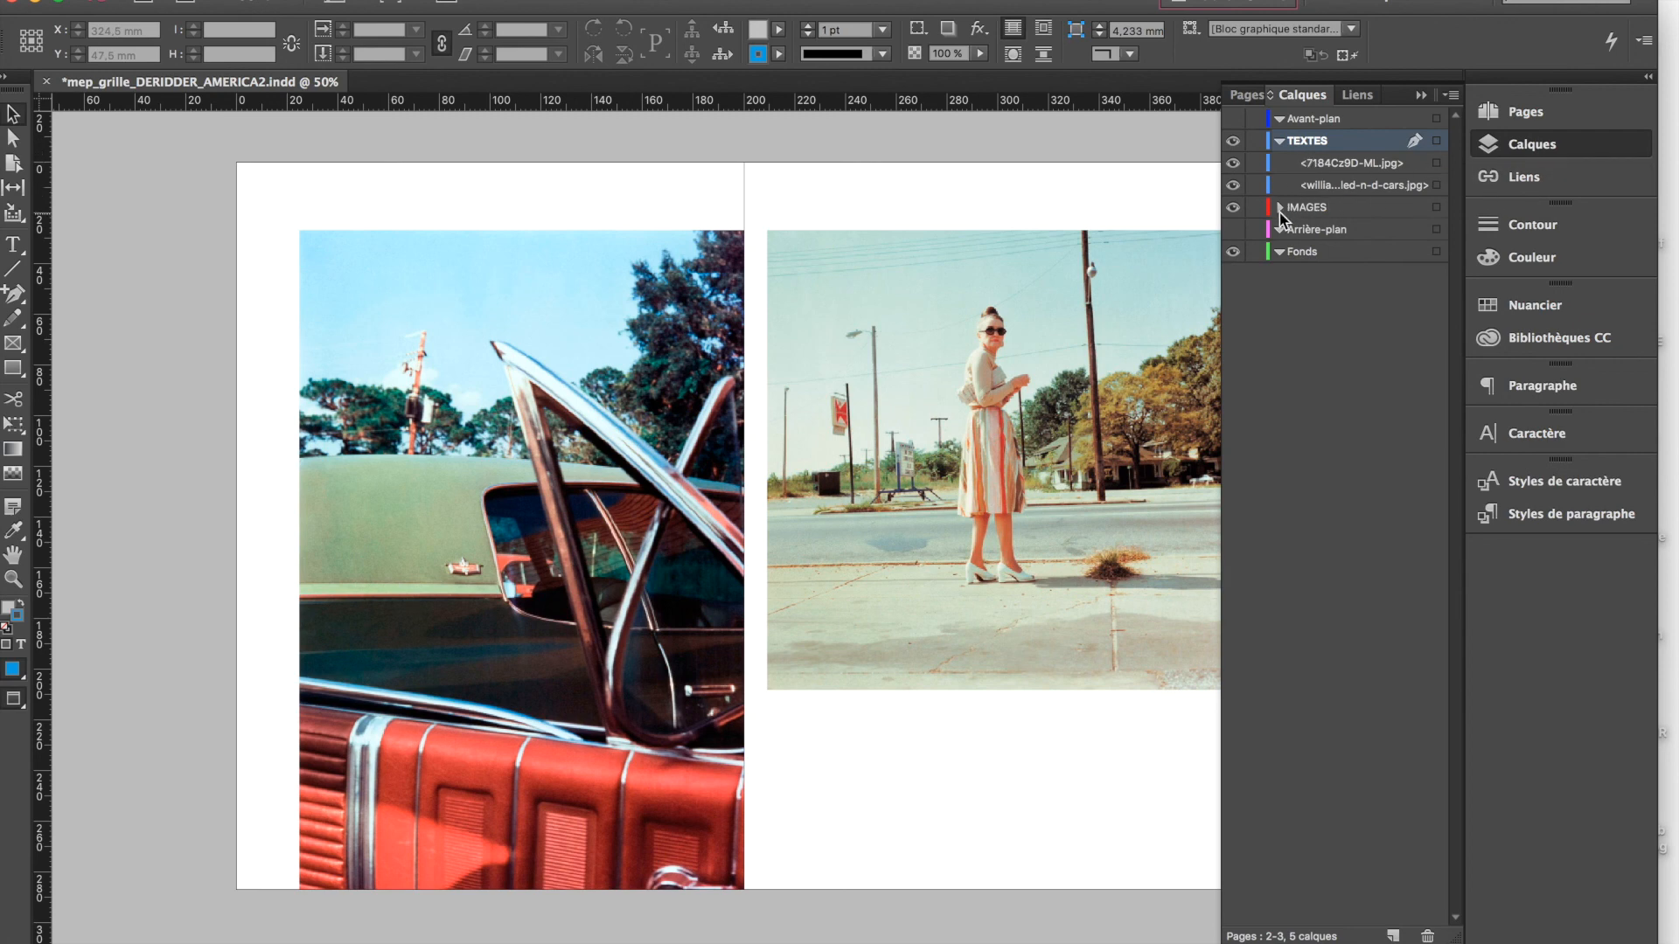
left_click(1422, 165)
left_click(1351, 185)
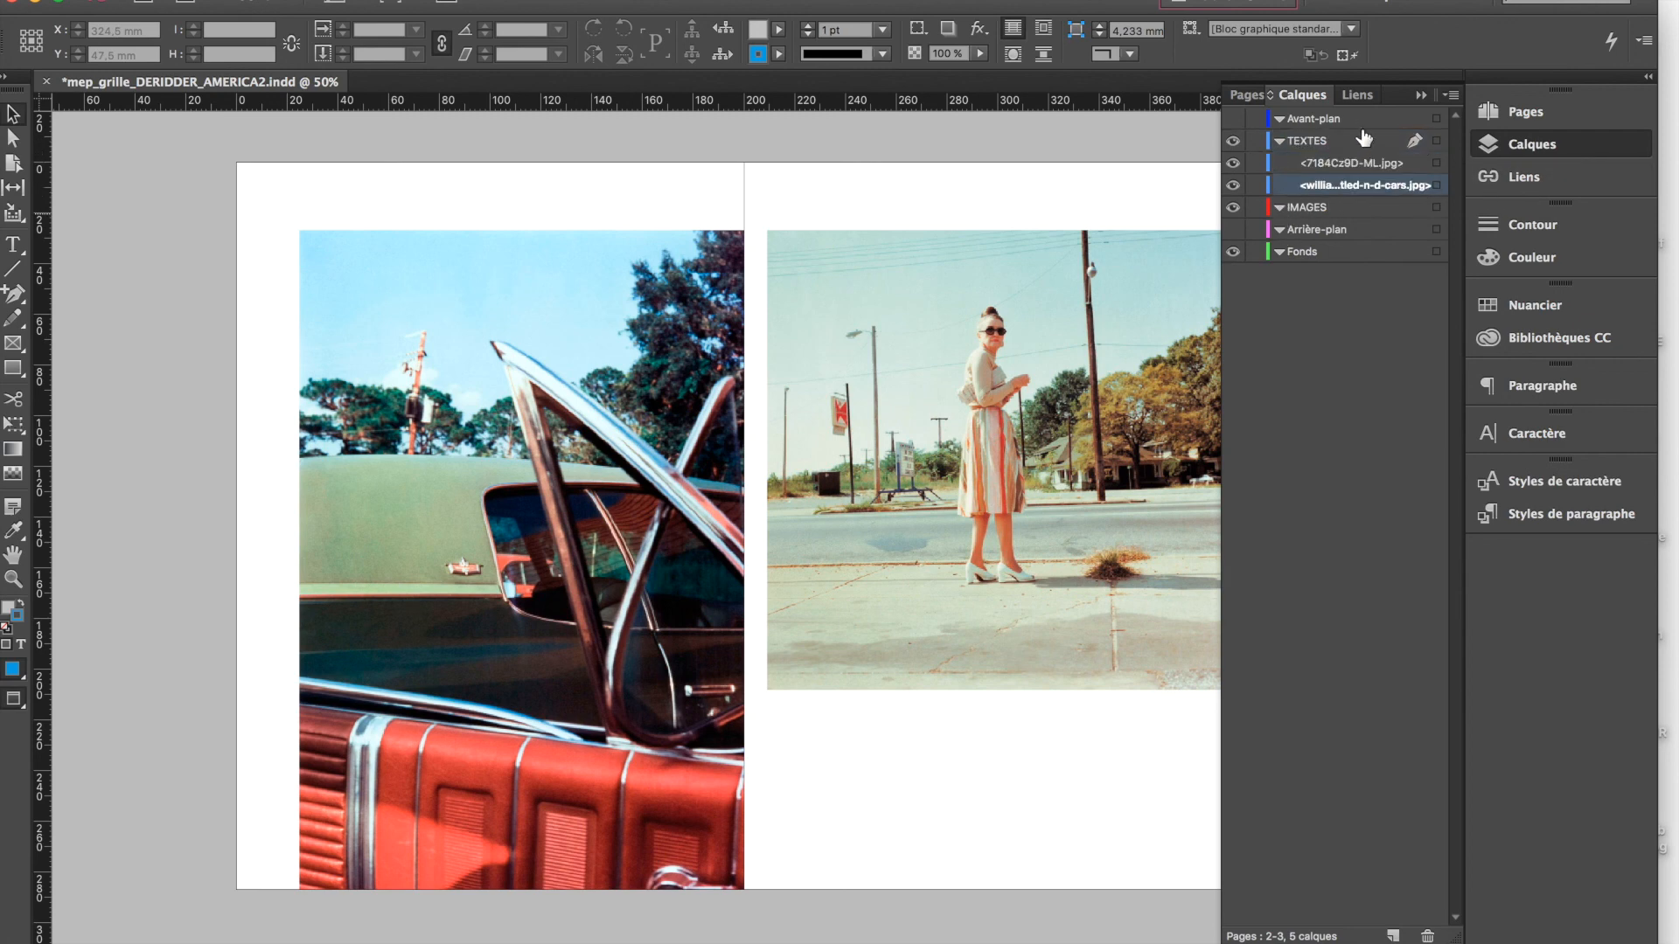
left_click(1336, 166)
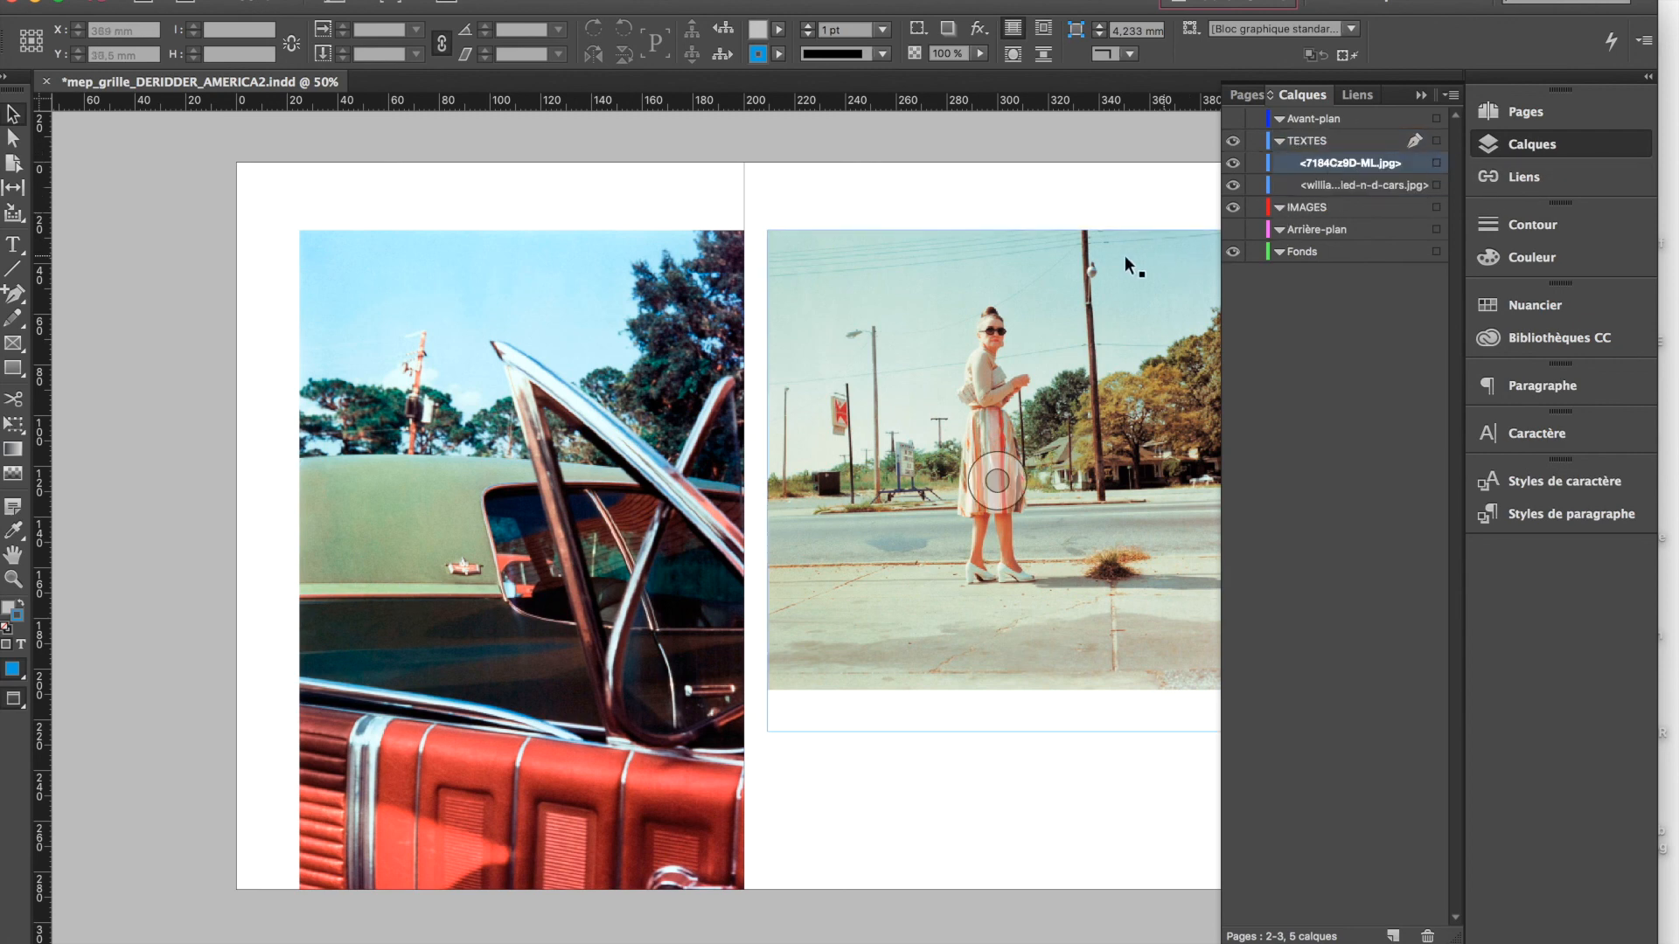
left_click(673, 274)
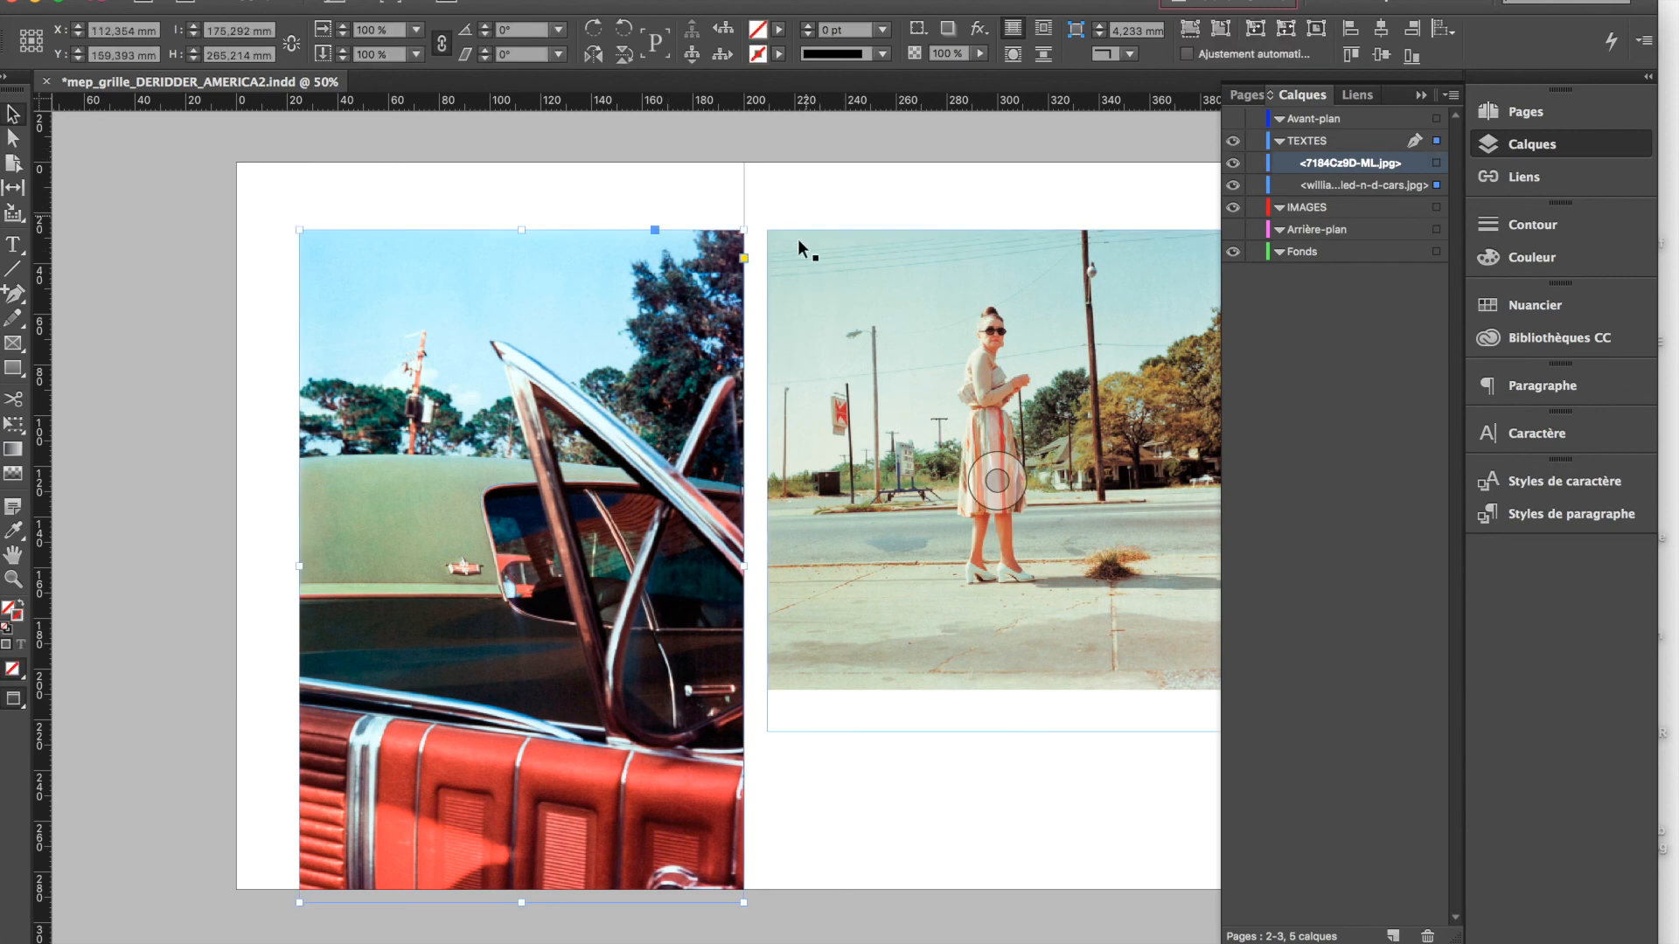
left_click(895, 262)
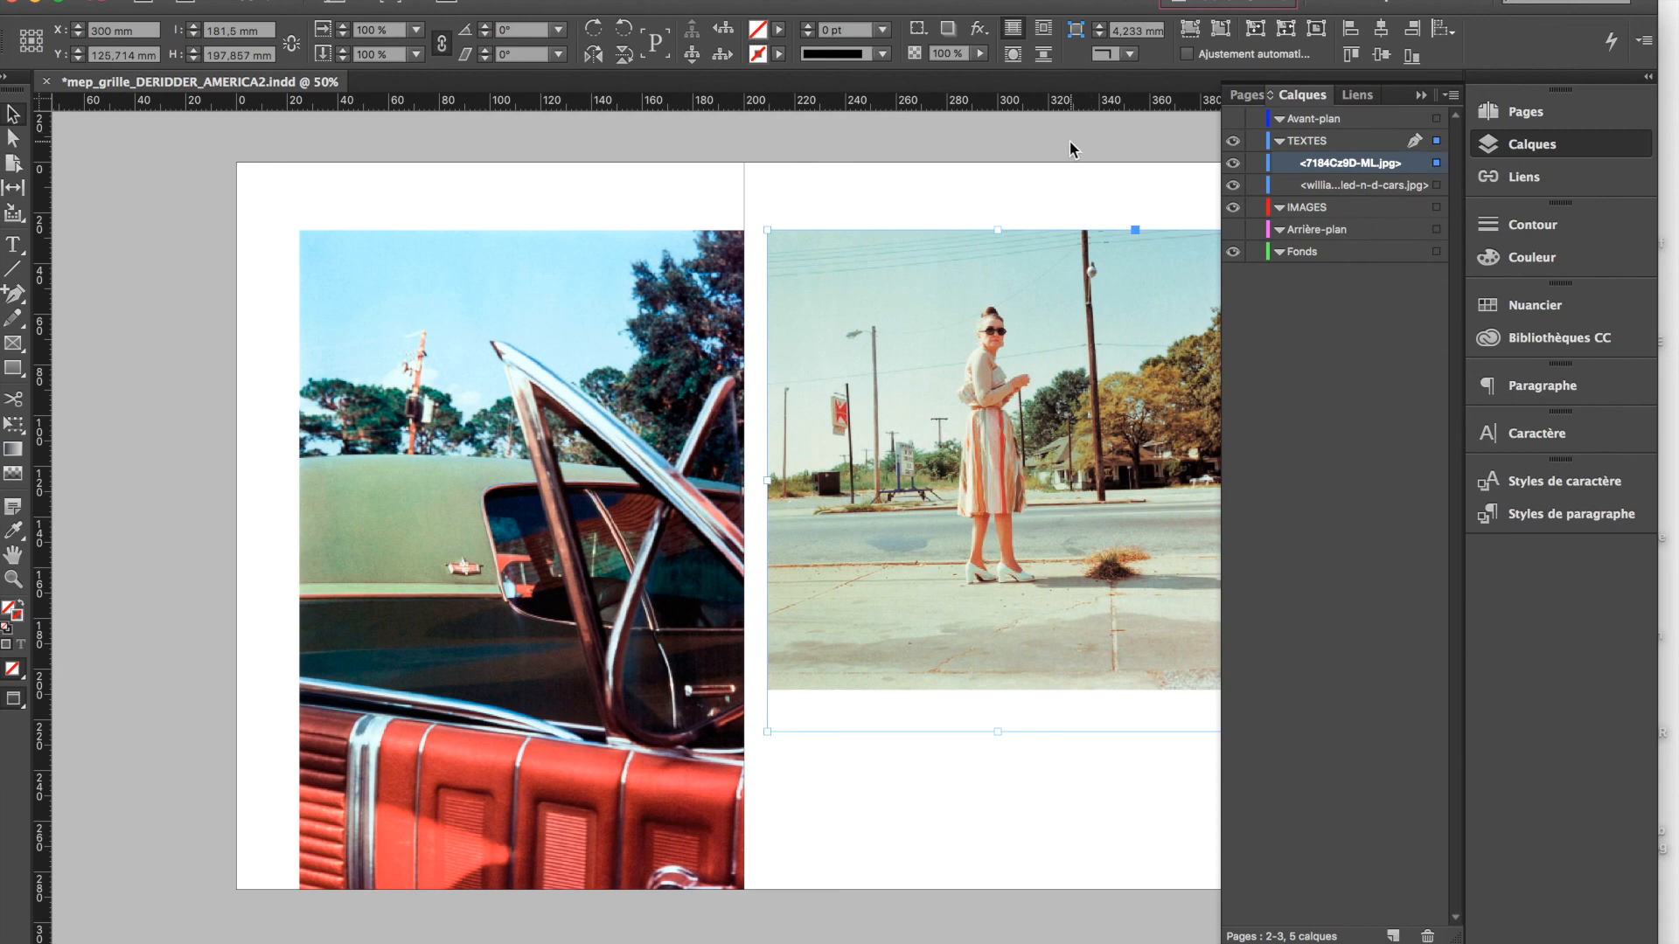
Move the car and woman photos from the TEXTES layer to the IMAGES layer
left_click(1318, 184)
left_click(1280, 143)
left_click(1279, 142)
left_click(1278, 143)
left_click(1278, 142)
left_click(1437, 184)
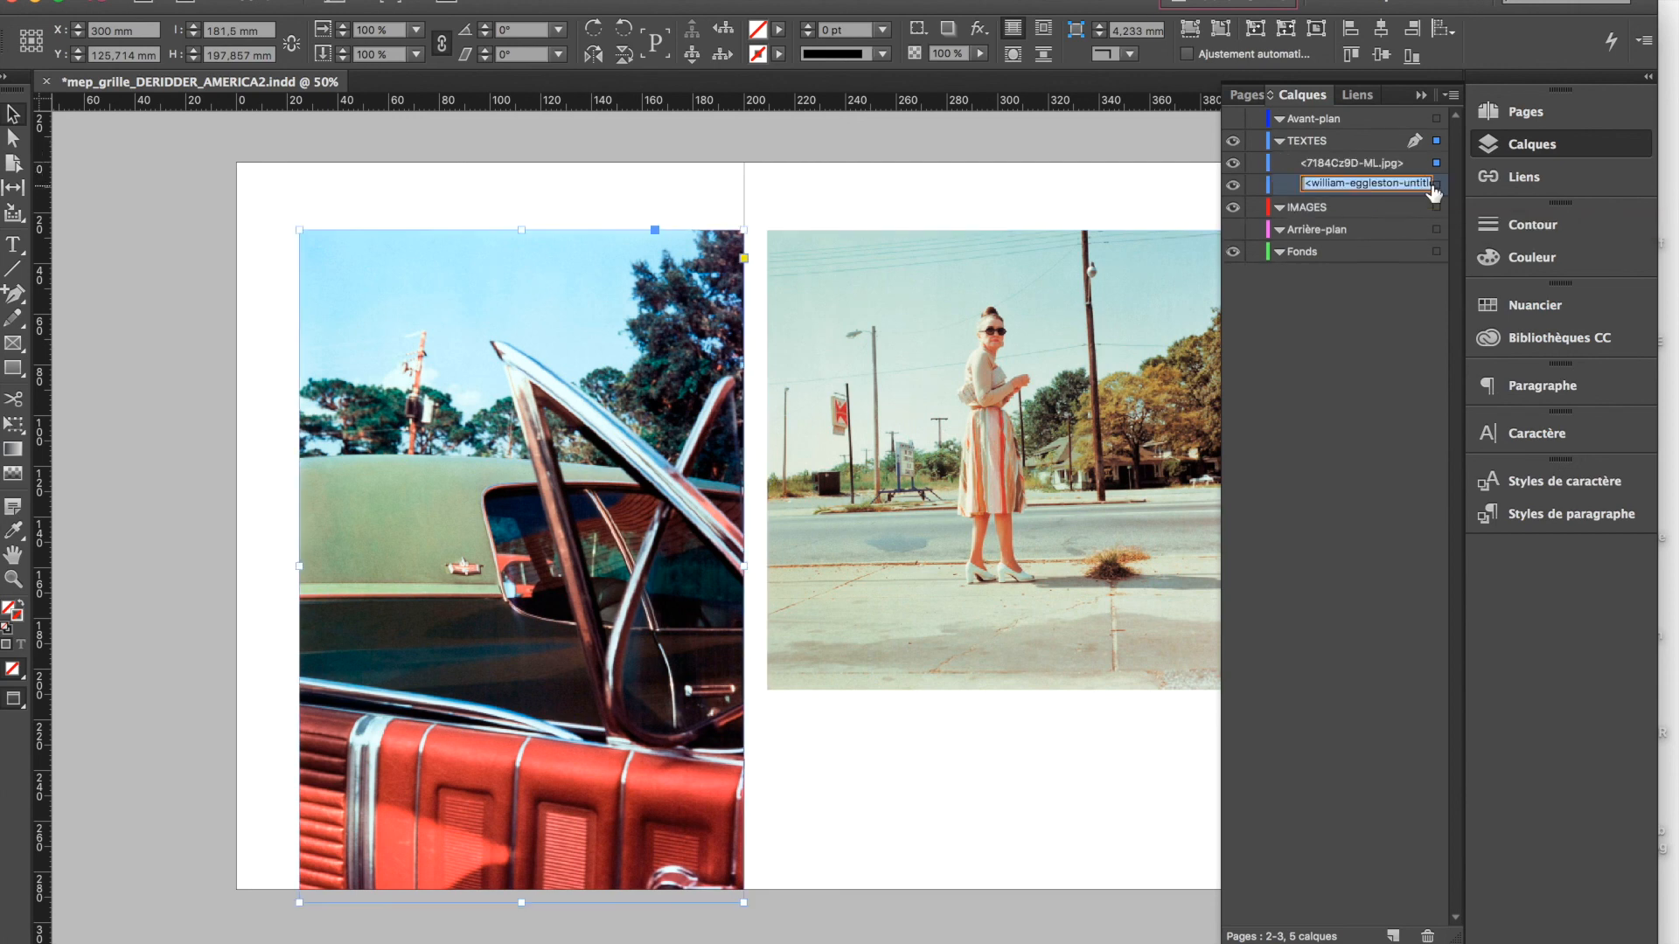
mouse_move(1367, 196)
left_mouse_down()
mouse_move(1363, 219)
mouse_move(1354, 185)
left_mouse_up()
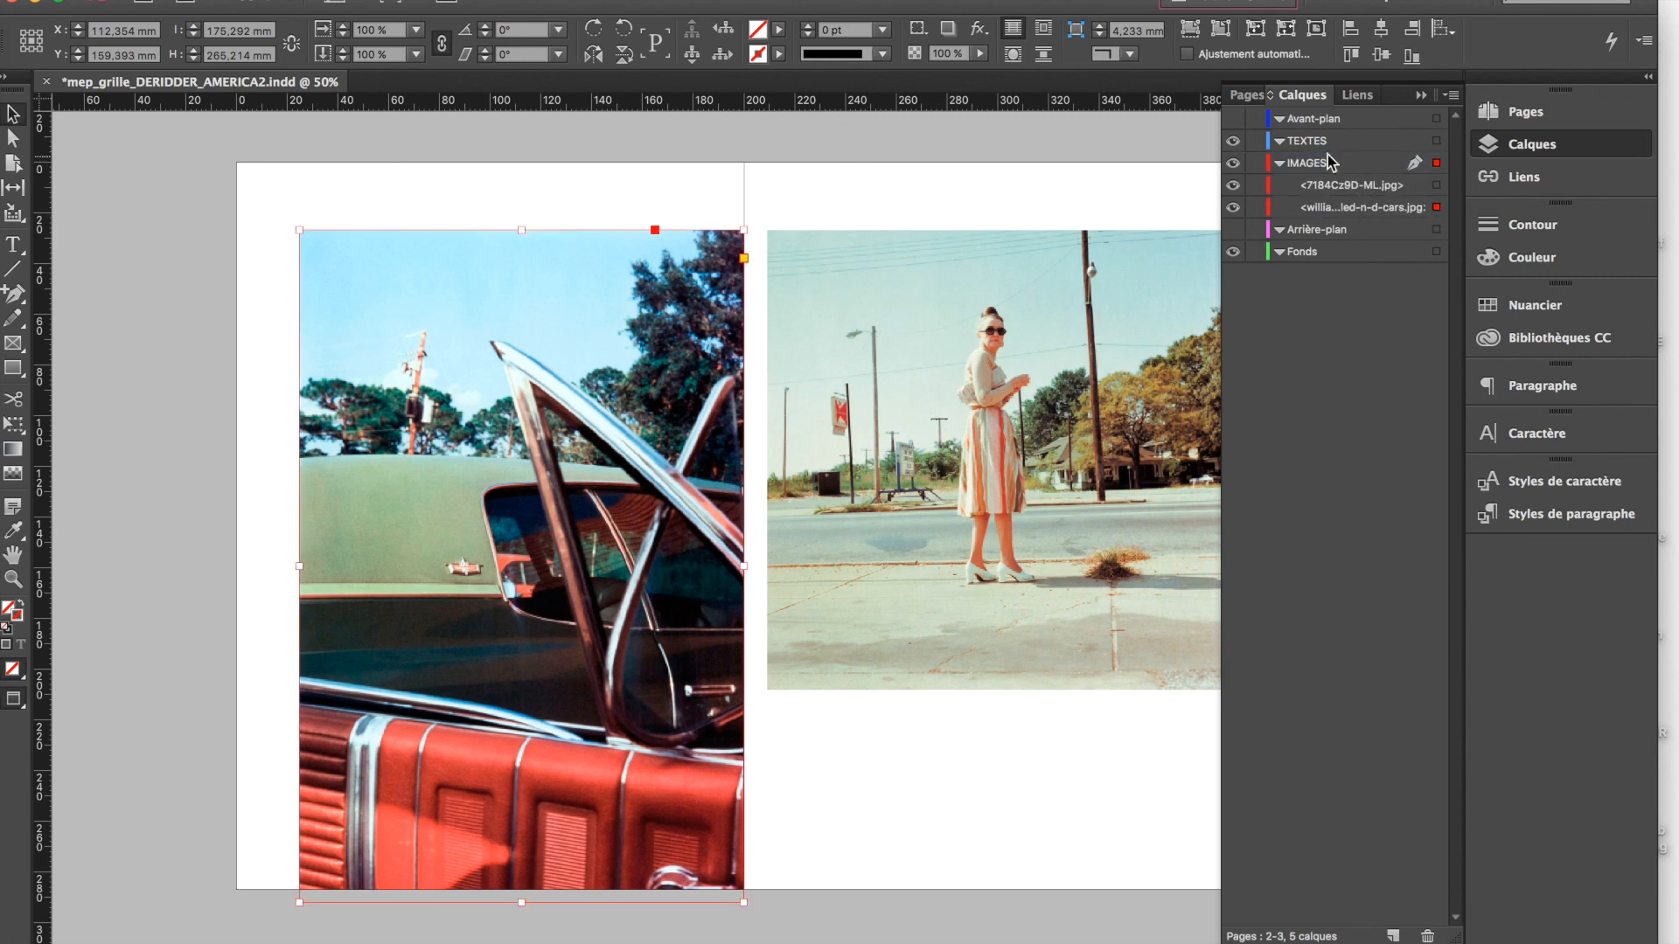
Select everything on the IMAGES layer at once and move it to the TEXTES layer
left_click(827, 326)
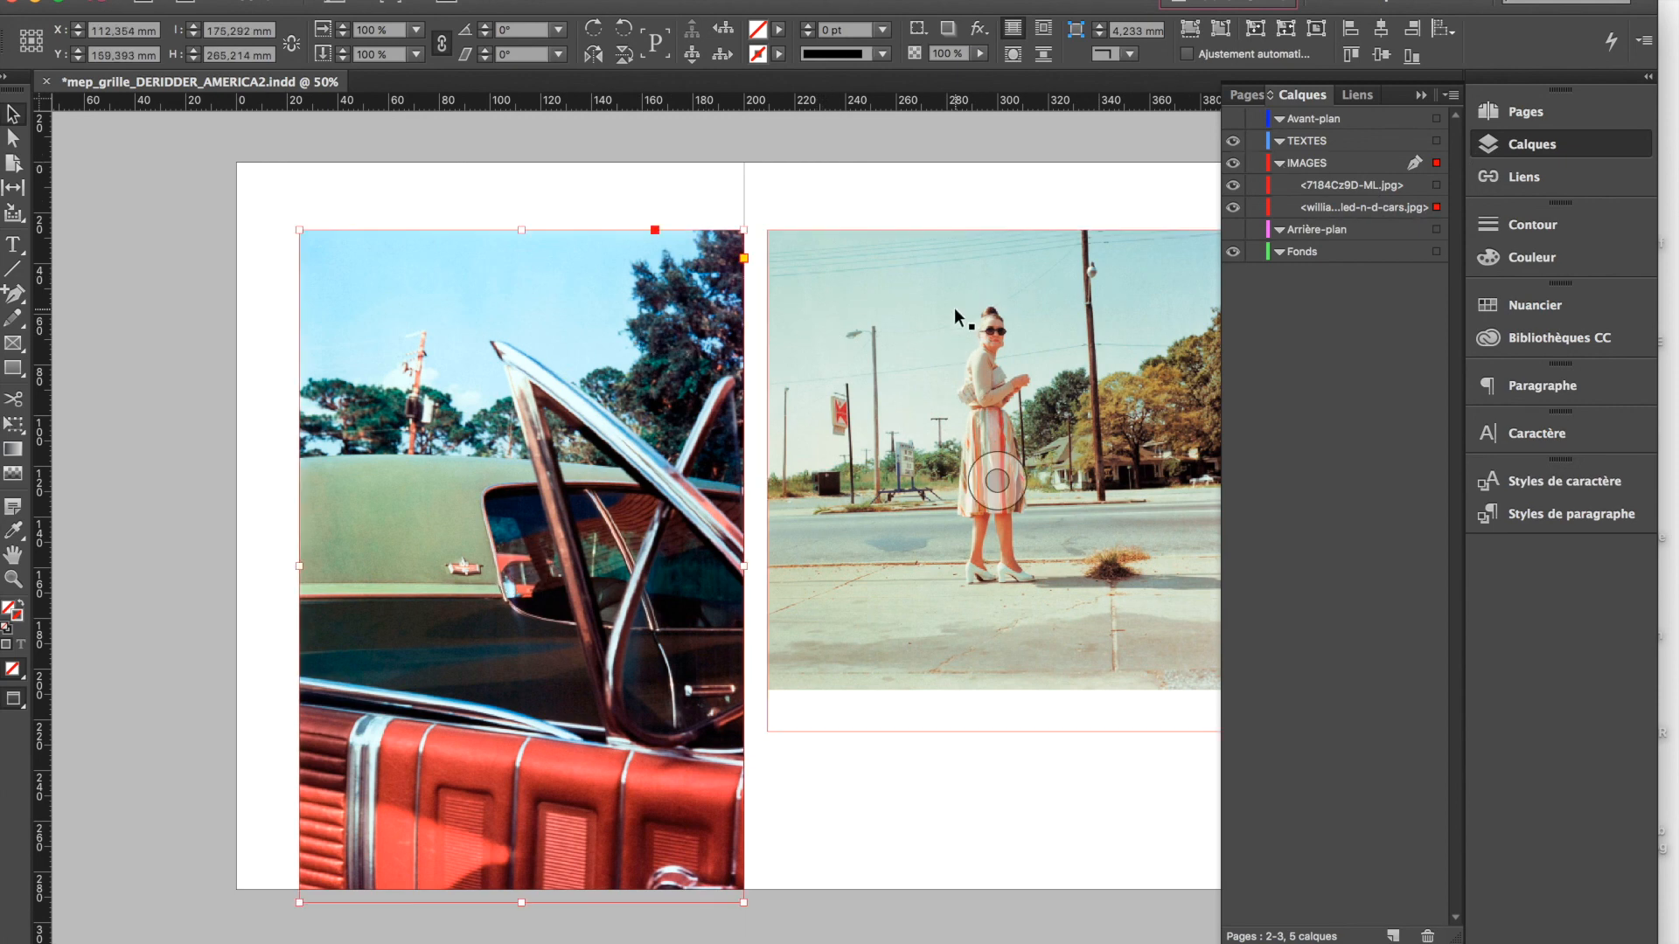
left_click(1006, 211)
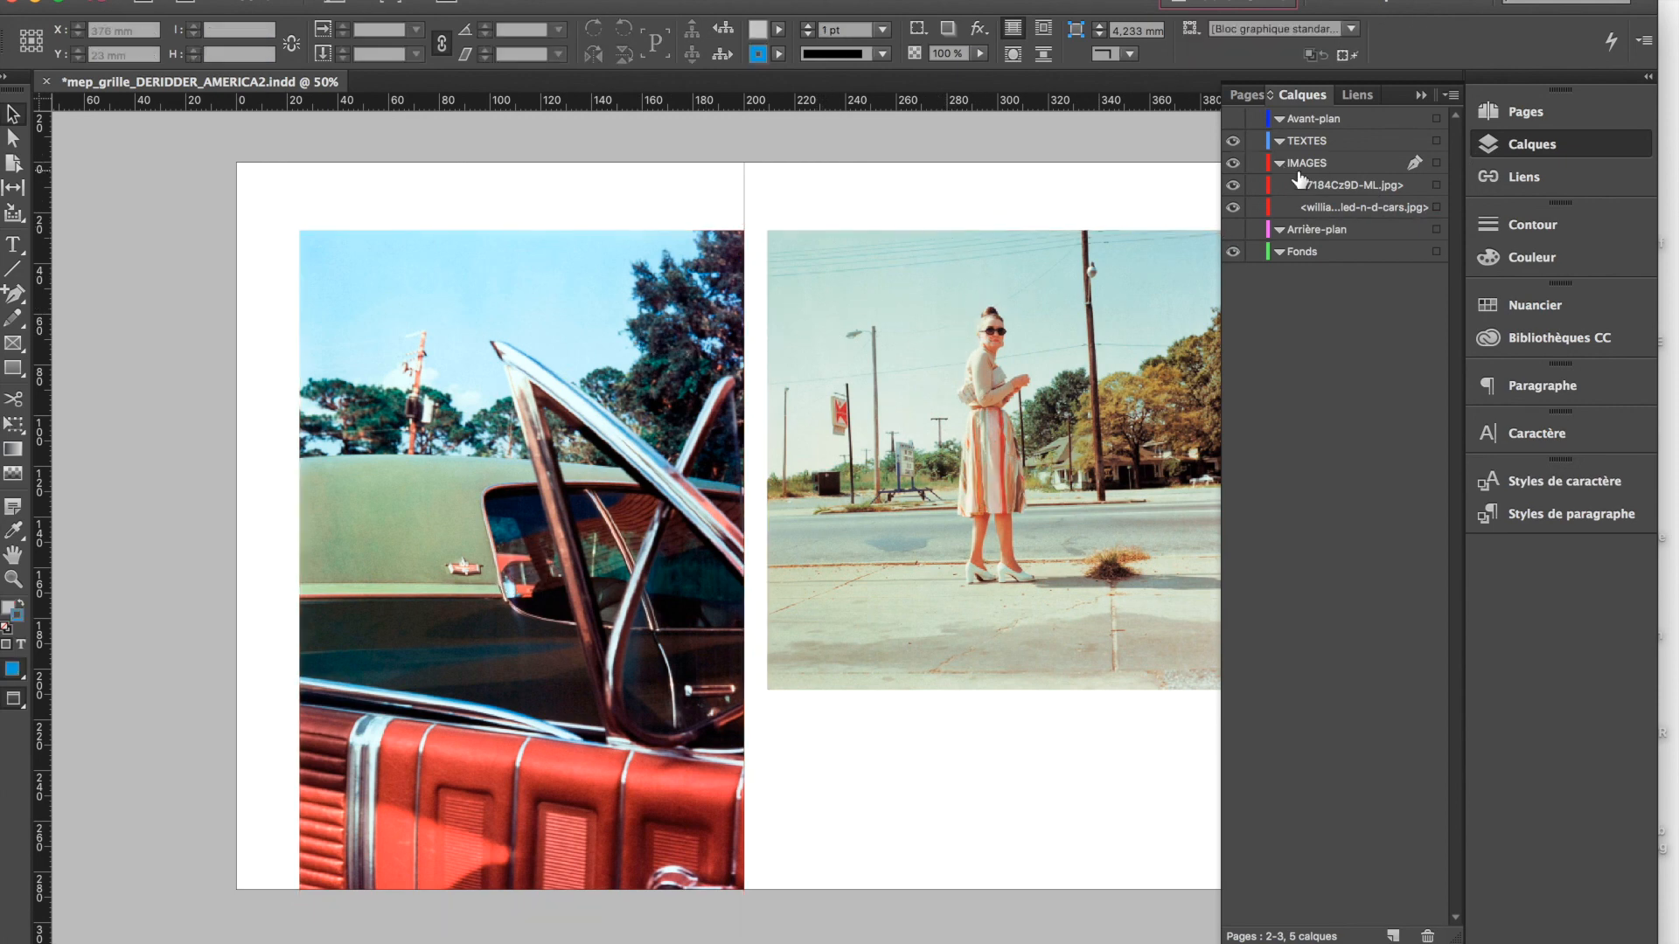
left_click(1436, 165)
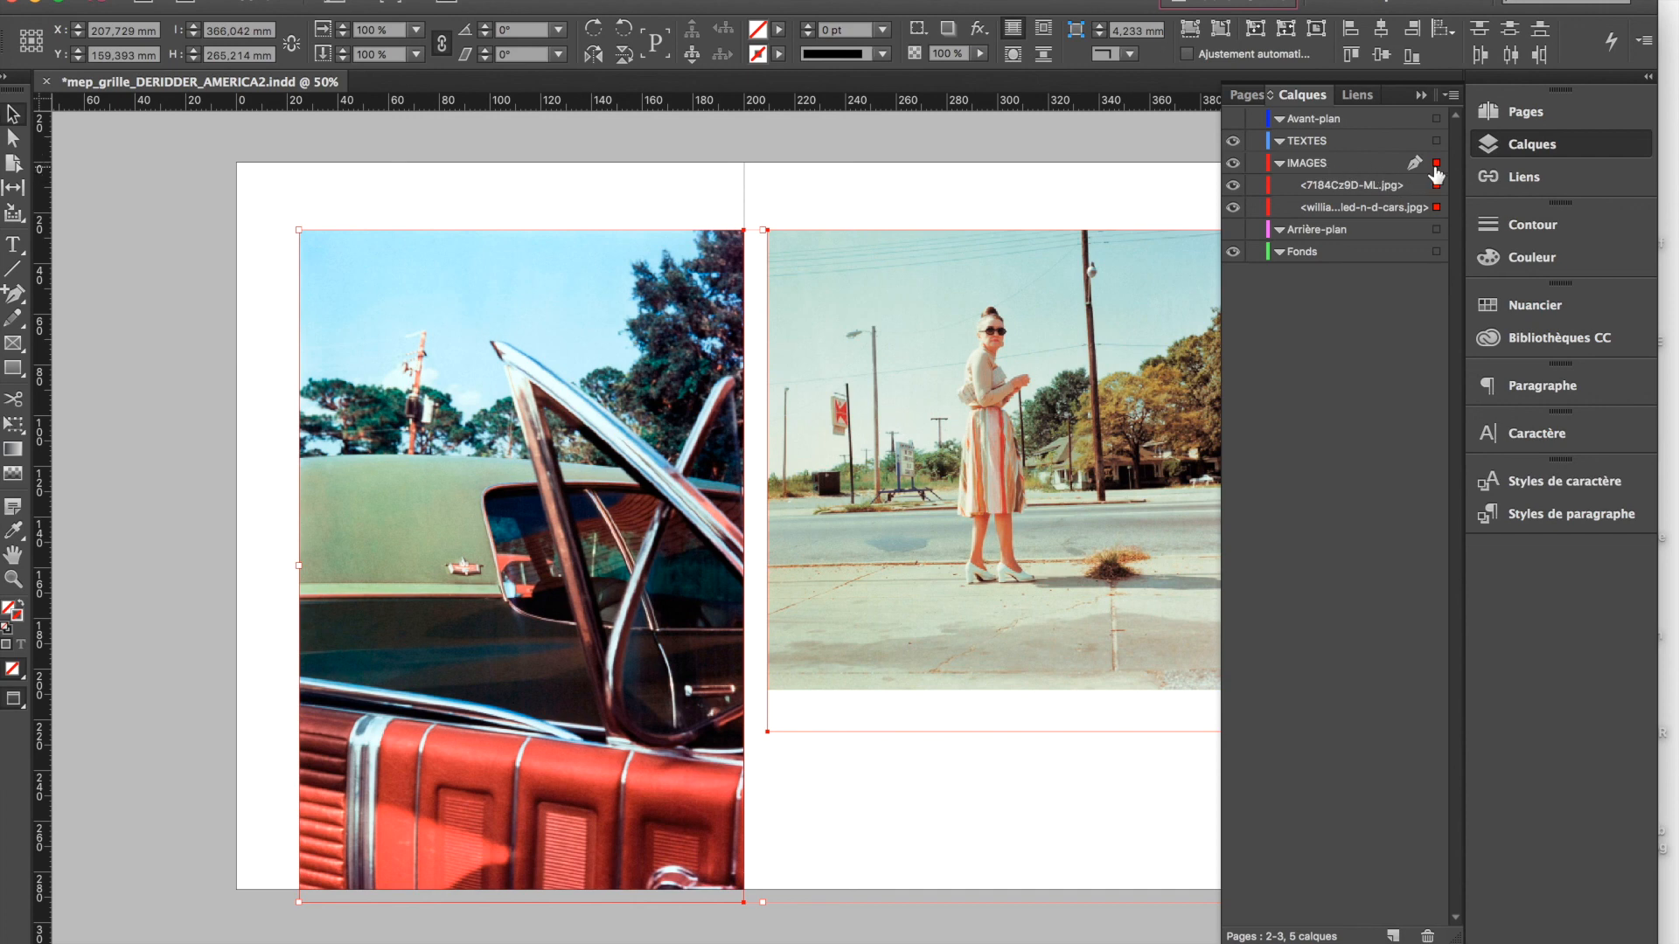
left_click_drag(1437, 152, 1436, 142)
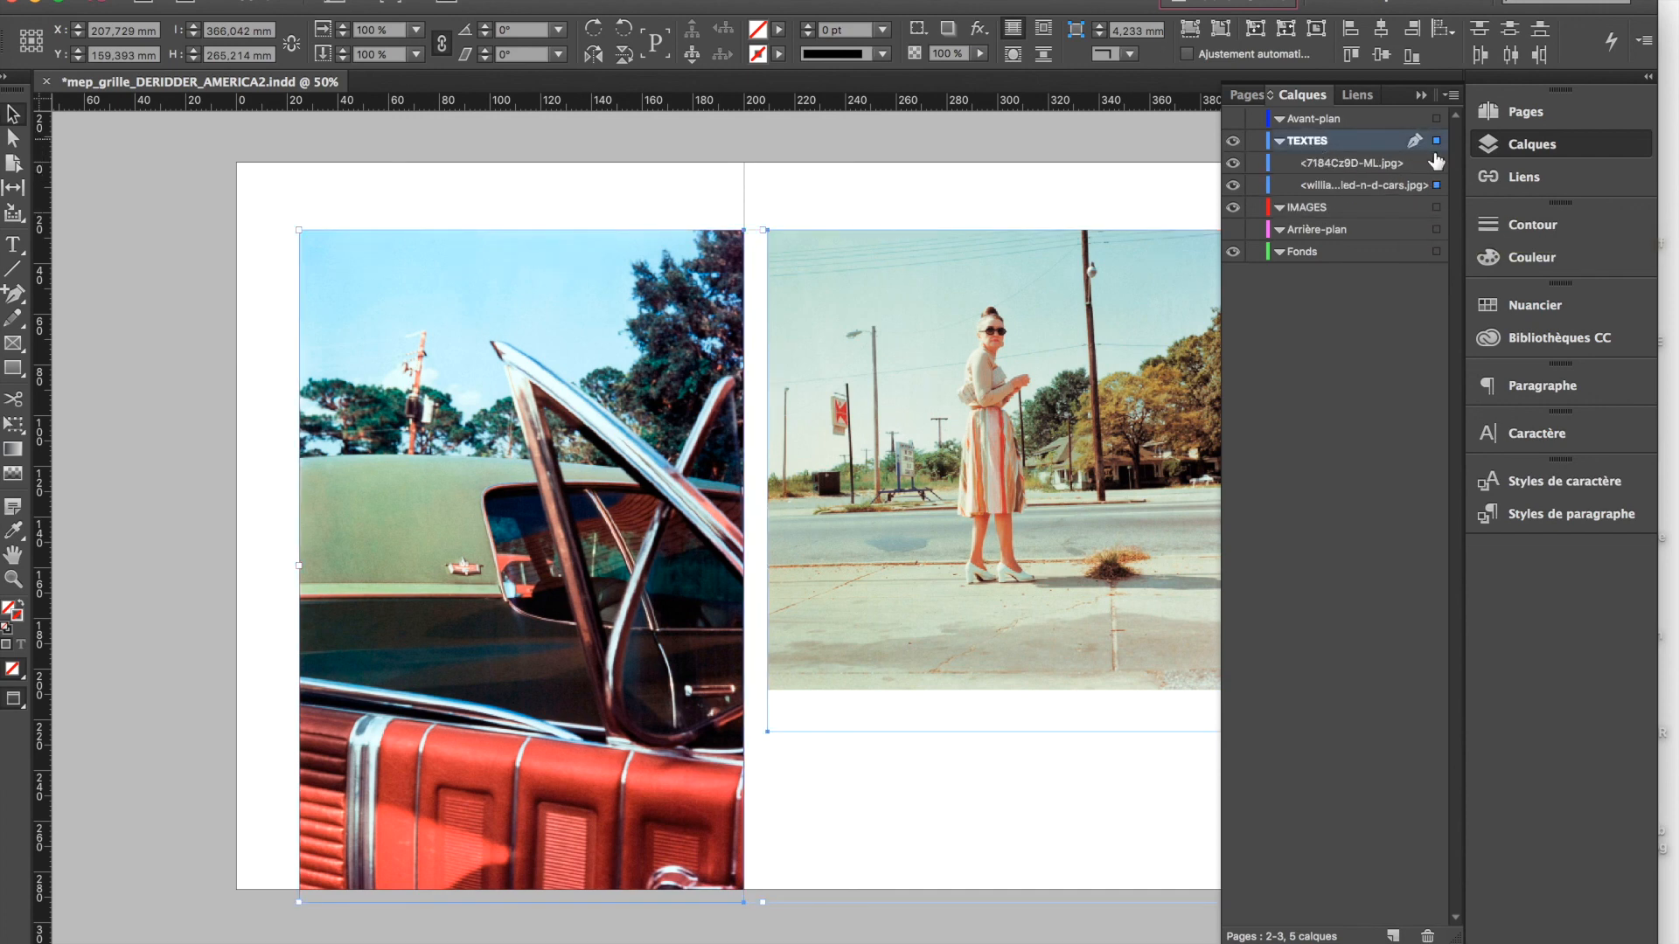
Return both selected photos from the TEXTES layer to the IMAGES layer and collapse the layer contents
left_click(1279, 141)
left_click(1280, 141)
left_click(1279, 141)
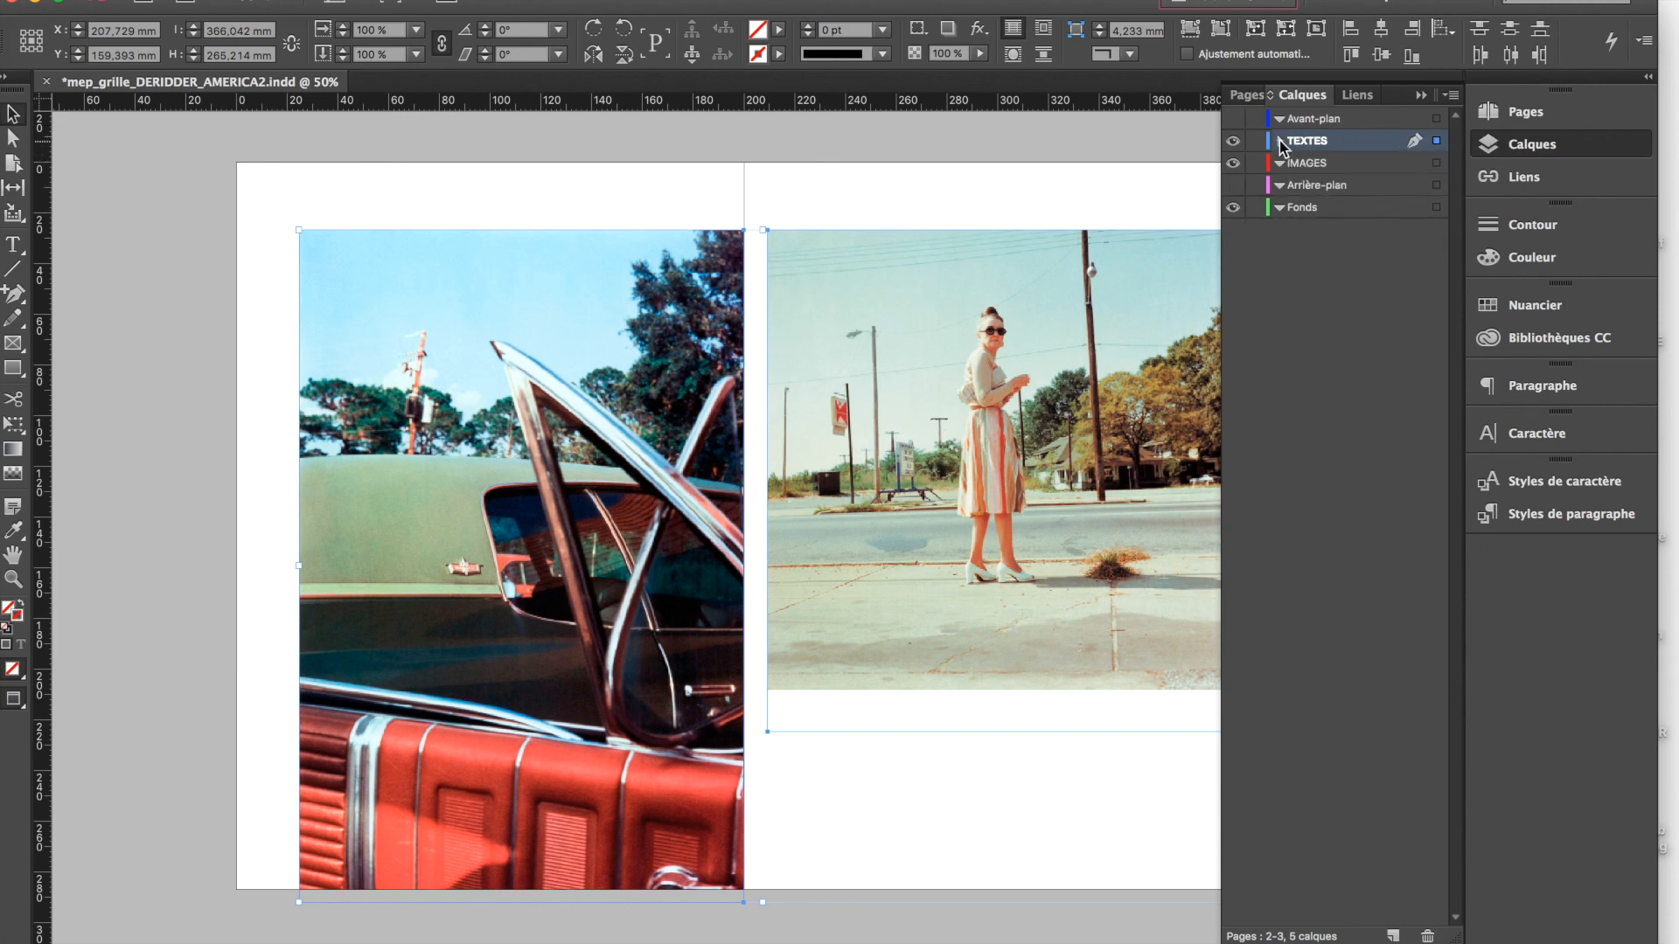
left_click(1280, 140)
left_click_drag(1436, 141, 1437, 208)
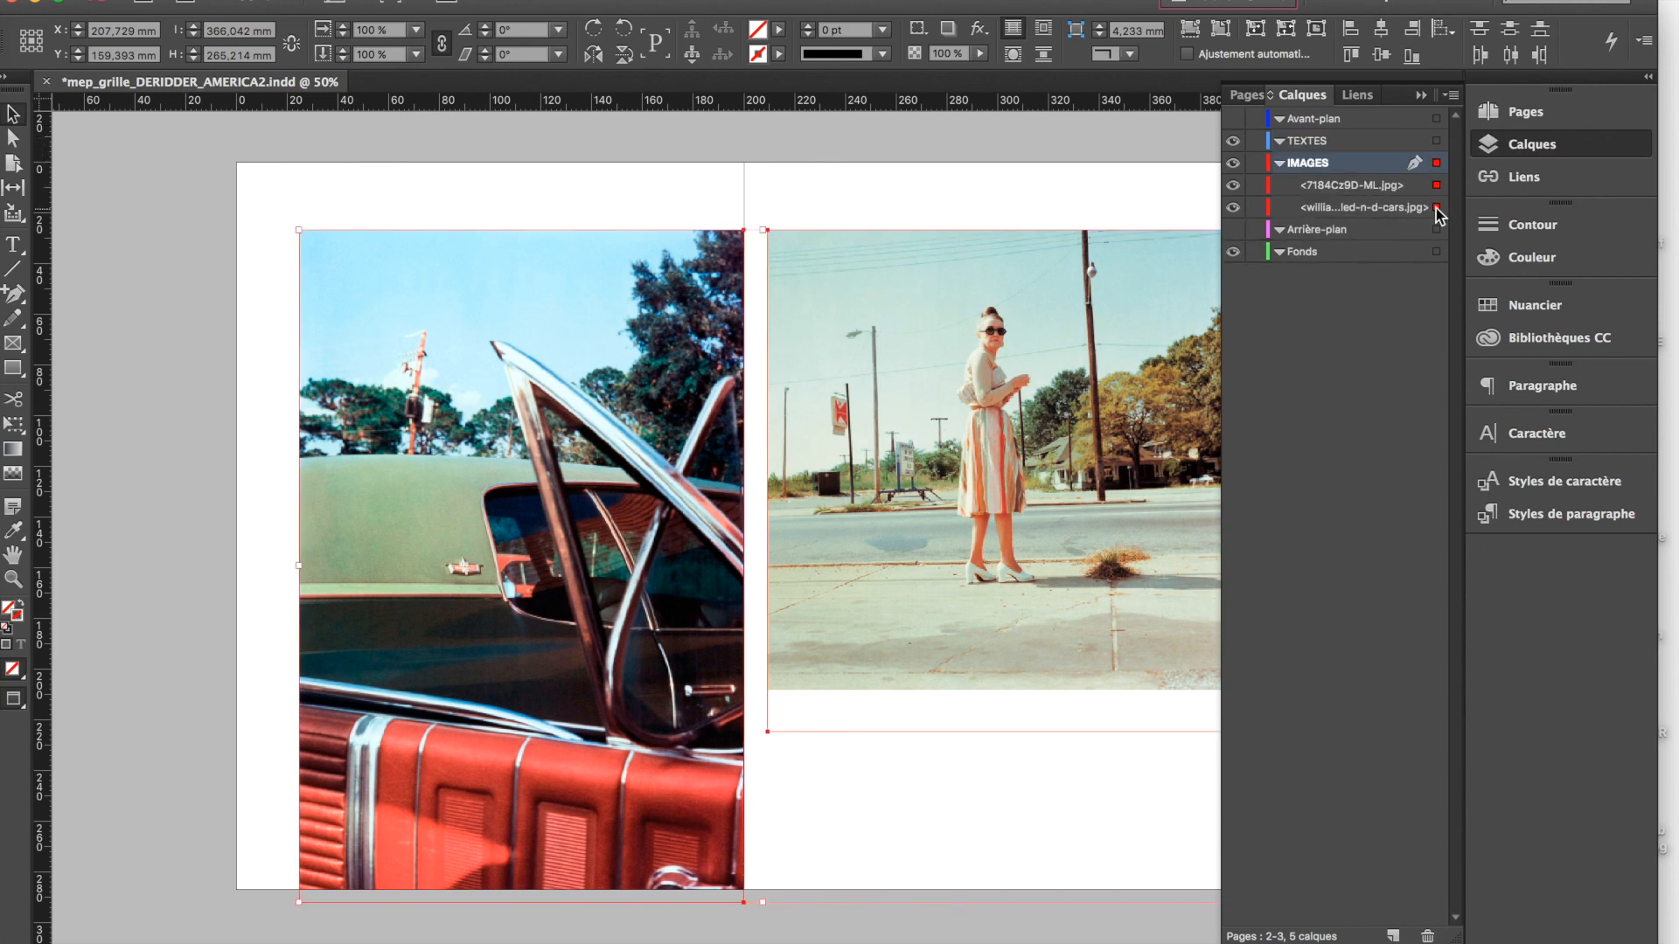
left_click(1279, 164)
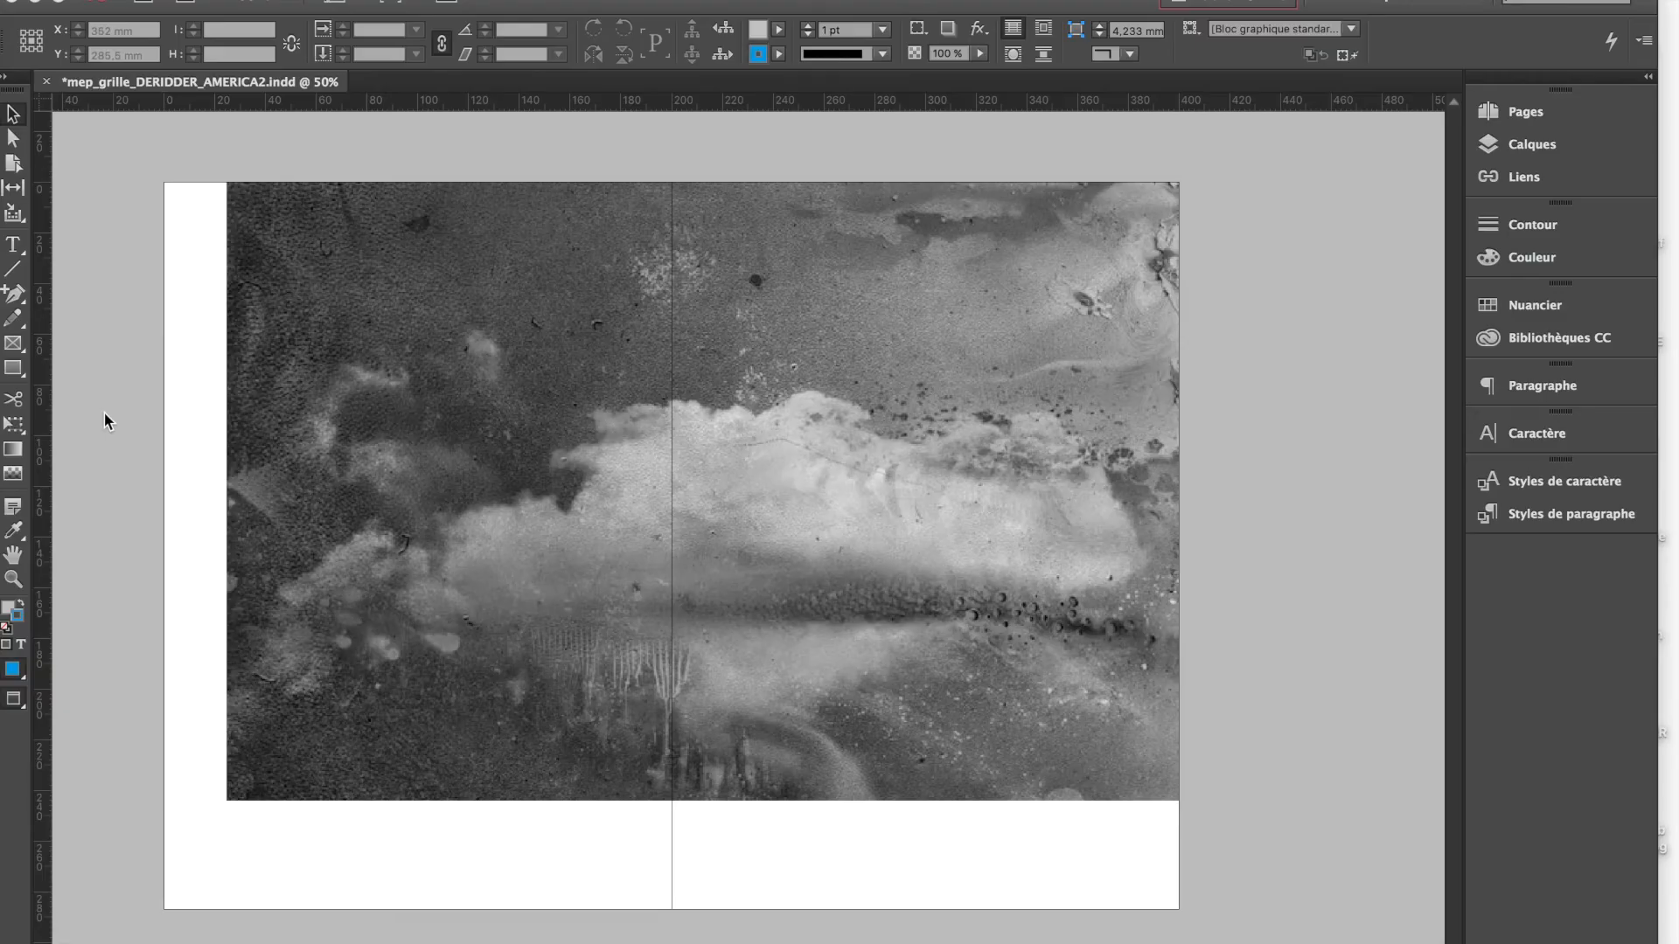
On the Fonds layer, draw a 410 × 297 mm rectangle covering spread 4-5 out to the bleed, with guides shown
scroll(103, 412, "left", 4)
scroll(103, 411, "down", 1)
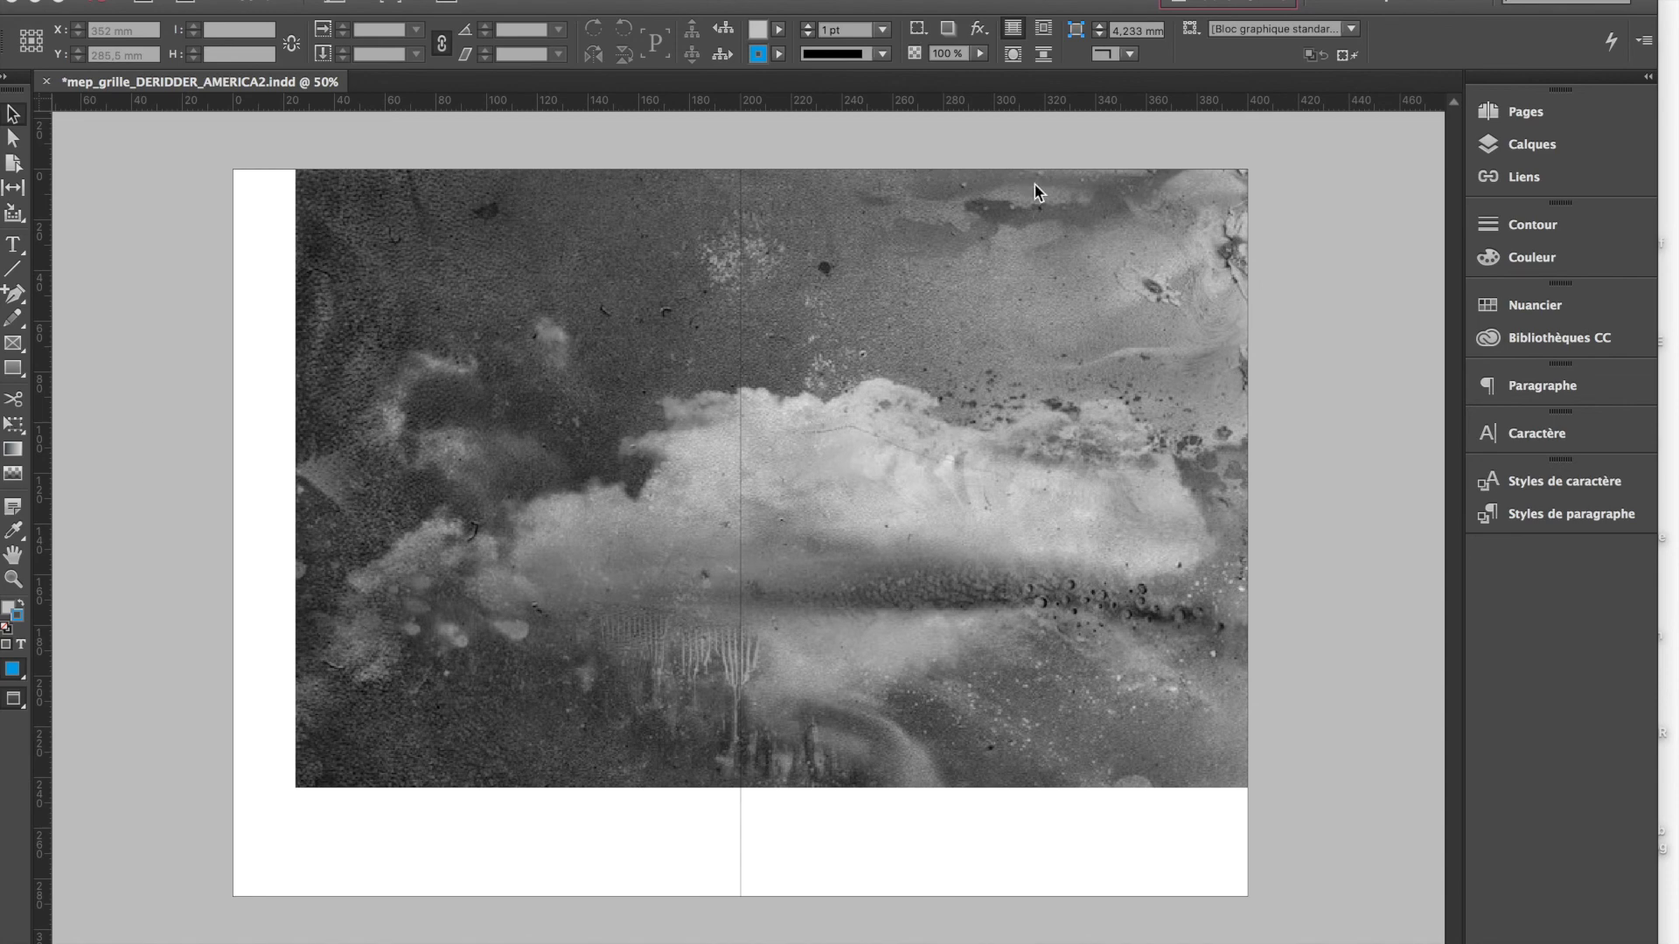
left_click(1382, 208)
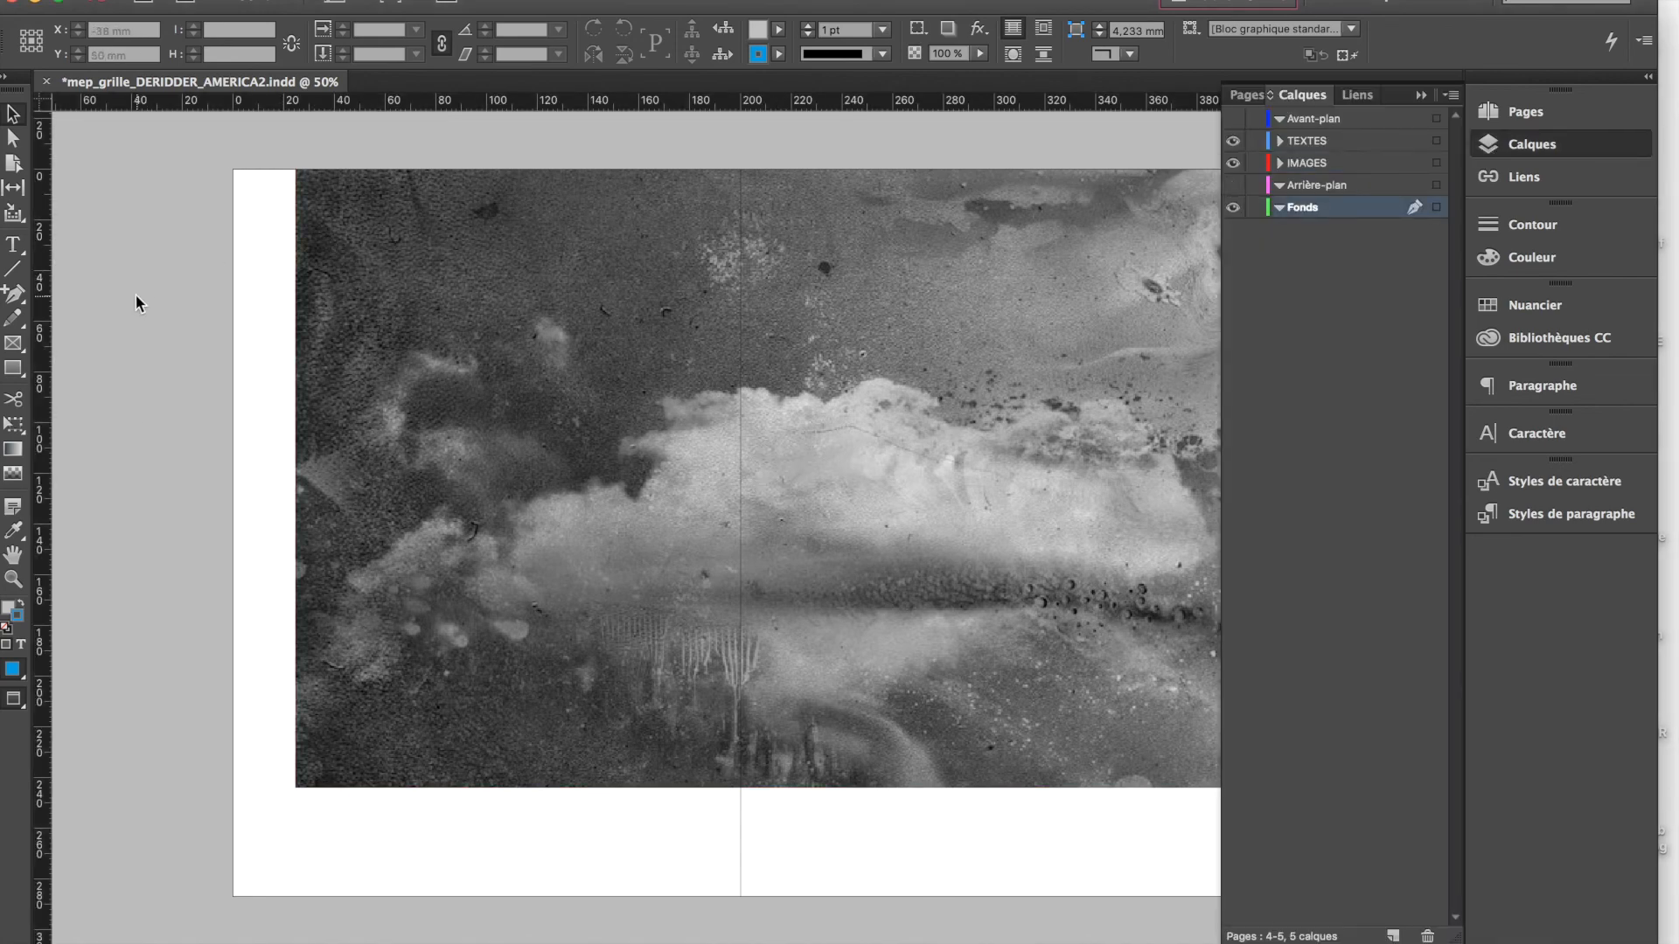
key("w")
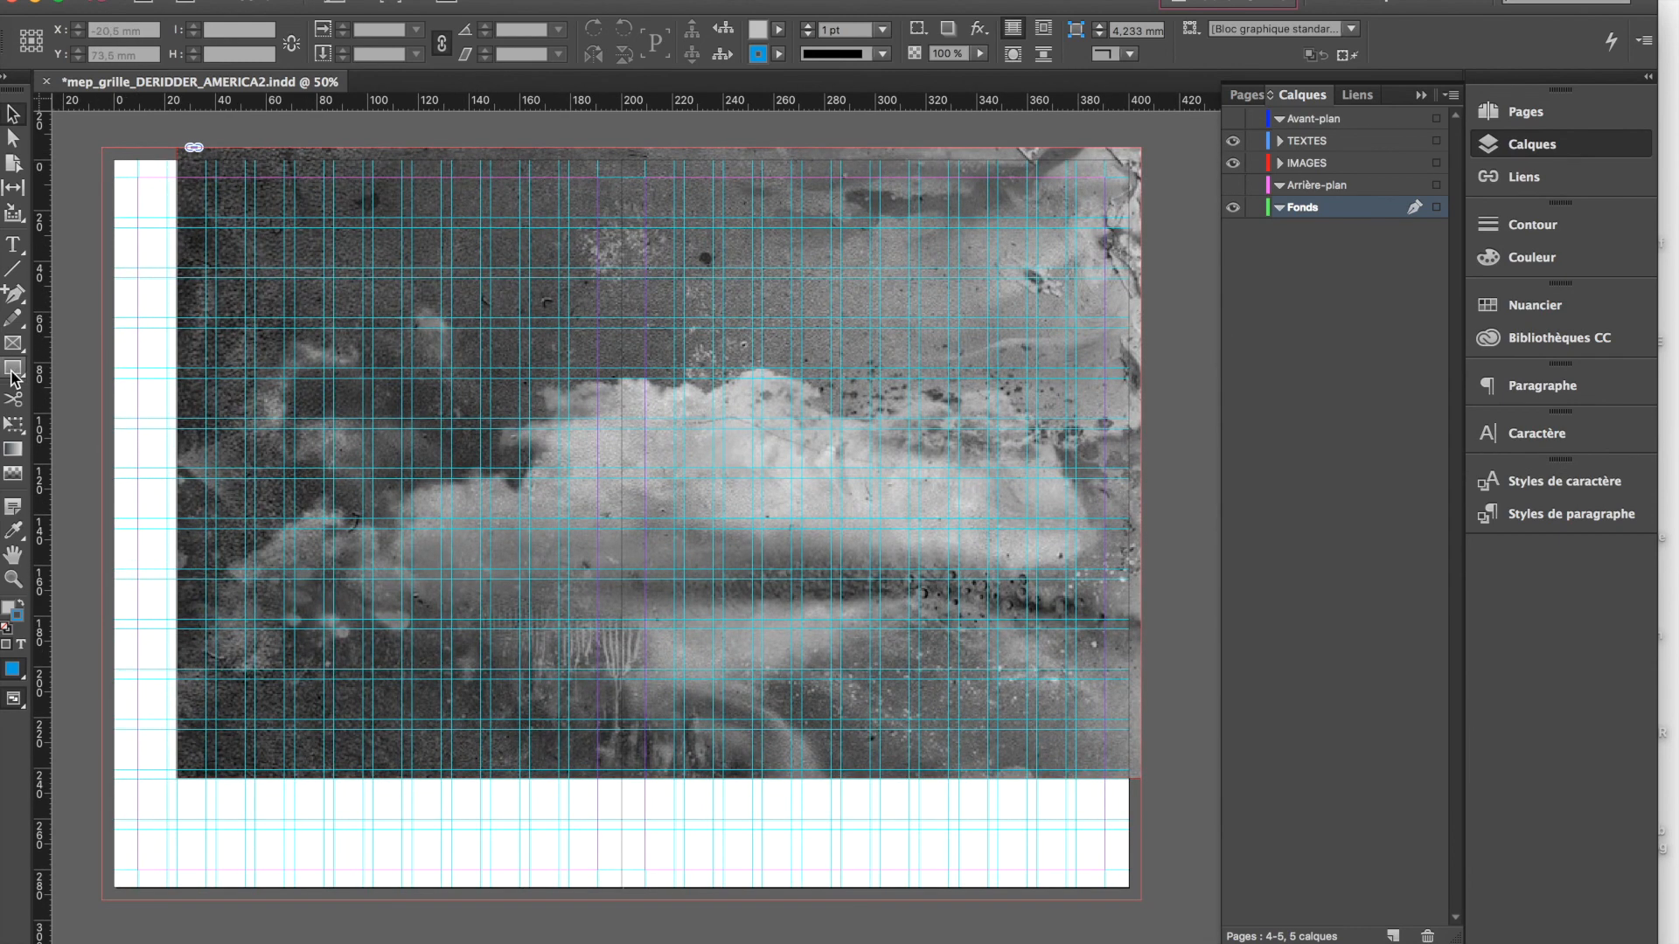
left_click(14, 375)
left_click_drag(103, 148, 1143, 901)
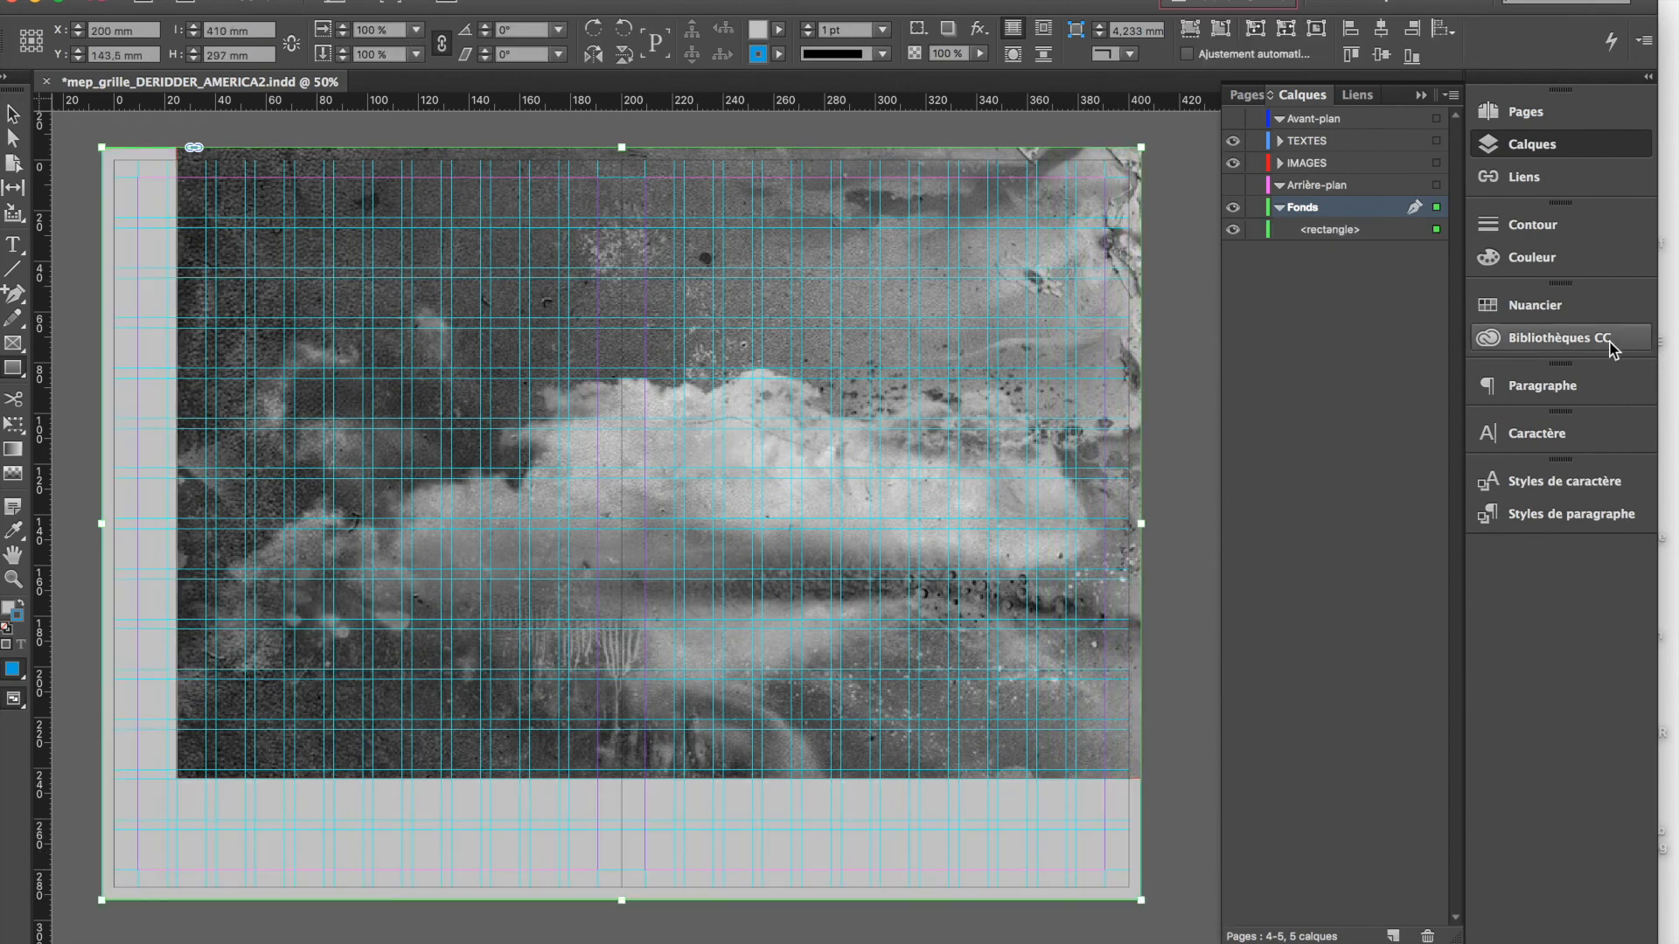
Fill the background rectangle with the blue swatch R=0 V=0 B=193
left_click(1521, 304)
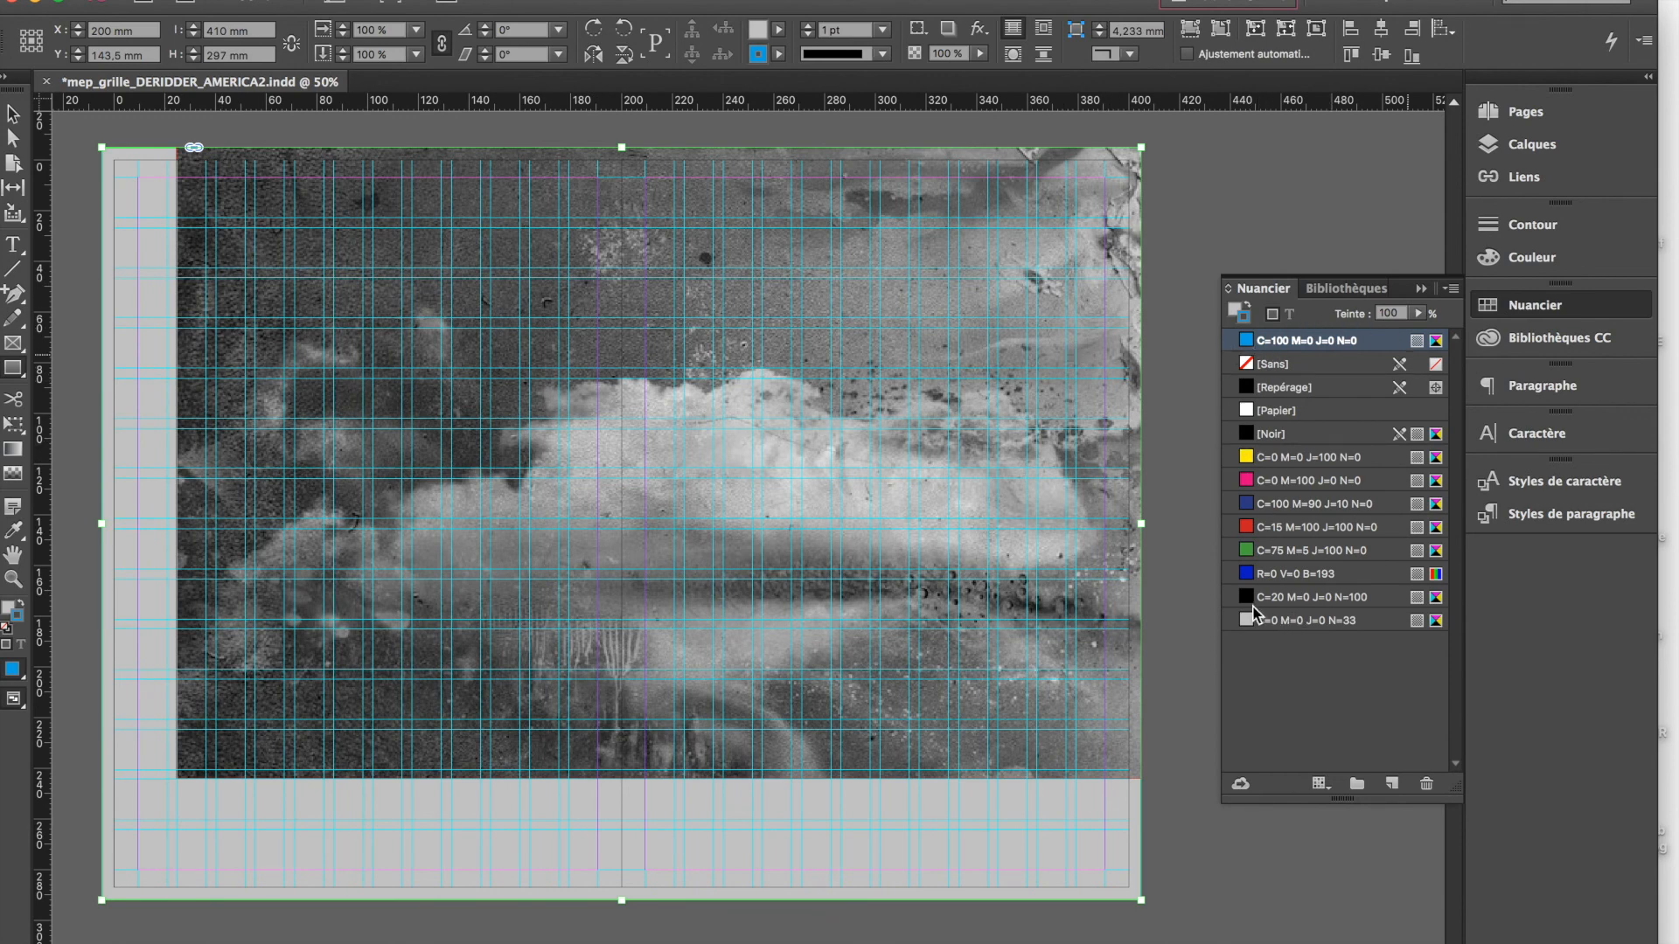
left_click(1247, 574)
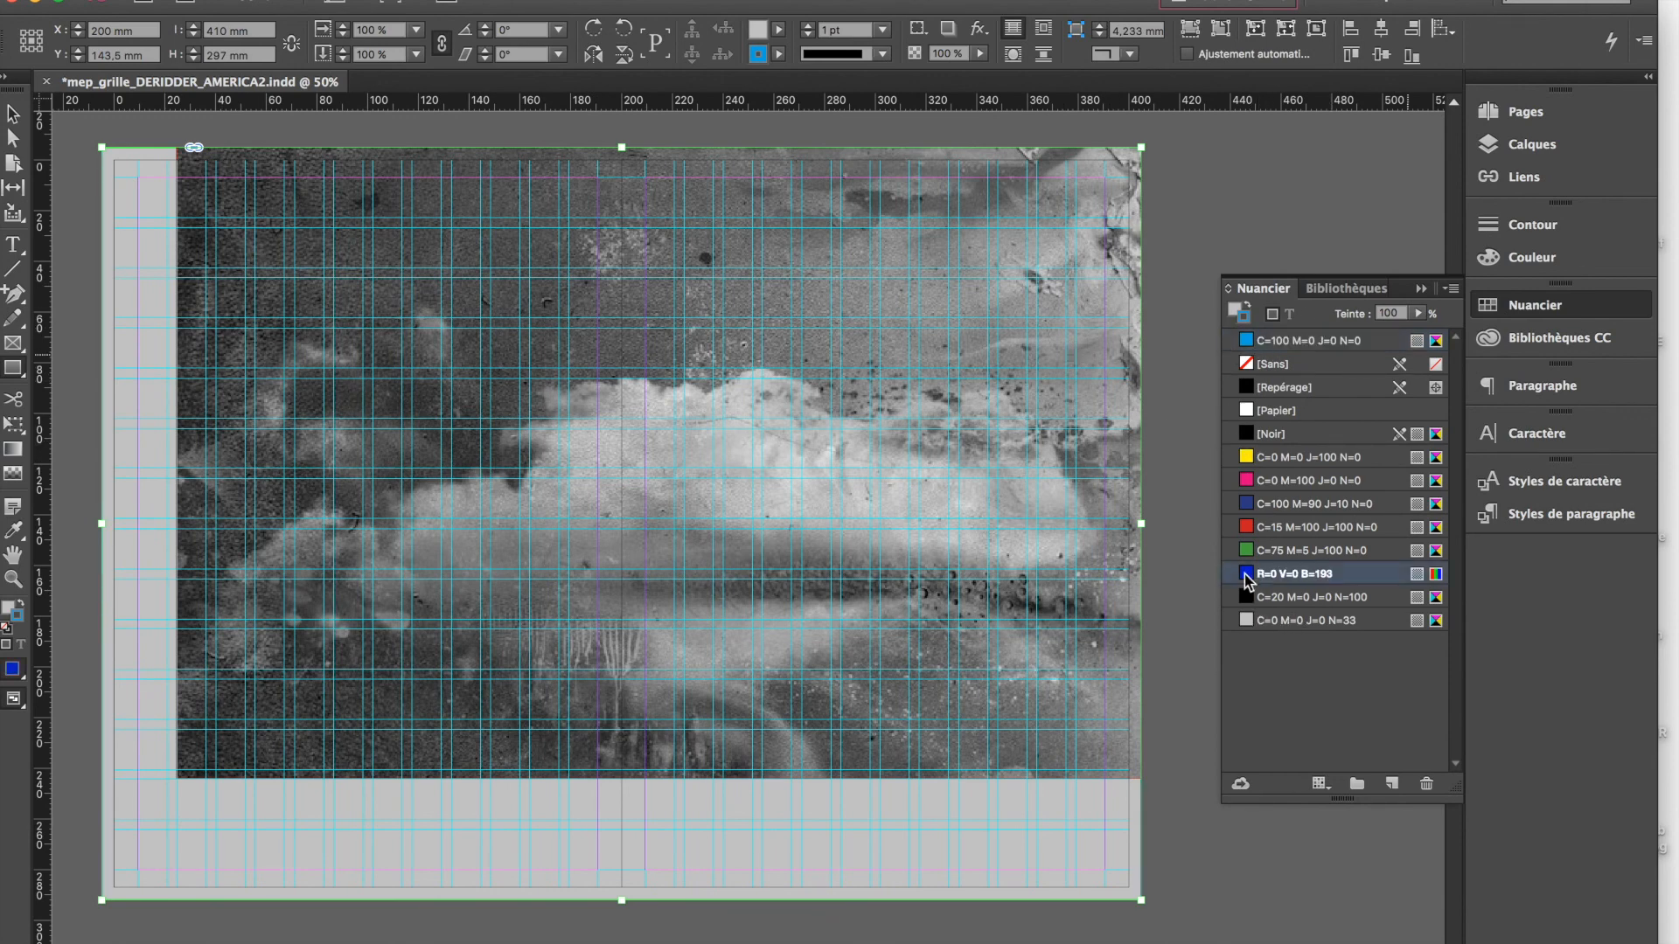
left_click(1237, 310)
left_click(1248, 307)
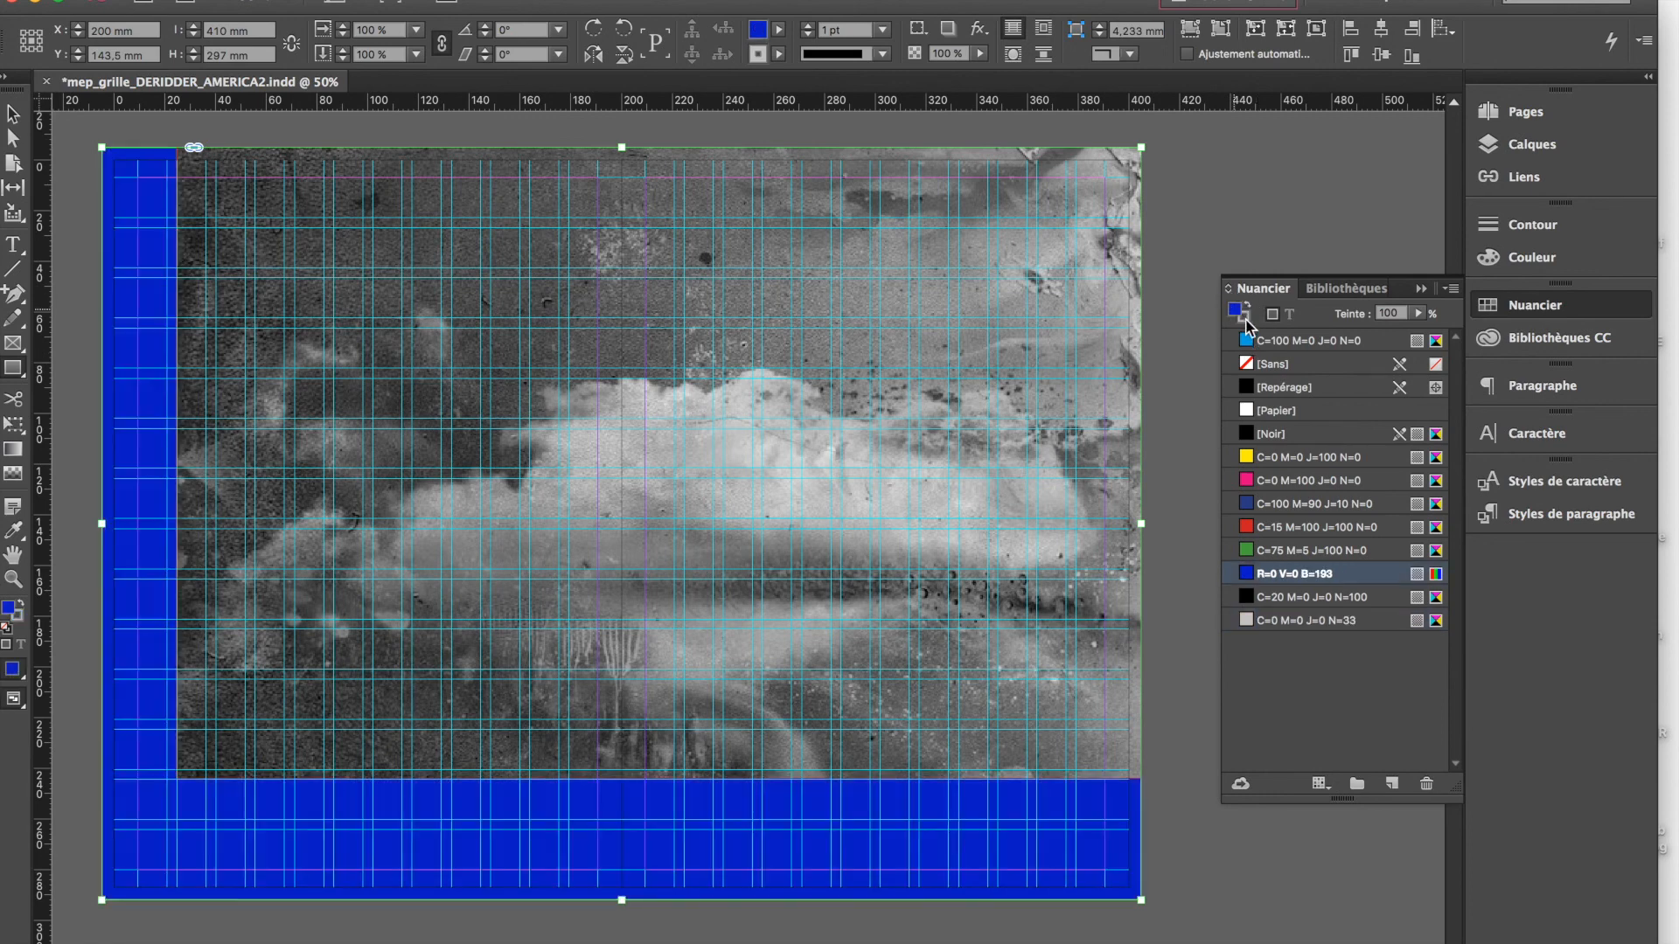
Give the background rectangle a green C=75 M=5 J=100 N=0 stroke with a weight of 22 pt
left_click(1245, 317)
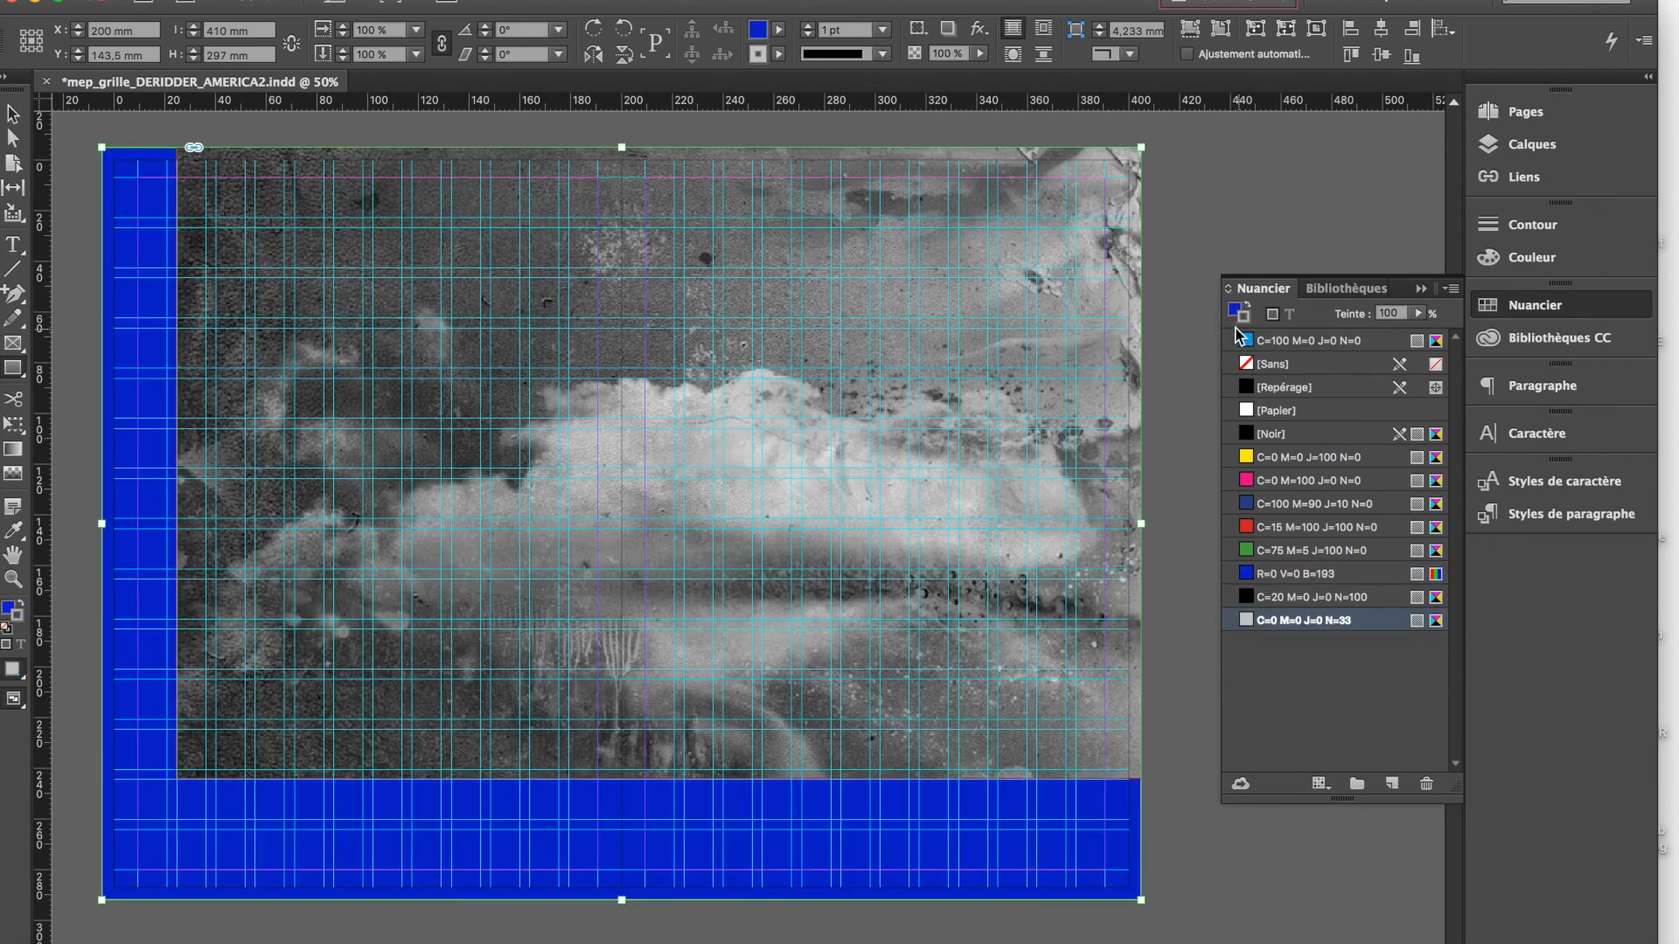
left_click(1236, 311)
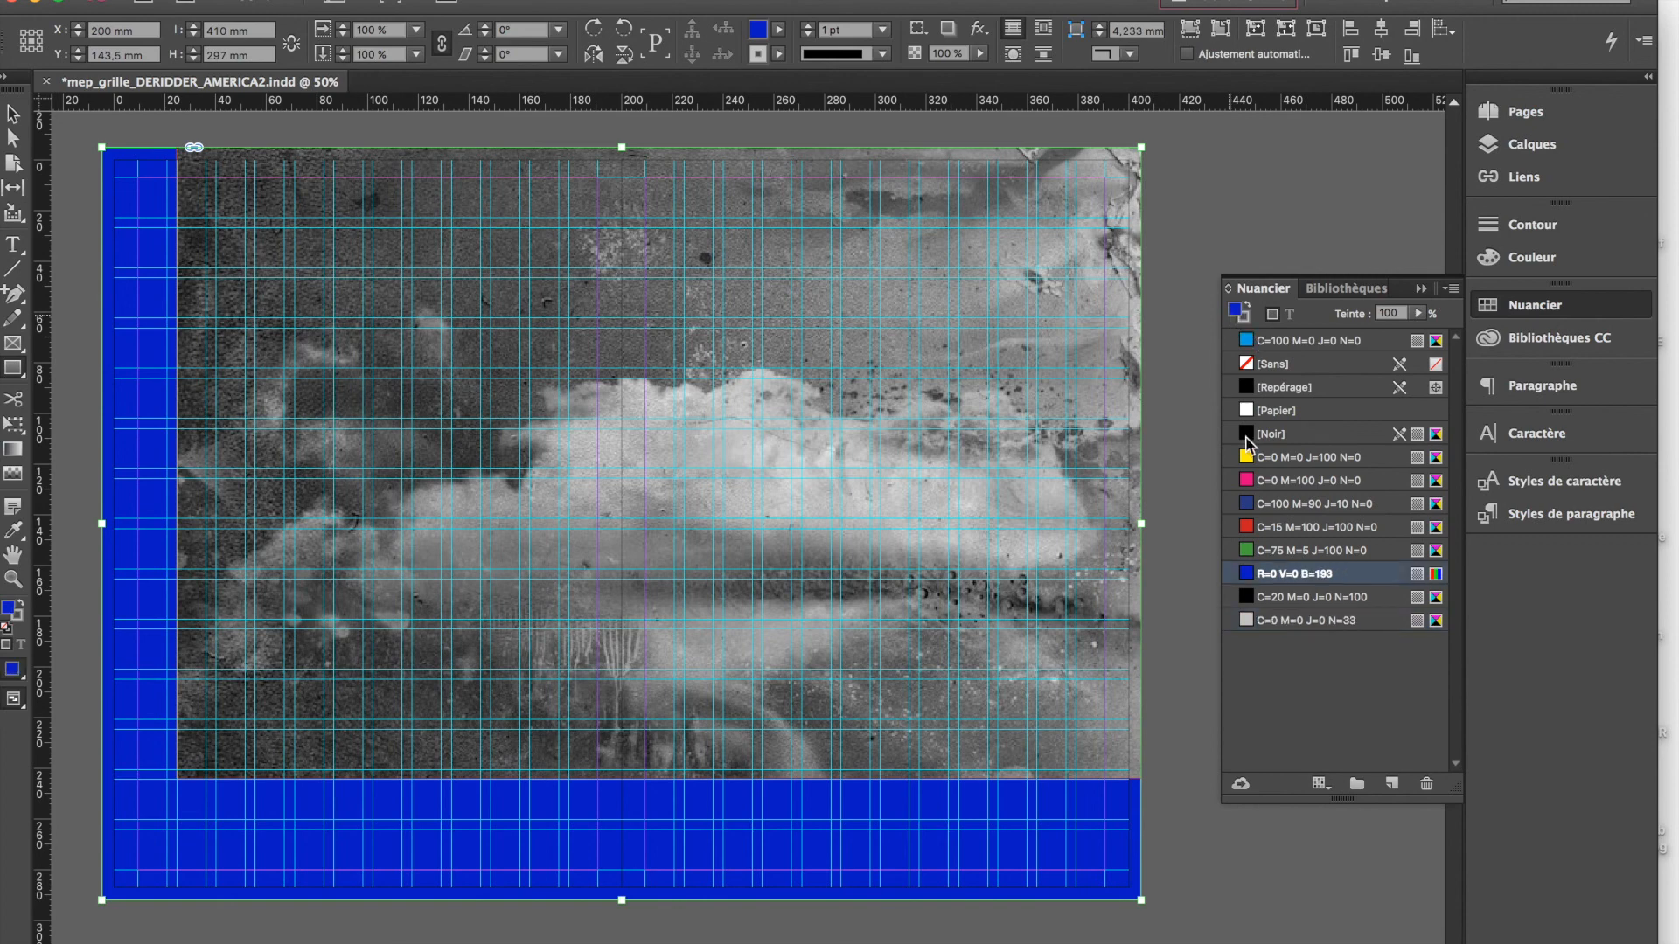
left_click(1245, 316)
left_click(1272, 573)
left_click(1266, 546)
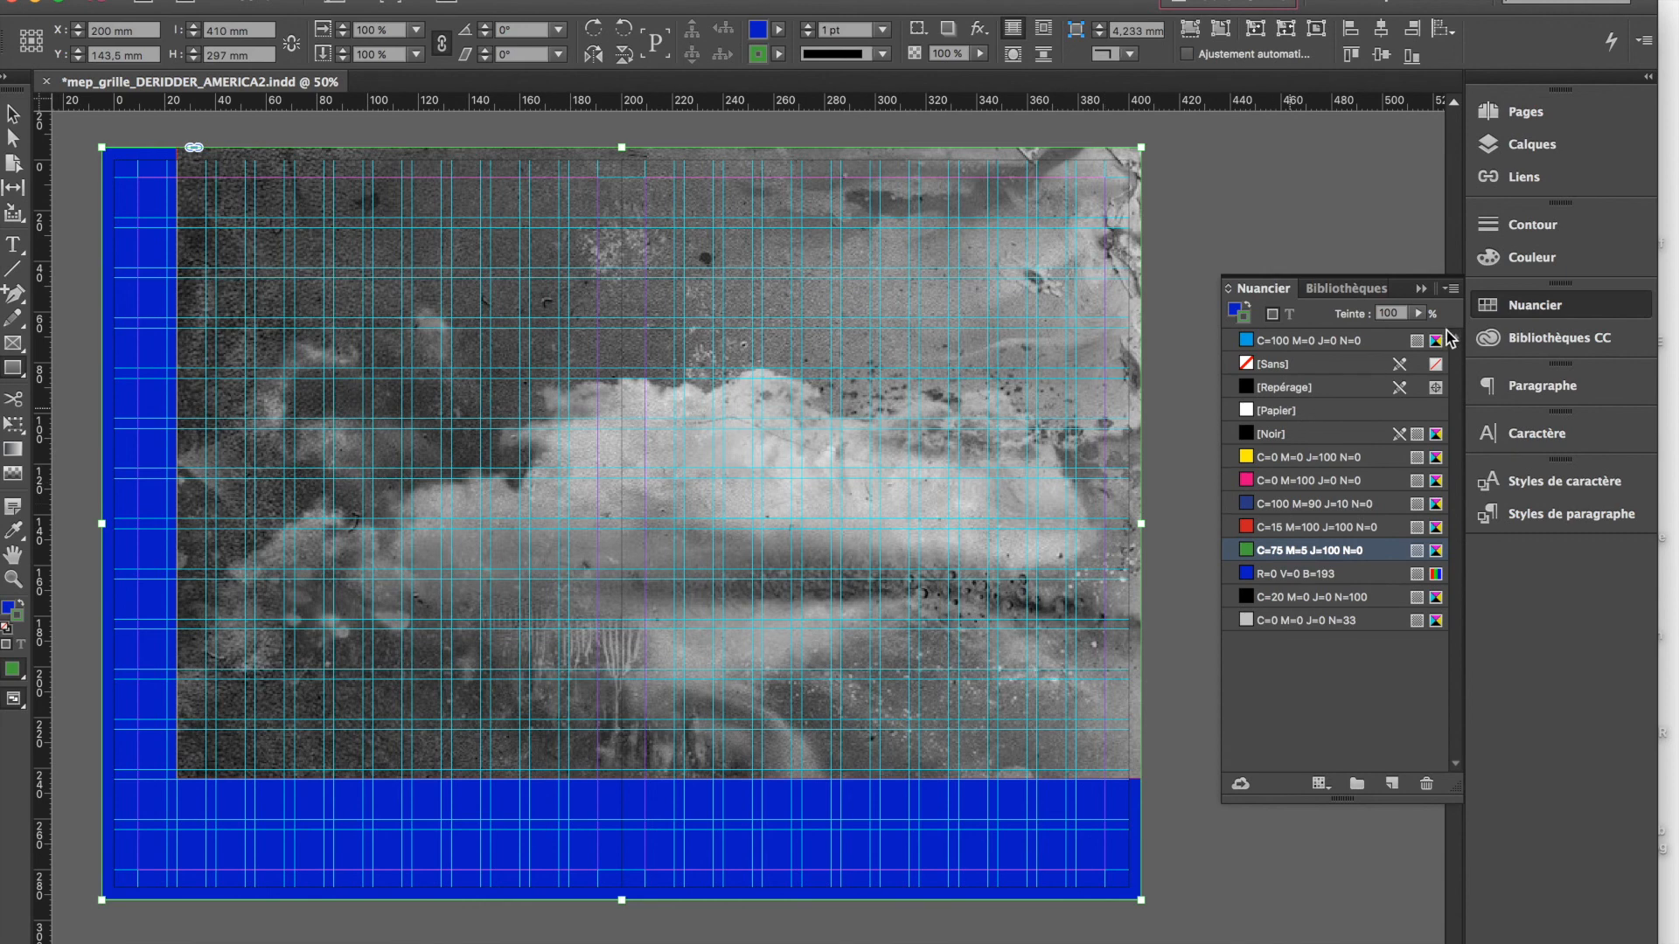
left_click(1530, 229)
left_click(1338, 236)
left_click(1338, 236)
left_click(1338, 237)
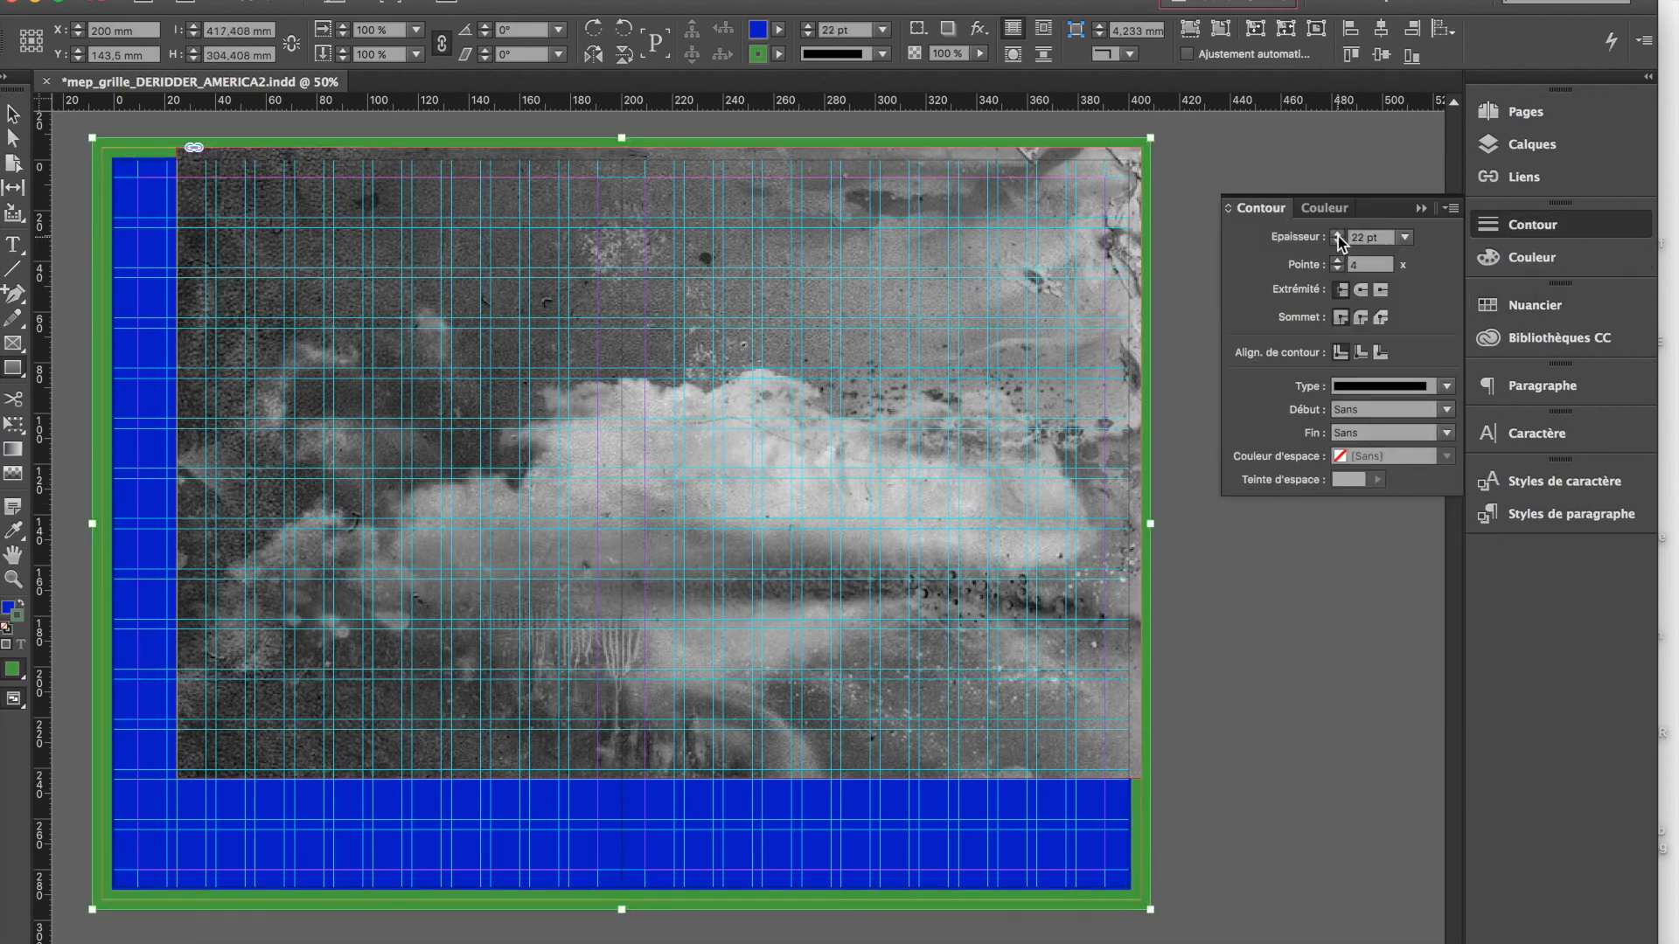
Recolour the background rectangle's stroke with the magenta swatch C=0 M=100 J=0 N=0
left_click(1532, 306)
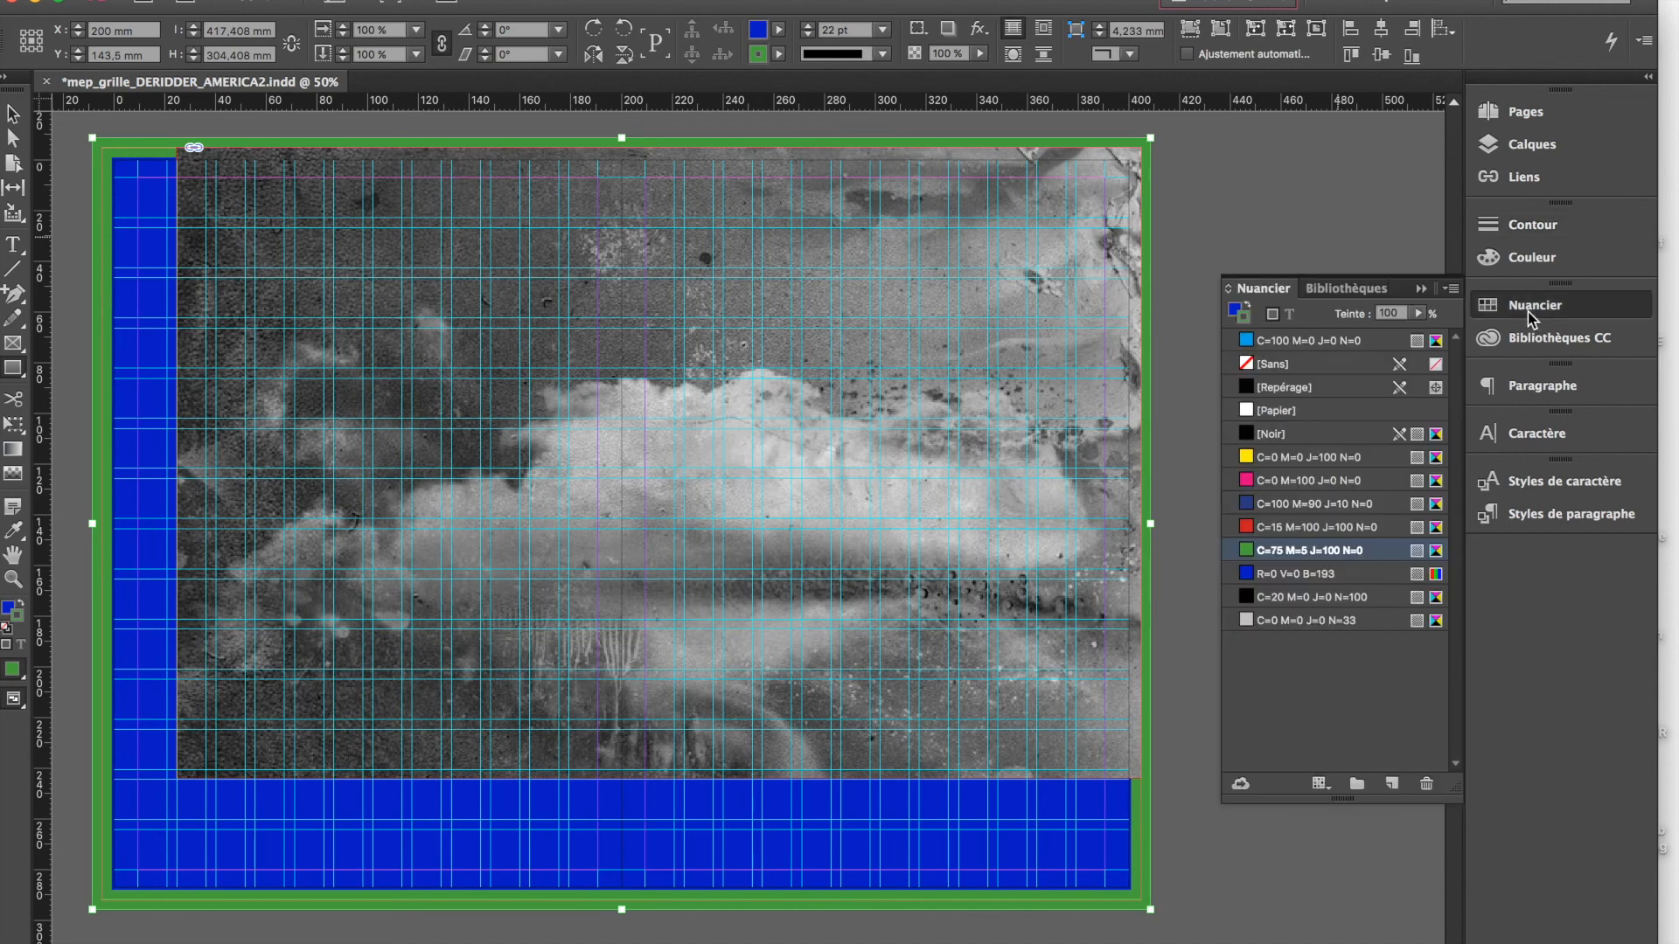
left_click(1259, 523)
left_click(1248, 483)
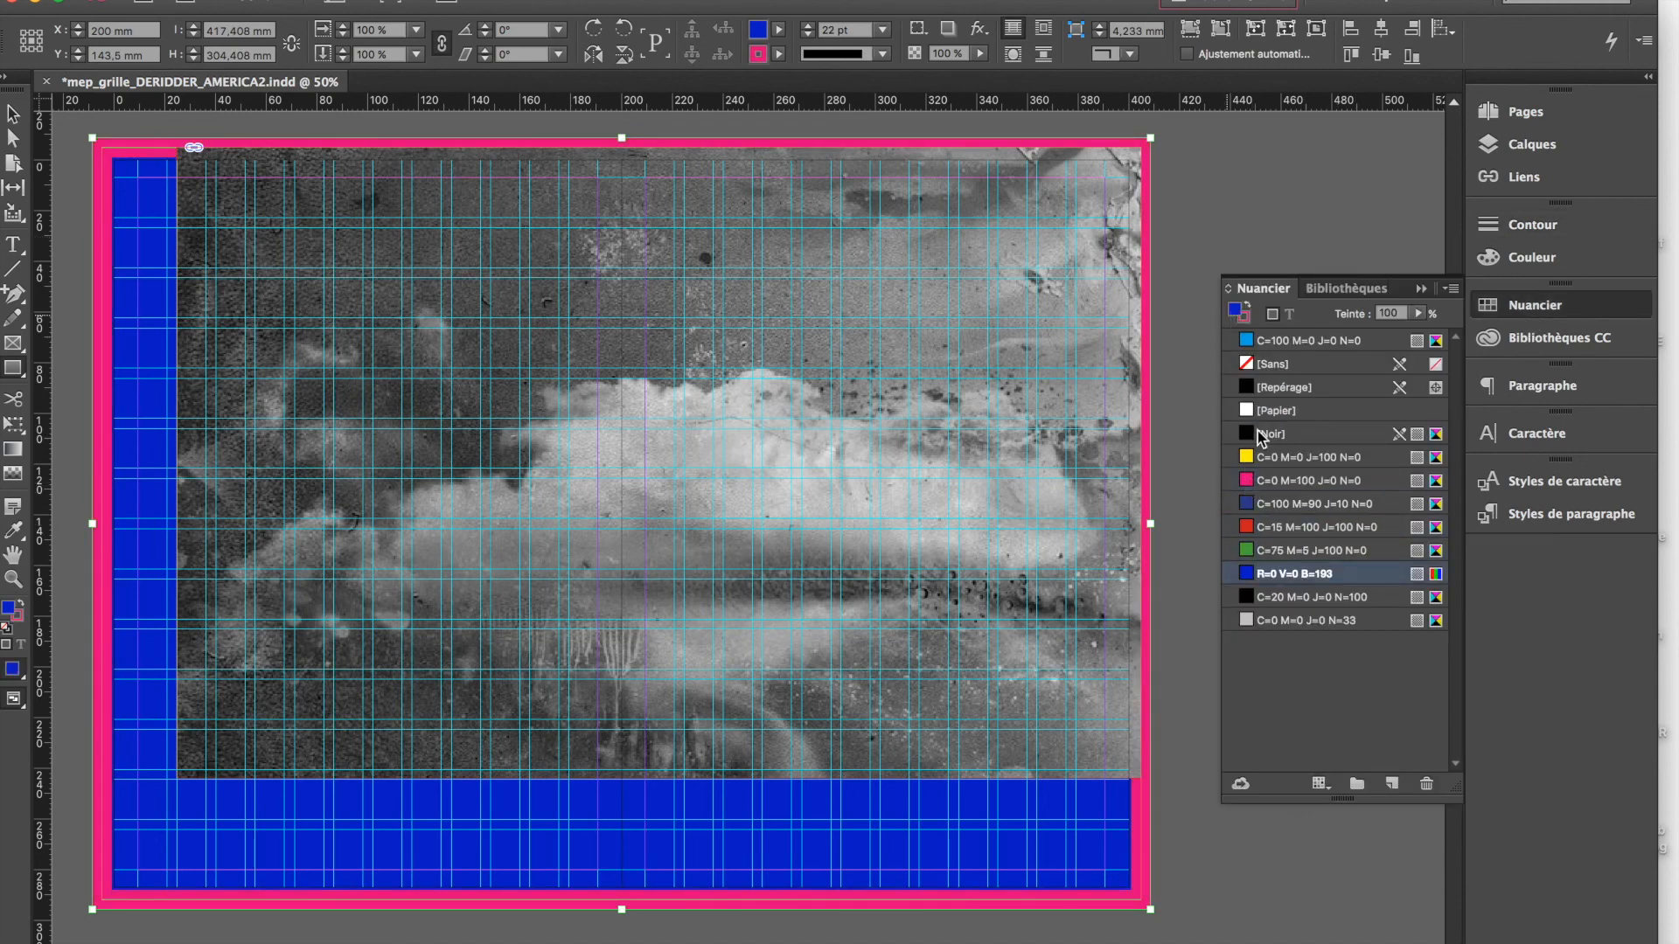
left_click(1251, 528)
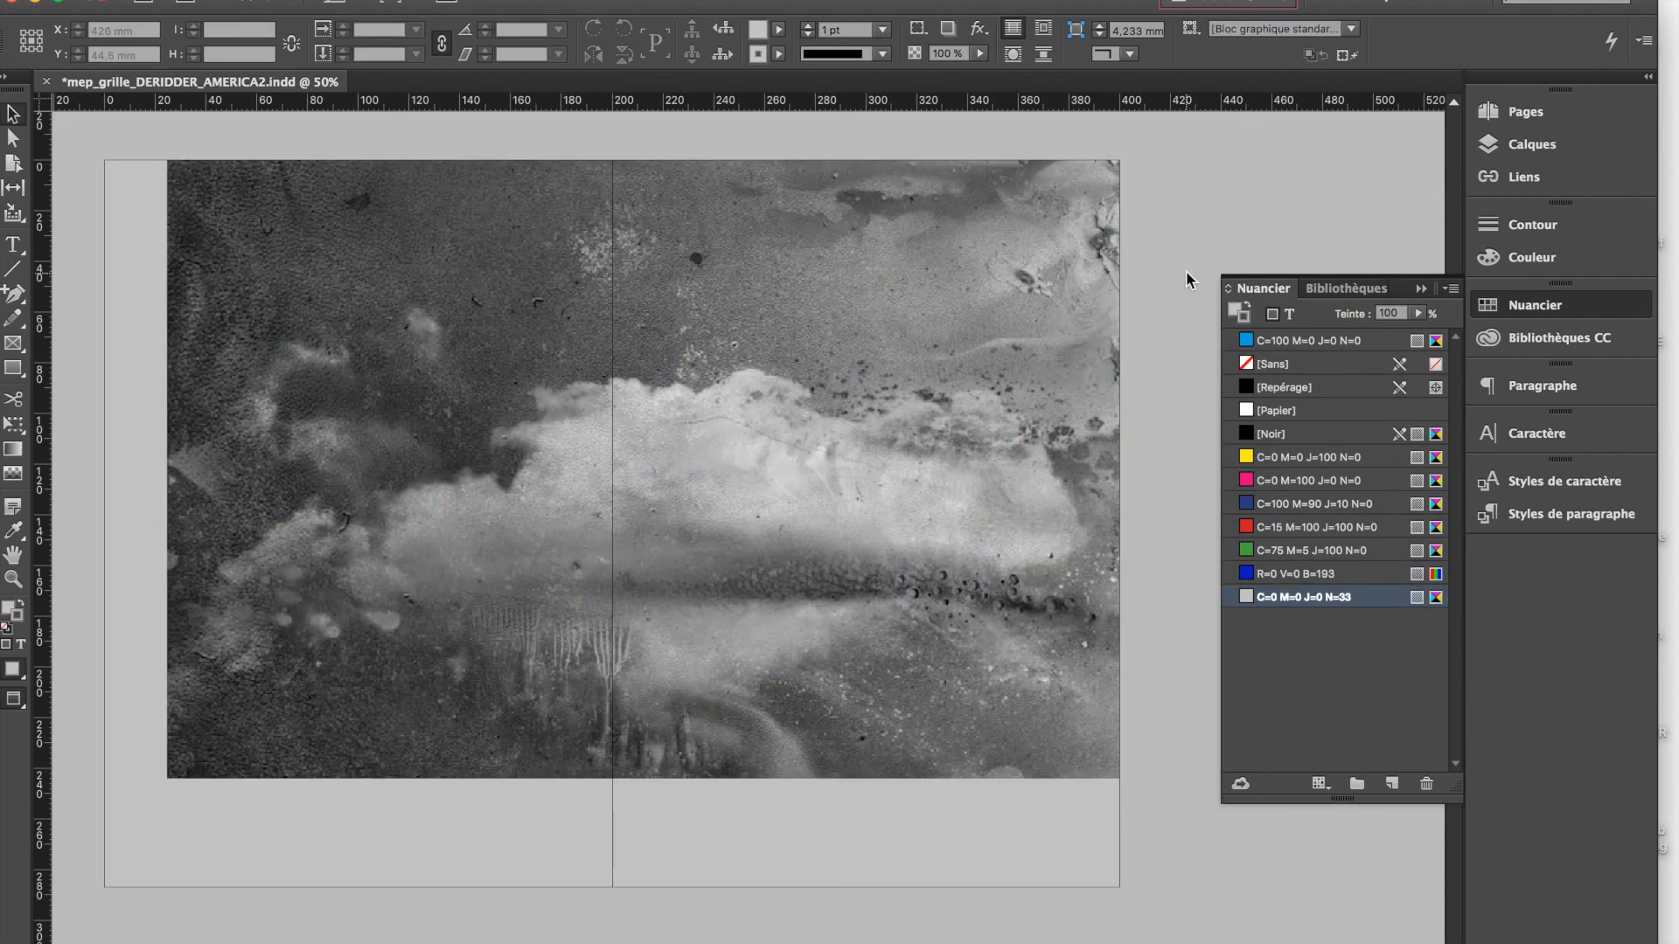
Select the background rectangle and set the black value of the grey swatch C=0 M=0 J=0 N=33 to 100 %
left_click(1089, 817)
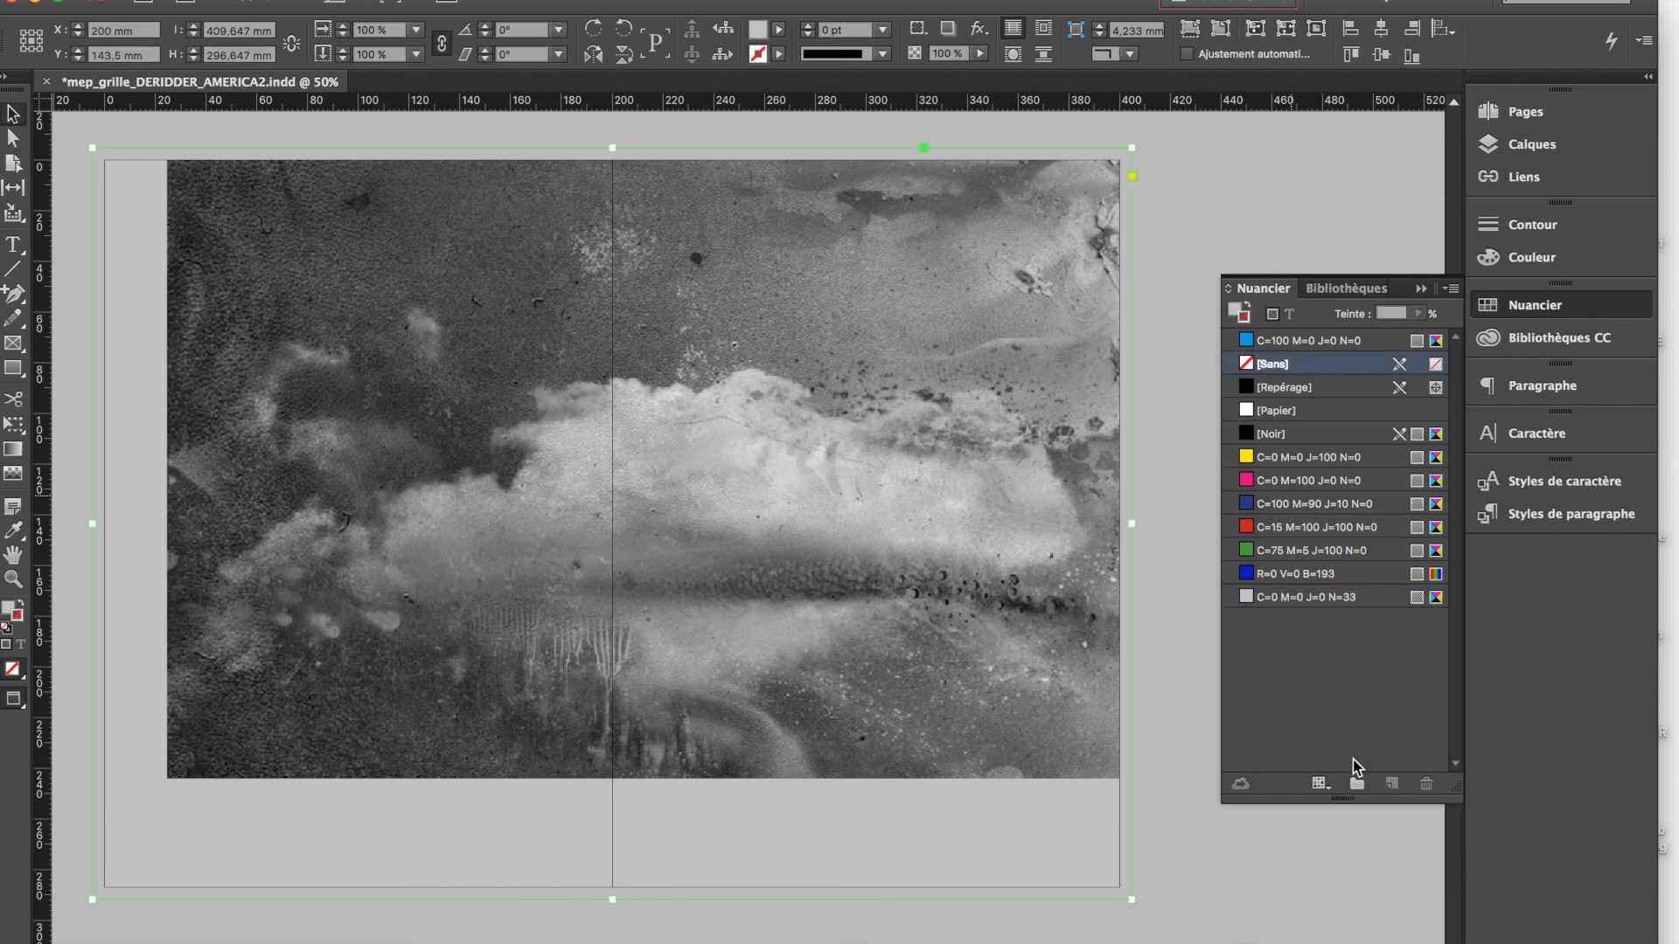
left_click(1310, 434)
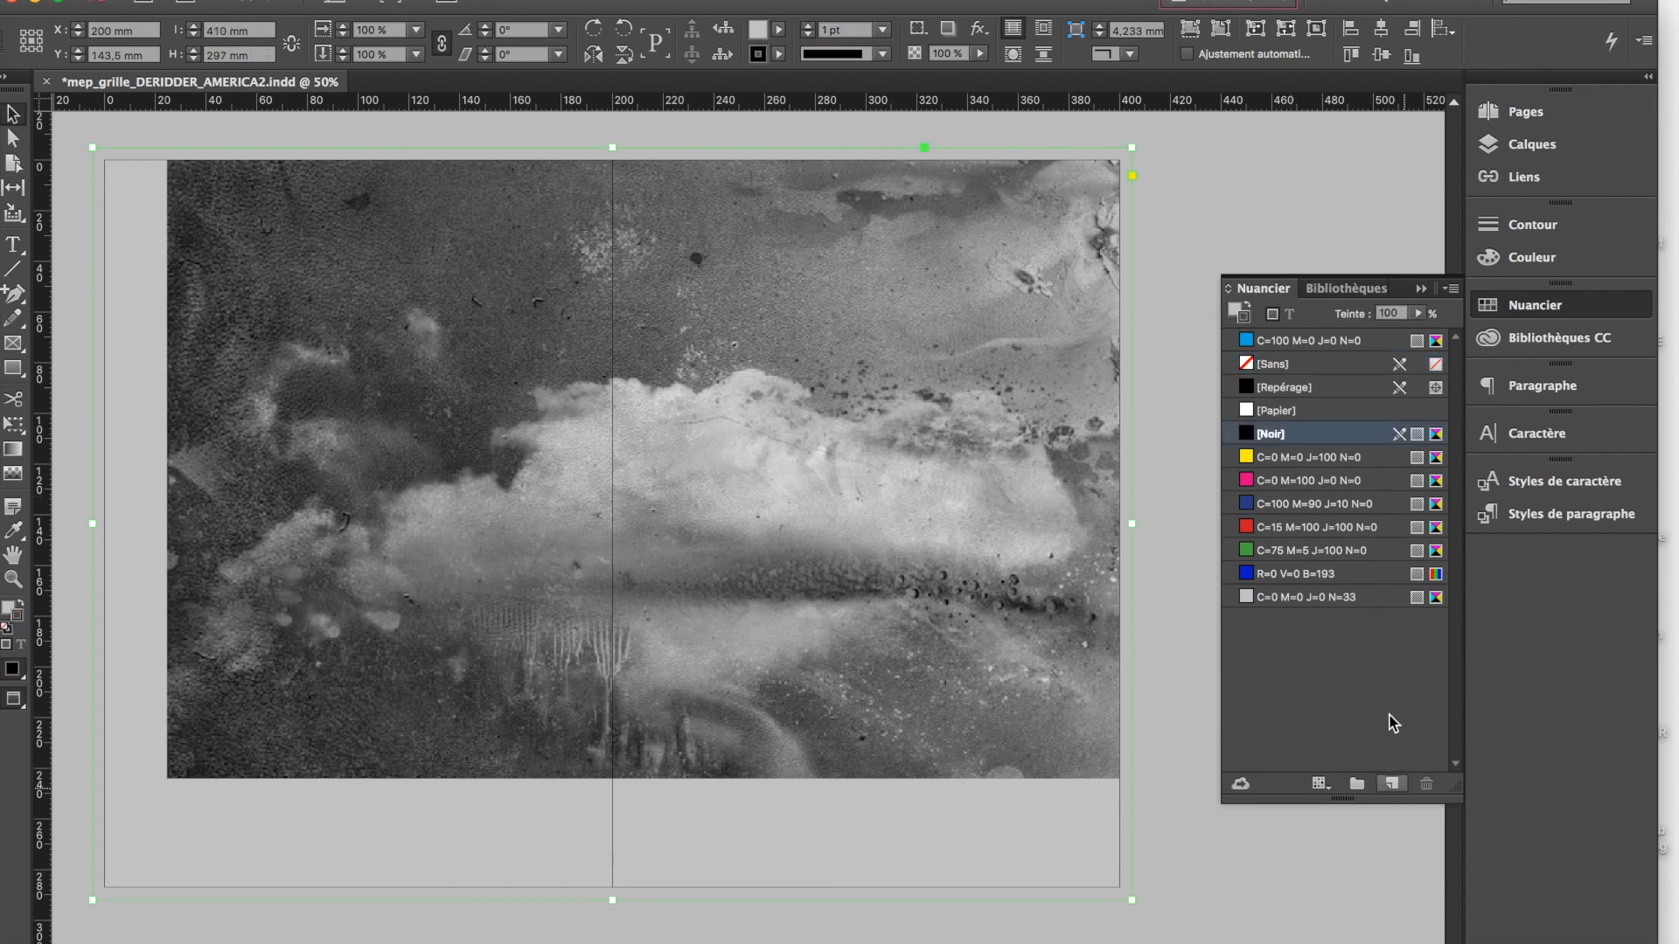
double_click(1320, 596)
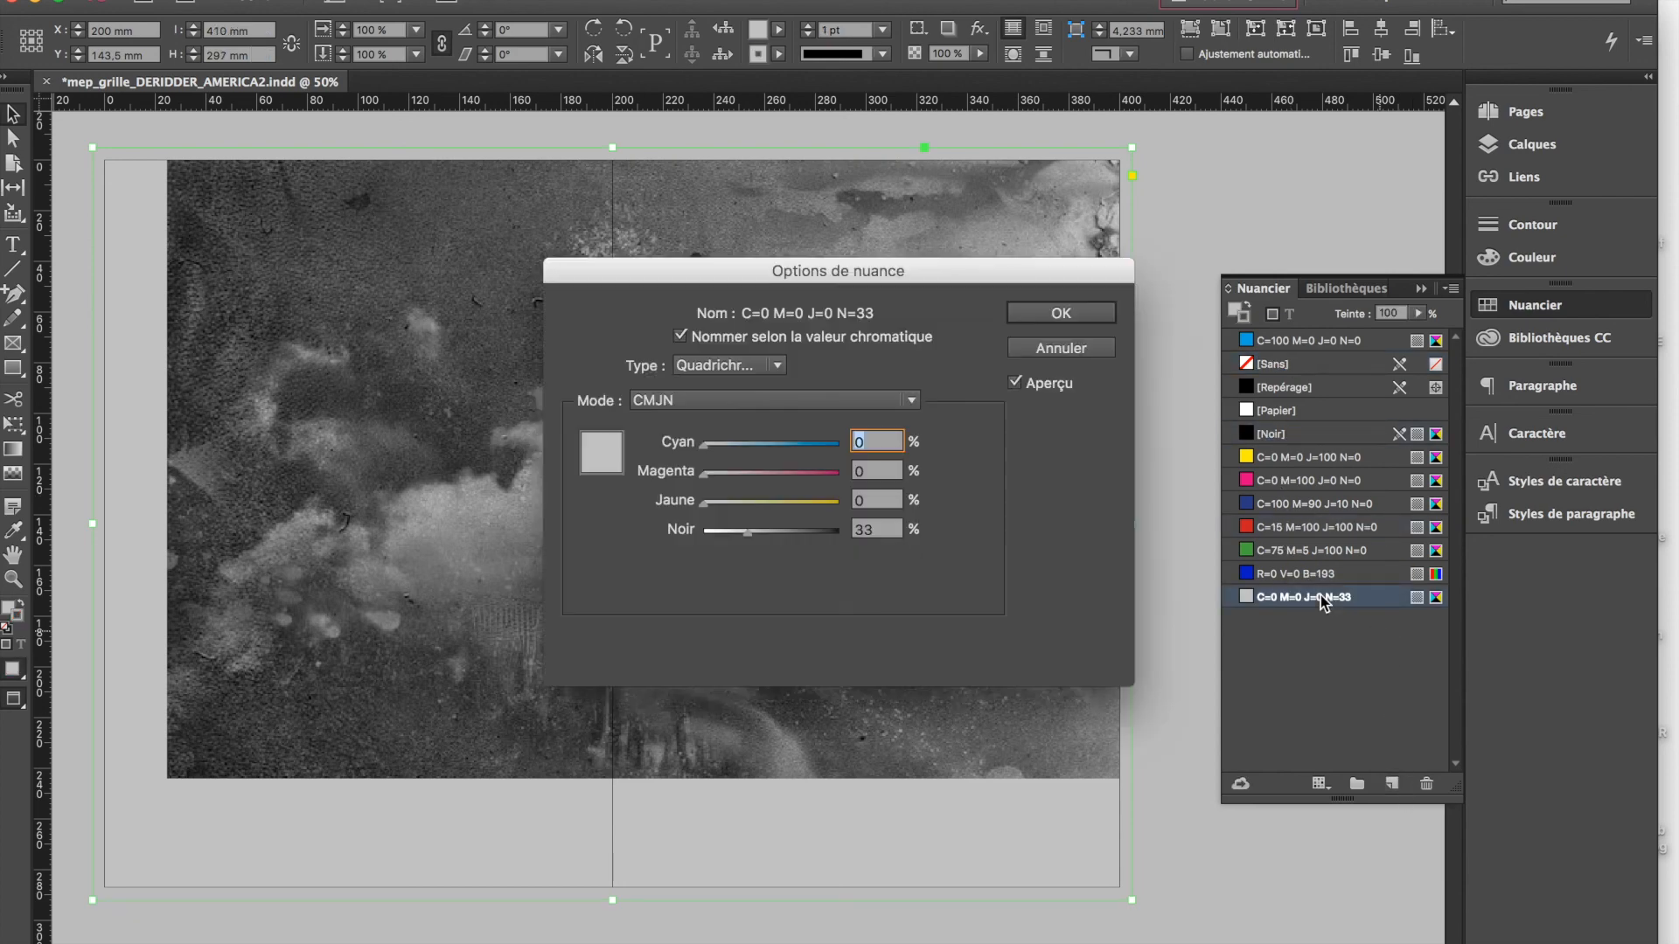
left_click(837, 531)
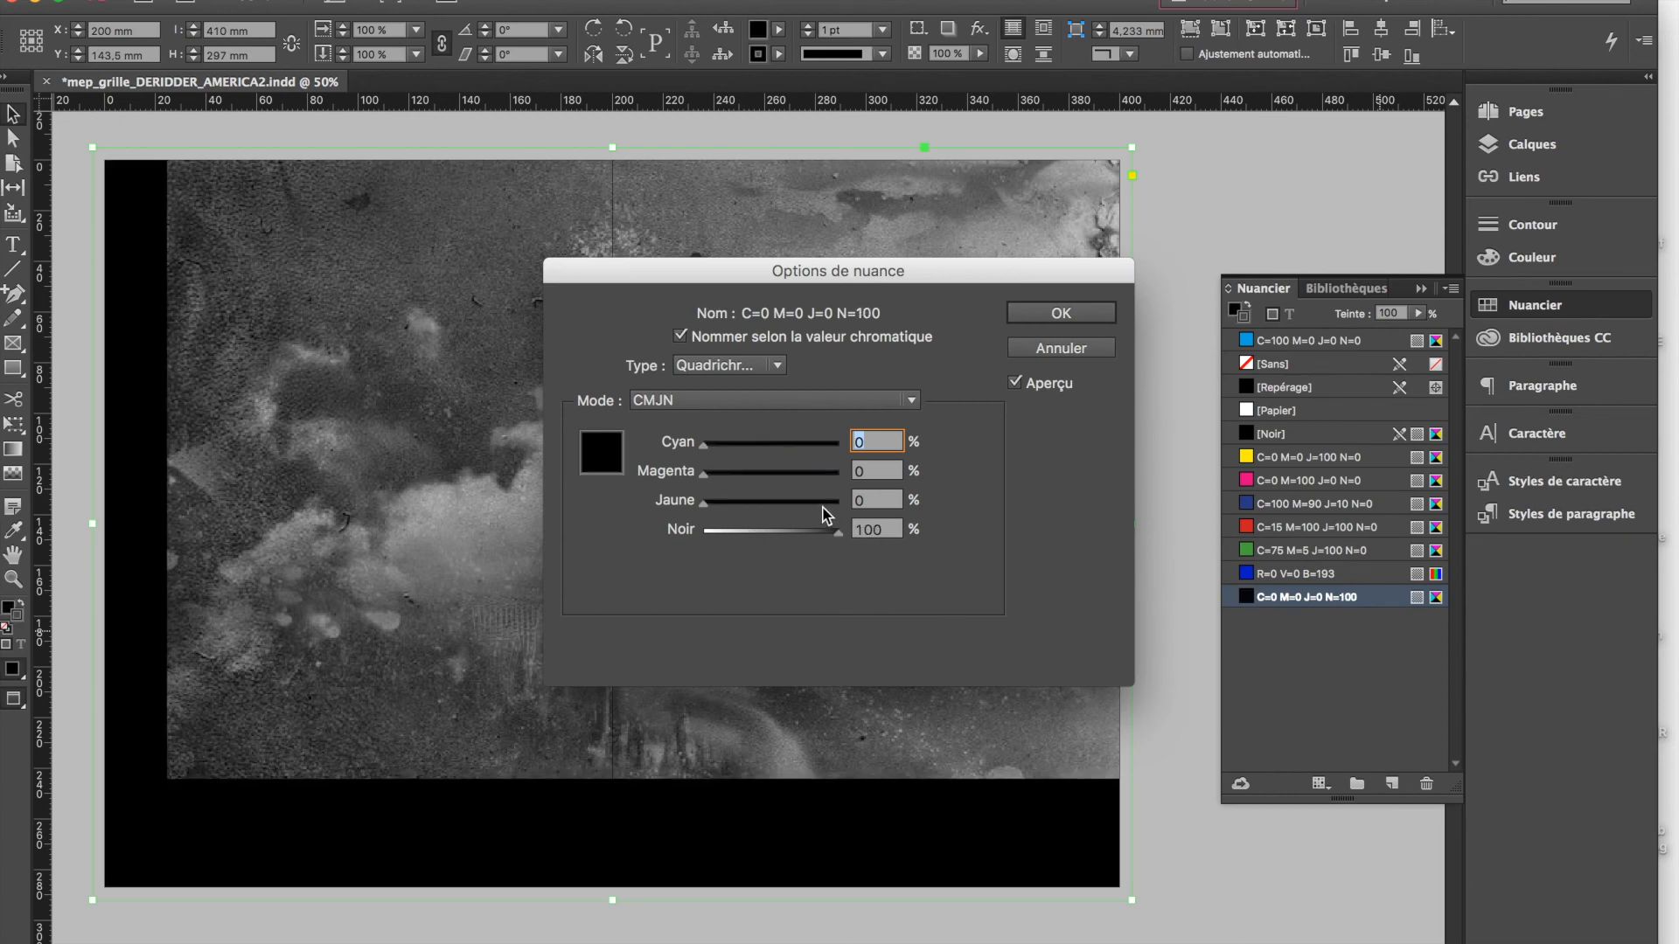
Try raising the swatch's yellow to 100 % and look through the available colour modes and colour libraries
left_click(761, 501)
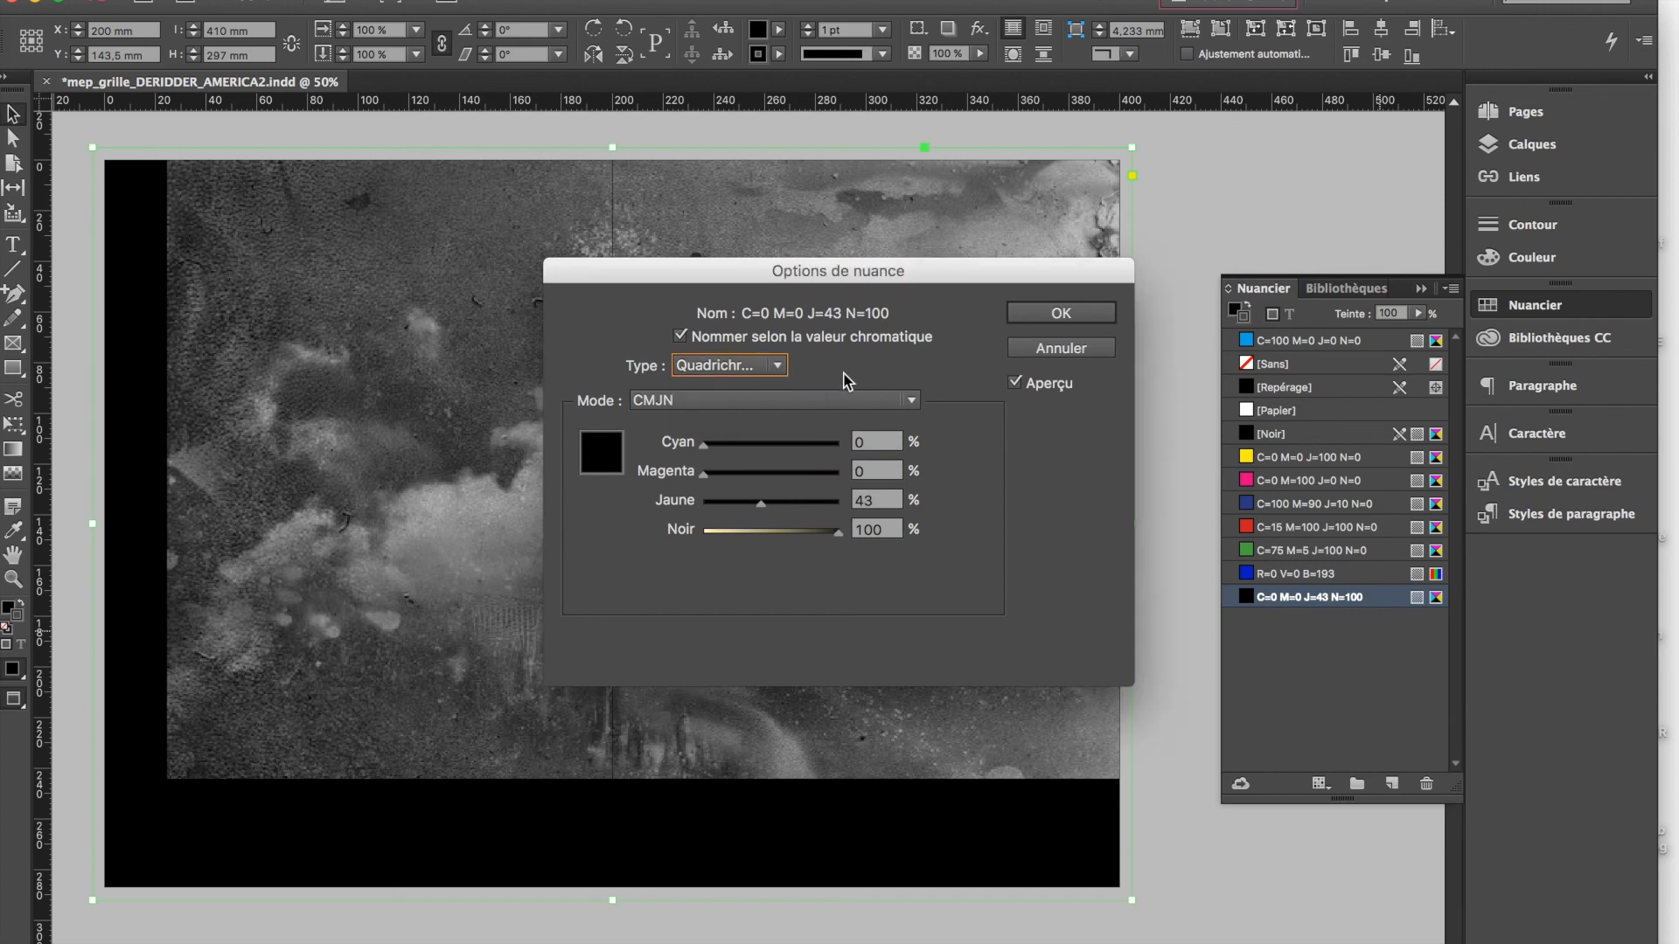
left_click(888, 402)
scroll(781, 664, "down", 2)
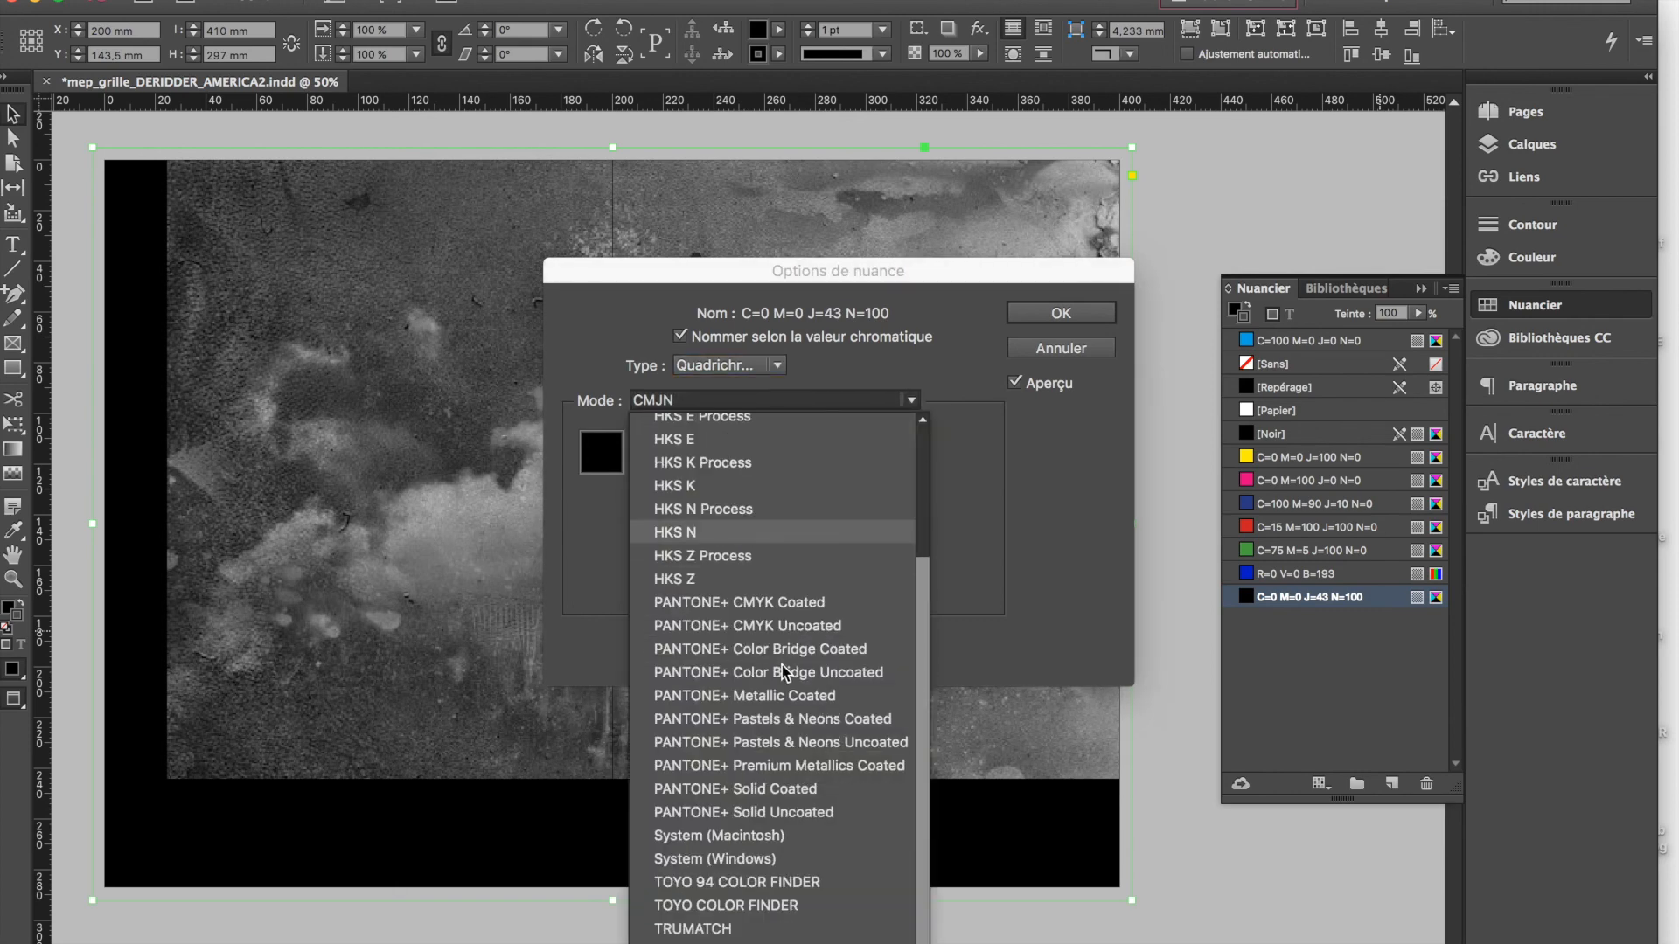
scroll(784, 848, "up", 3)
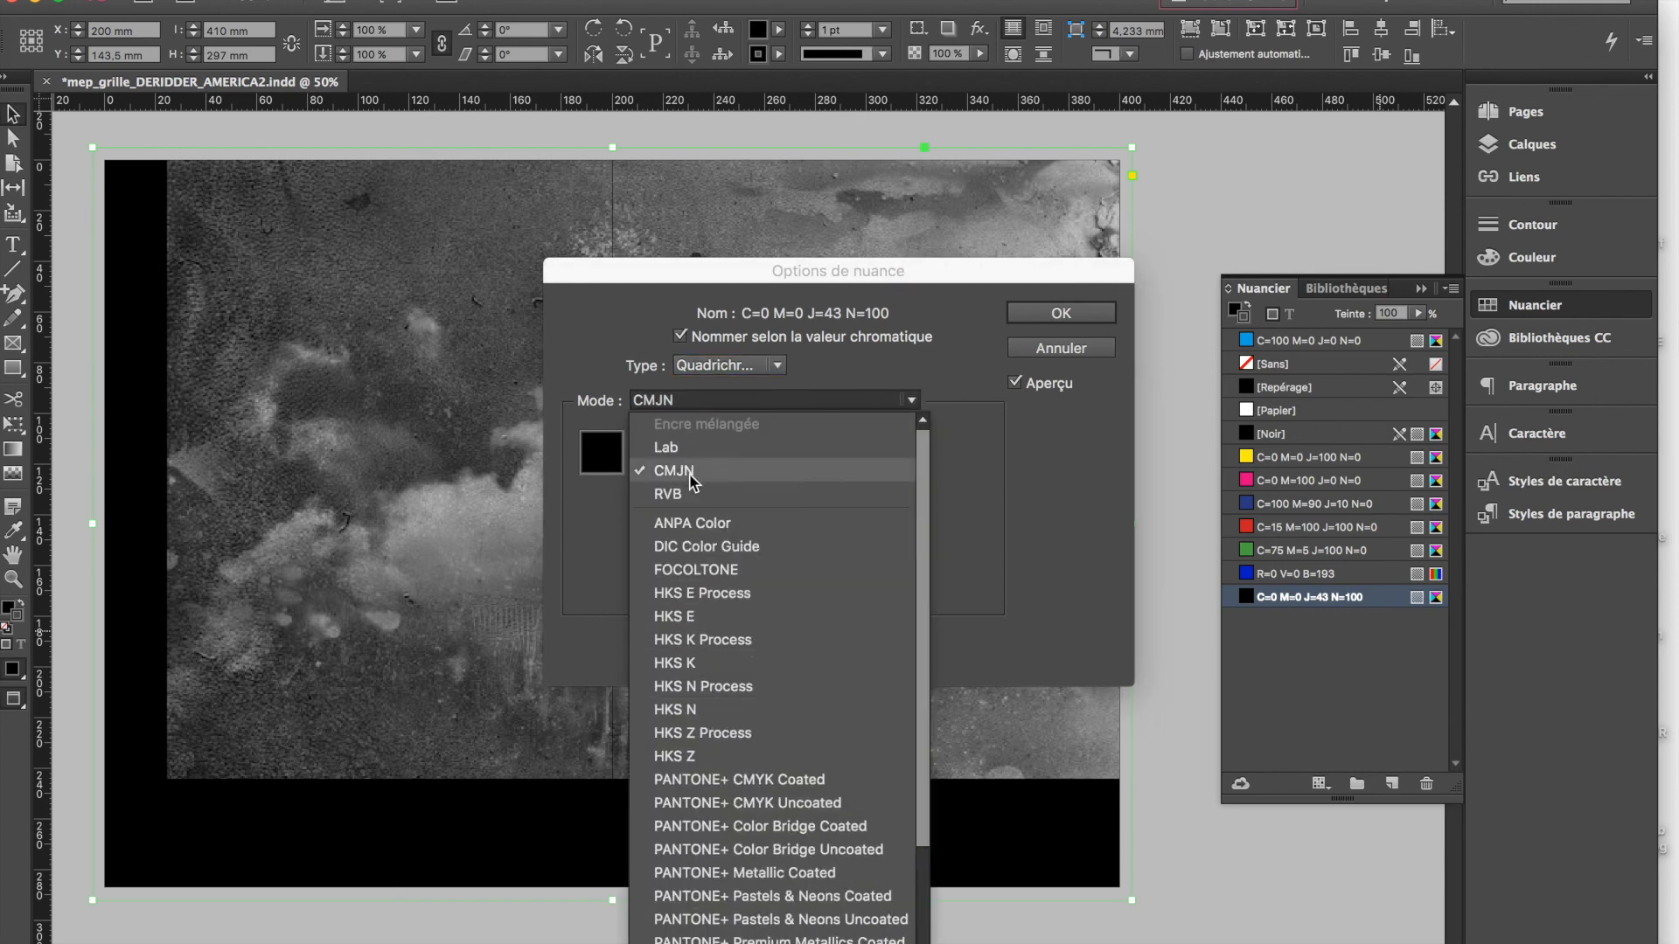
left_click(1002, 367)
left_click(838, 502)
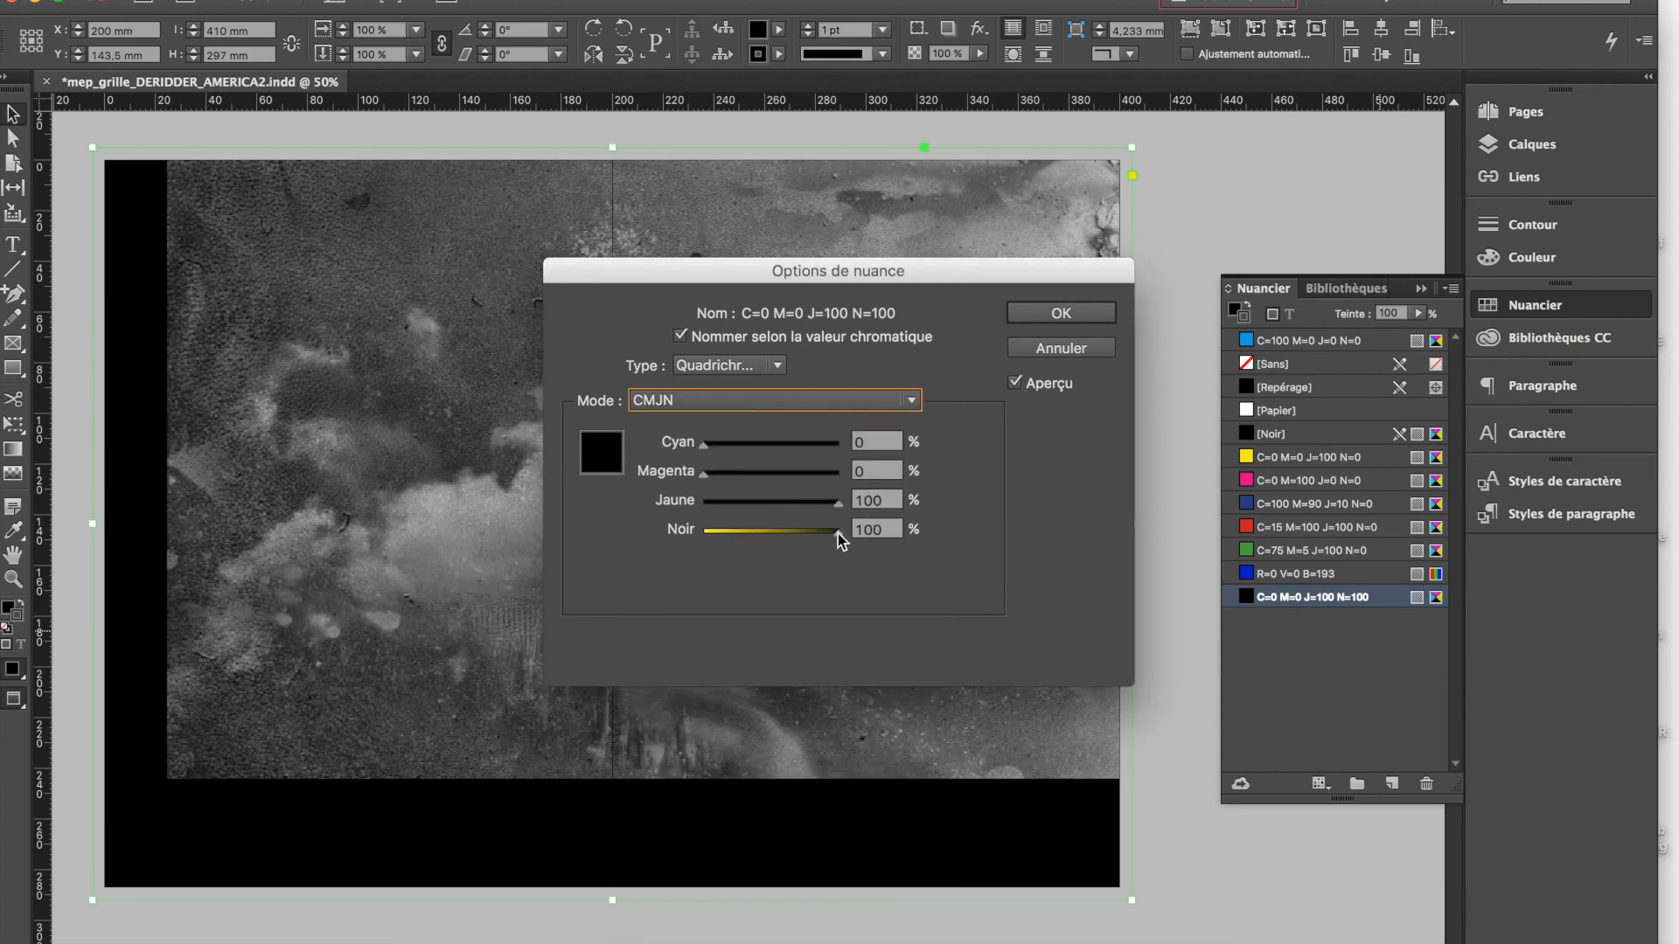
With the swatch preview kept on, set cyan to 20 % alongside 100 % black to make a rich black
left_click(1016, 386)
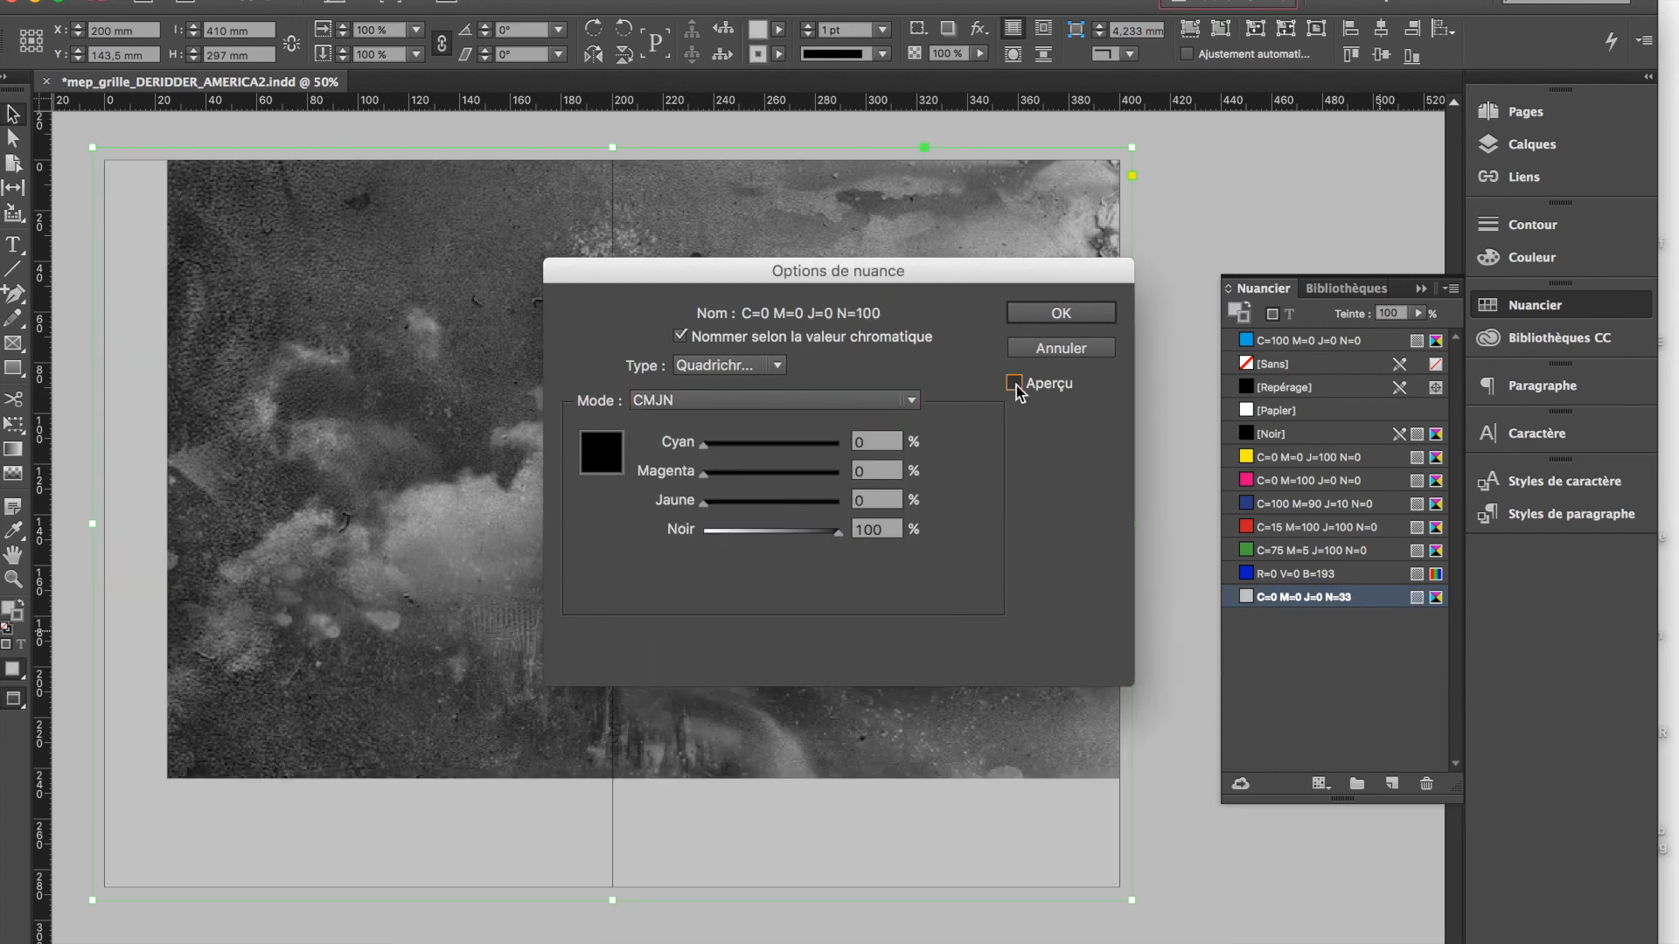
left_click(1016, 386)
left_click(1016, 386)
left_click(1016, 385)
left_click(1016, 386)
left_click(1017, 385)
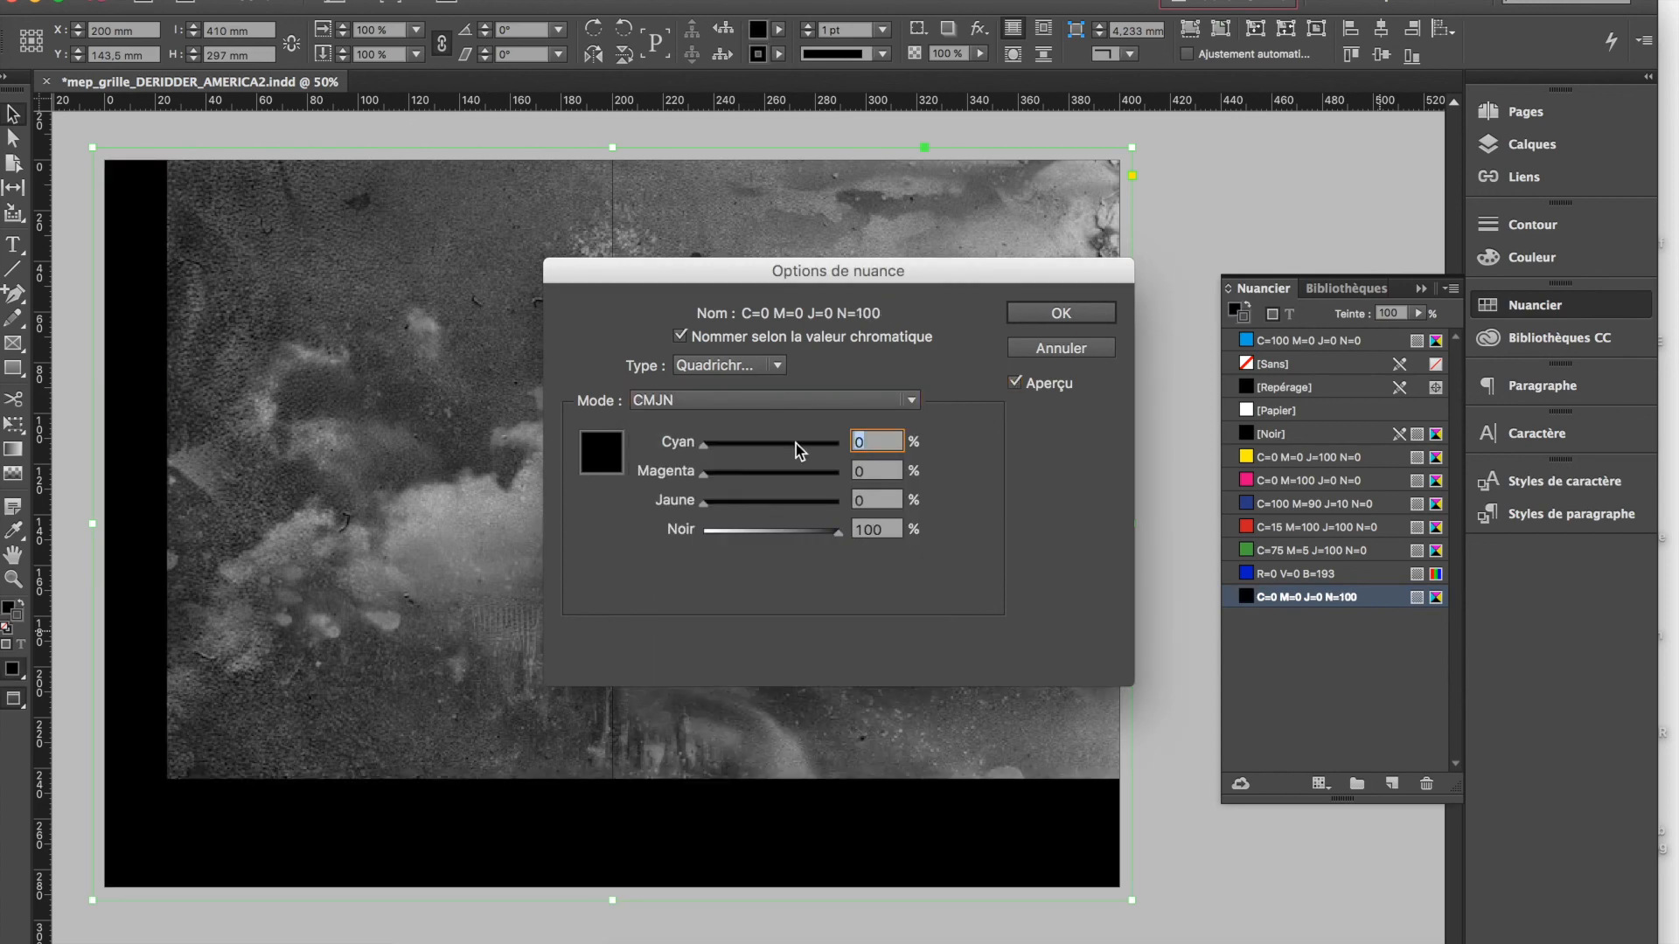
type("2")
left_click(1060, 315)
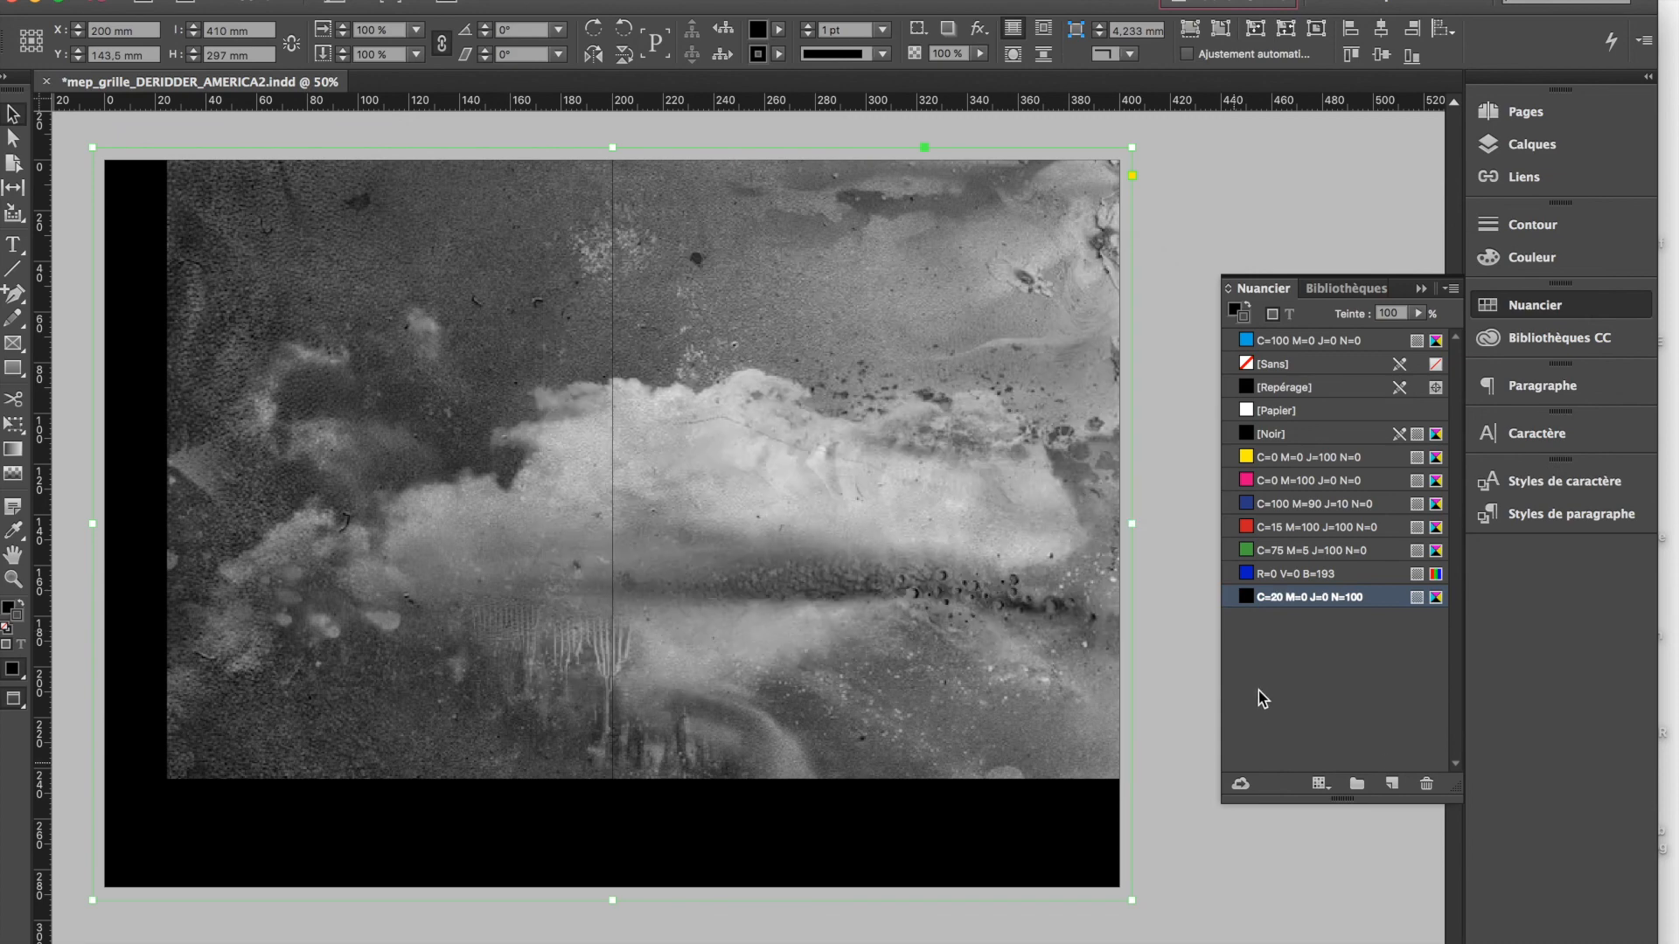
Duplicate the swatch C=20 M=0 J=0 N=100 and change the copy to grey C=0 M=0 J=0 N=33
left_click(1392, 785)
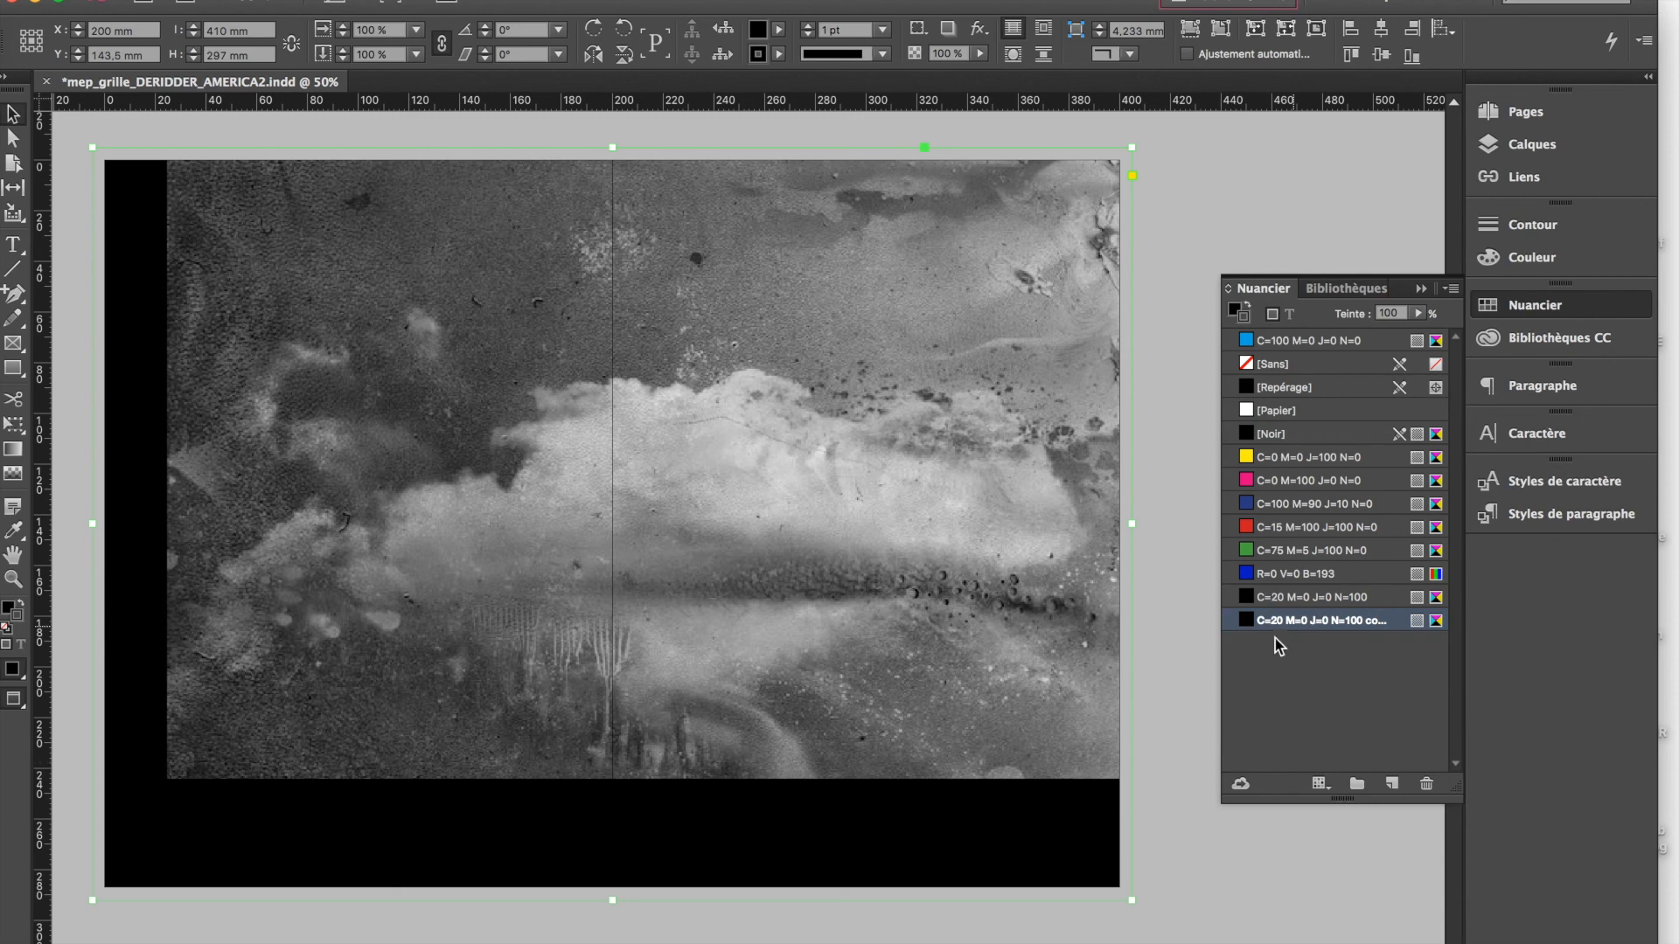
double_click(1287, 620)
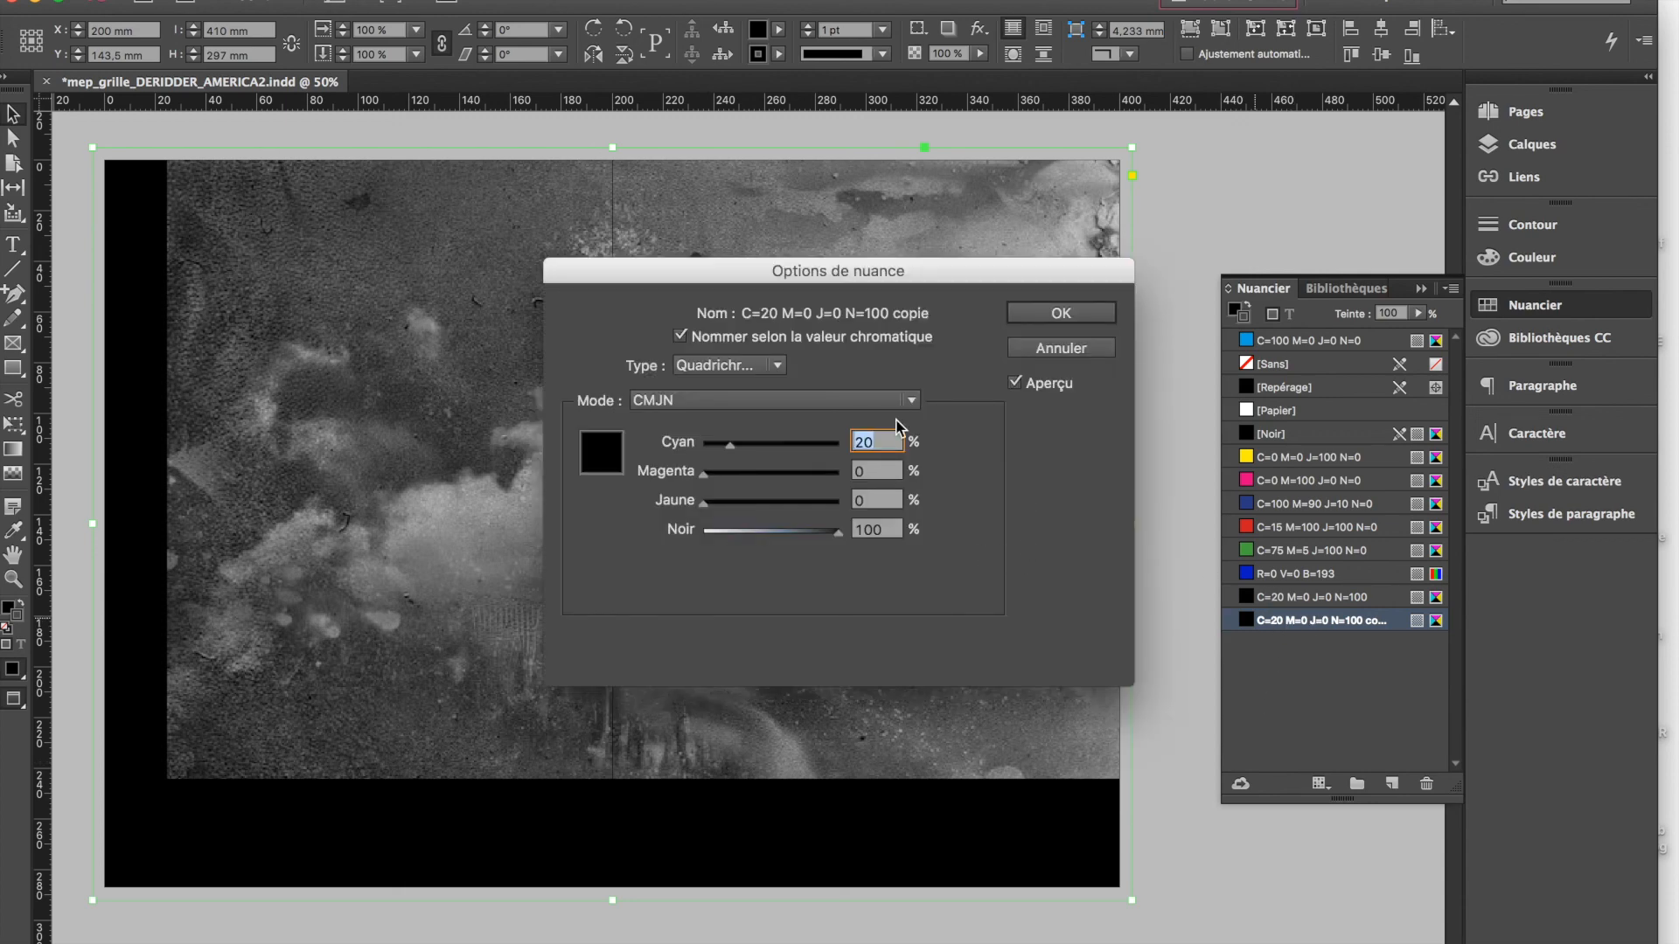
left_click_drag(837, 531, 743, 533)
left_click(759, 474)
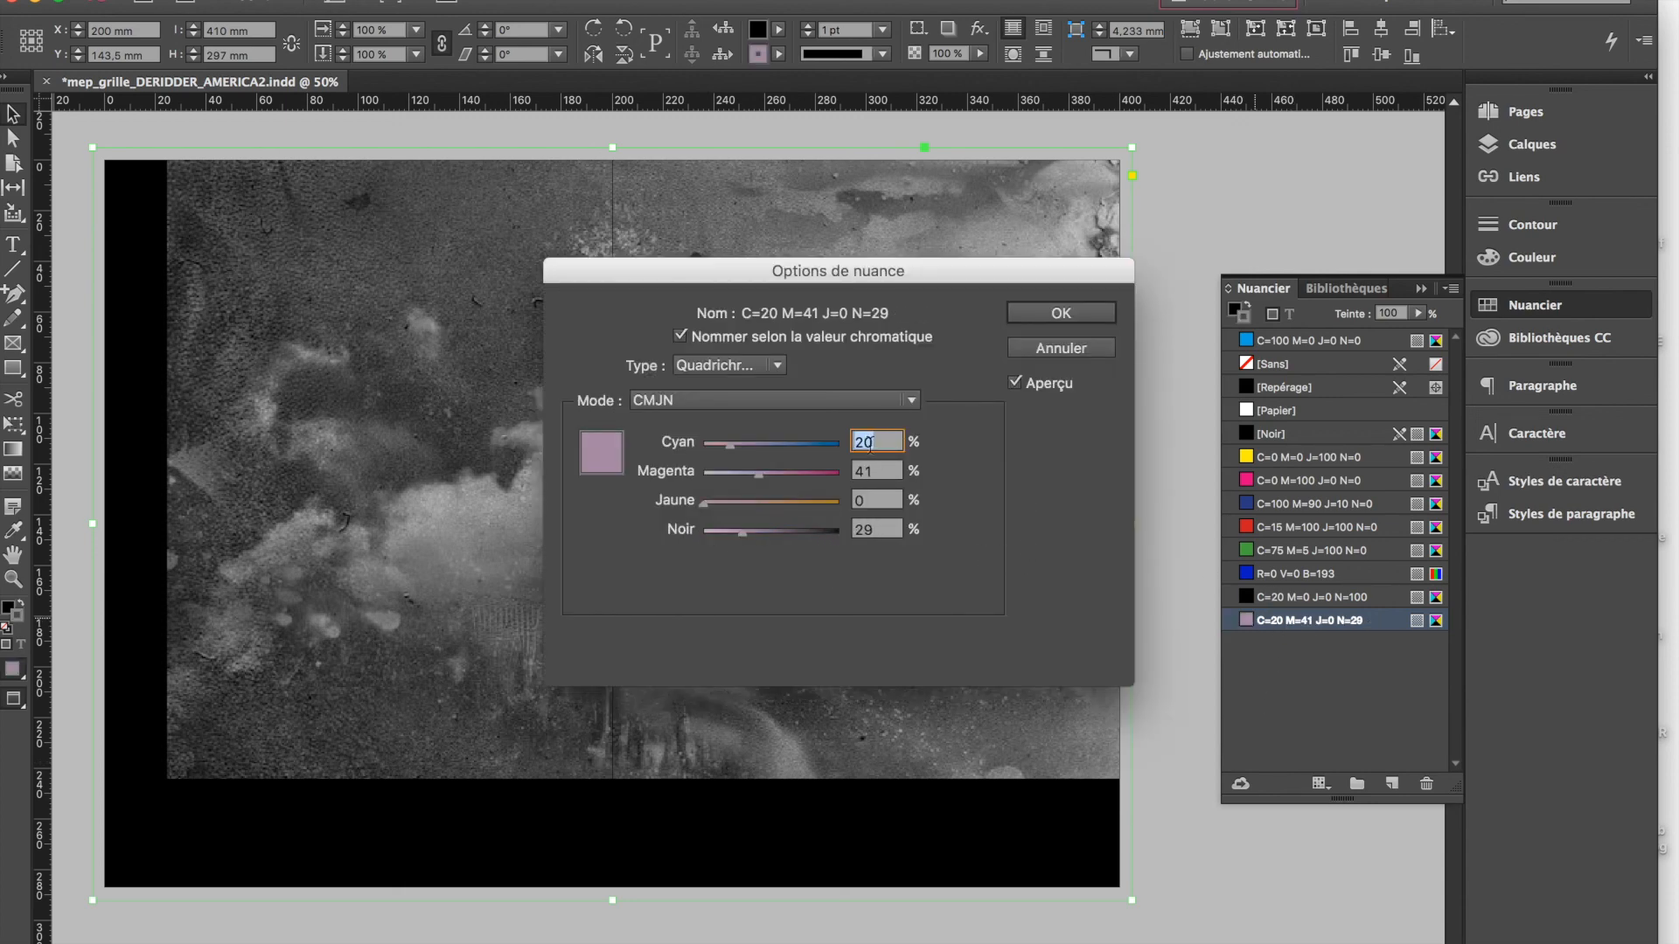
left_click(719, 533)
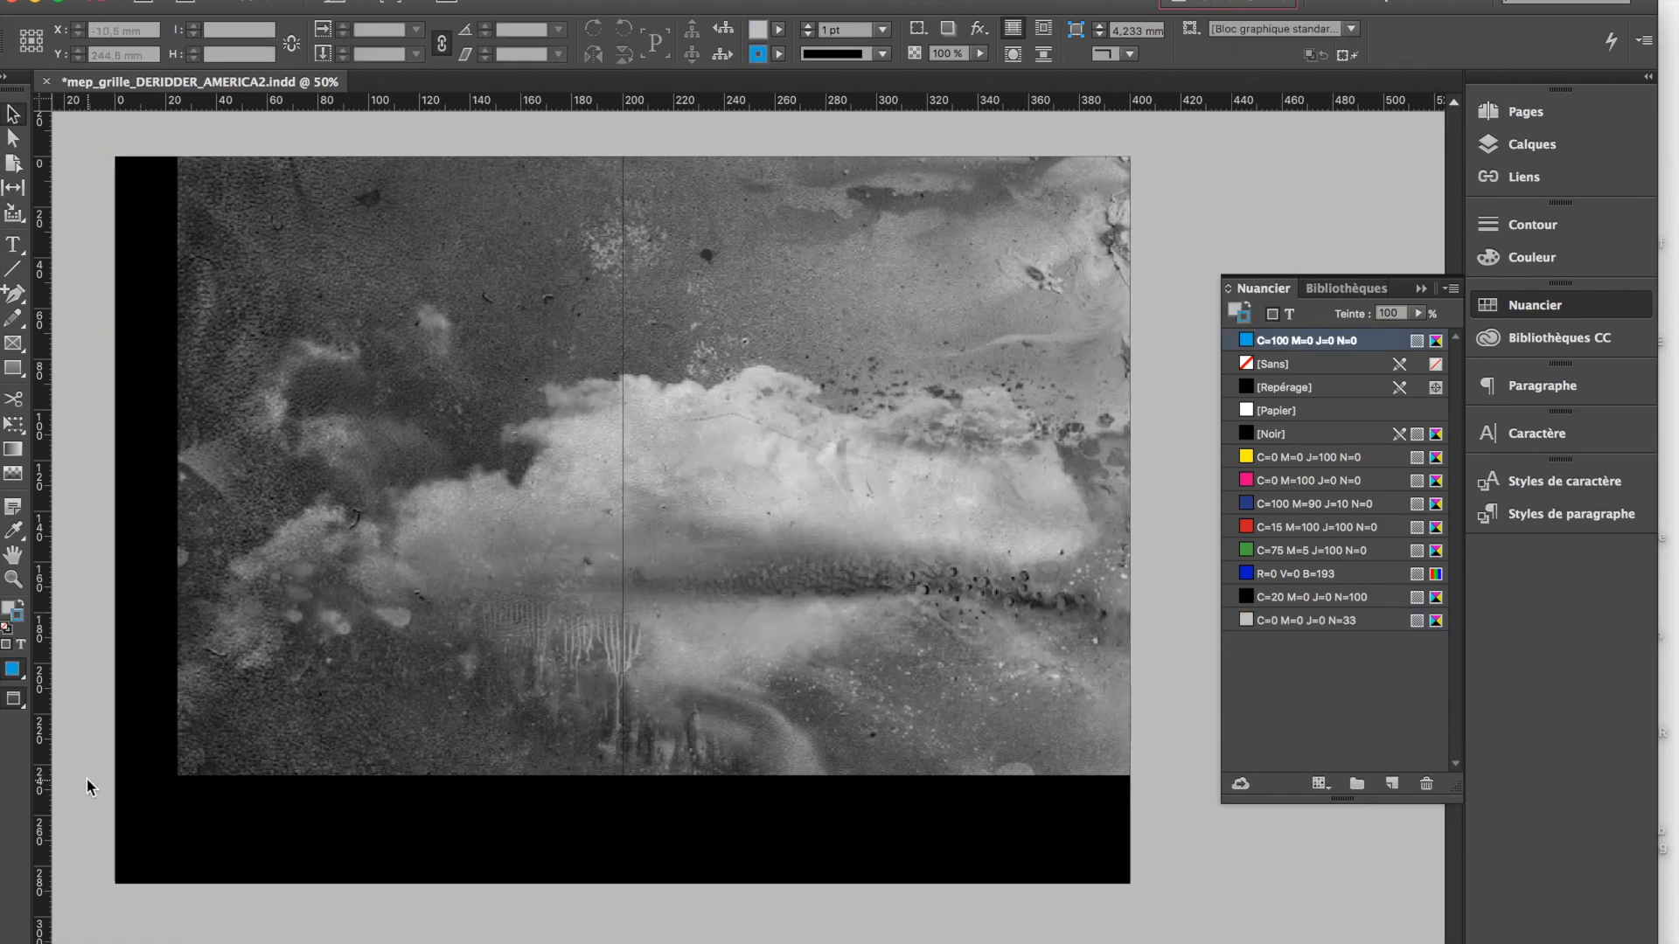
Examine at 100 % how the black background meets the bleed along the bottom edge and corners of spread 4-5
scroll(87, 778, "down", 5)
scroll(86, 778, "down", 5)
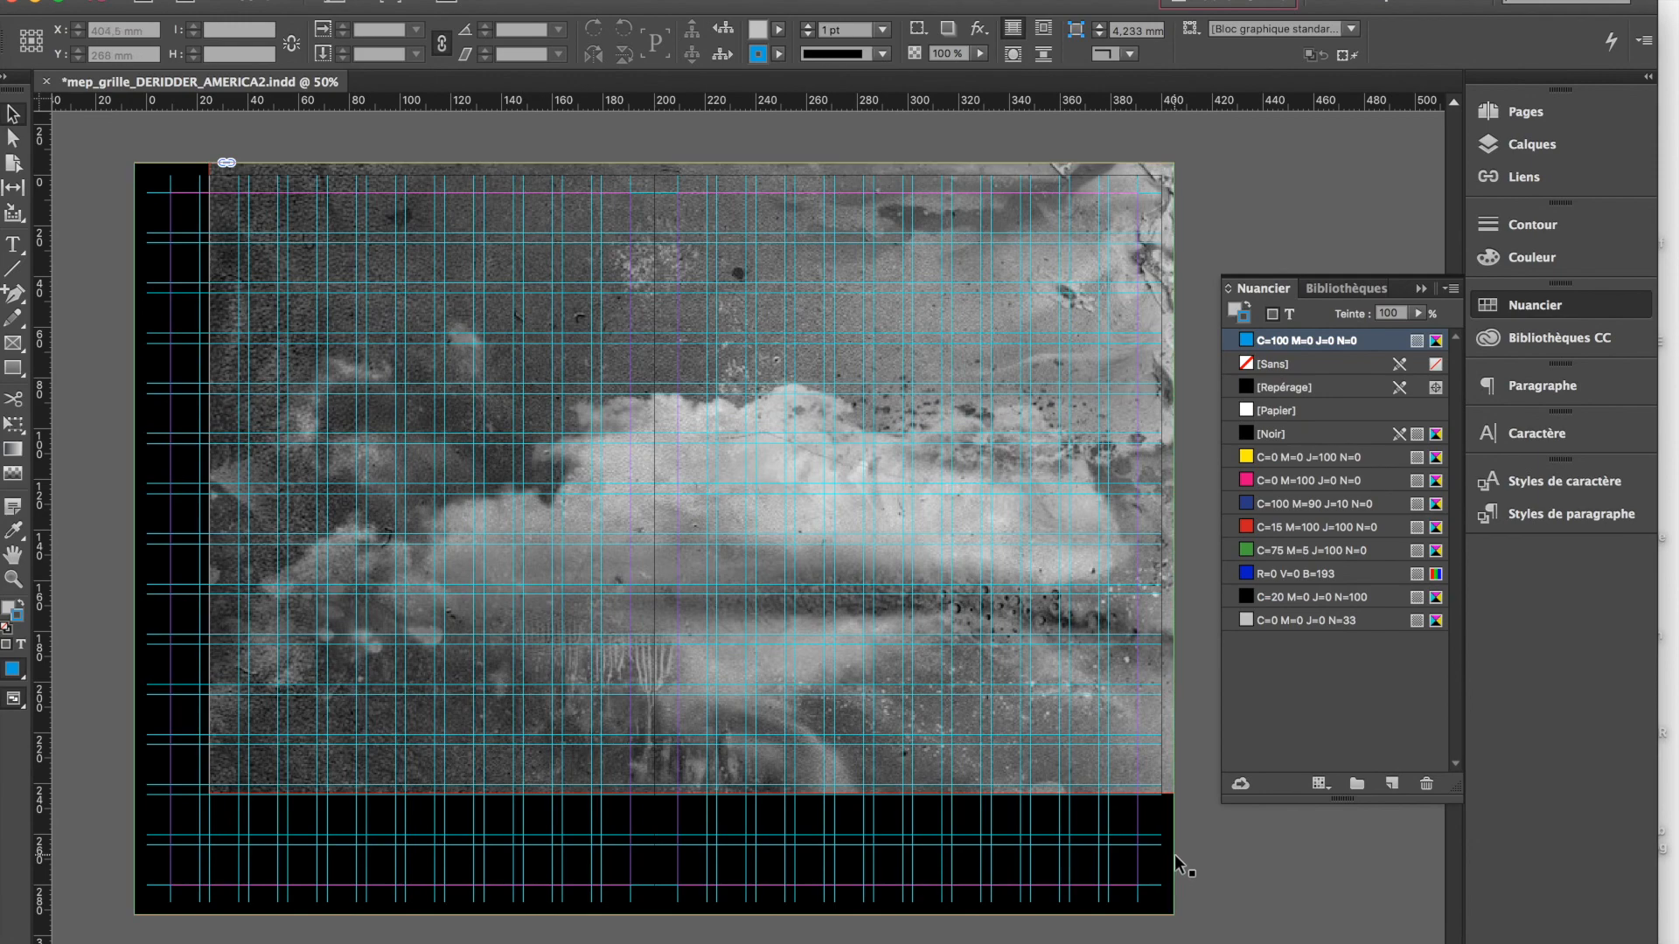
key("super+plus")
key("super+plus")
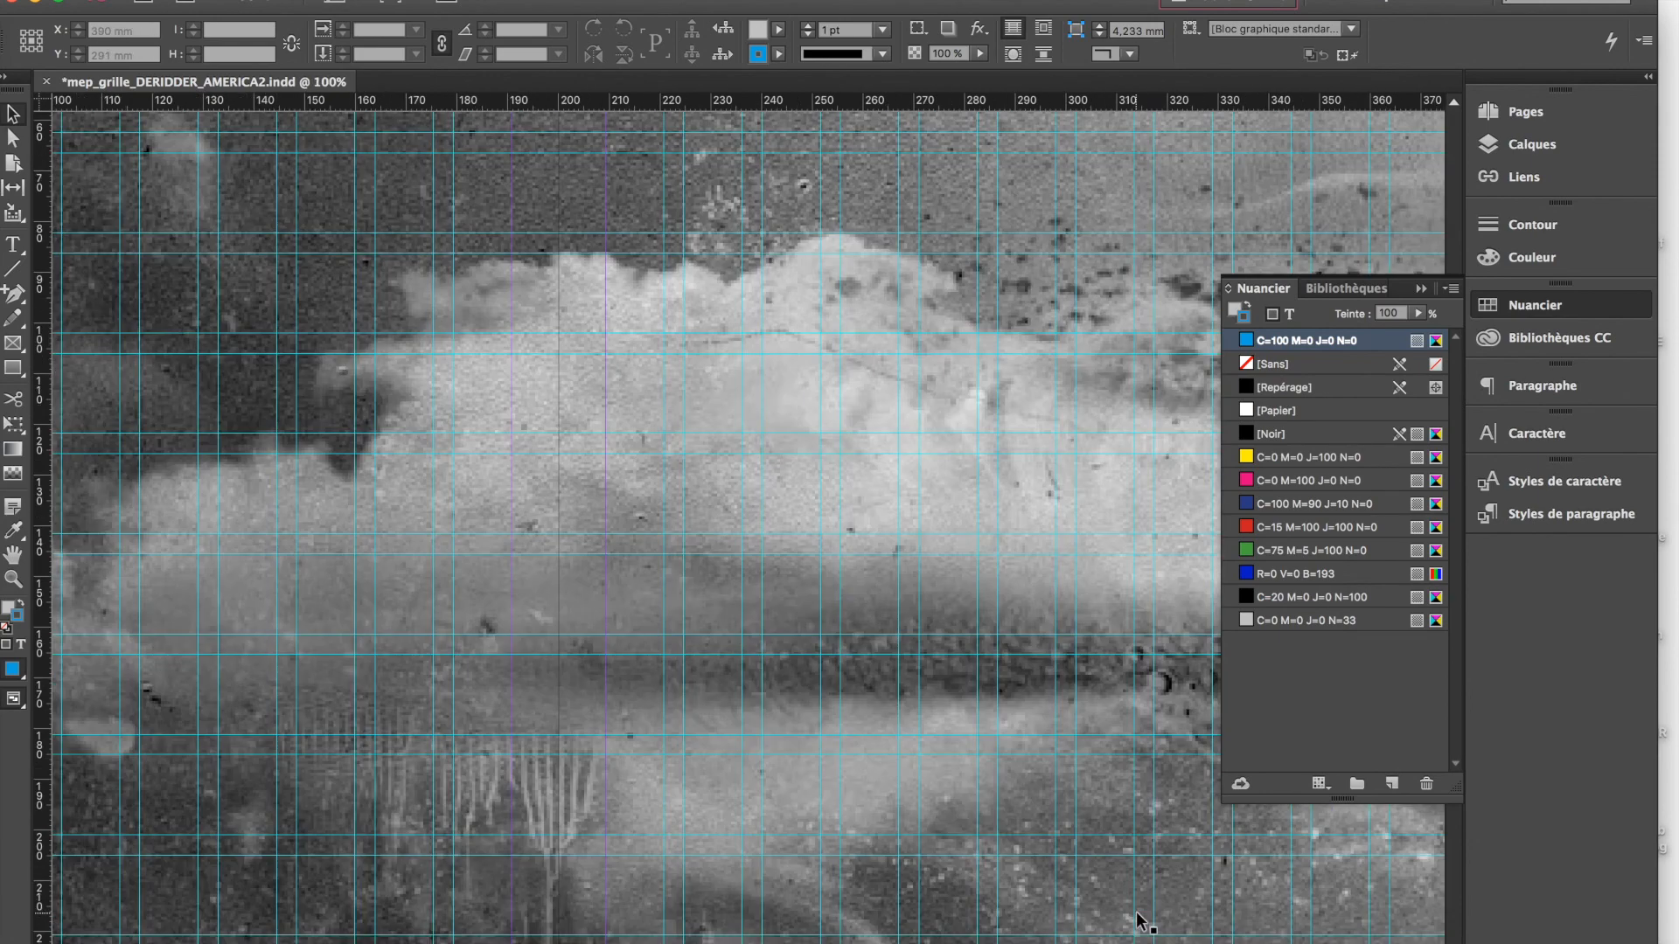
scroll(1139, 916, "down", 8)
scroll(1138, 917, "right", 7)
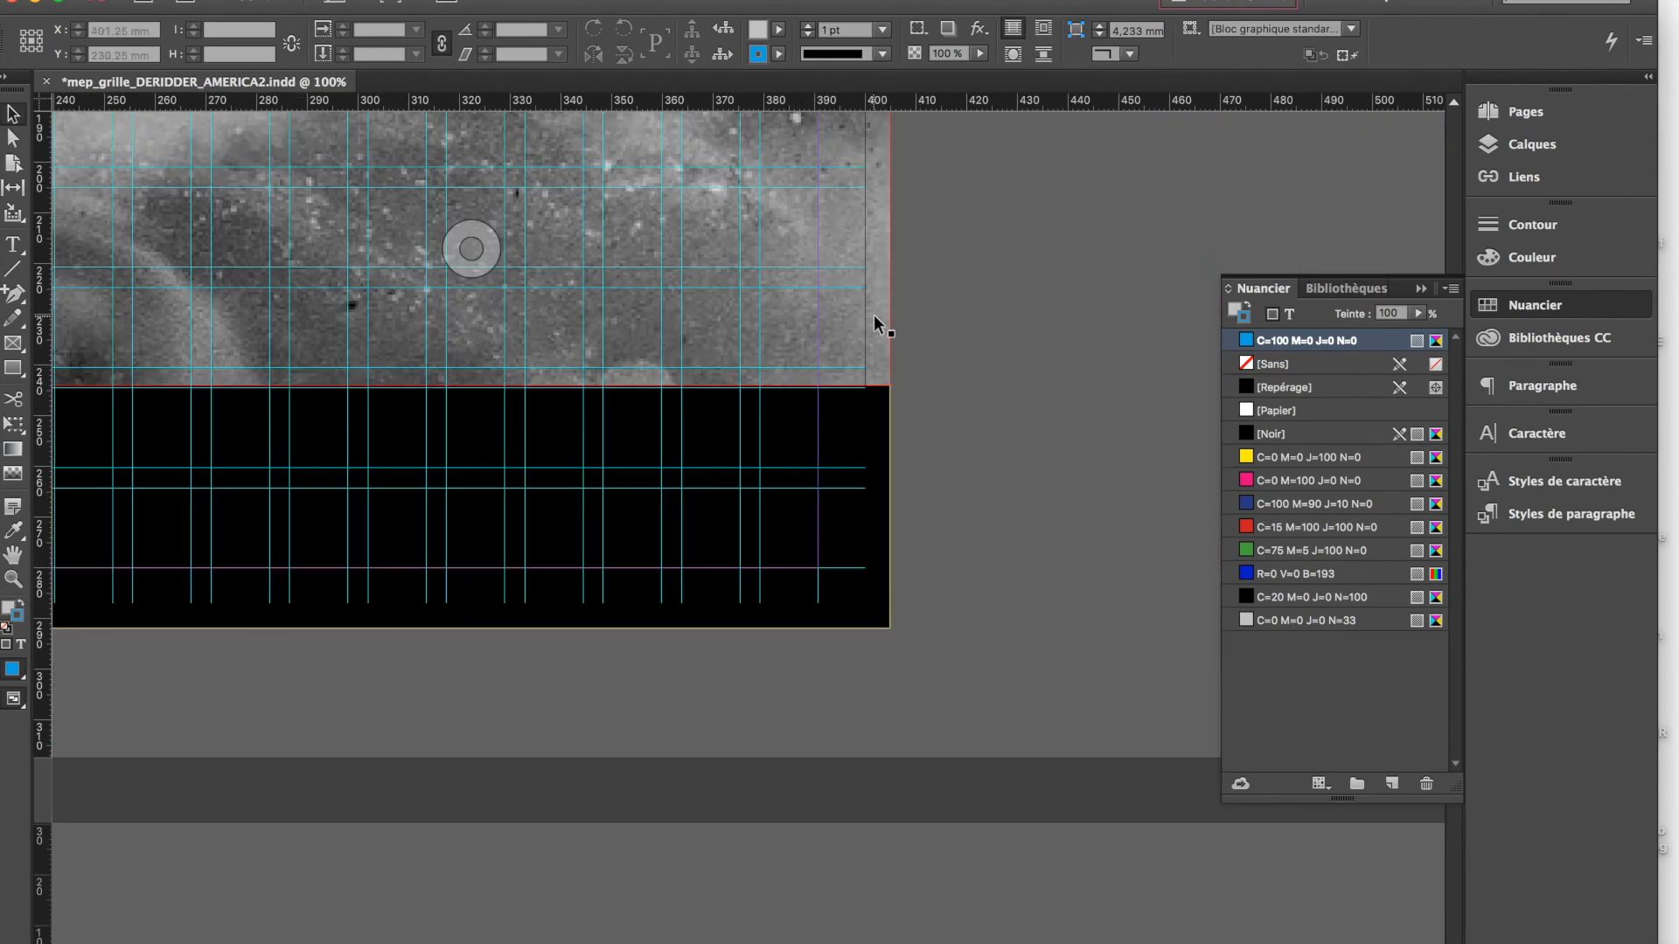
scroll(790, 621, "down", 3)
scroll(790, 621, "left", 6)
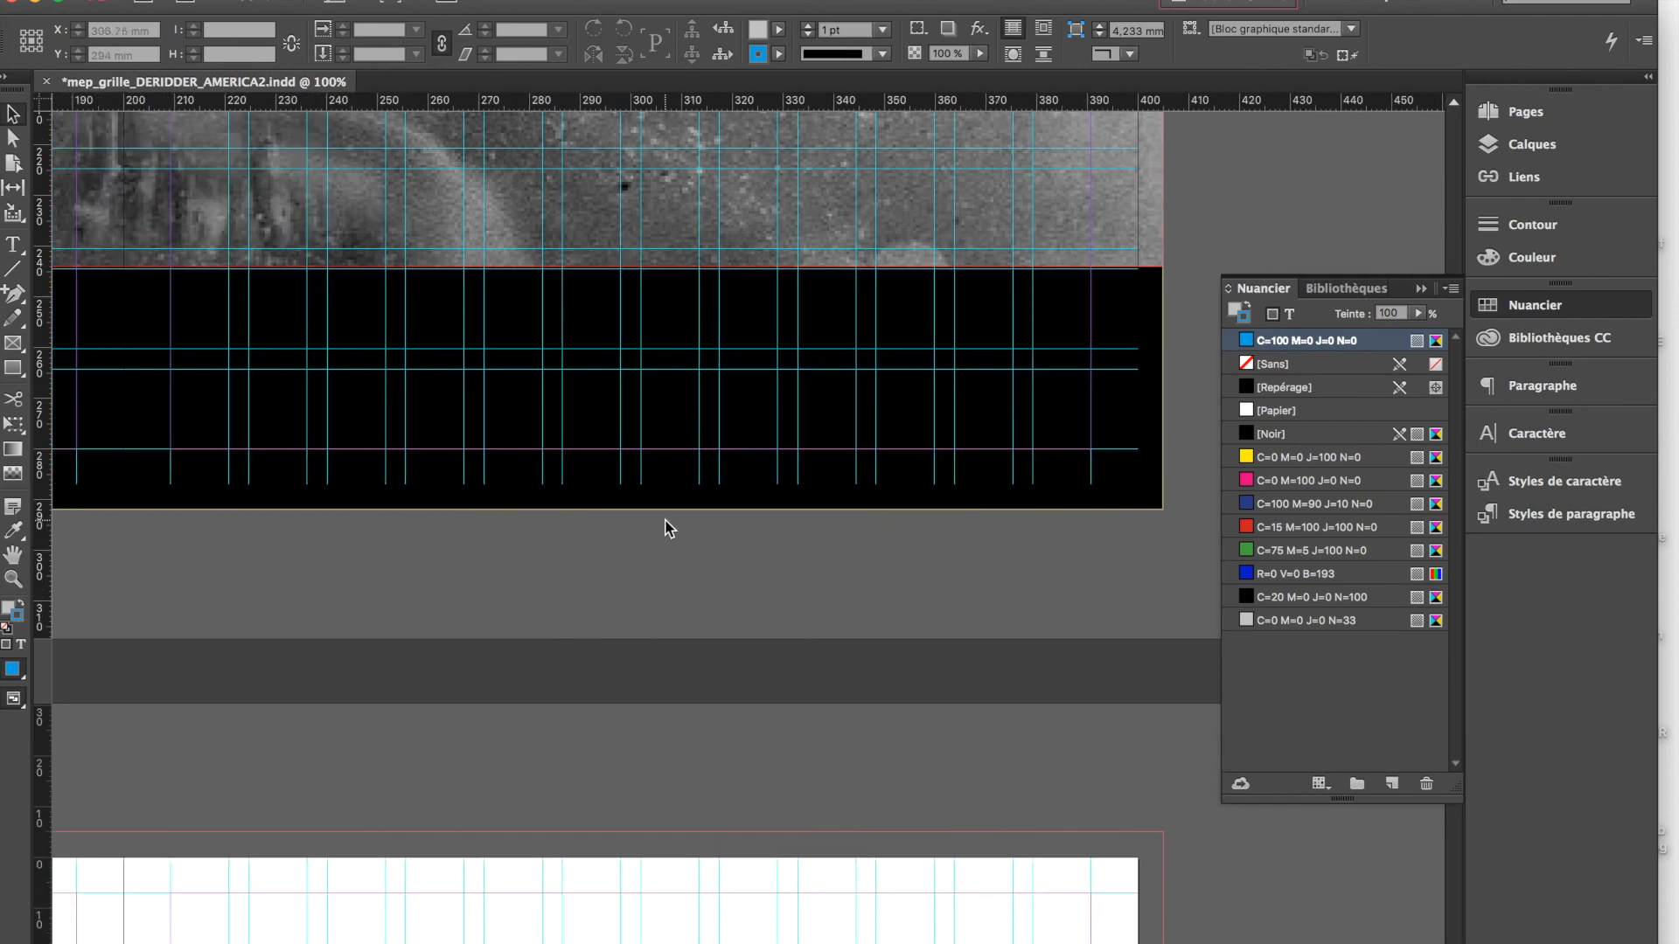
scroll(672, 524, "up", 2)
scroll(672, 525, "left", 20)
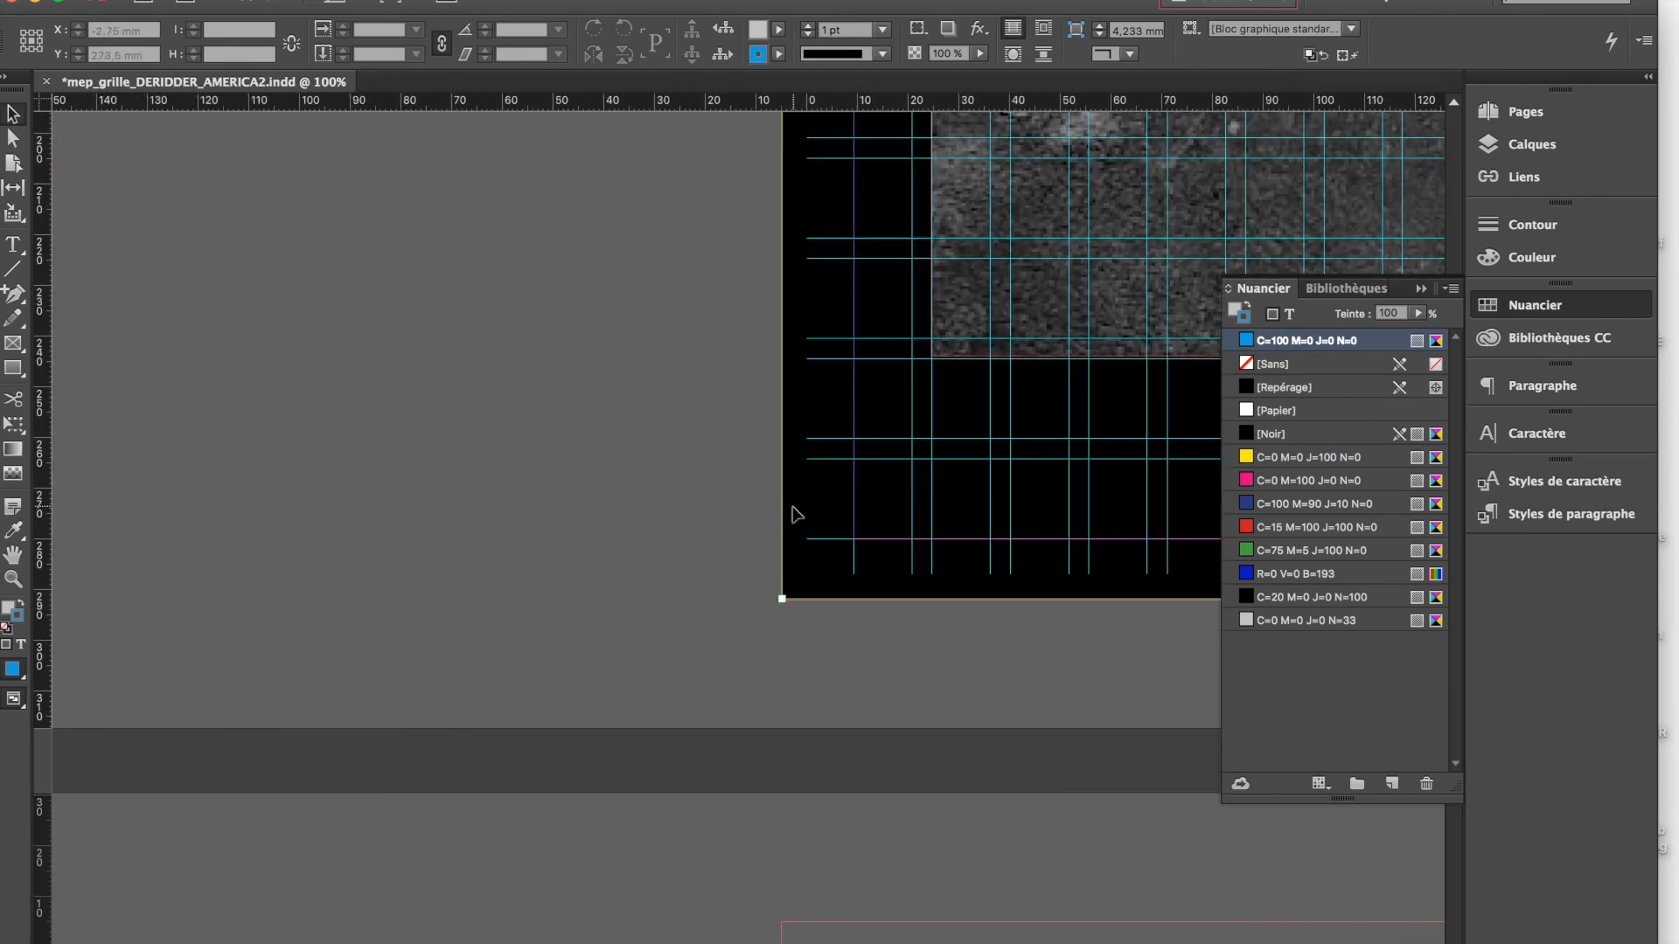
left_click_drag(733, 524, 848, 659)
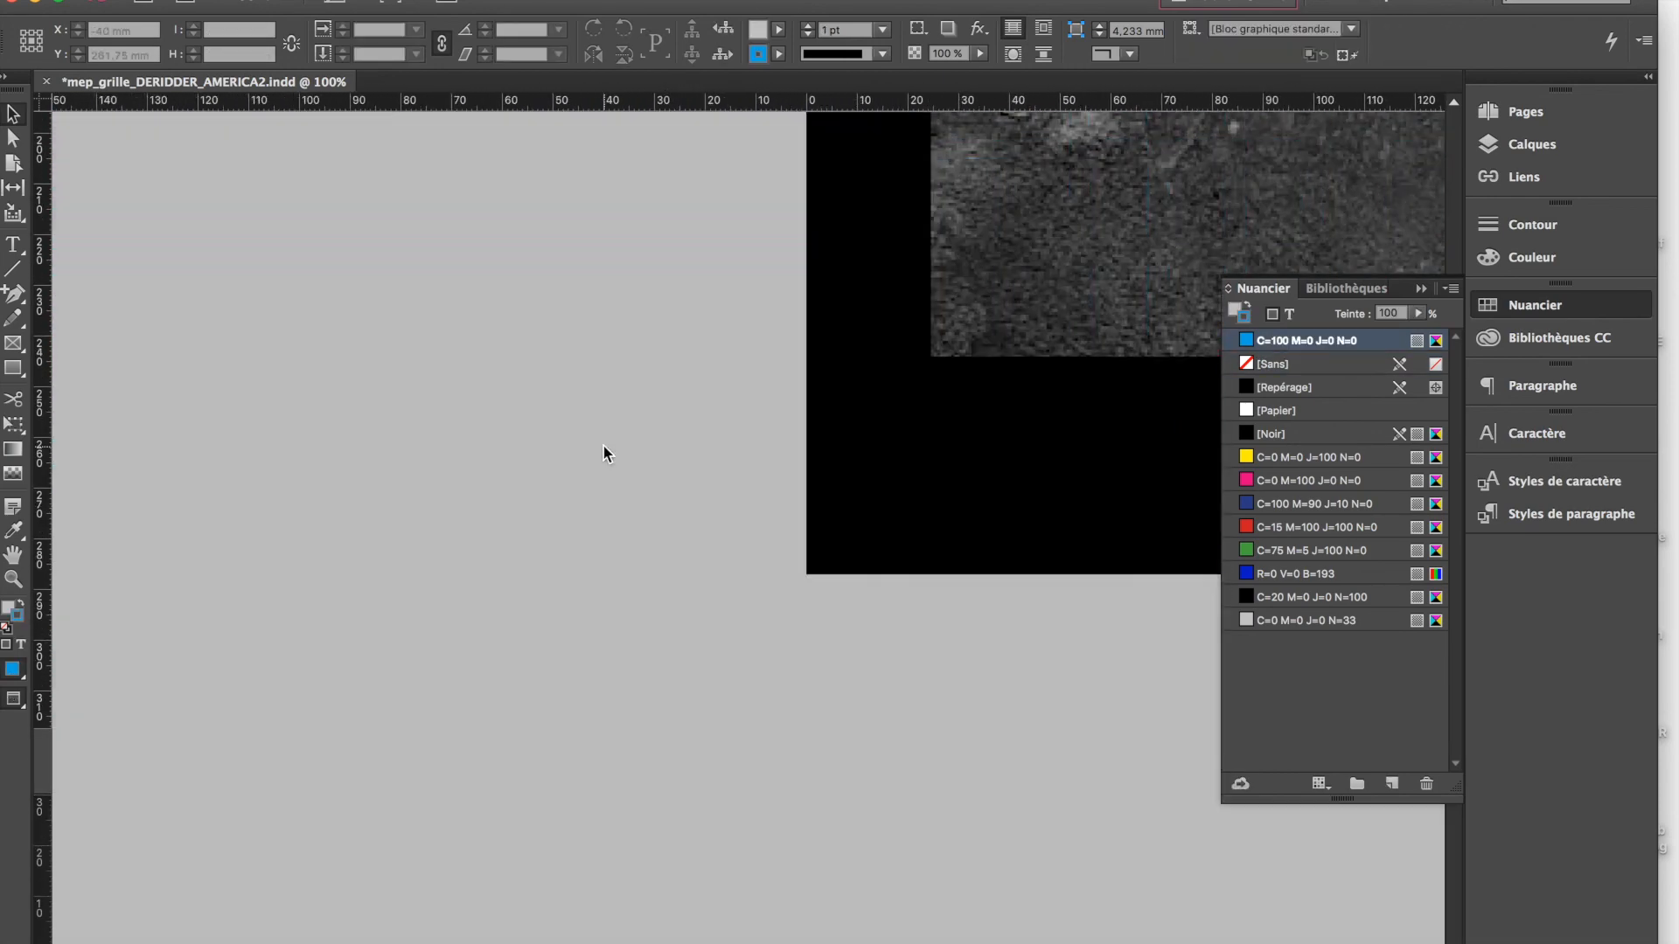
Compare the spread's lower-left corner in normal and preview mode to check the trimmed bleed
key("w")
key("w")
key("w")
key("w")
key("w")
key("w")
key("w")
key("w")
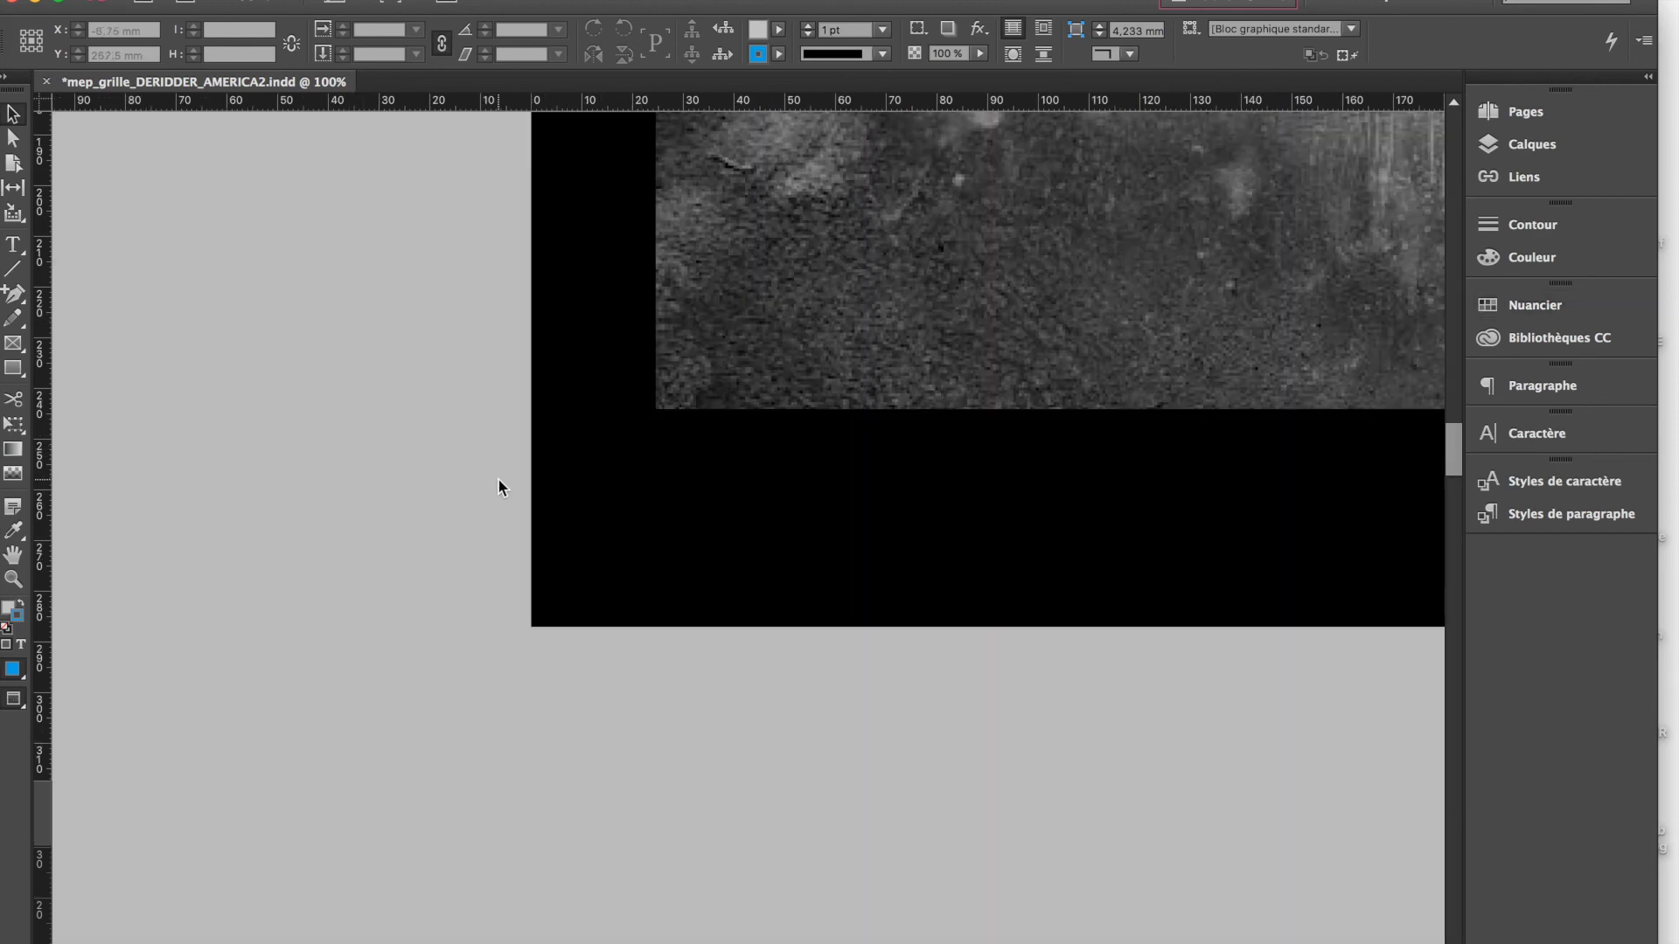
scroll(498, 480, "up", 8)
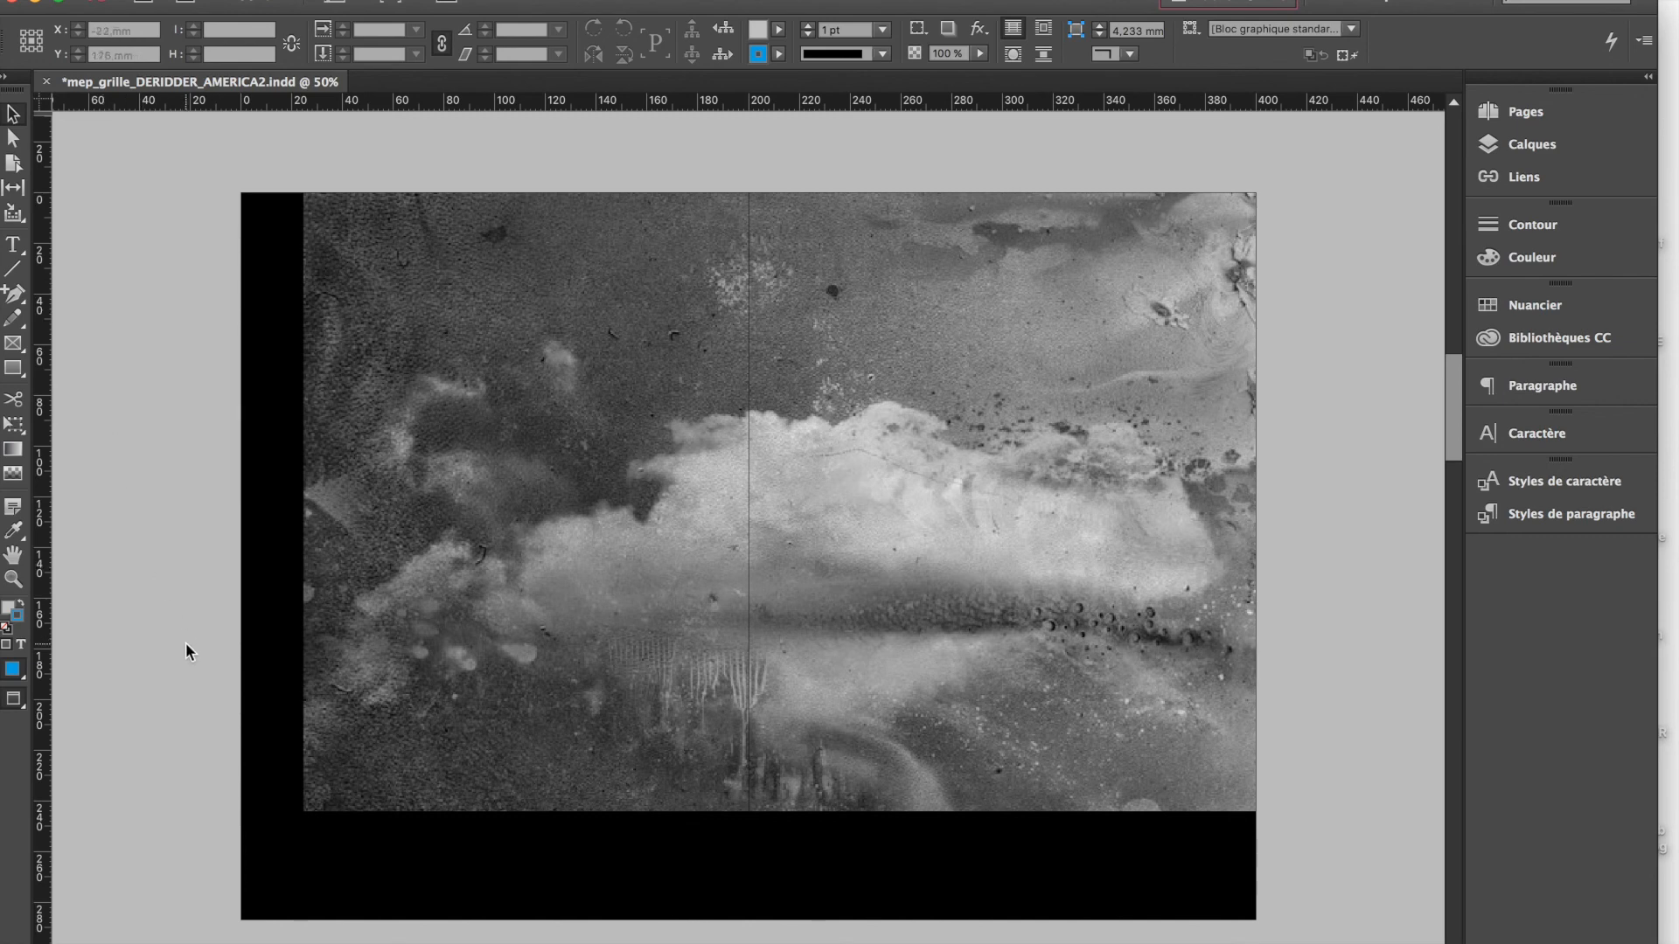
On the Fonds layer, draw an image frame about 453.5 × 296.5 mm across spread 4-5 from the bleed's upper-left corner
left_click(1533, 144)
left_click(1044, 284)
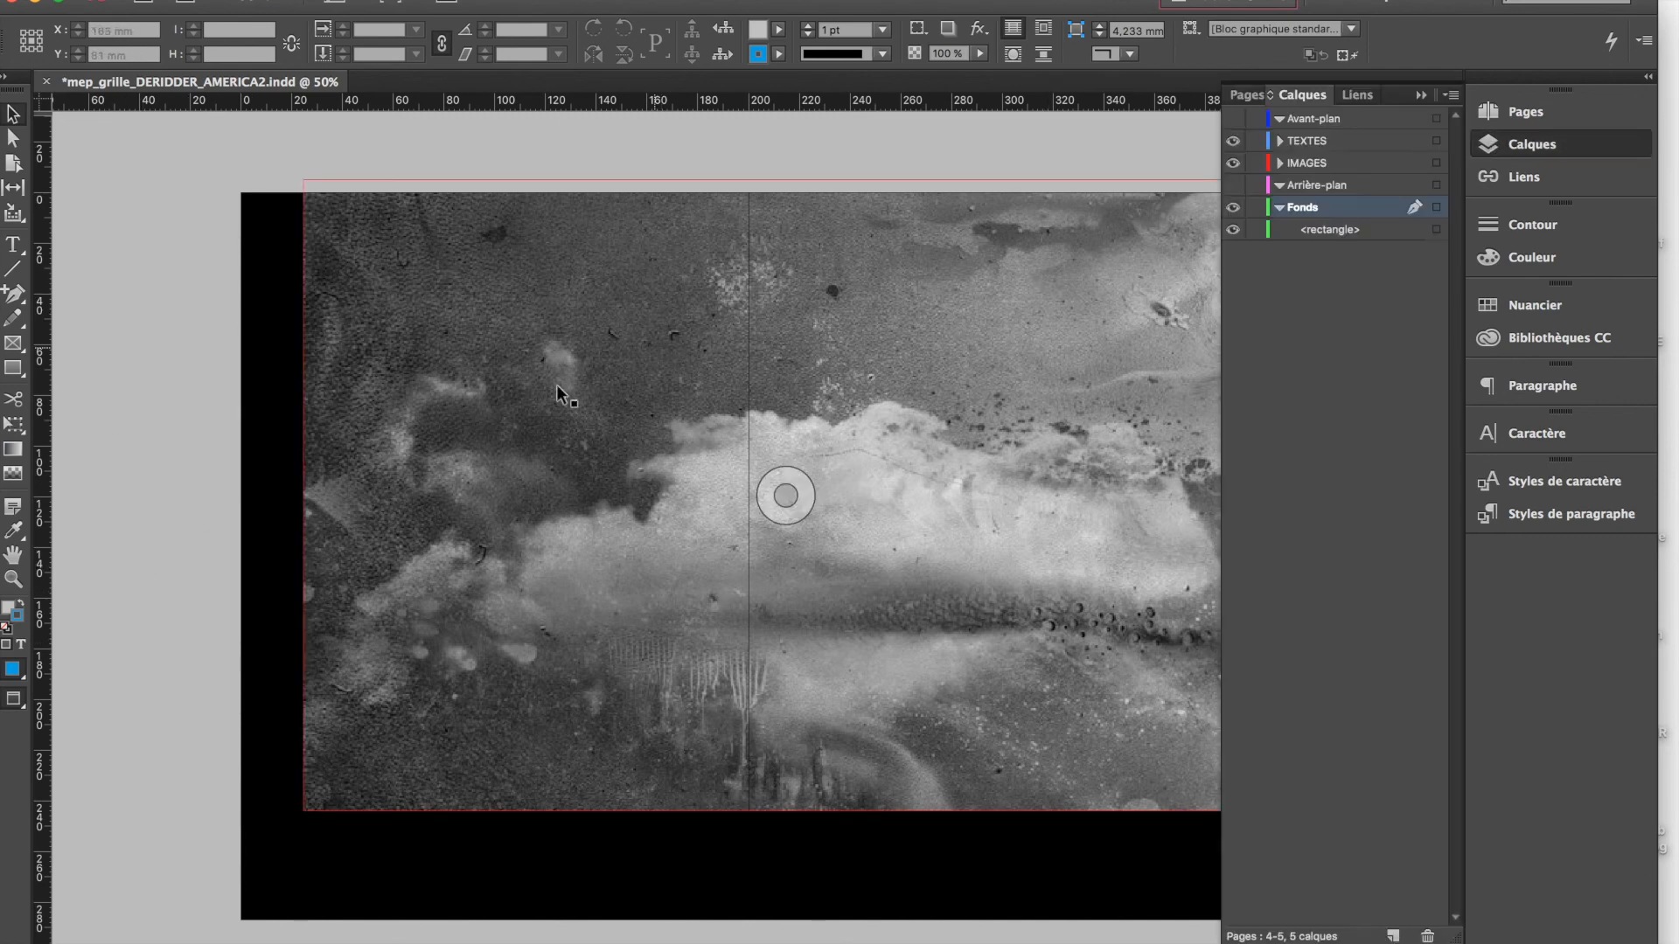
left_click(13, 343)
key("w")
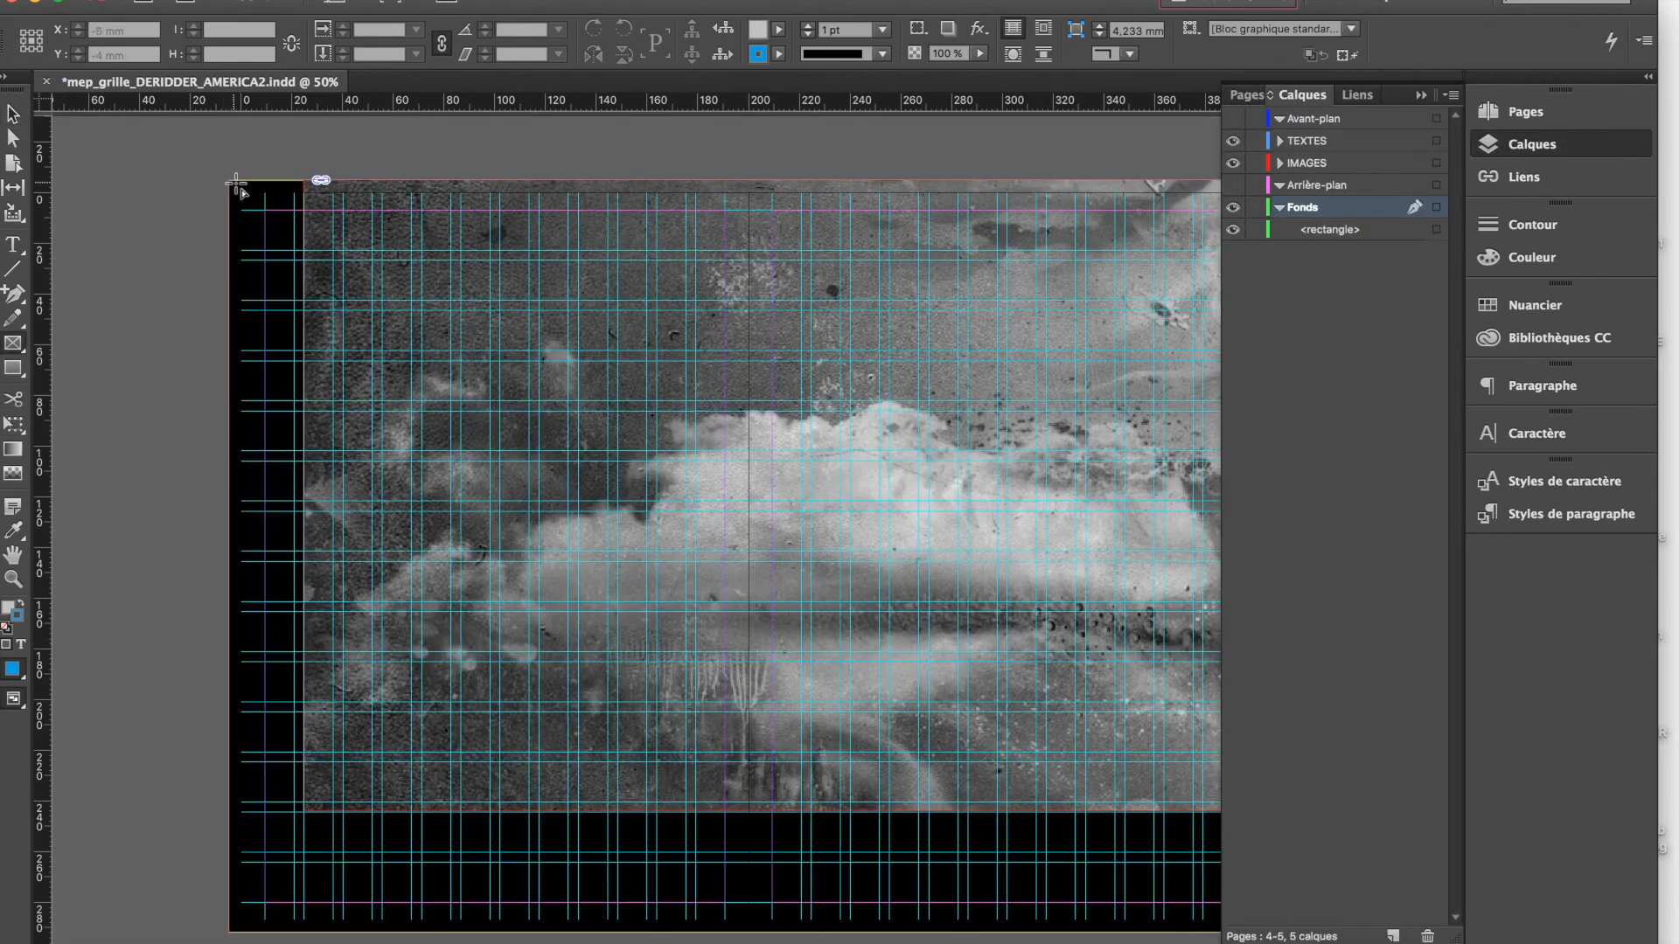
left_click_drag(226, 180, 1383, 932)
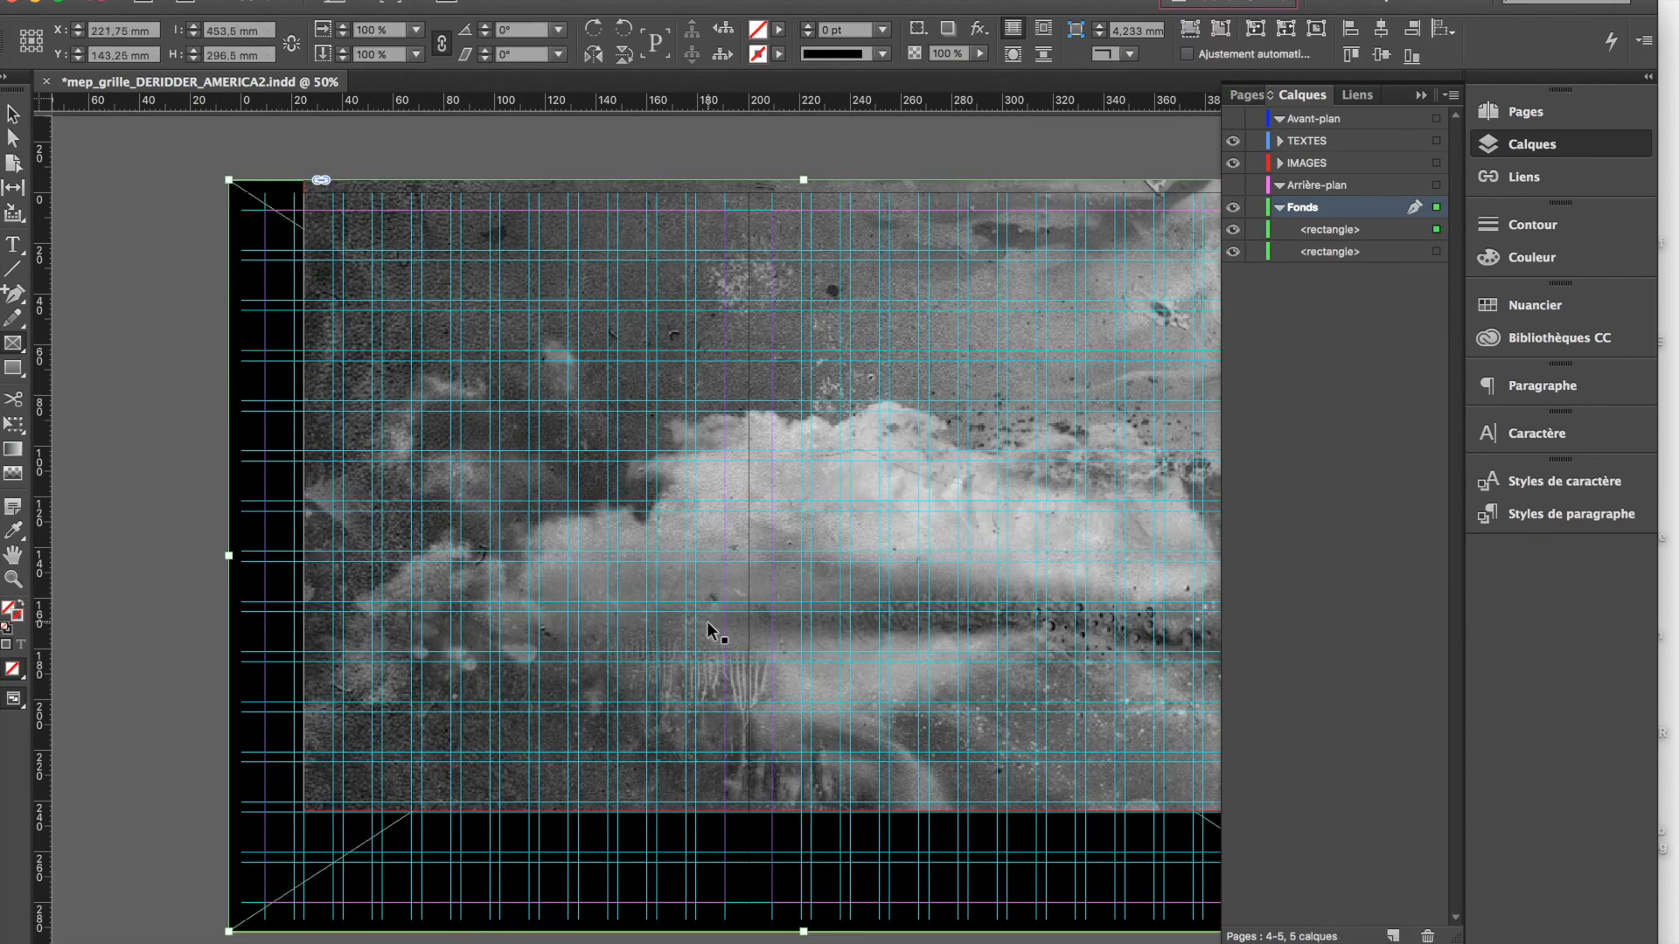
Place the landscape photo ending in photography_001.jpg in the 410 × 297 mm background frame so that it fills the spread
key("super+d")
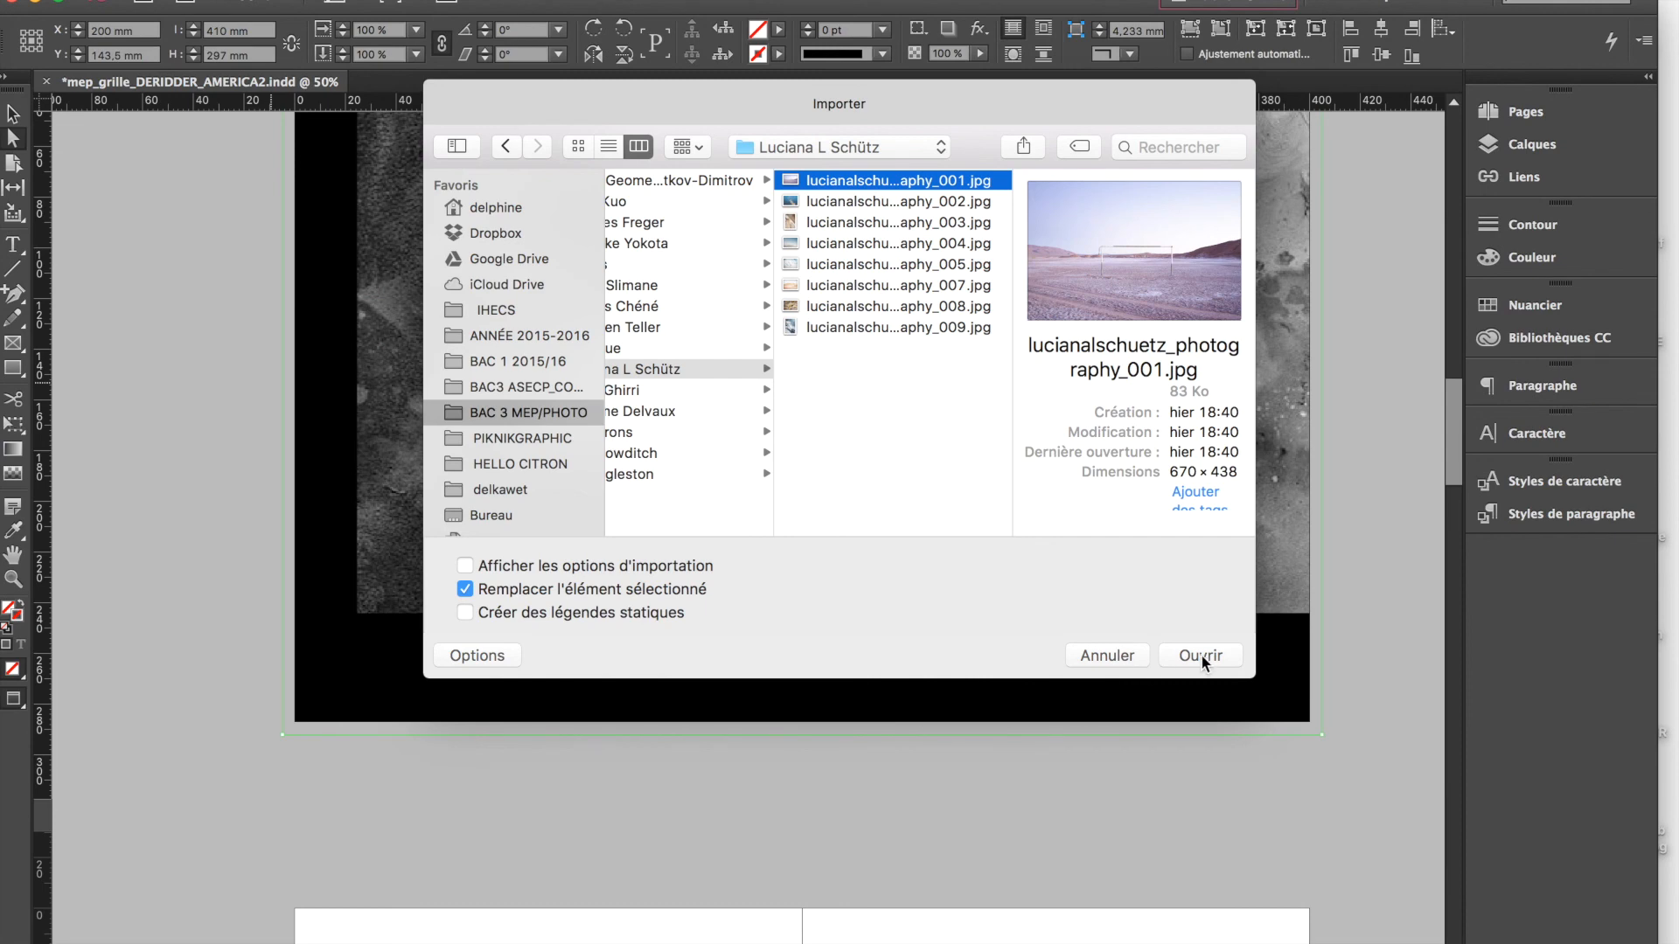
left_click(1205, 656)
left_click(131, 638)
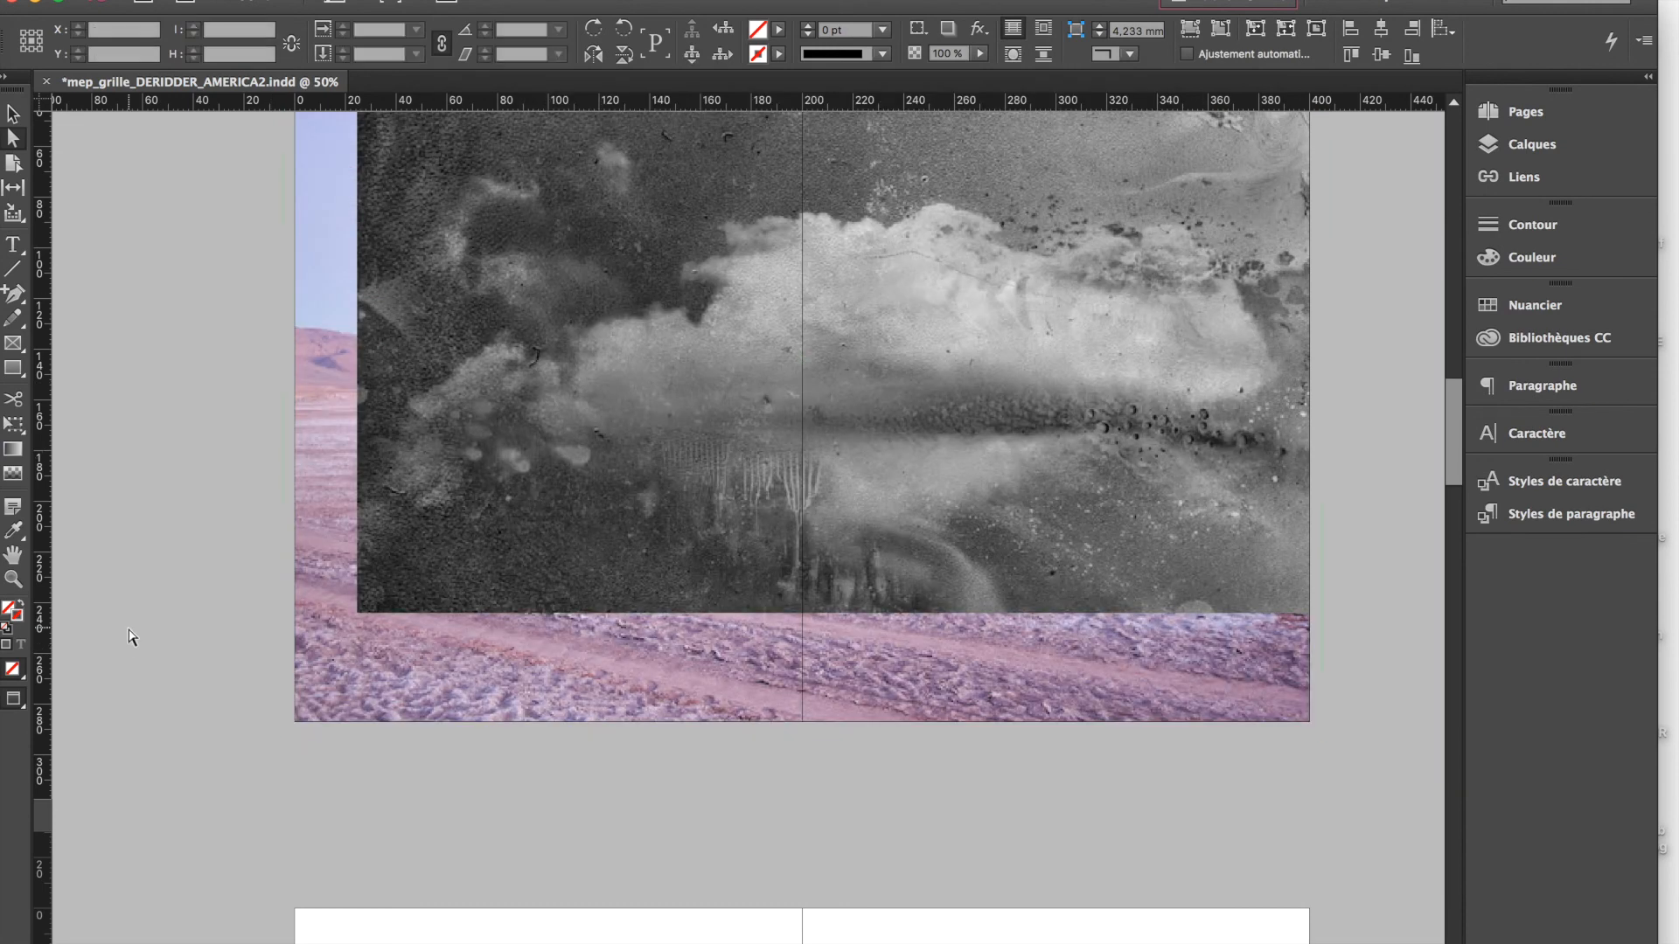
scroll(131, 639, "up", 5)
scroll(132, 638, "down", 2)
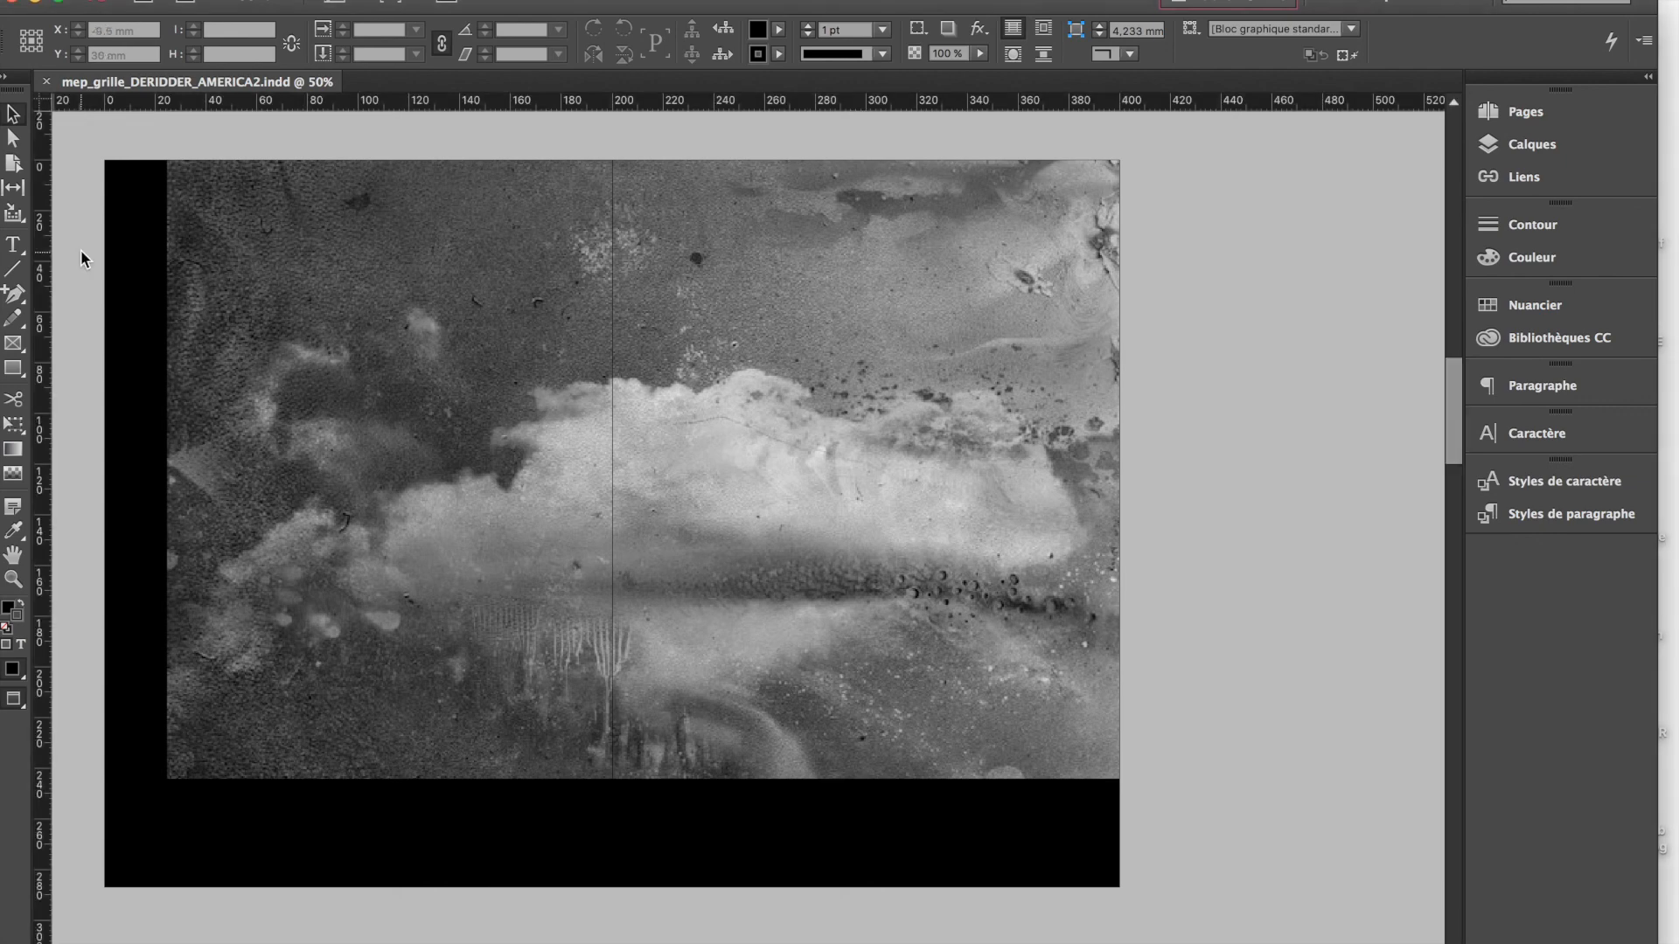
Collapse the Fonds layer and lock both the Fonds and Arrière-plan layers
left_click(1532, 145)
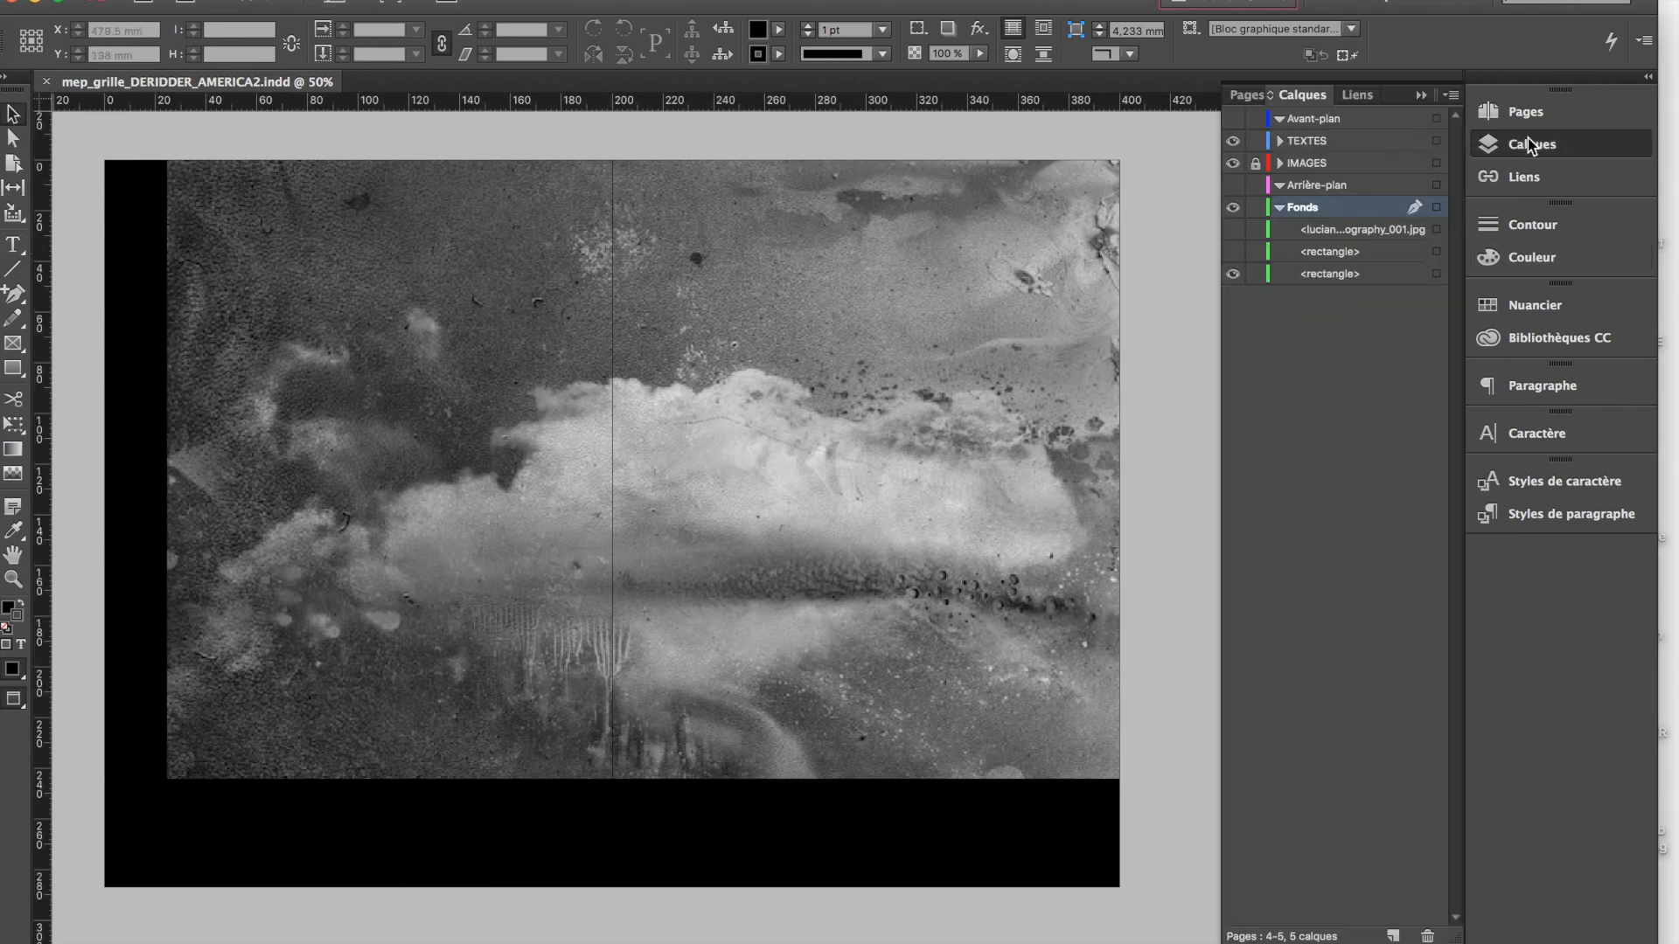
left_click(1279, 208)
left_click(1256, 207)
left_click(1256, 184)
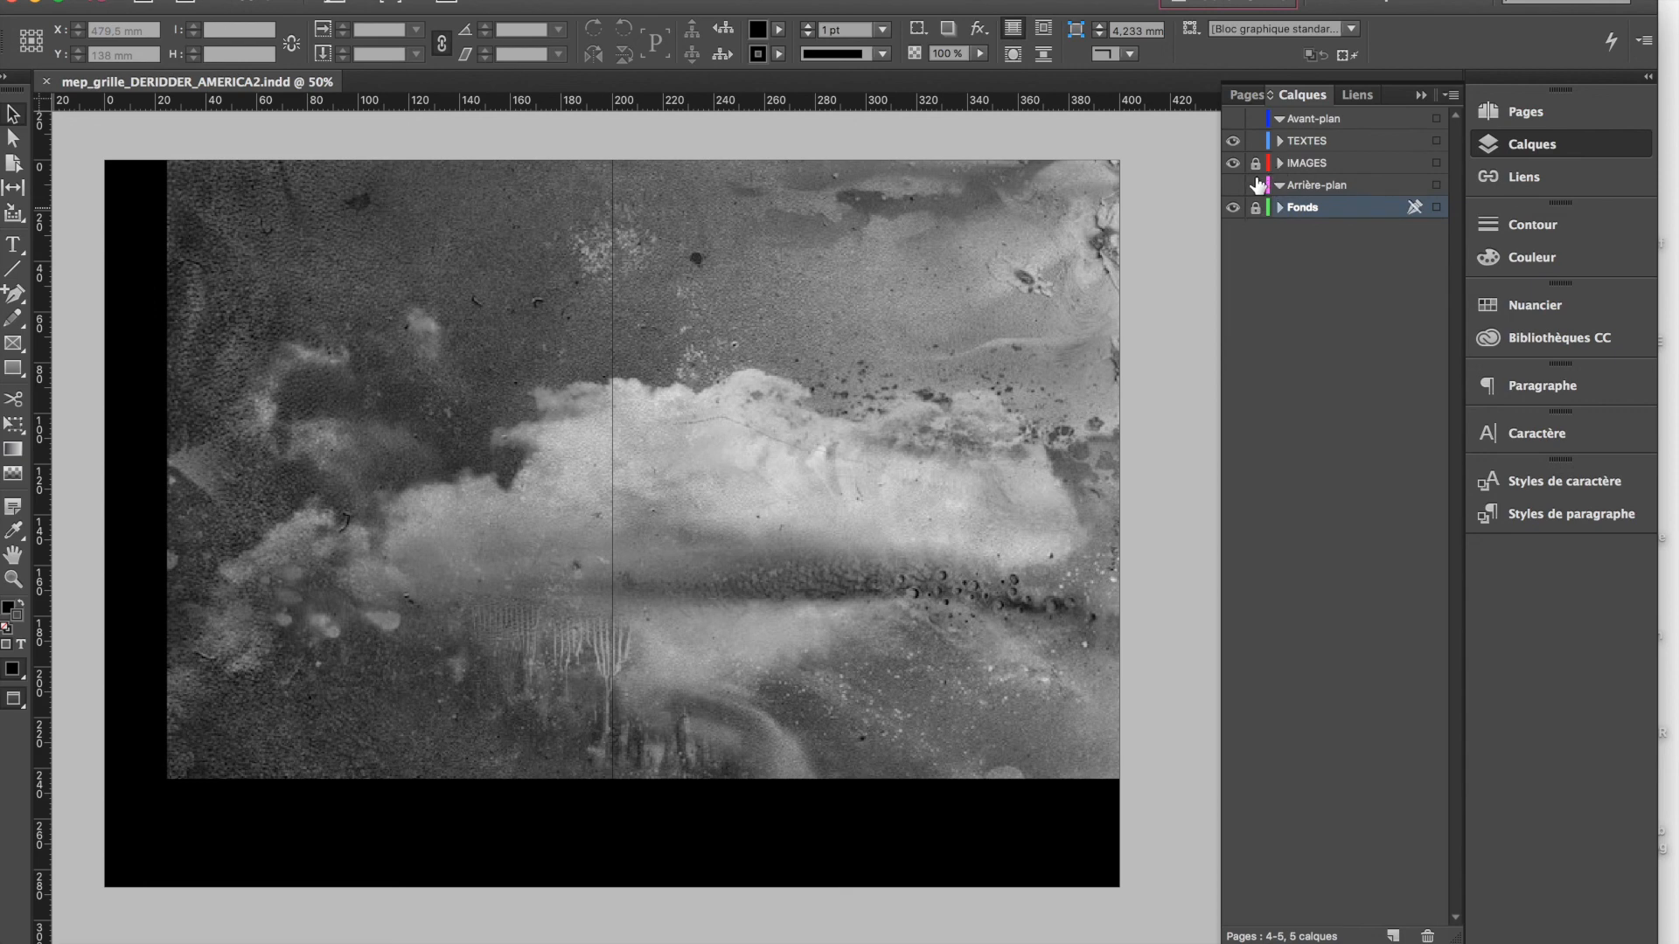
On the TEXTES layer, draw a text frame on page 4 and resize it to the grid, 104.208 × 257.214 mm
left_click(1307, 141)
left_click(13, 249)
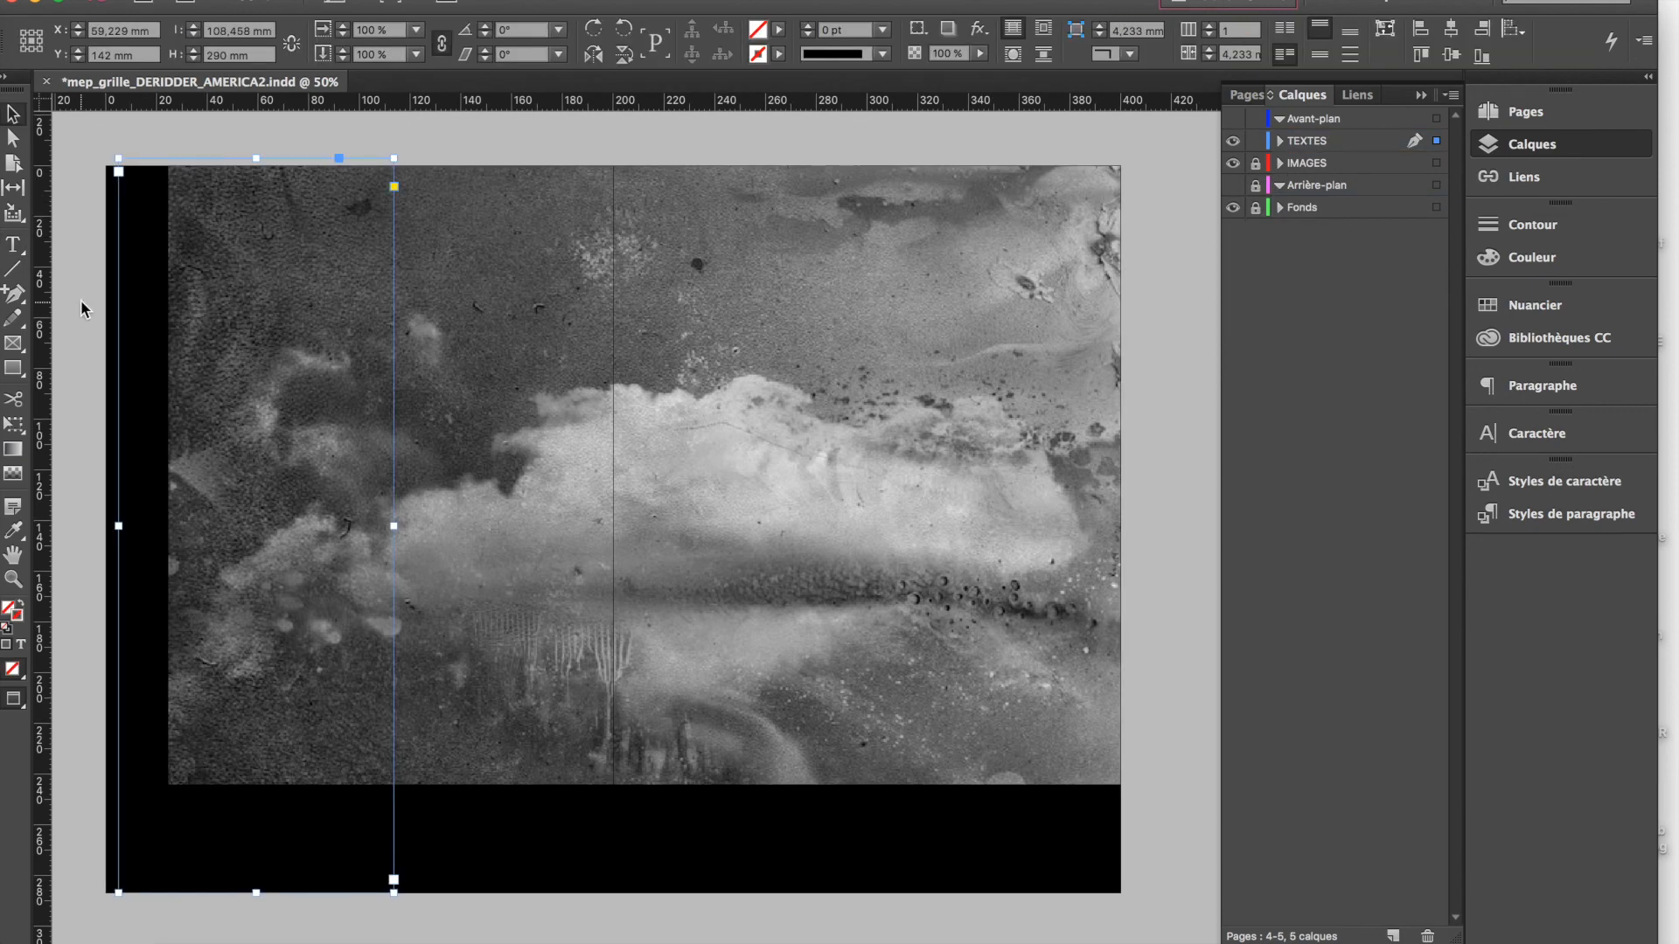
key("w")
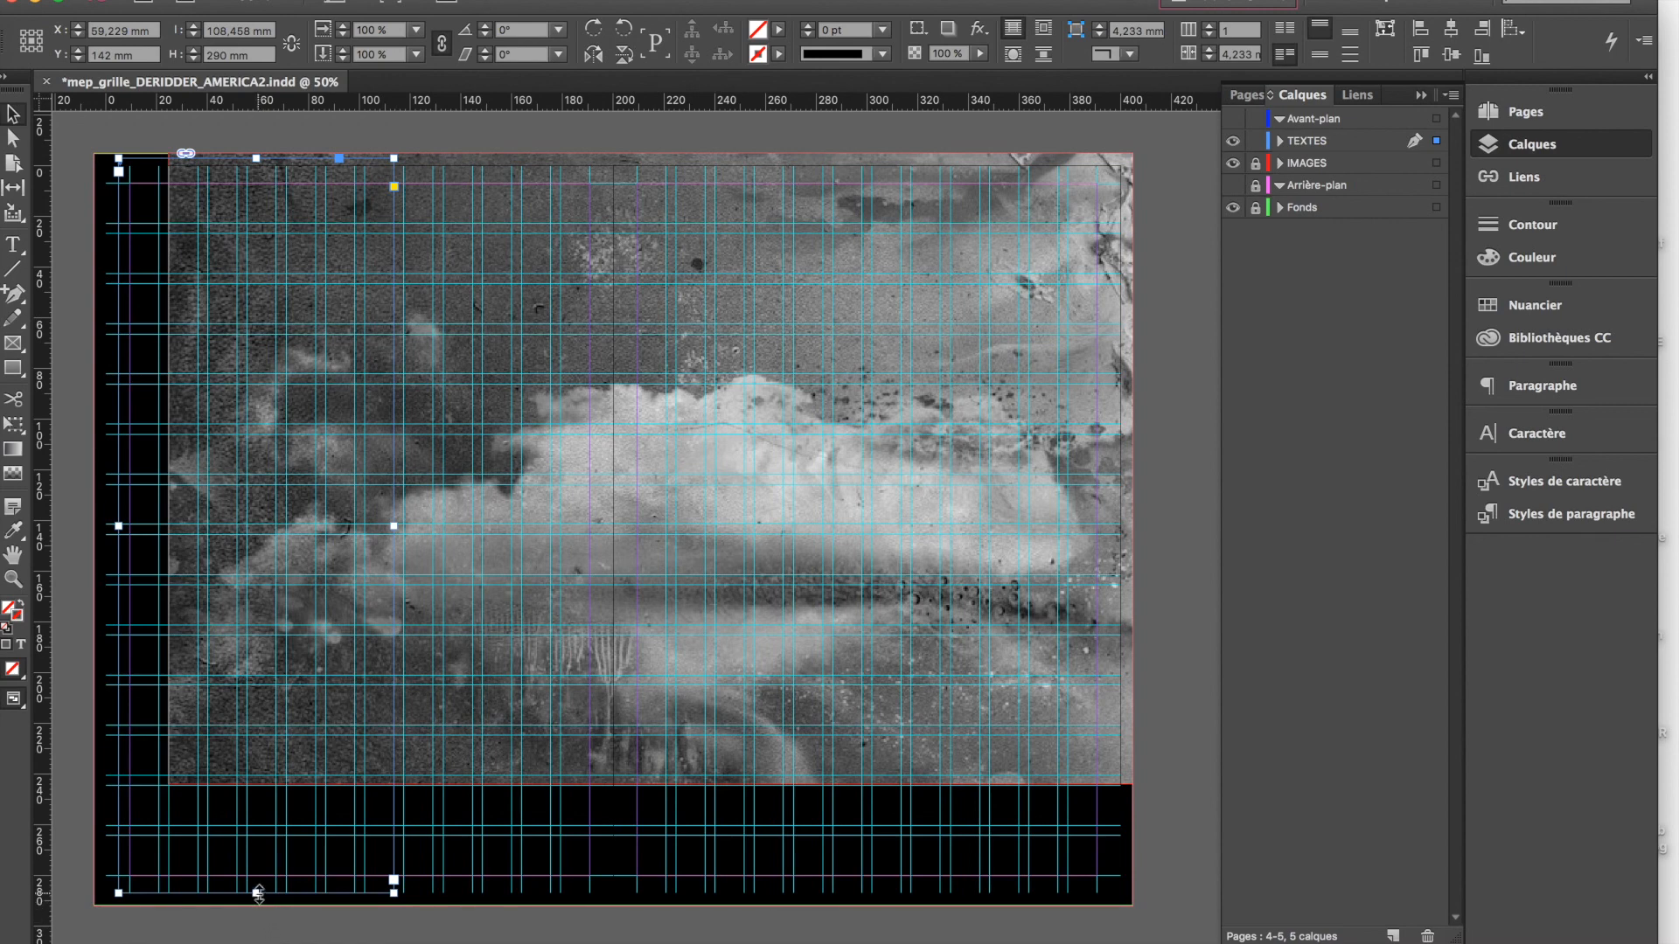
left_click_drag(257, 894, 256, 836)
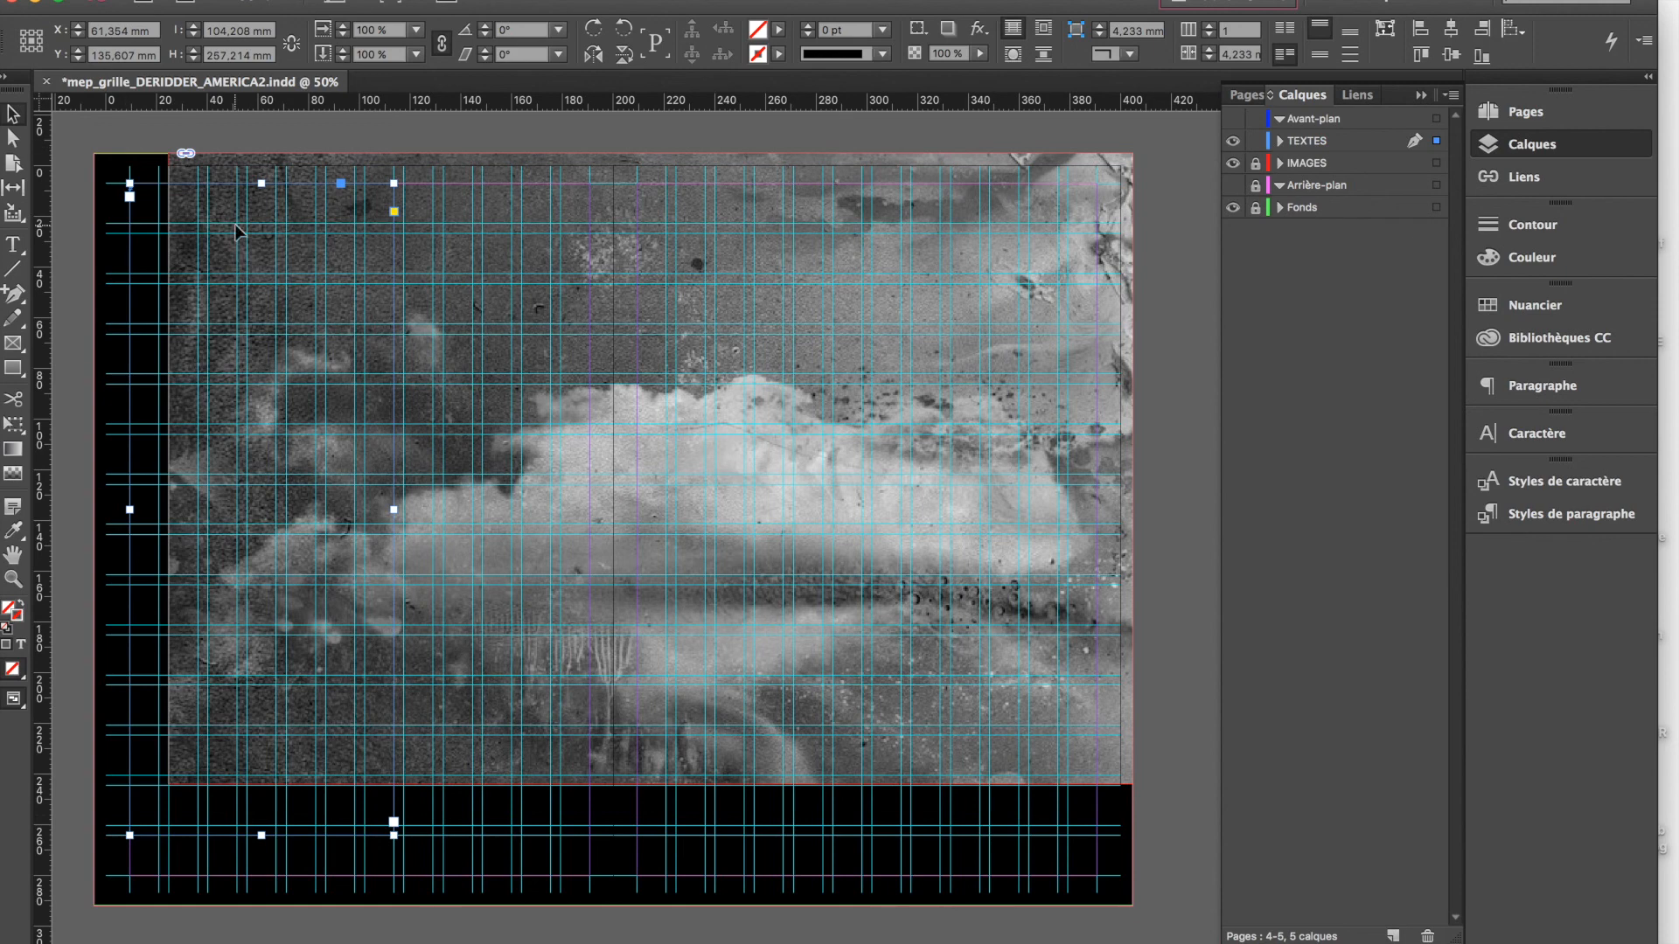
left_click(79, 203)
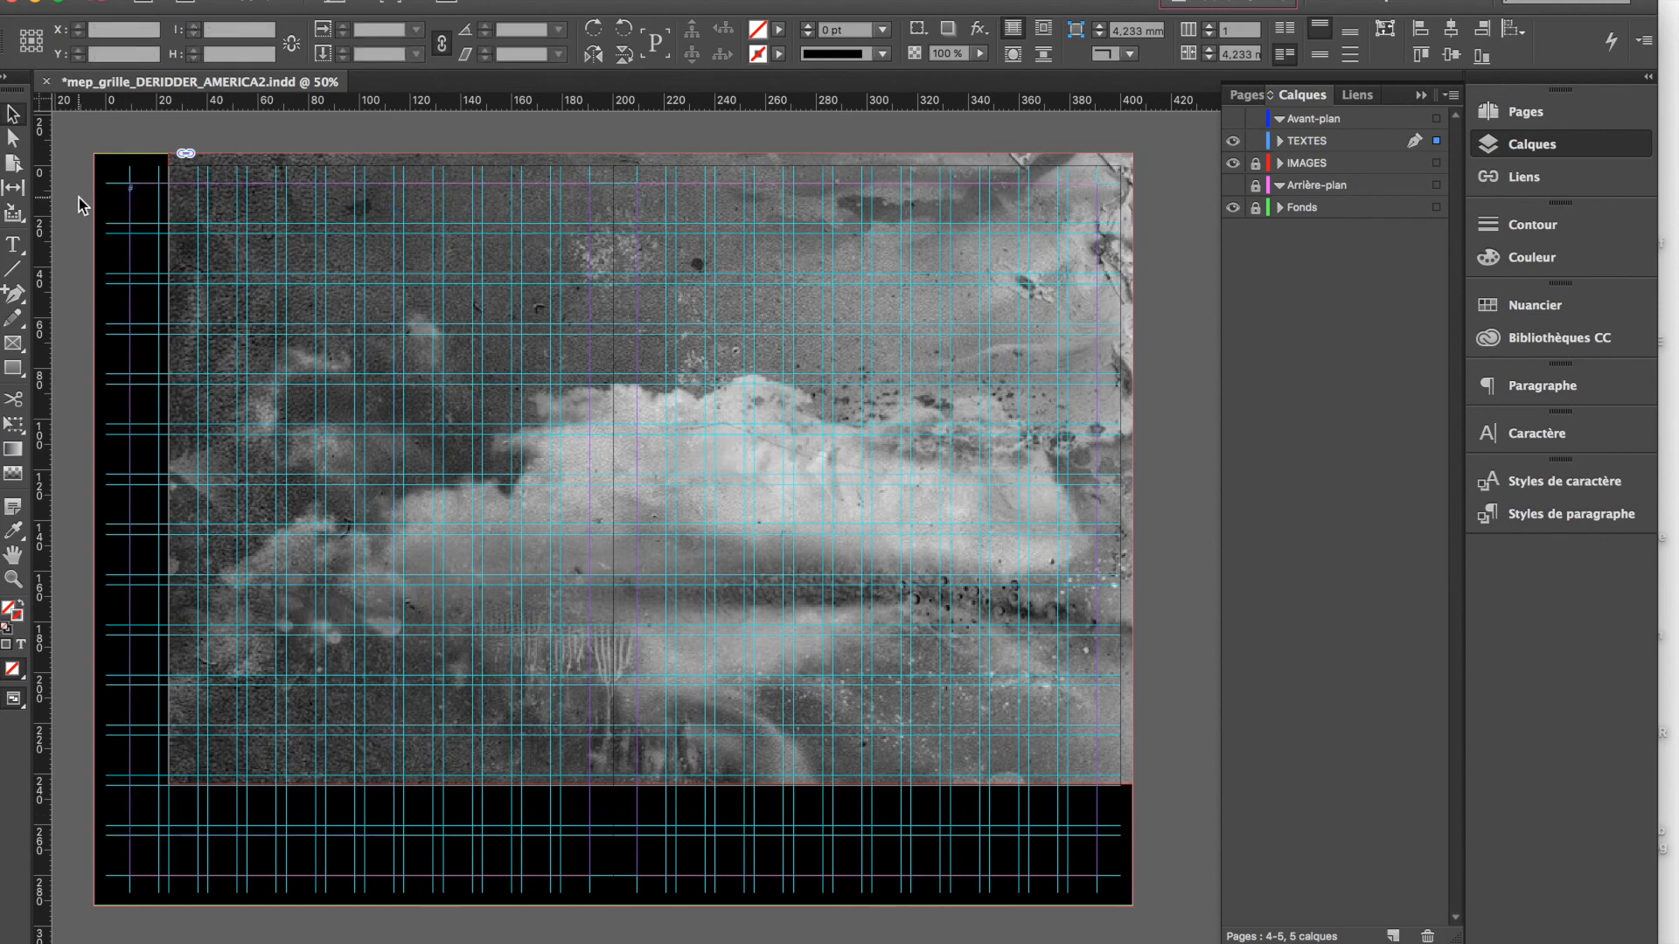
left_click(159, 242)
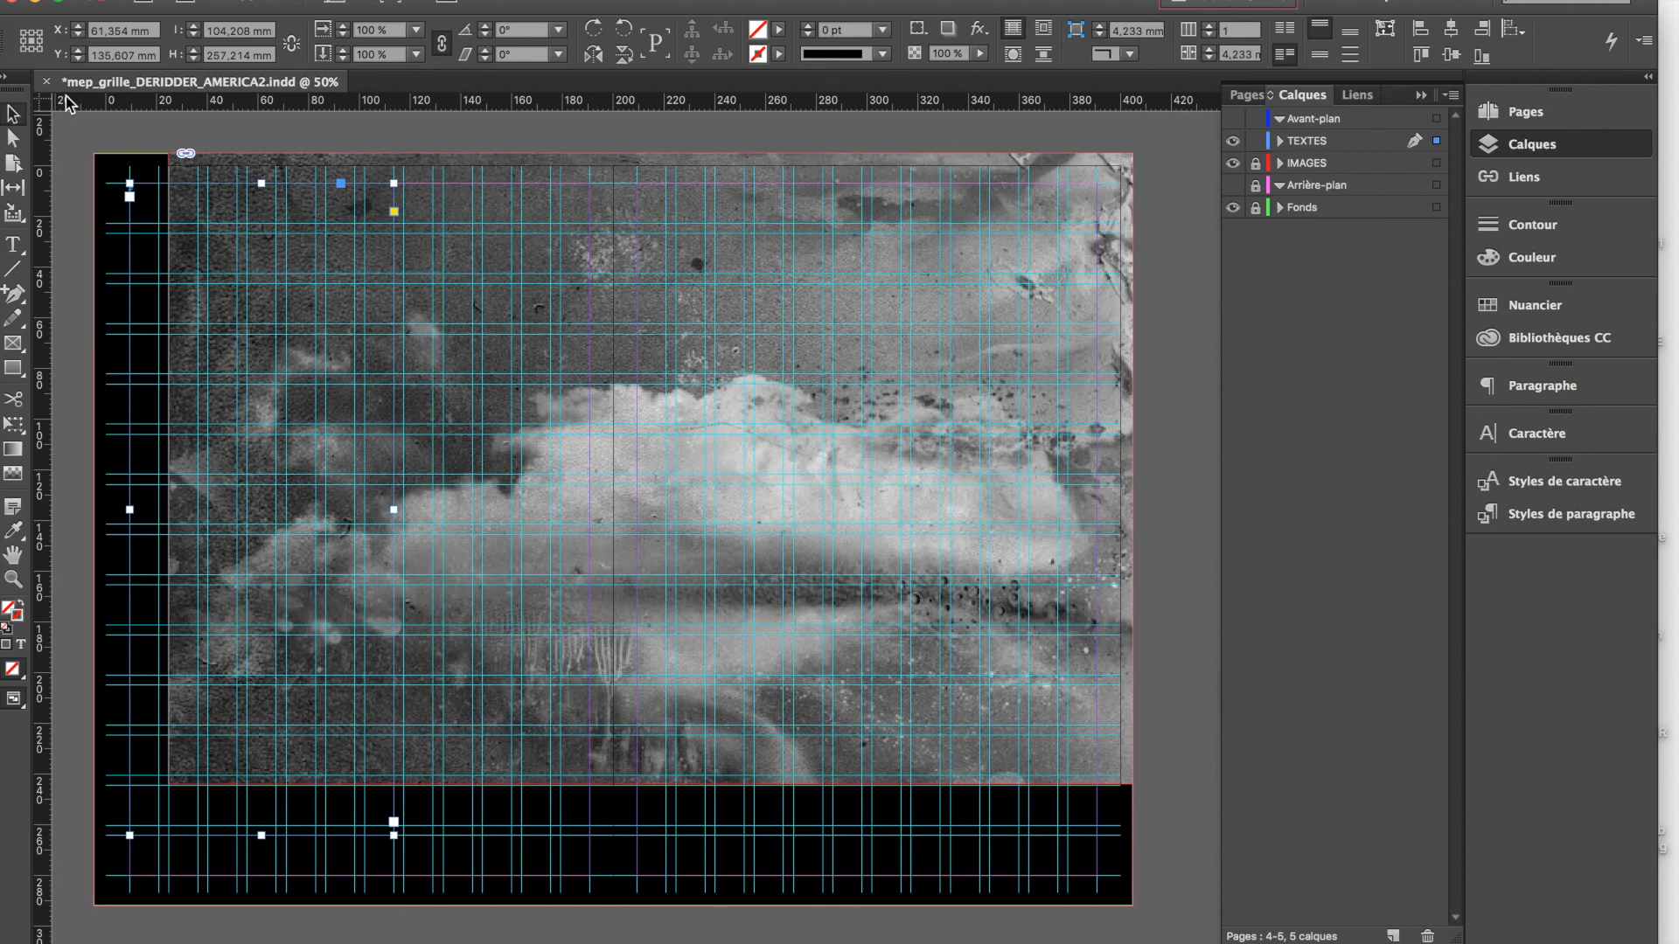
Switch to the open text document, copy all of its text and paste it into the text frame on page 4
mouse_move(635, 941)
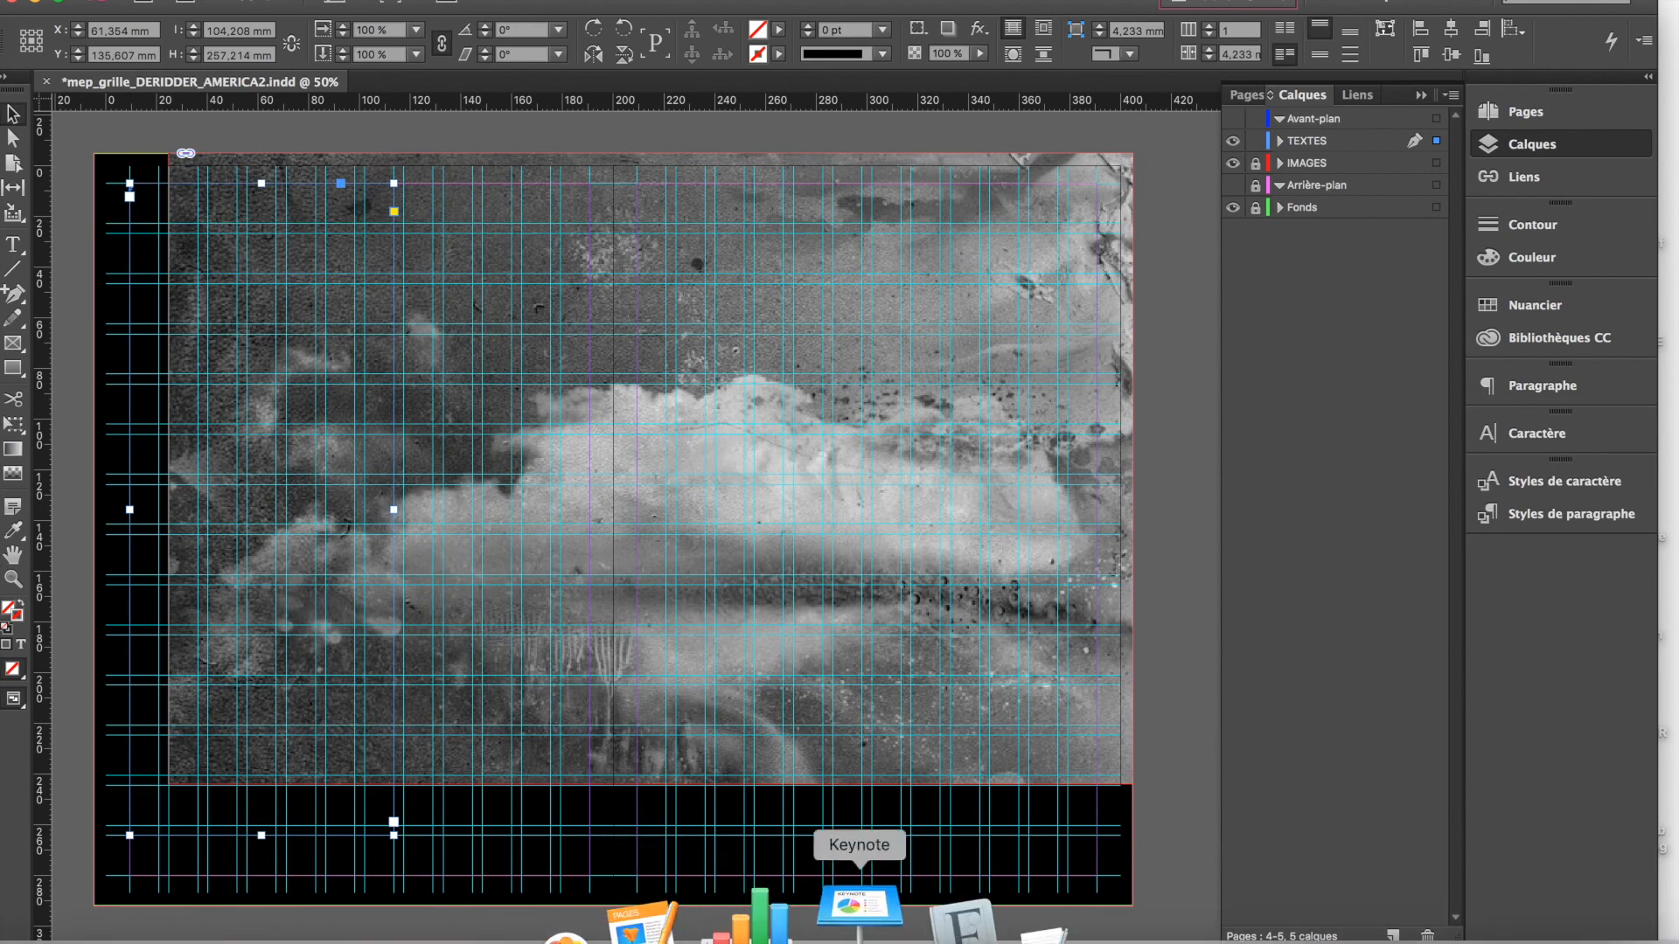
left_click(927, 918)
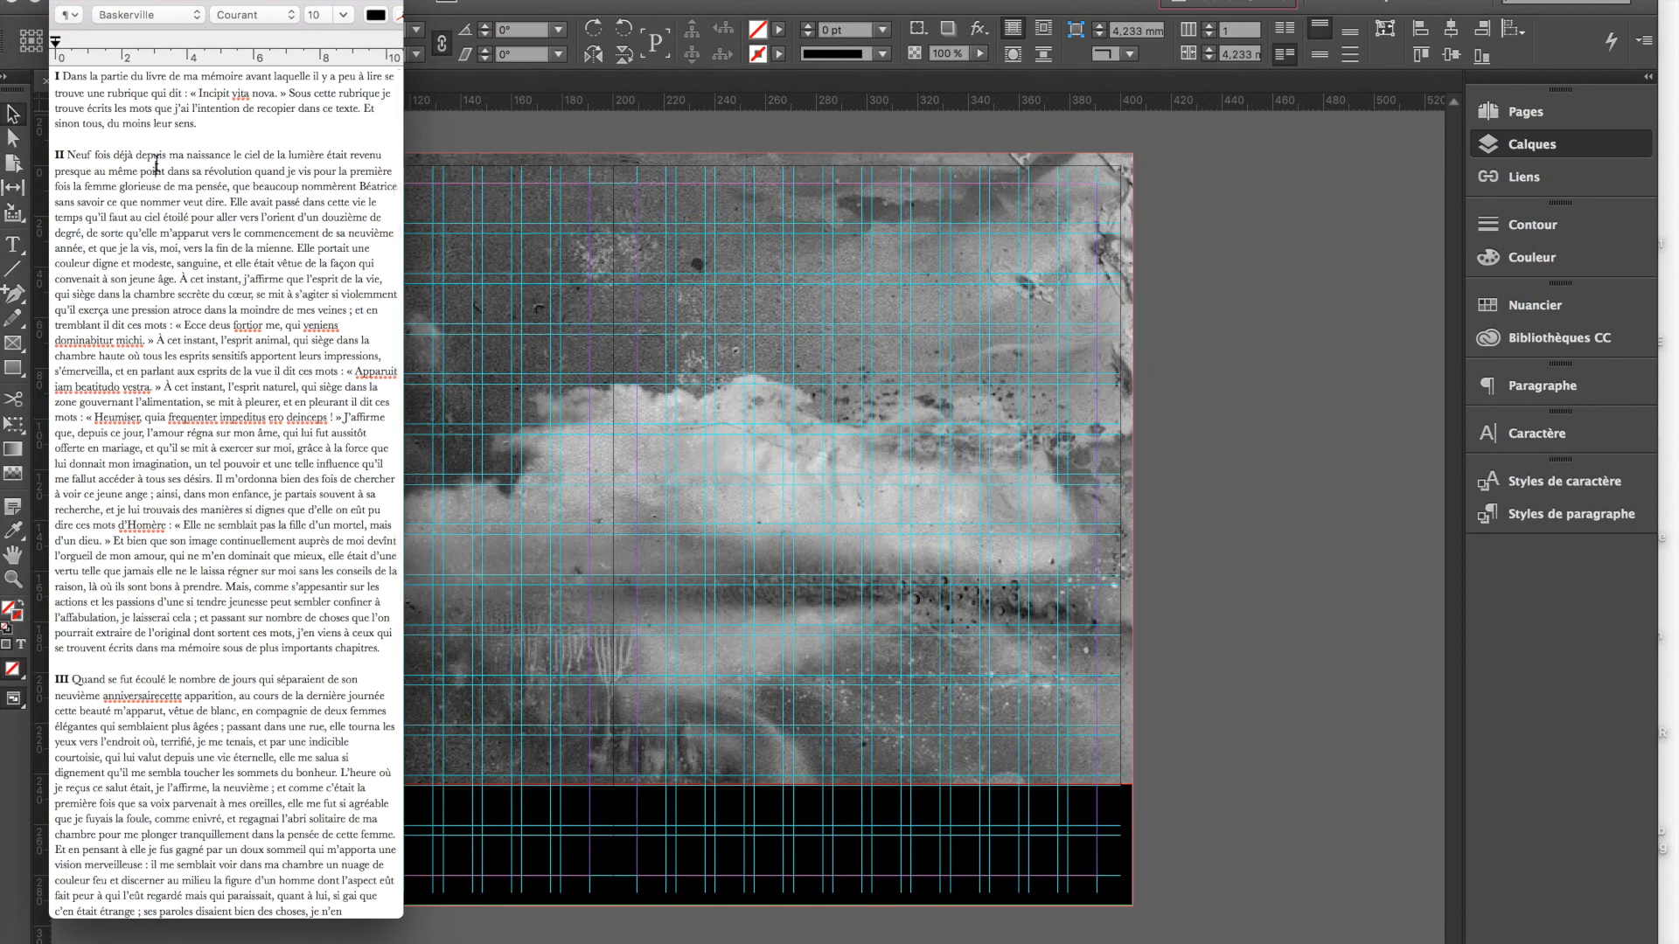
key("super+a")
key("super+c")
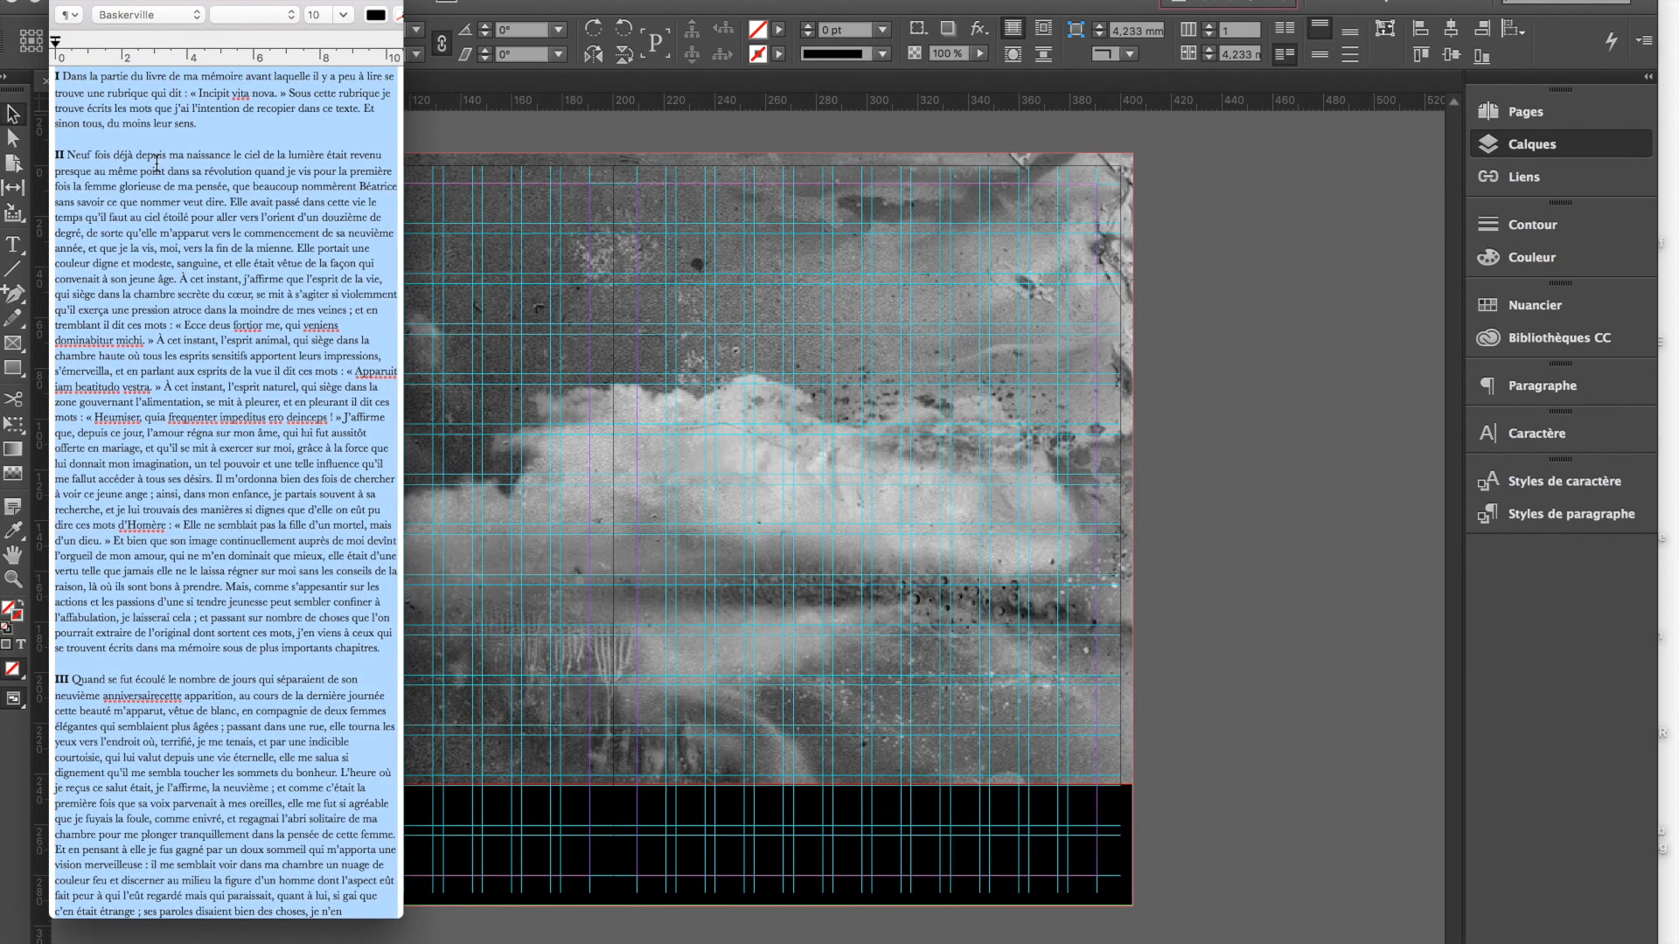
left_click(476, 140)
double_click(147, 190)
key("super+v")
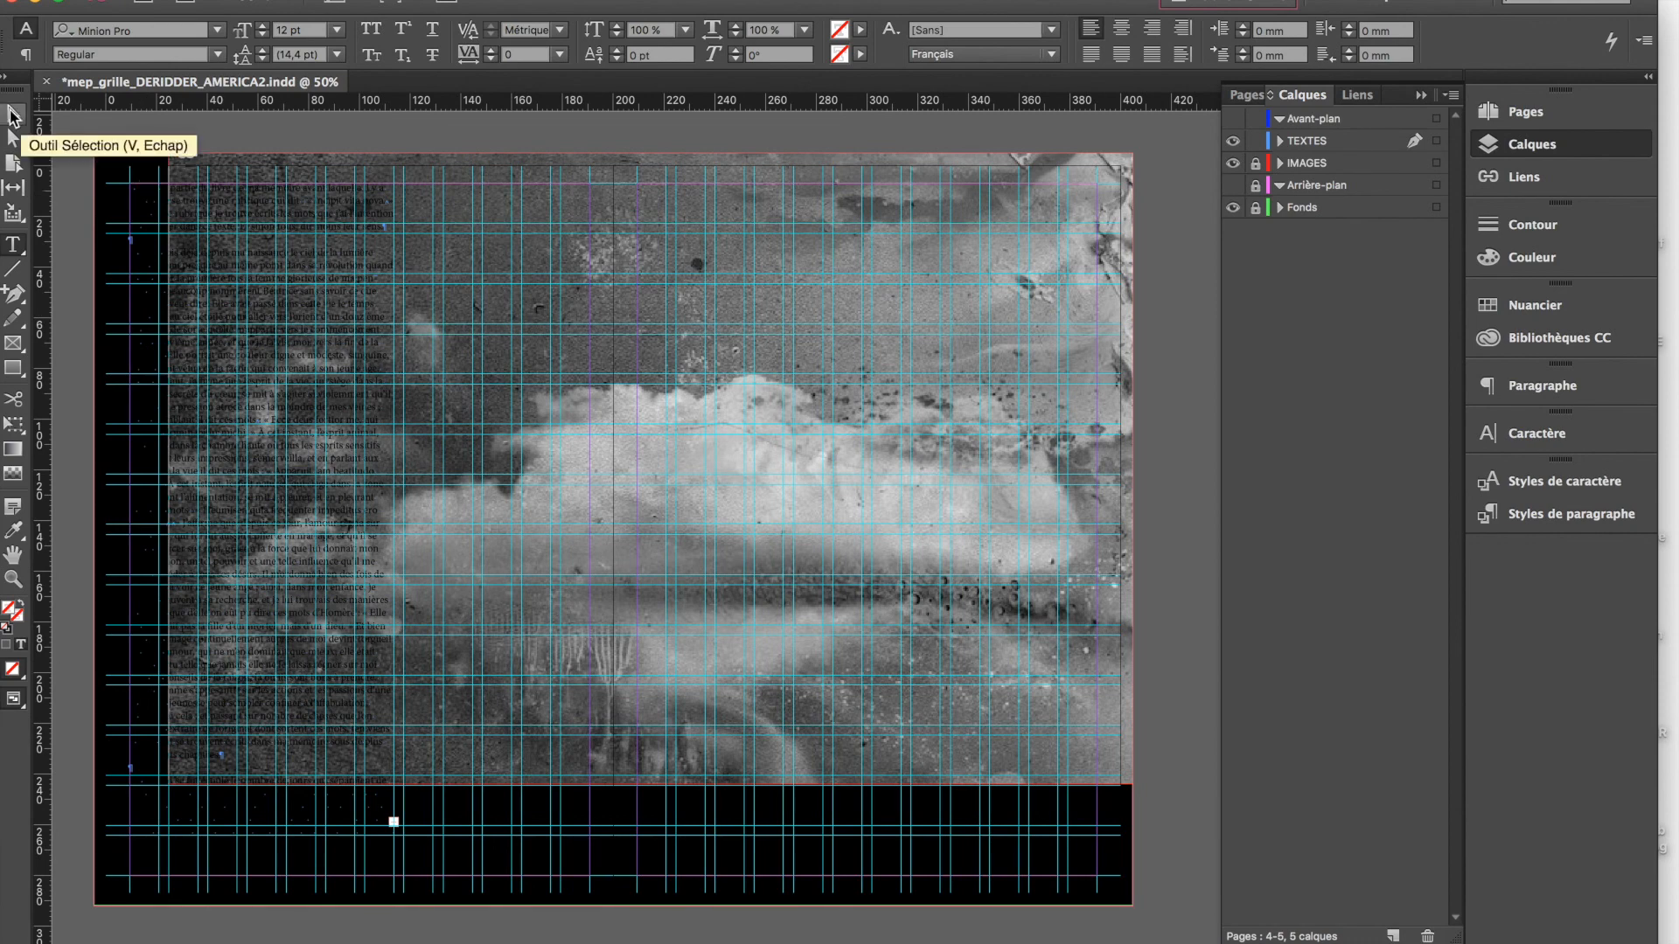
Apply the [Papier] swatch to the text in the page 4 frame
left_click(13, 116)
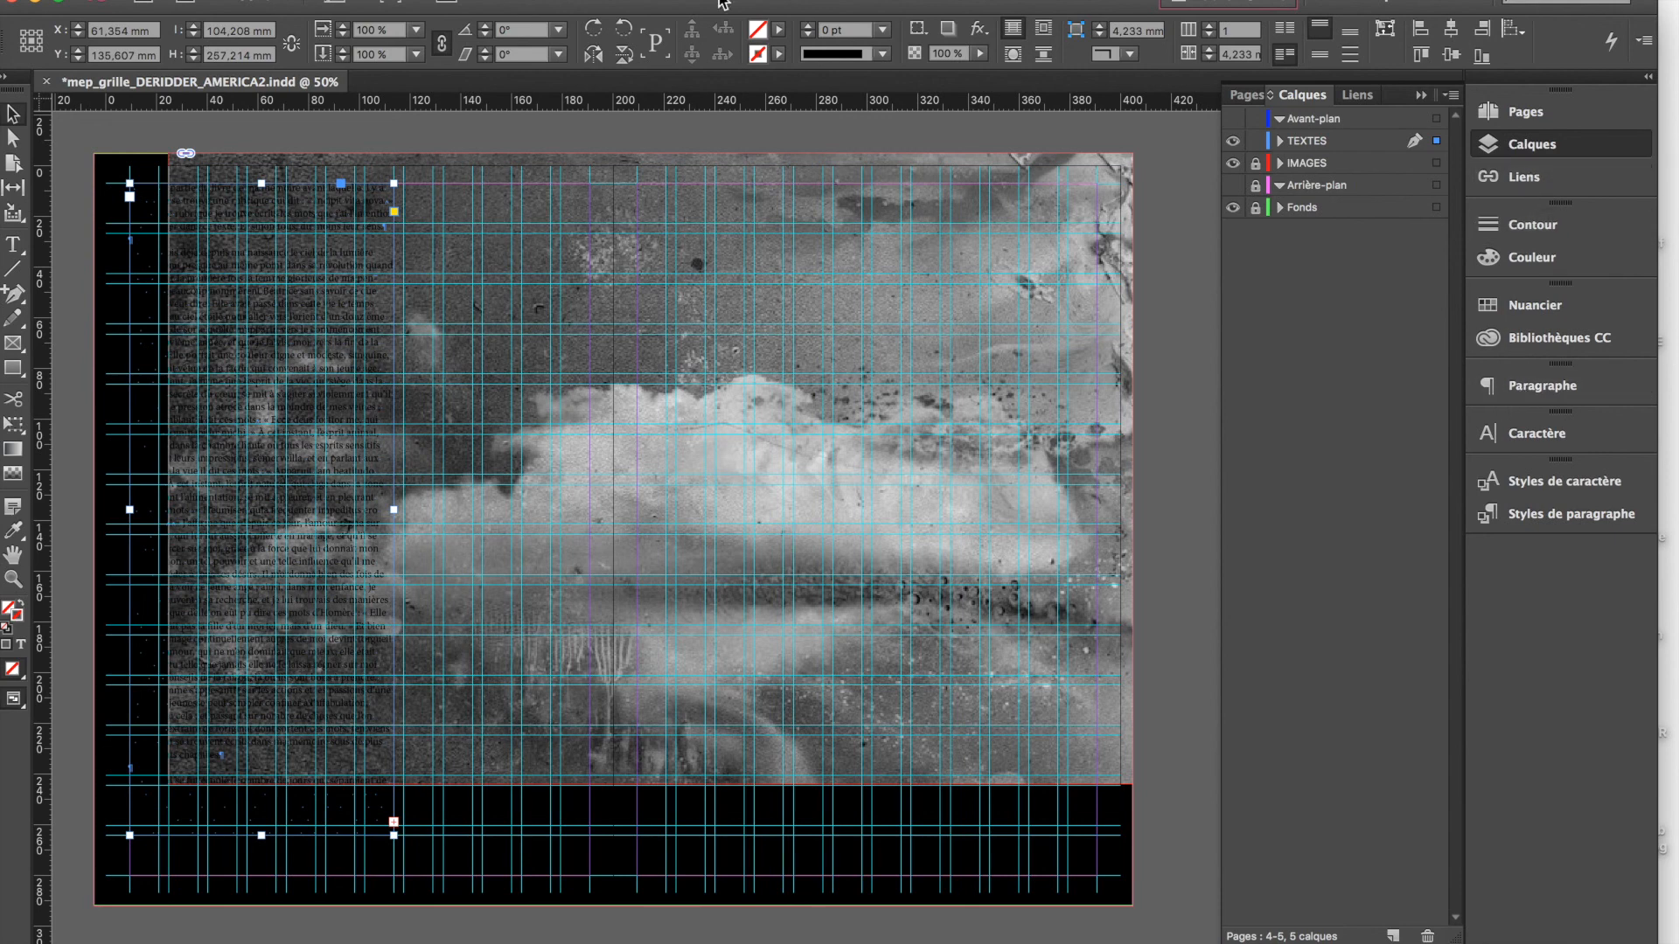
left_click(1540, 308)
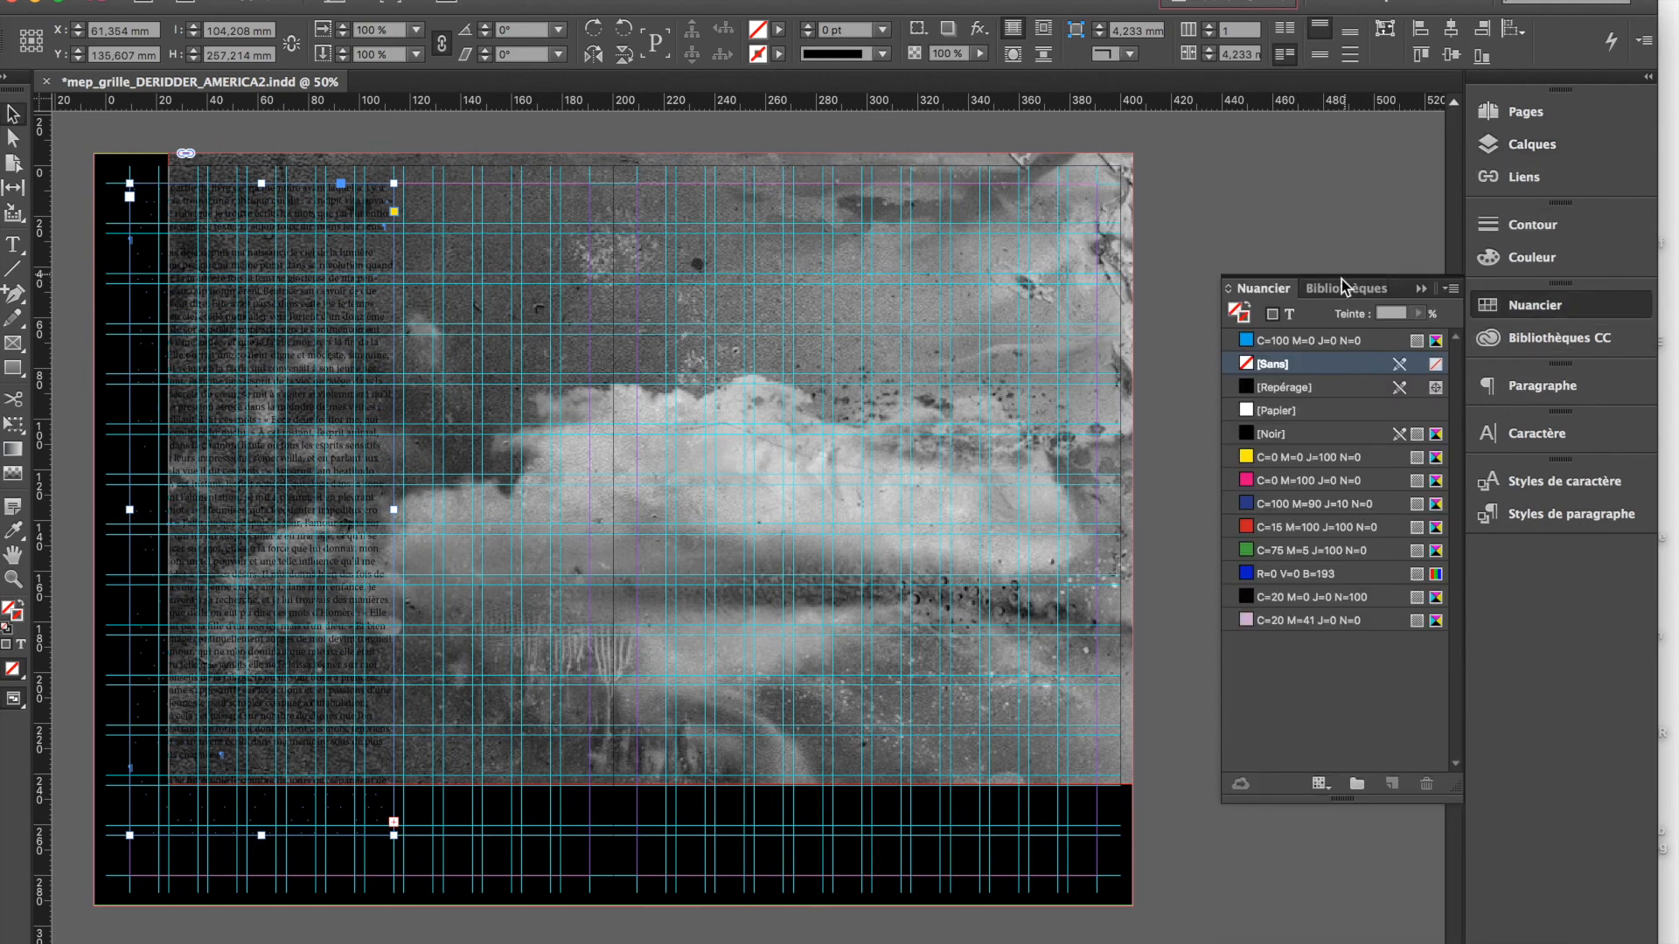
left_click(1290, 314)
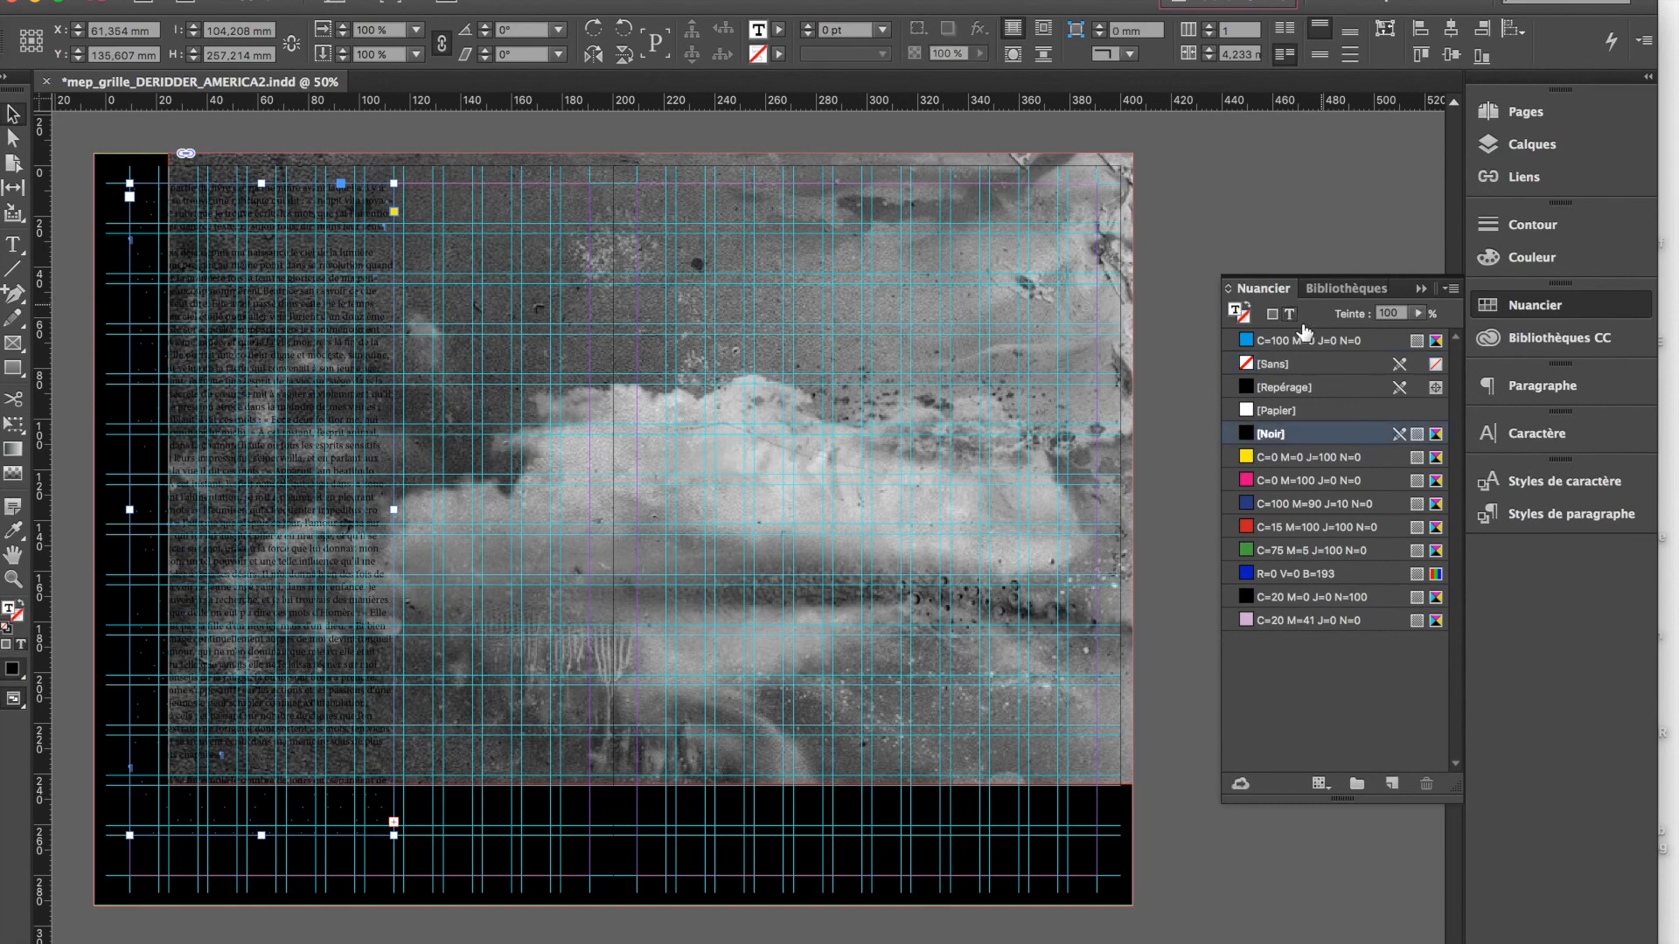
left_click(1267, 413)
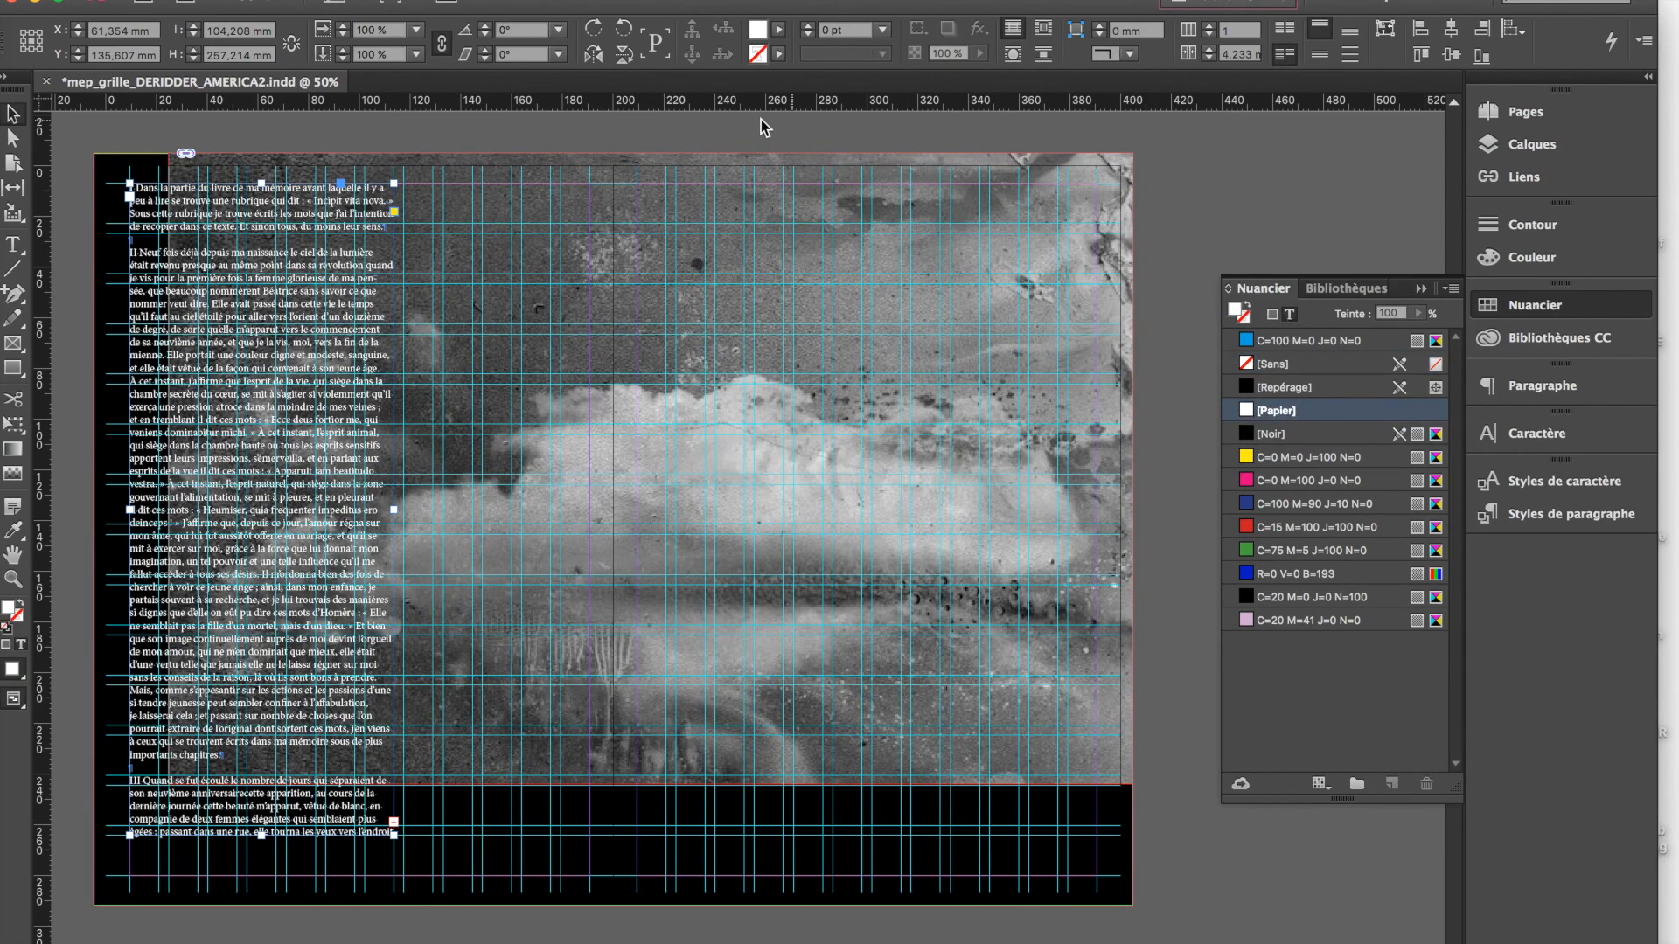
Preview spread 4-5 without guides and examine how the white text reads over the background photo
left_click(646, 128)
left_click(238, 415)
left_click(79, 152)
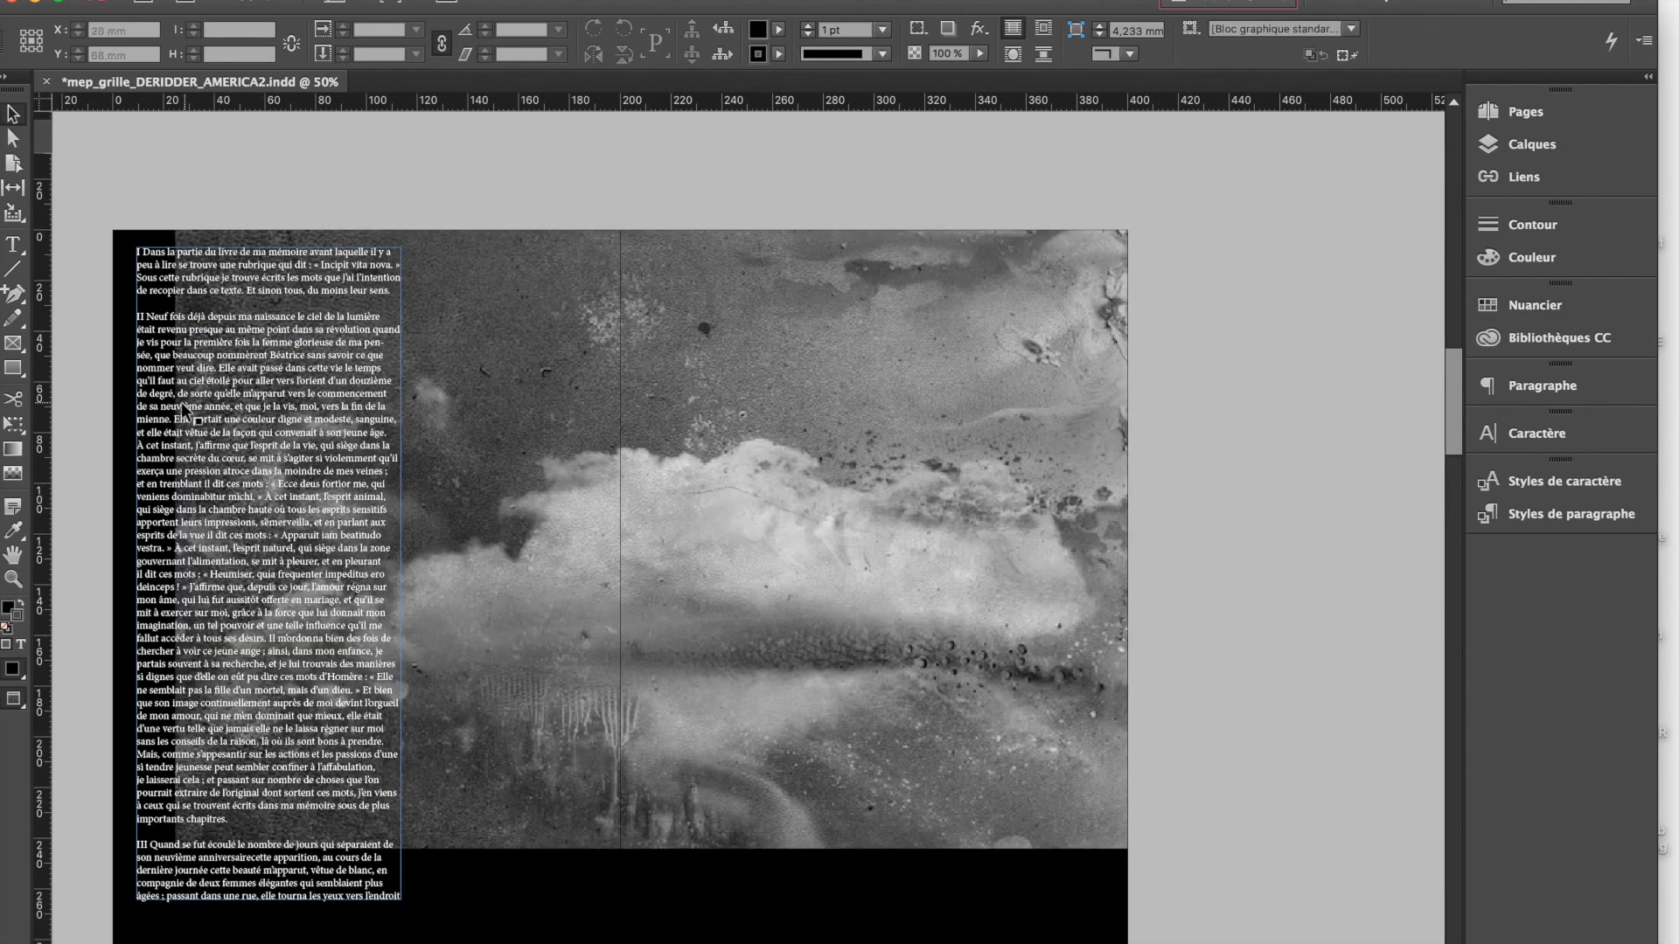
left_click(181, 402)
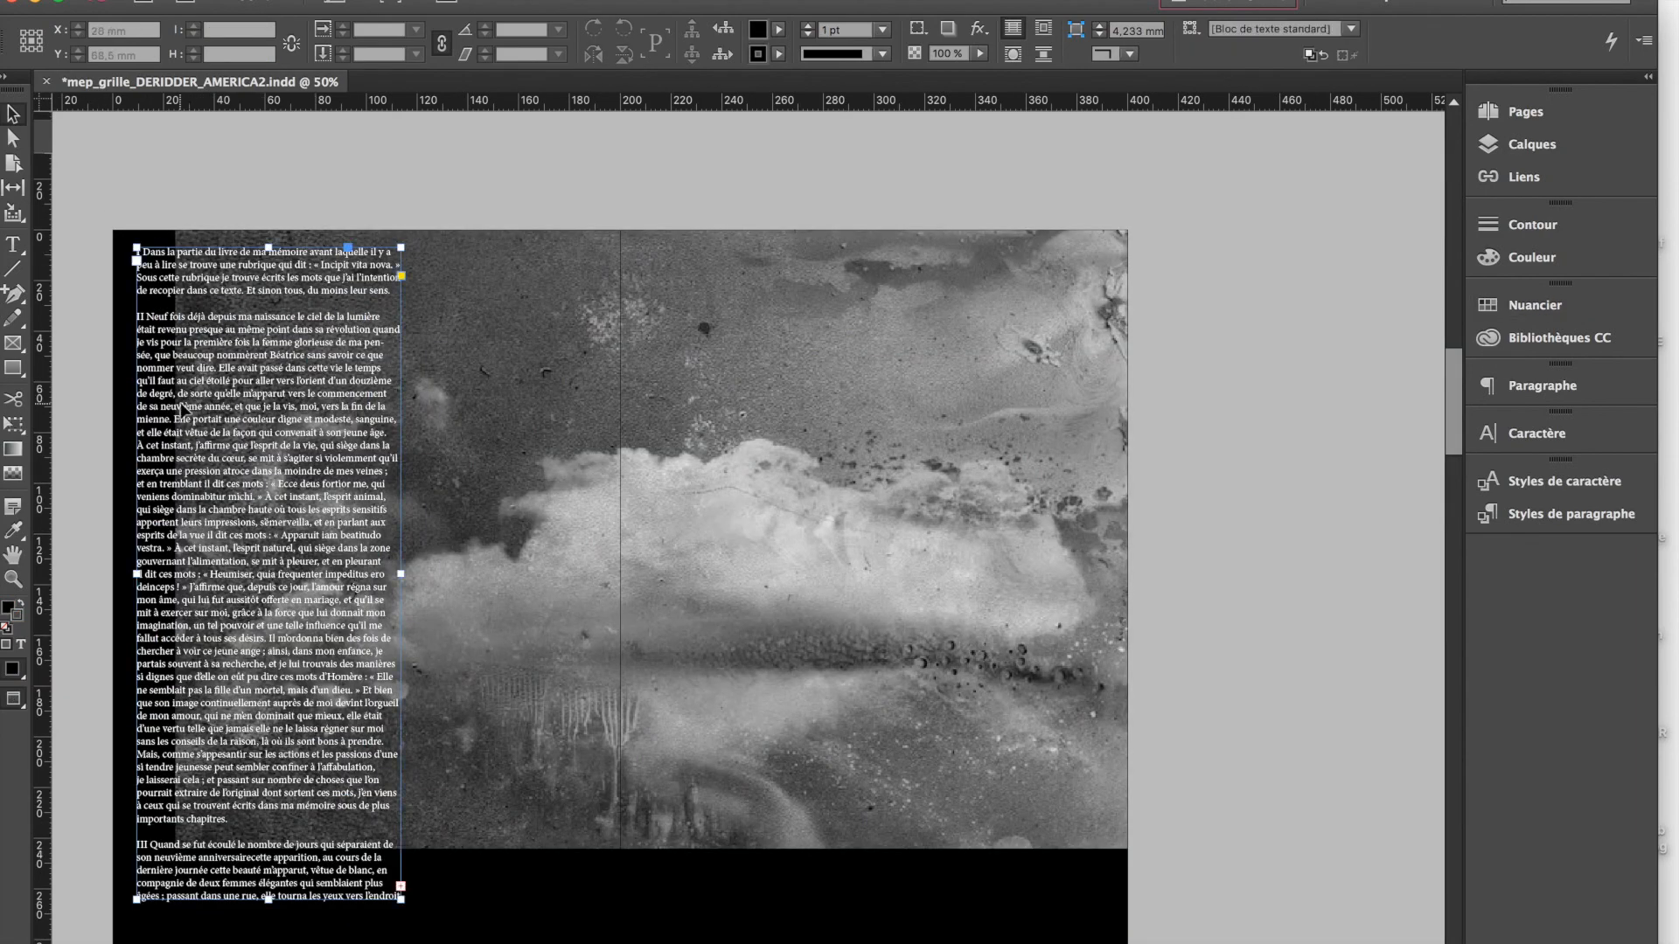
scroll(282, 507, "down", 3)
scroll(282, 504, "up", 6)
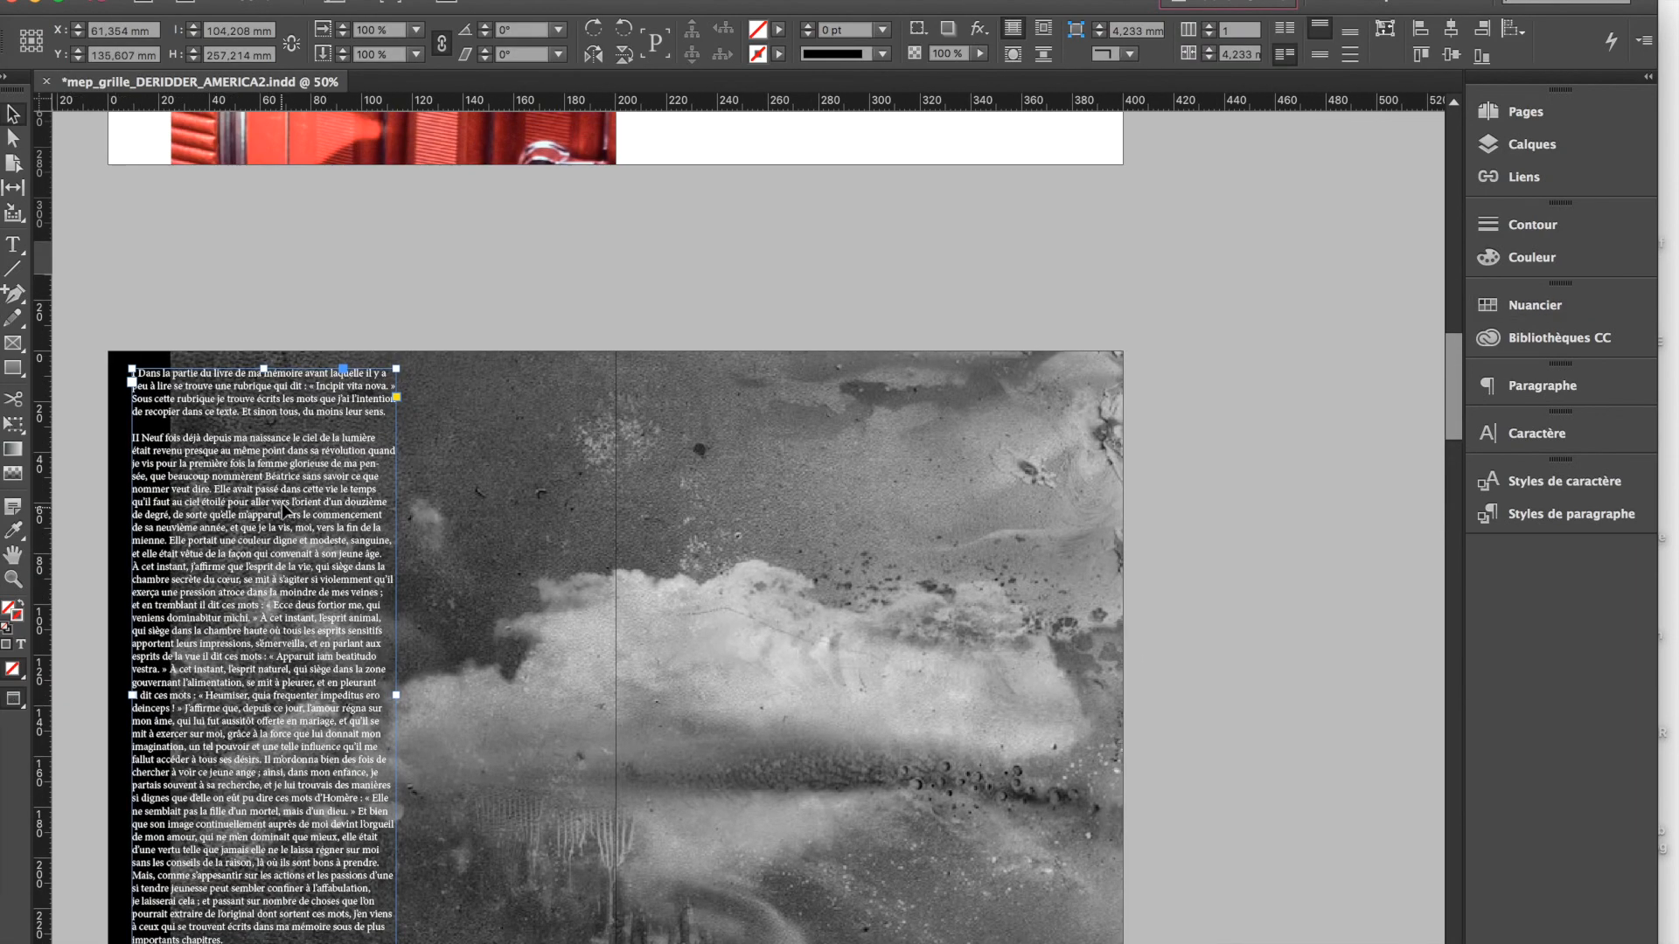
scroll(282, 502, "down", 6)
scroll(165, 426, "up", 2)
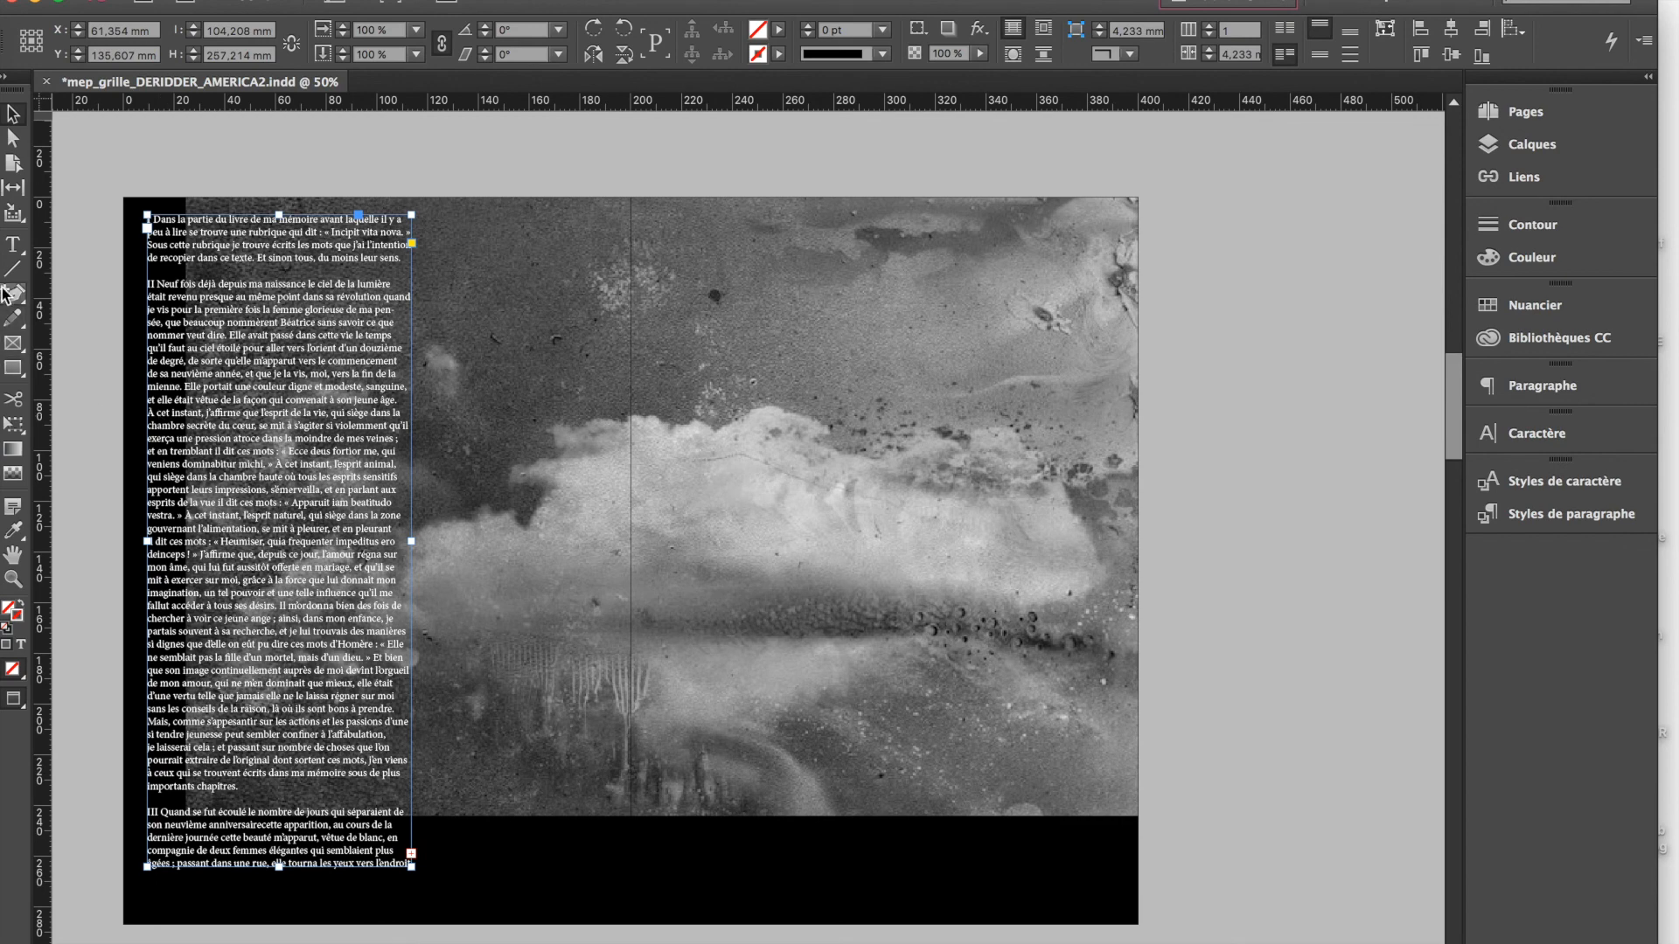
Shorten the page 4 text frame to about 22.5 mm high, then scale it with its text to about 192.2 × 41.5 mm
left_click(75, 195)
left_click(226, 232)
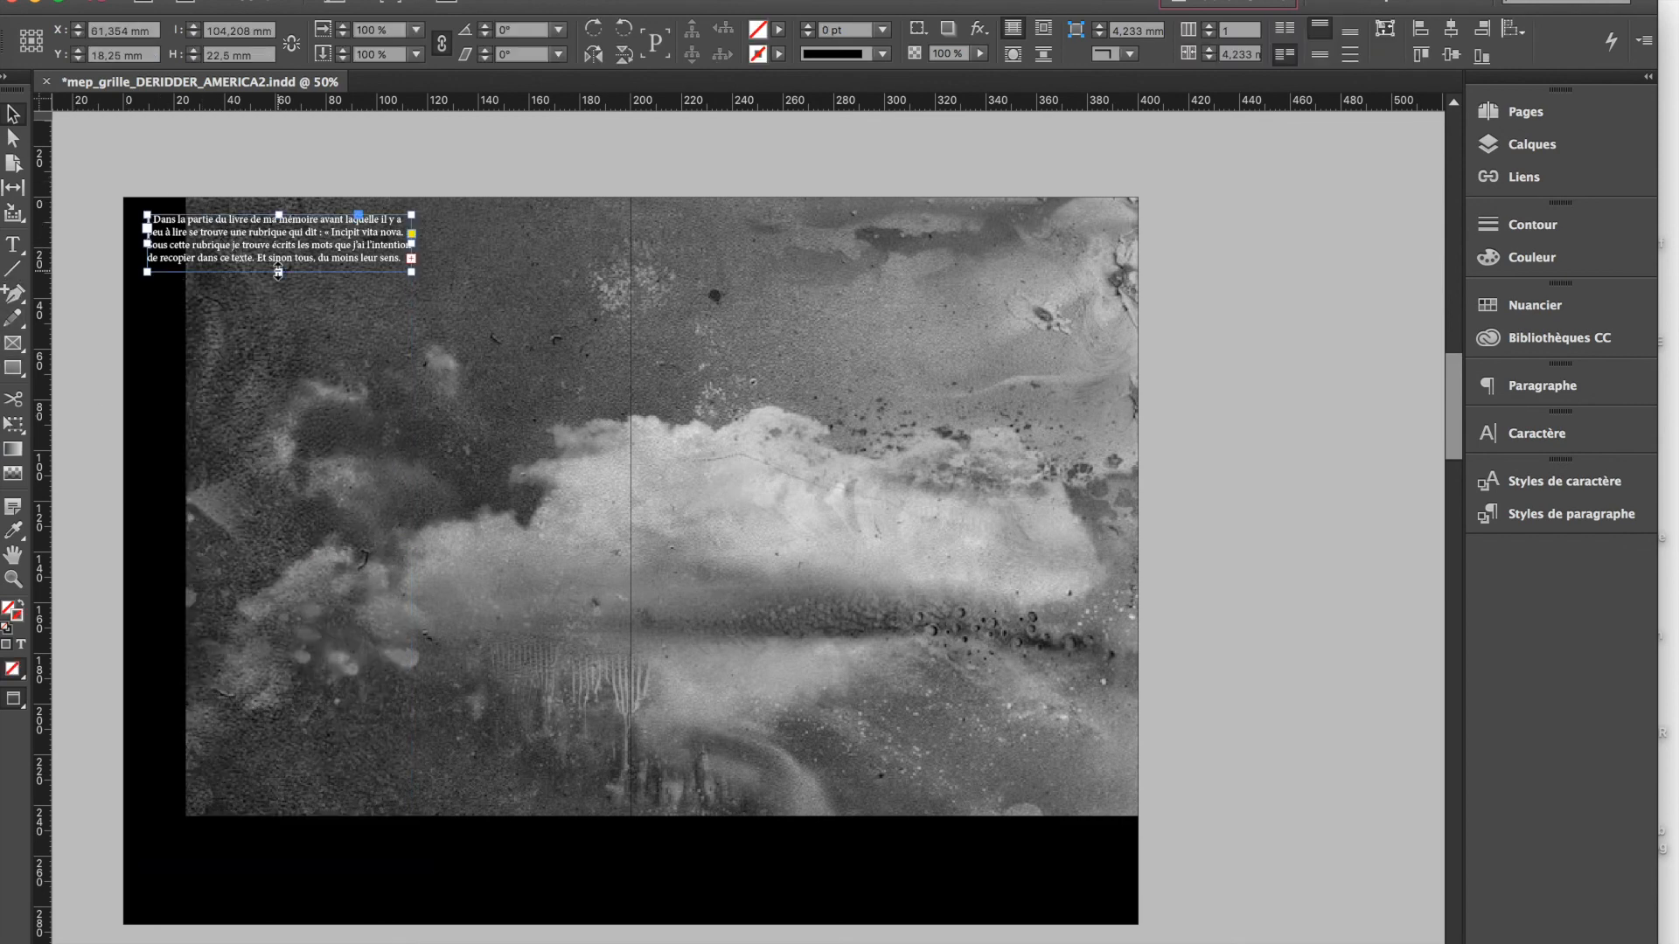
left_click(13, 244)
left_click(221, 235)
key("Escape")
left_click_drag(412, 271, 506, 322)
Show the guides, move the enlarged text frame onto the grid and narrow it to about 181.5 mm wide
key("w")
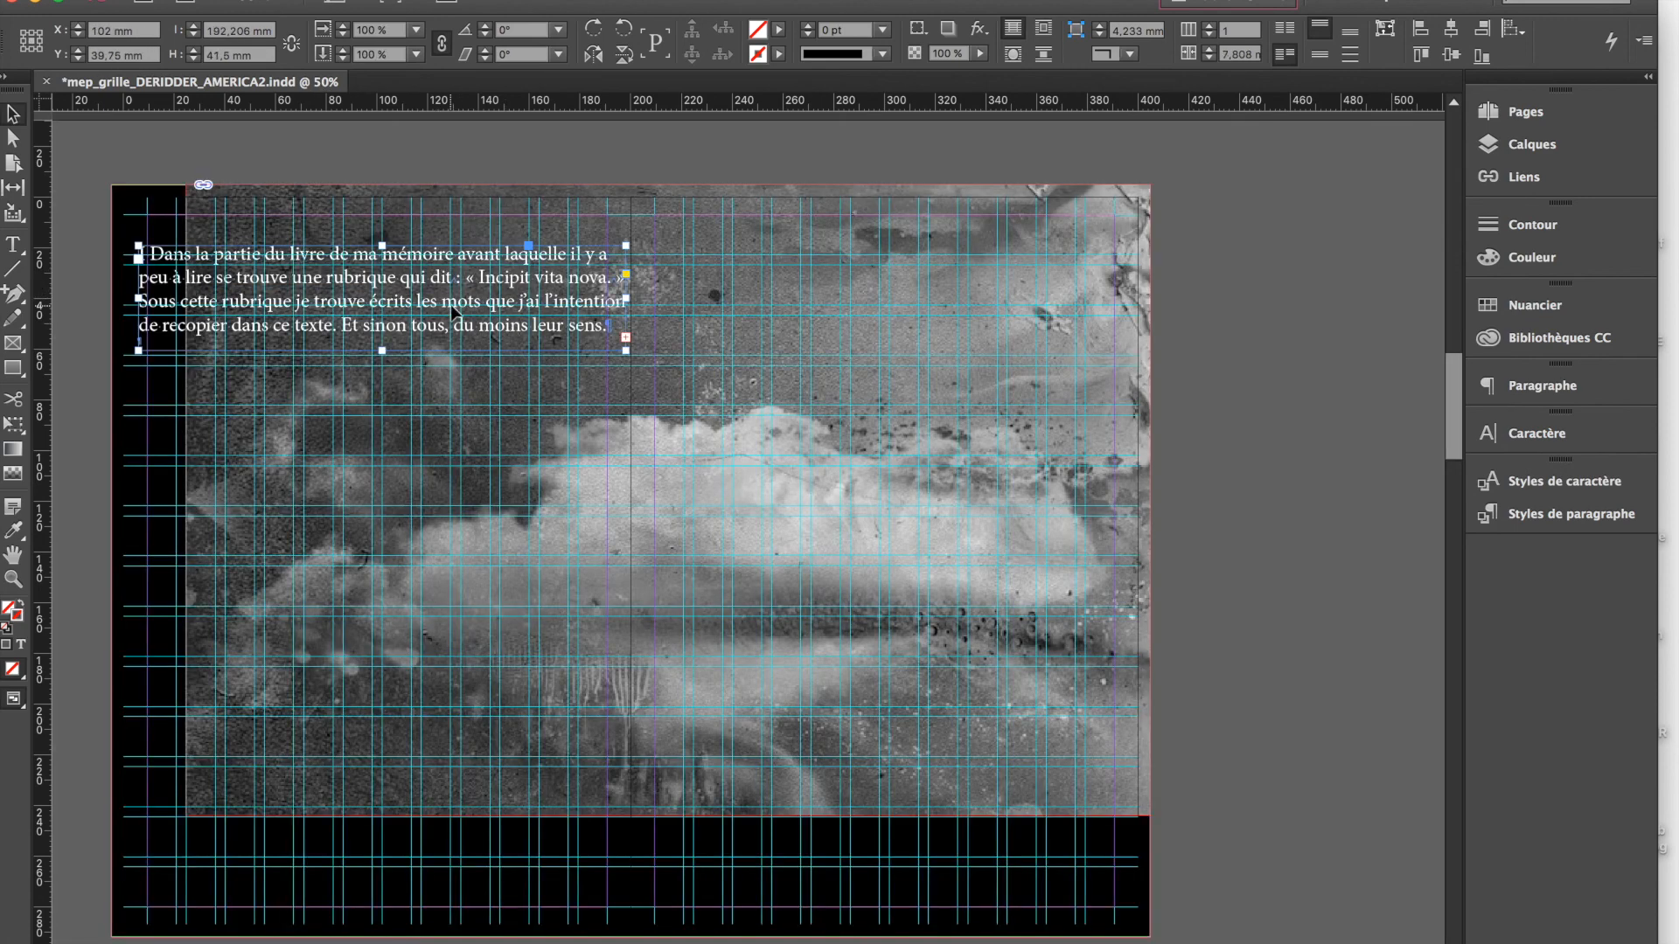
left_click_drag(449, 303, 461, 331)
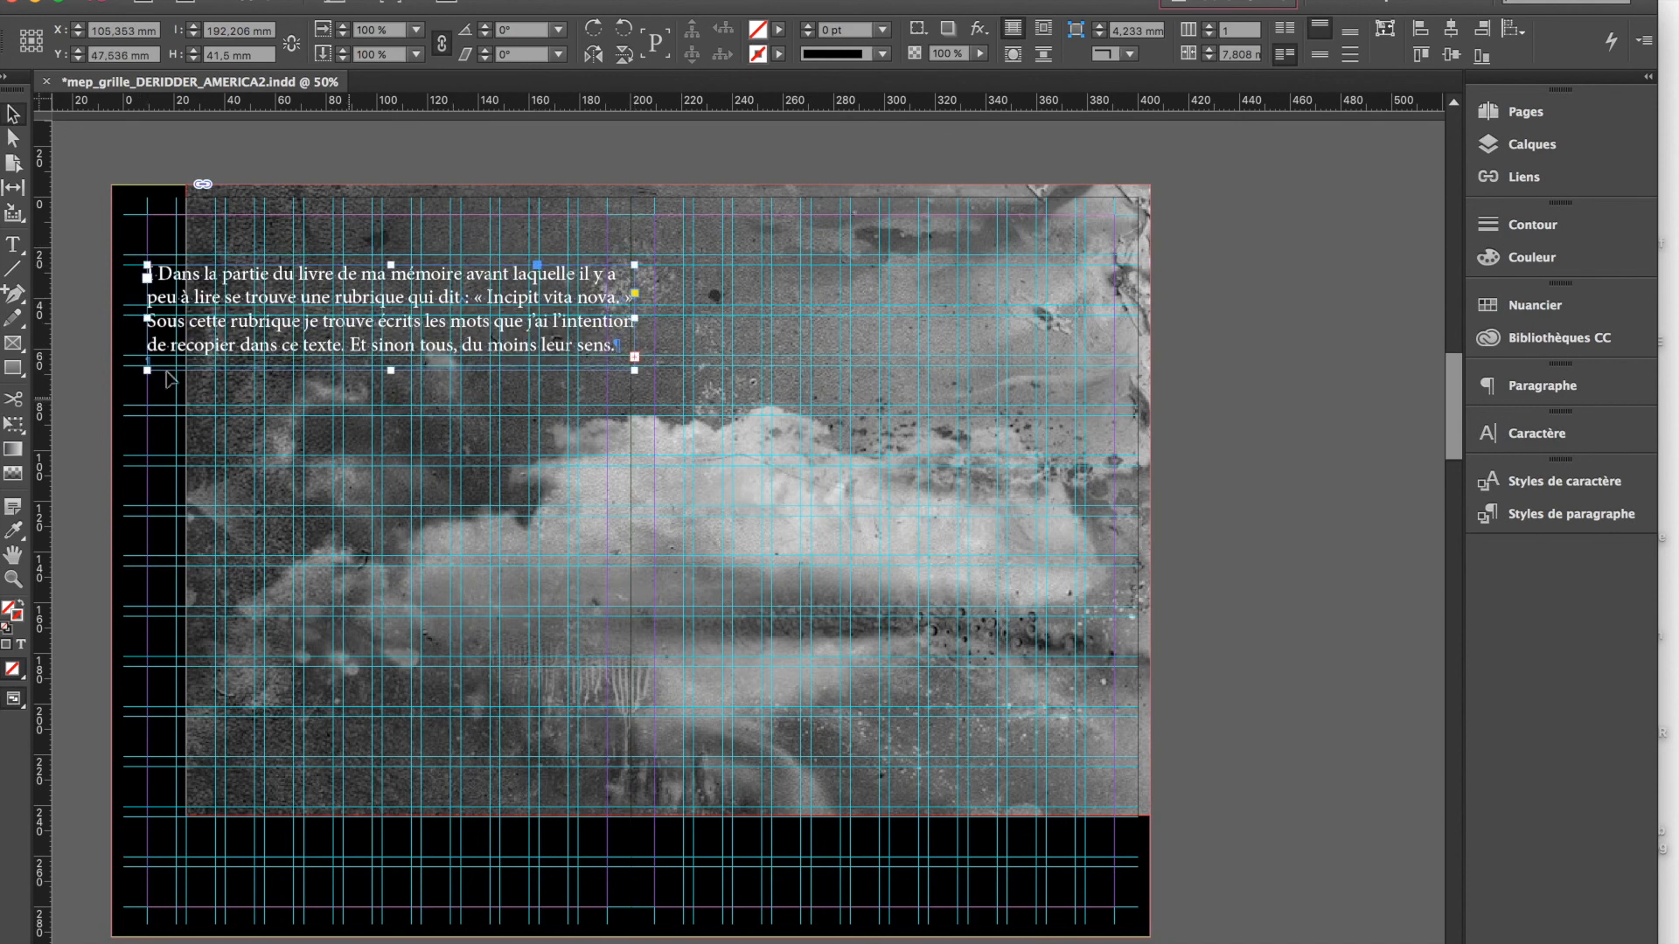
left_click(13, 246)
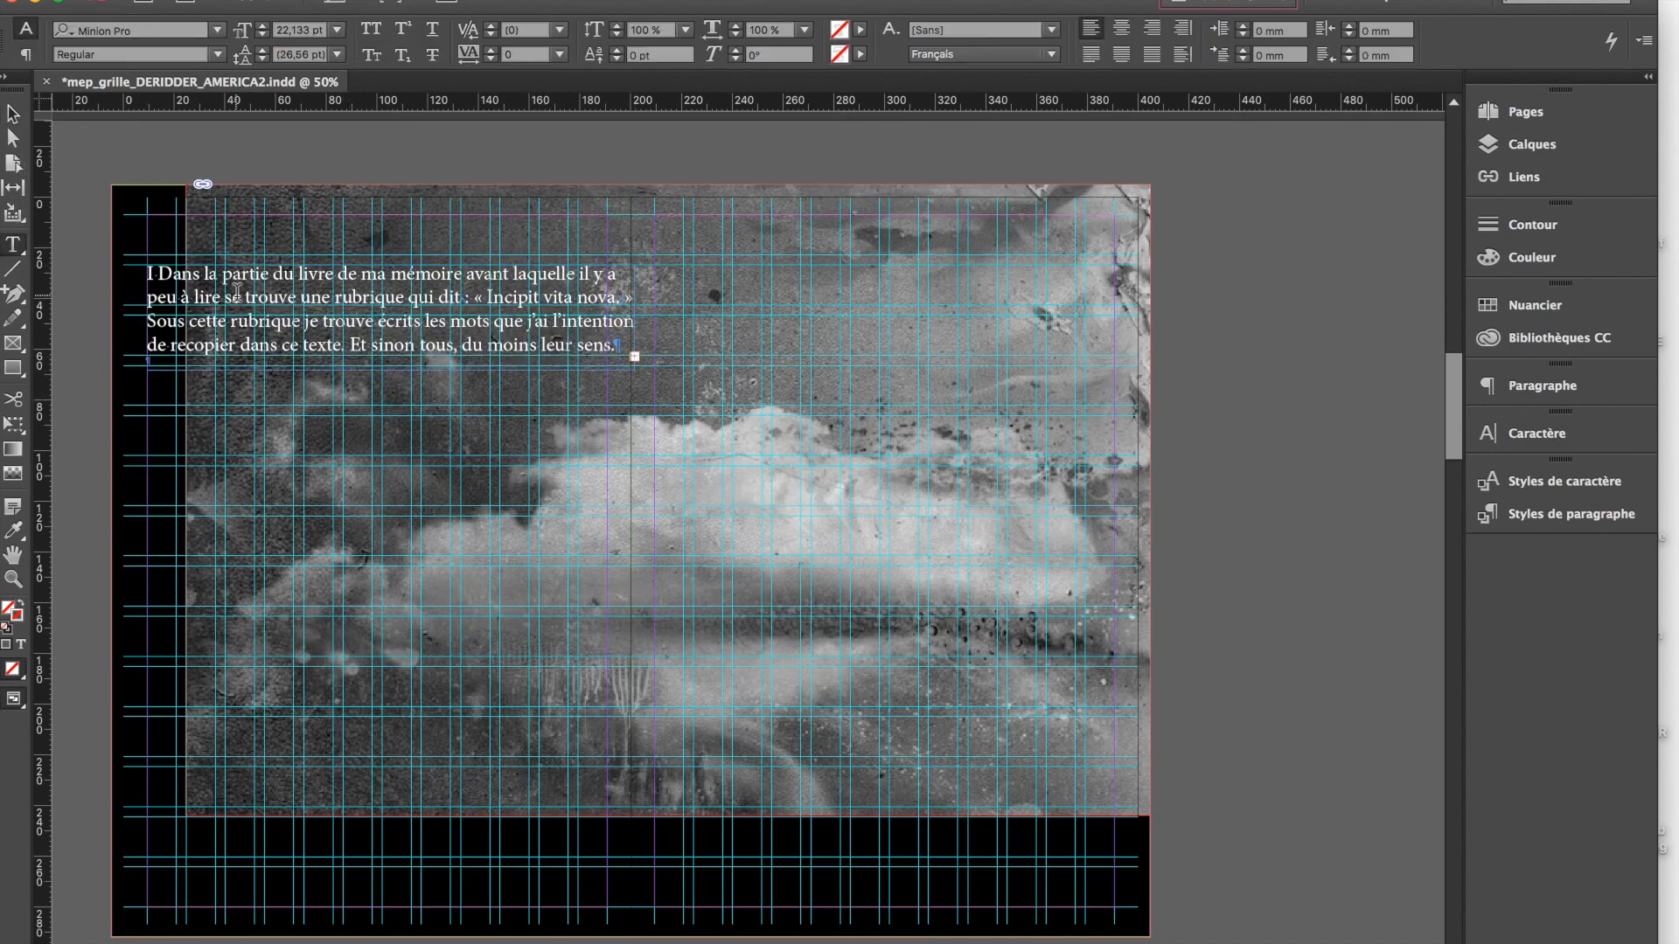
left_click(13, 114)
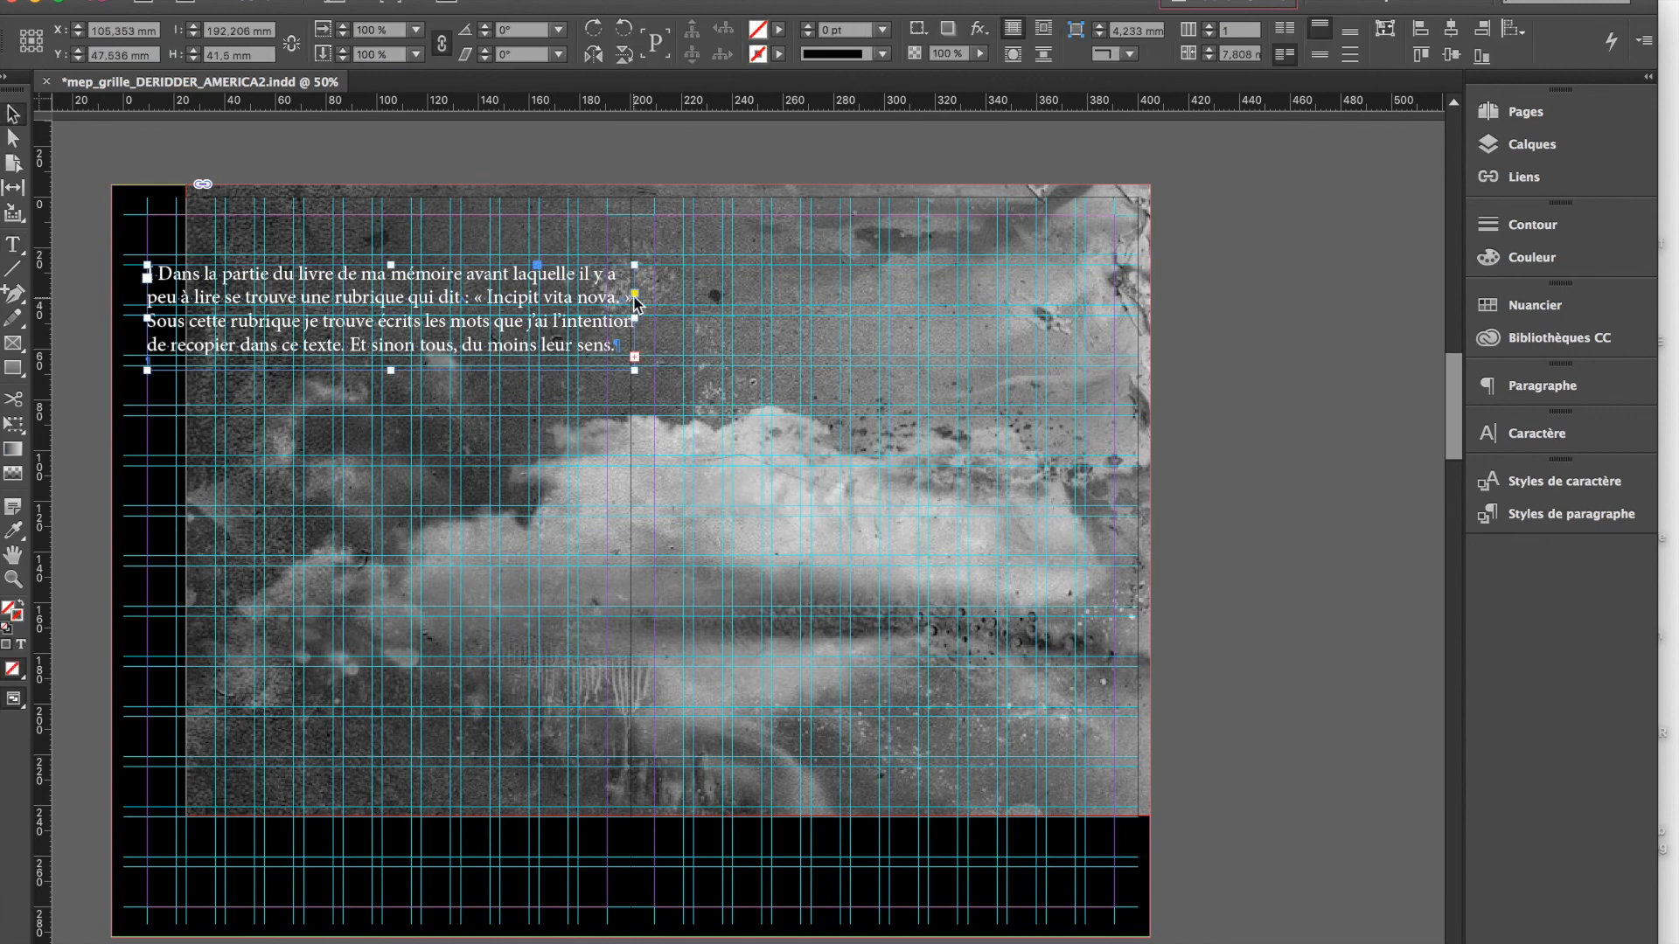
left_click_drag(635, 371, 607, 356)
Select the whole introductory paragraph on page 4 and reduce its font size
double_click(257, 293)
triple_click(256, 294)
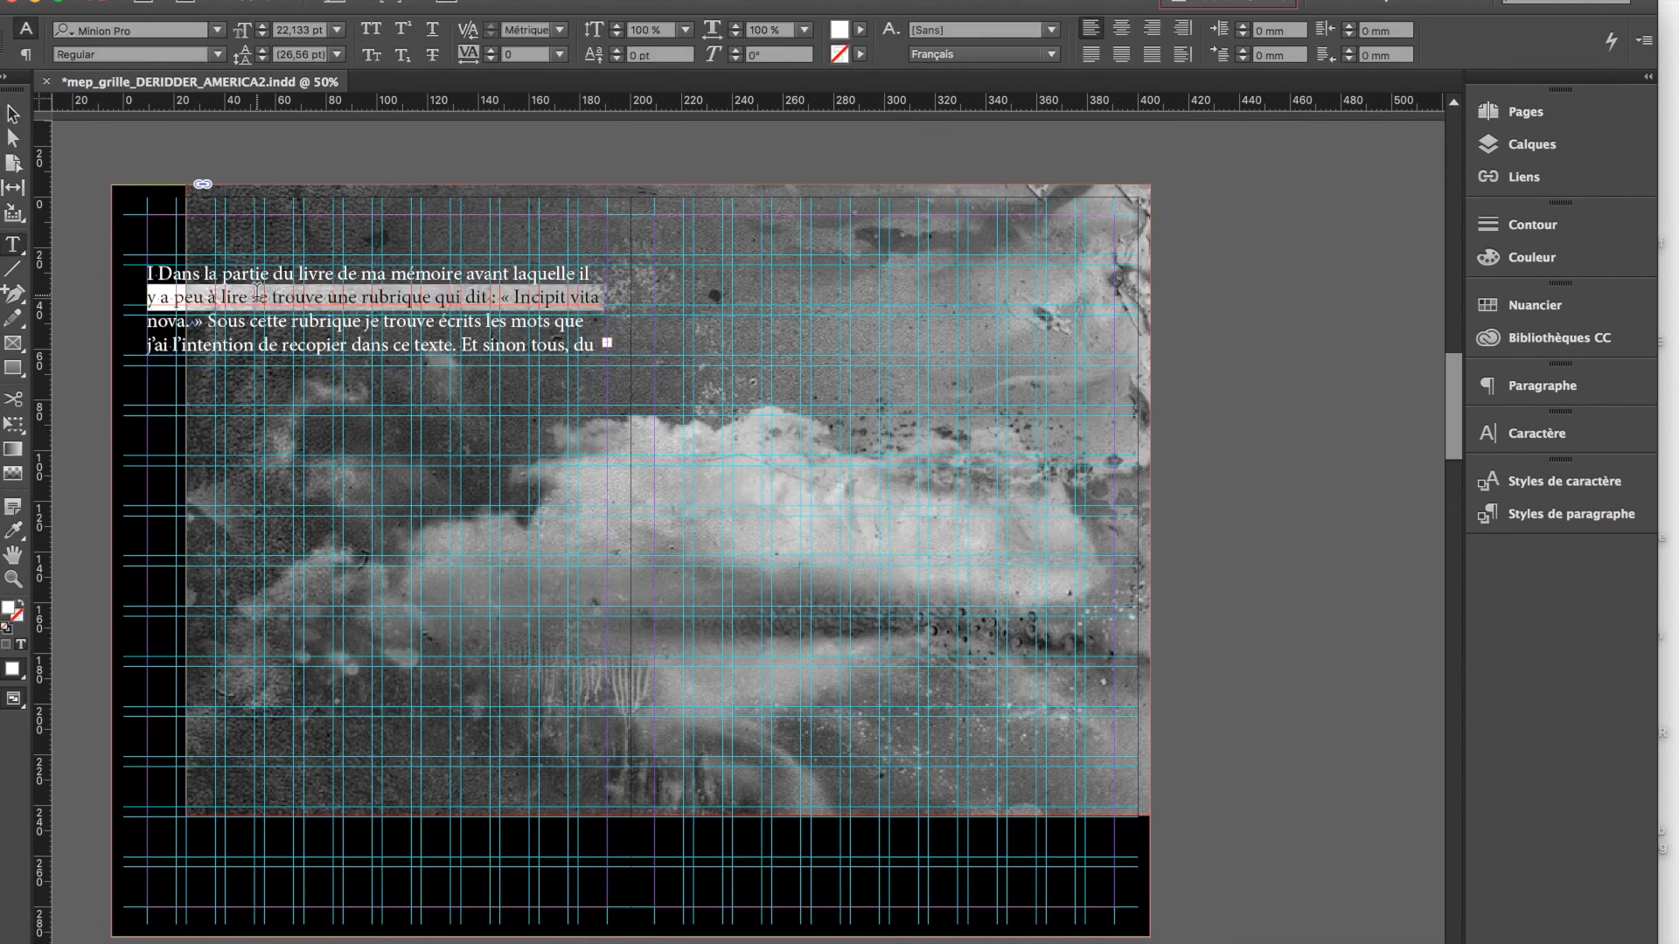
left_click(257, 294)
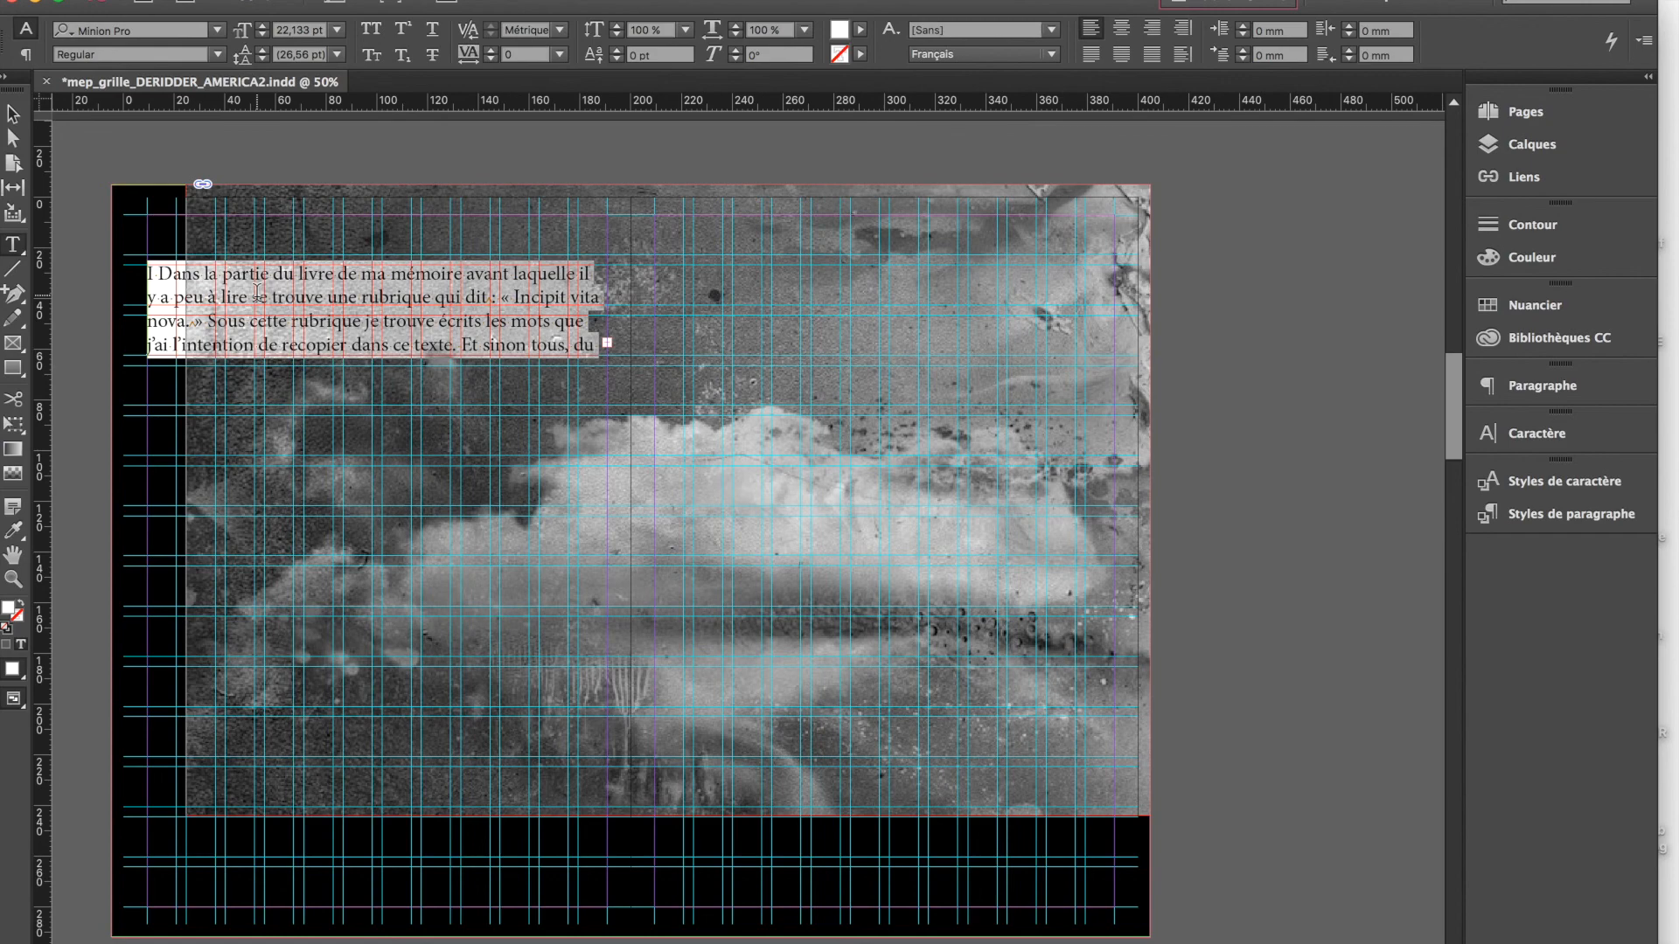
left_click(263, 35)
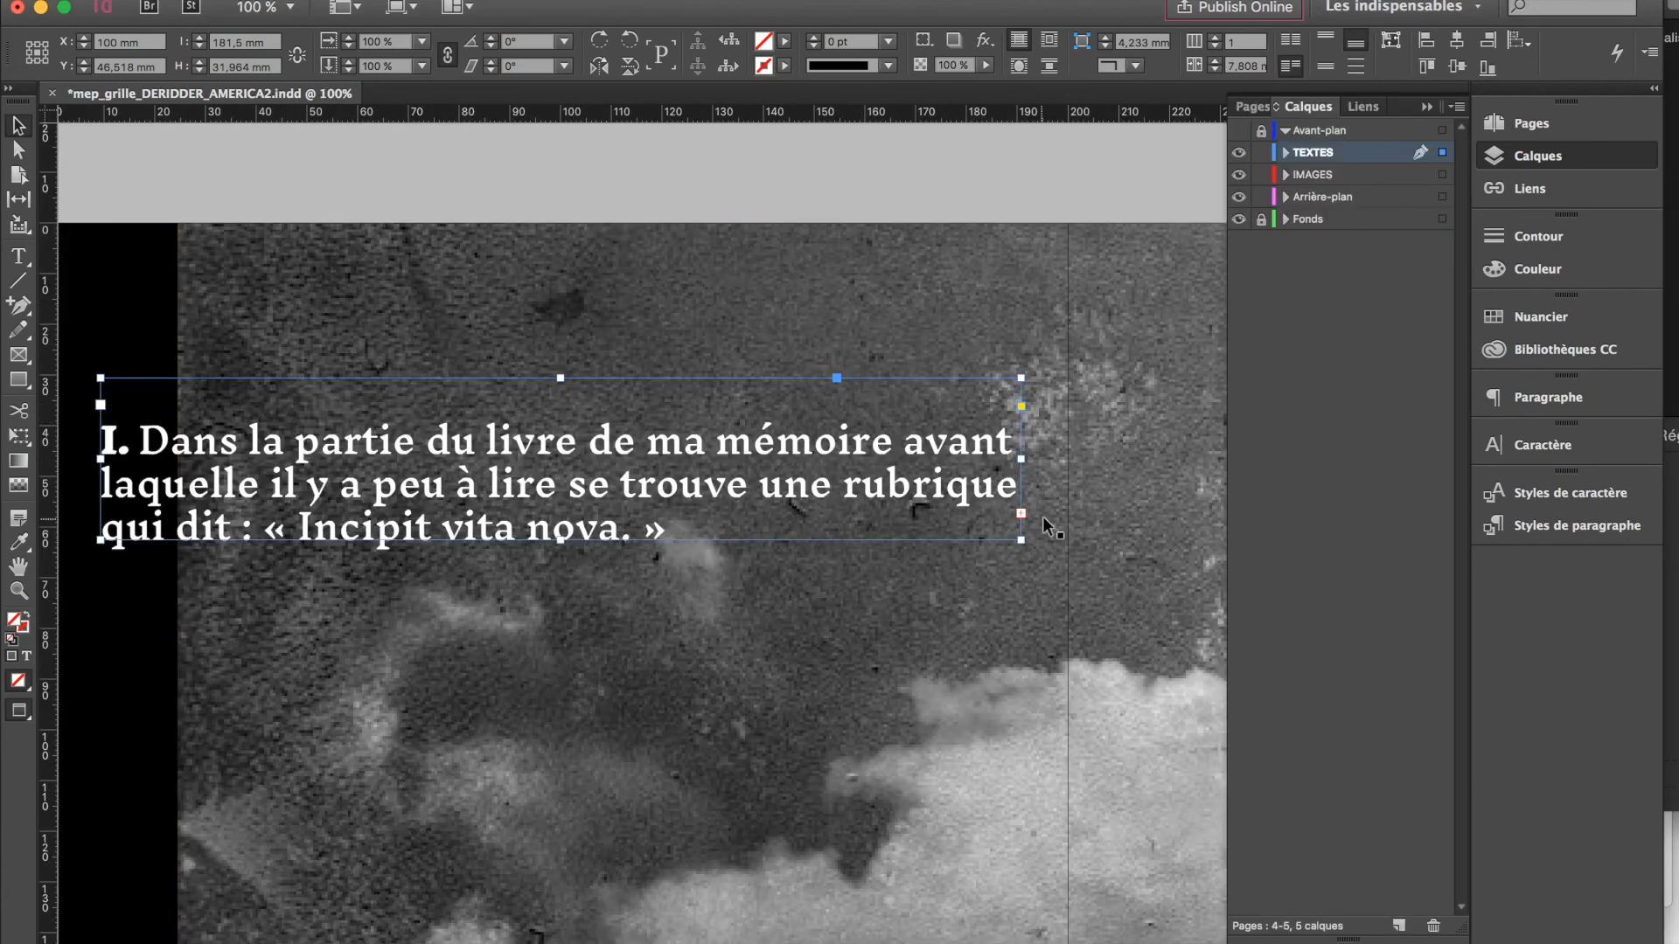
Thread the overset text of the introductory frame into a new text frame drawn below it on page 4
left_click(1021, 513)
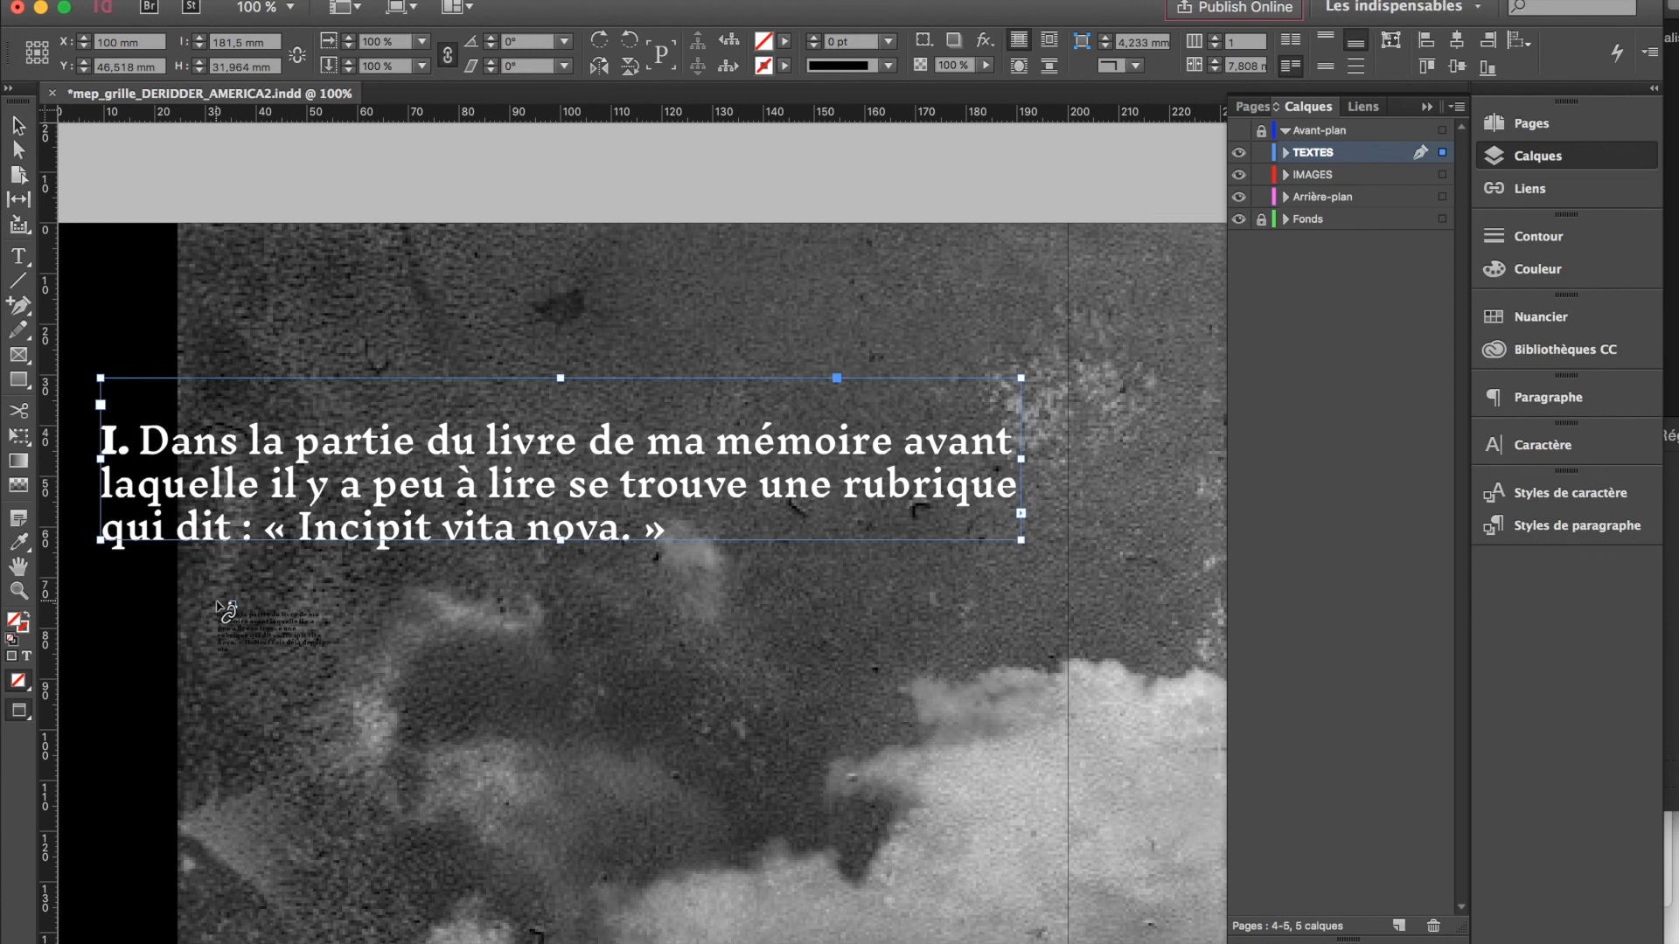
left_click_drag(179, 570, 674, 928)
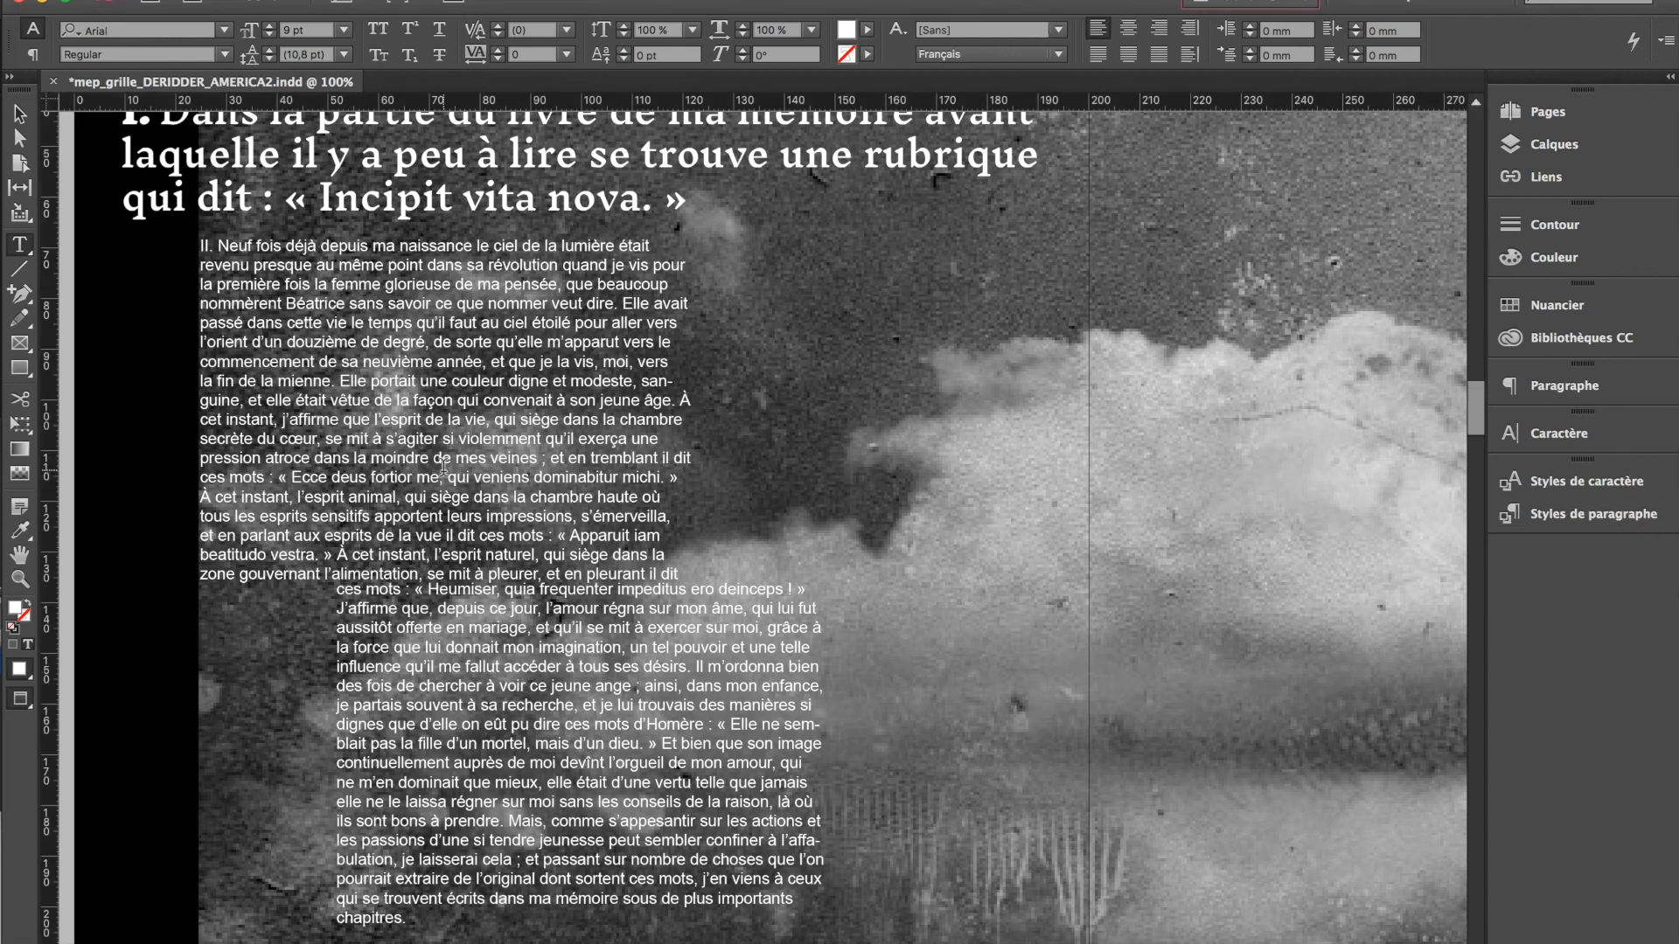
Create a paragraph style named "texte courant" for the threaded body text, set in Inknut Antiqua Light, 10 pt with 12 pt leading
key("super+a")
left_click(1592, 514)
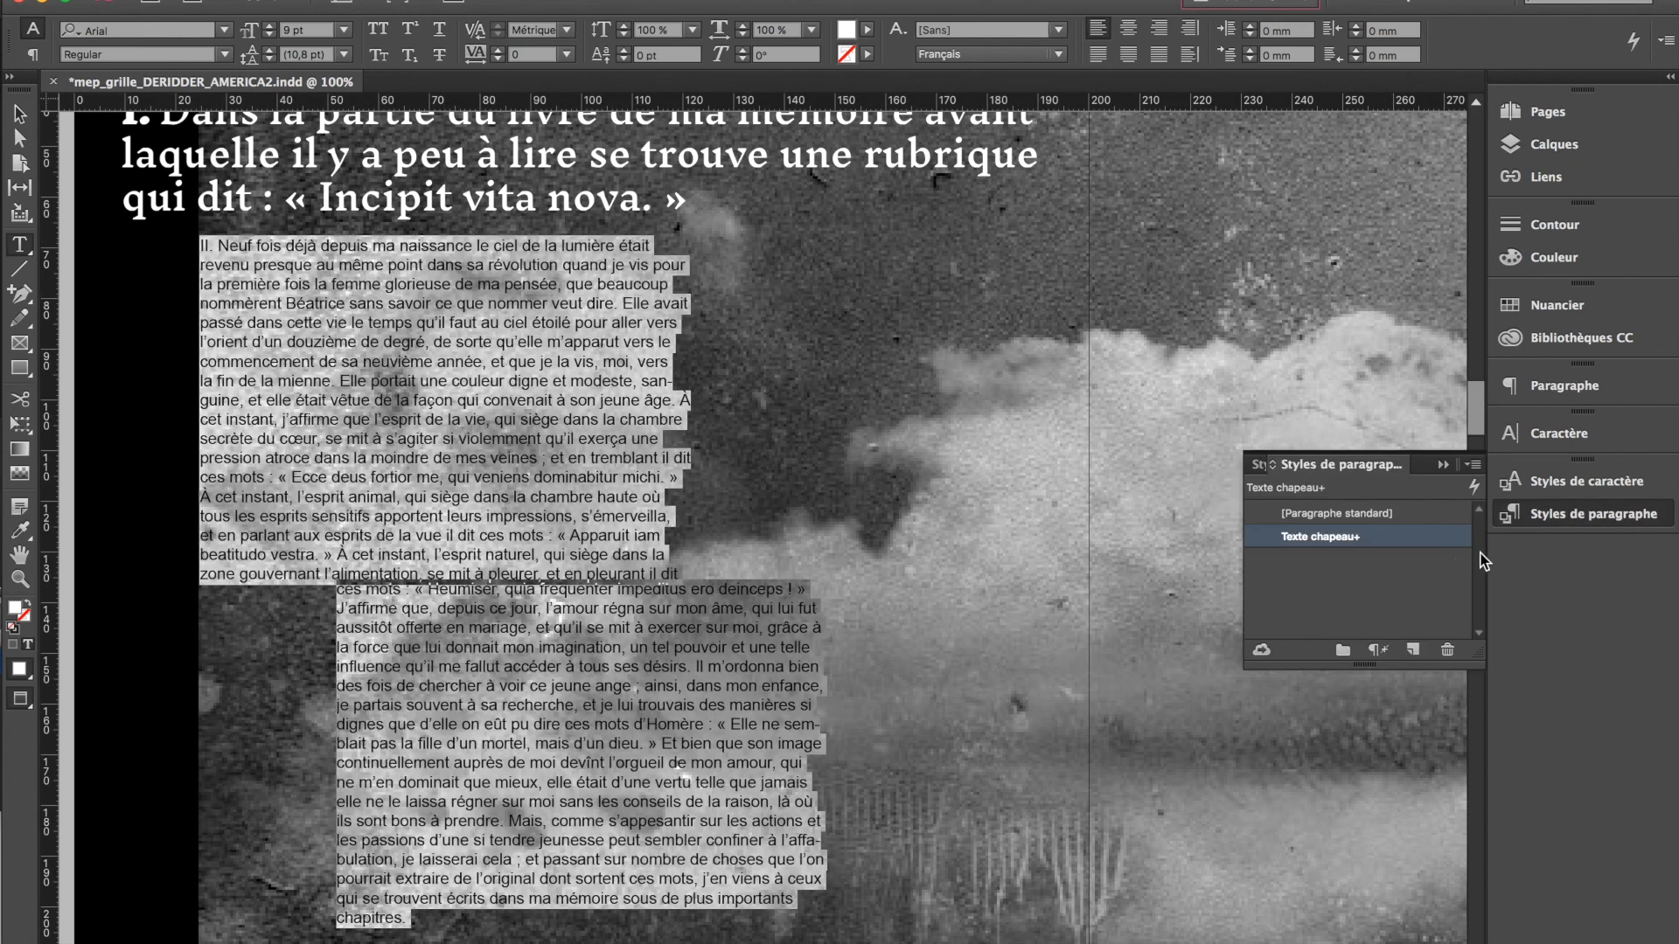
left_click(1410, 648)
double_click(1354, 560)
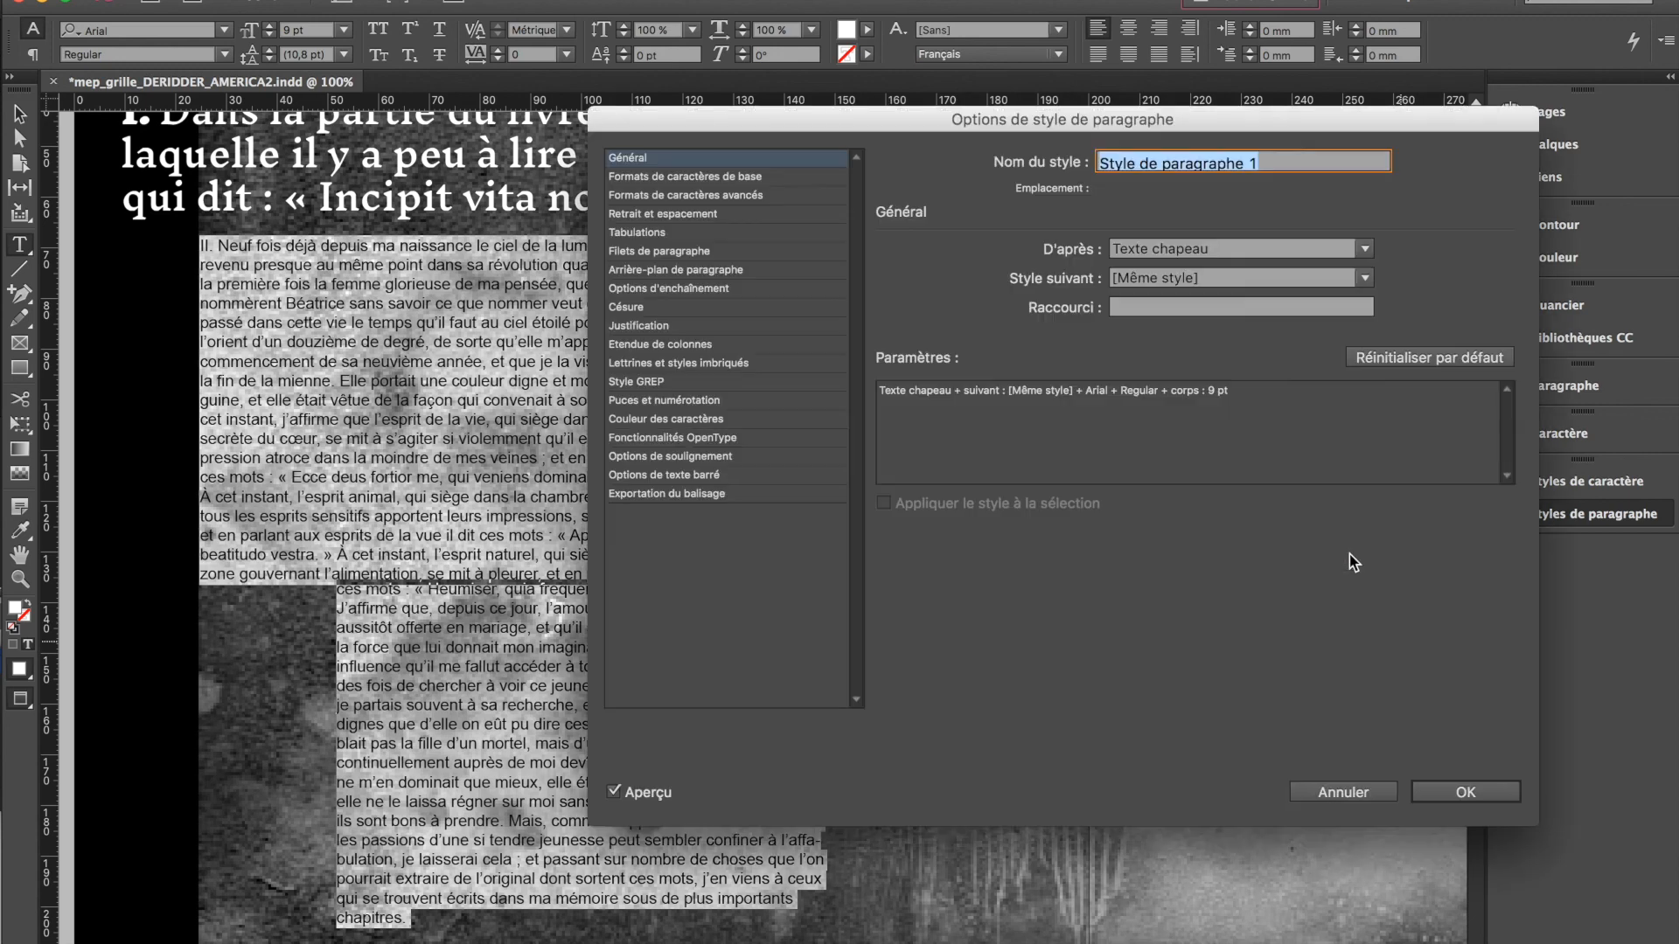
type("texte courant")
key("super+a")
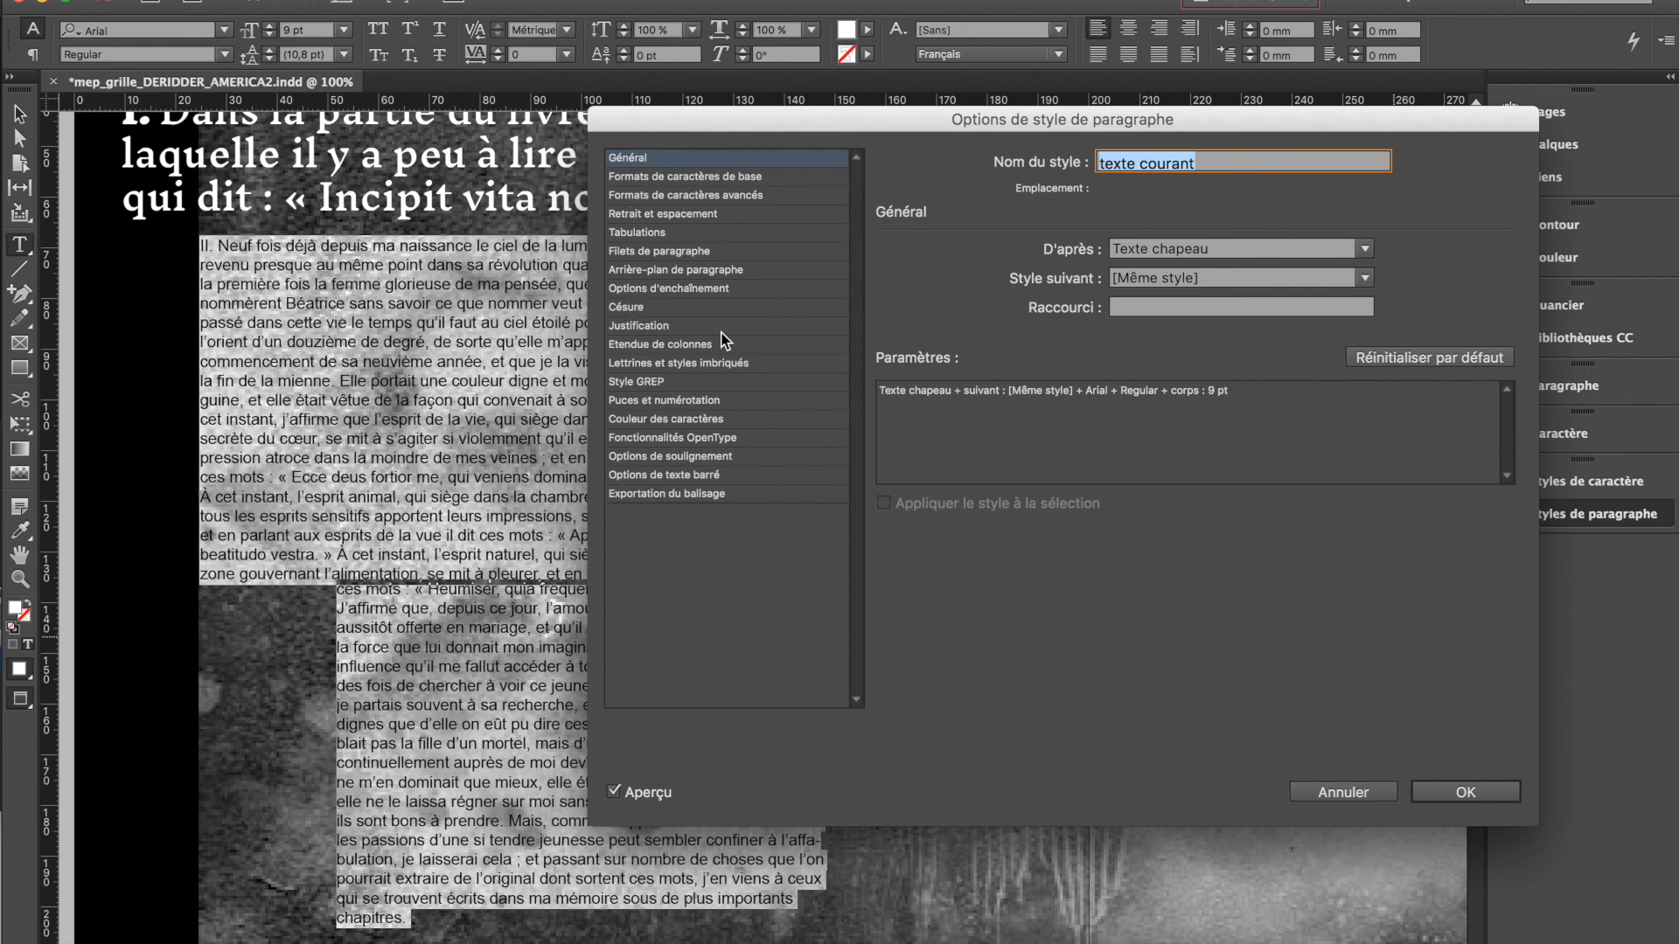
left_click(479, 263)
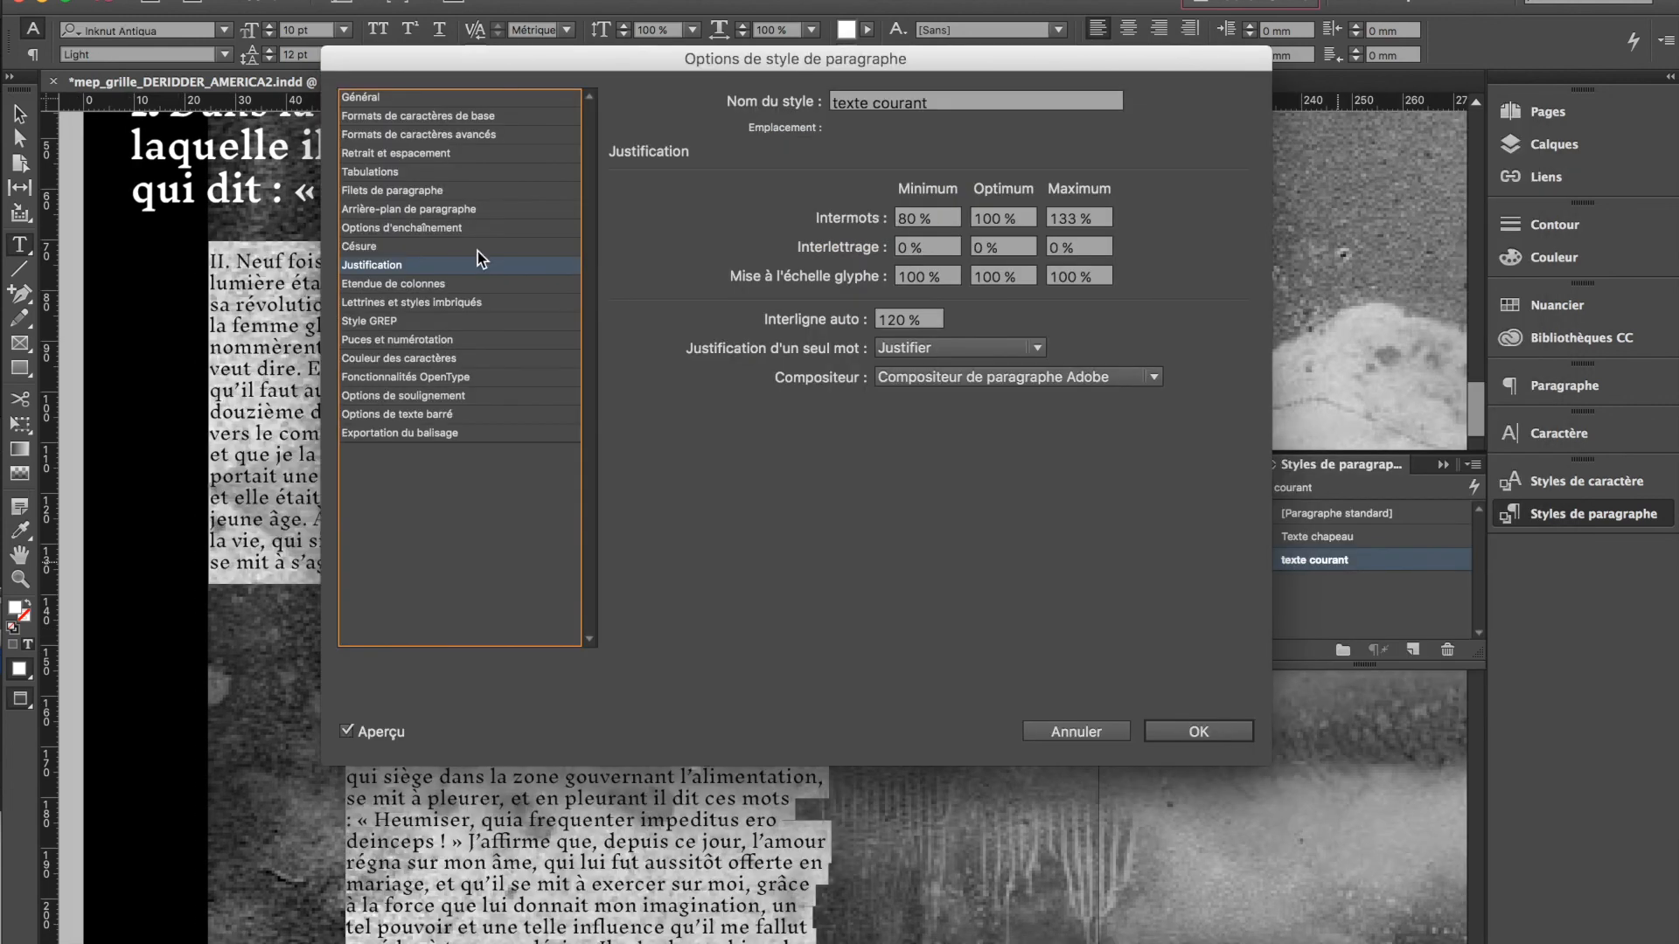
left_click(1240, 729)
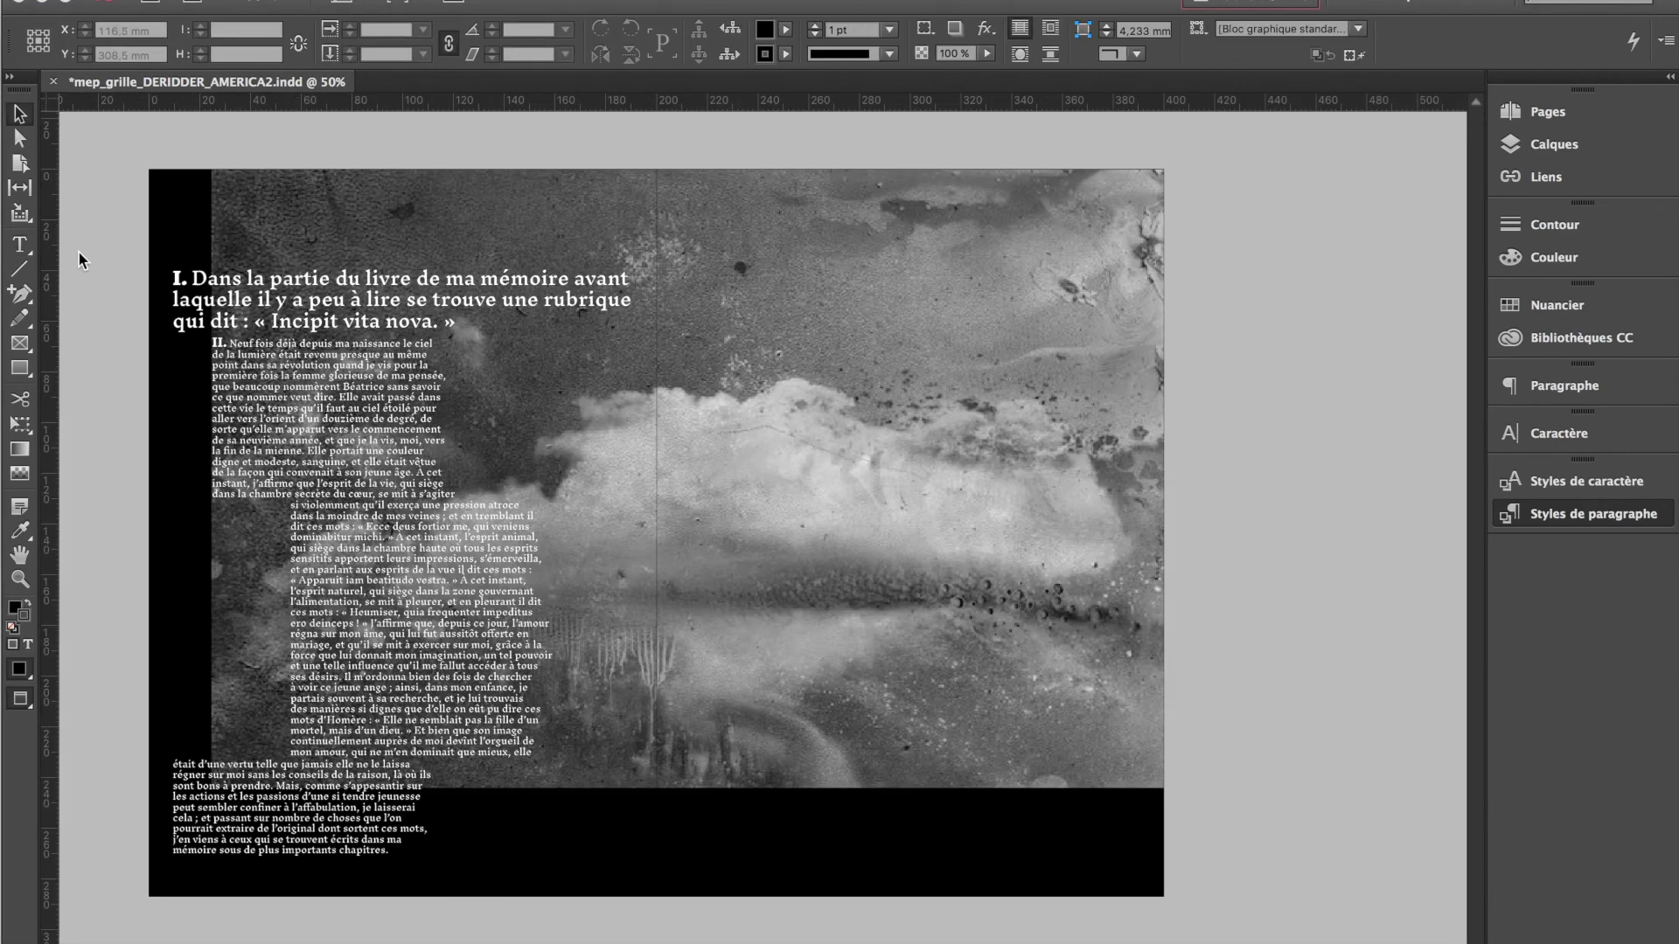
Show the guides and hidden characters and examine the threaded text on page 4 up close for spacing and grid alignment
left_click(1618, 514)
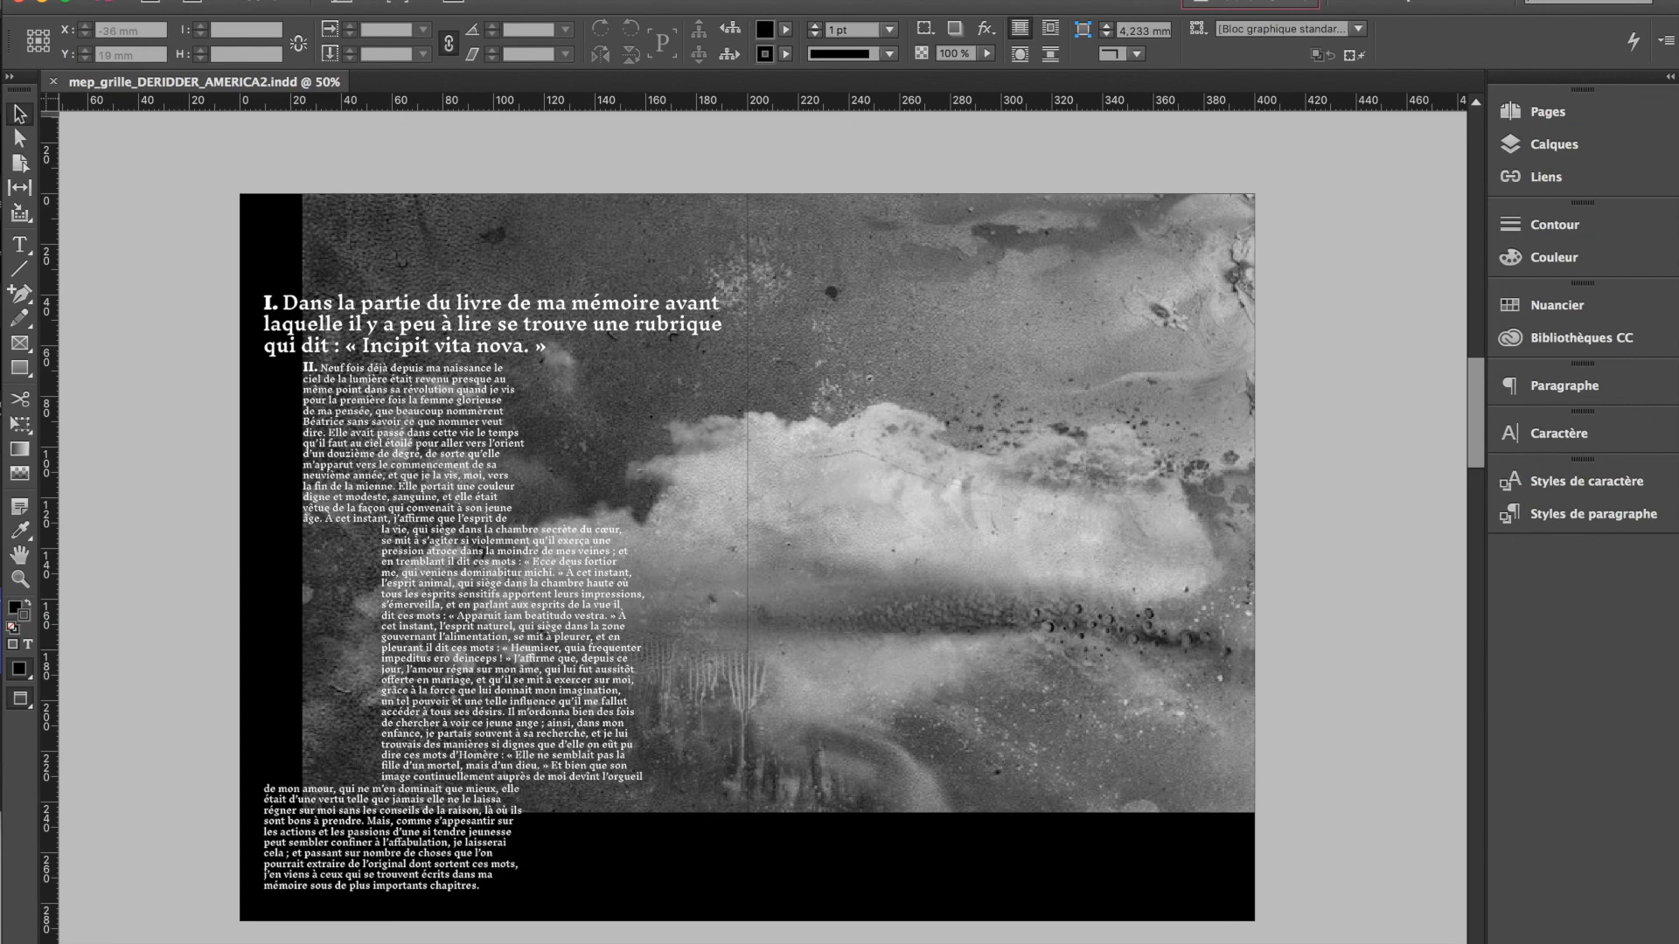
left_click(404, 0)
left_click(443, 684)
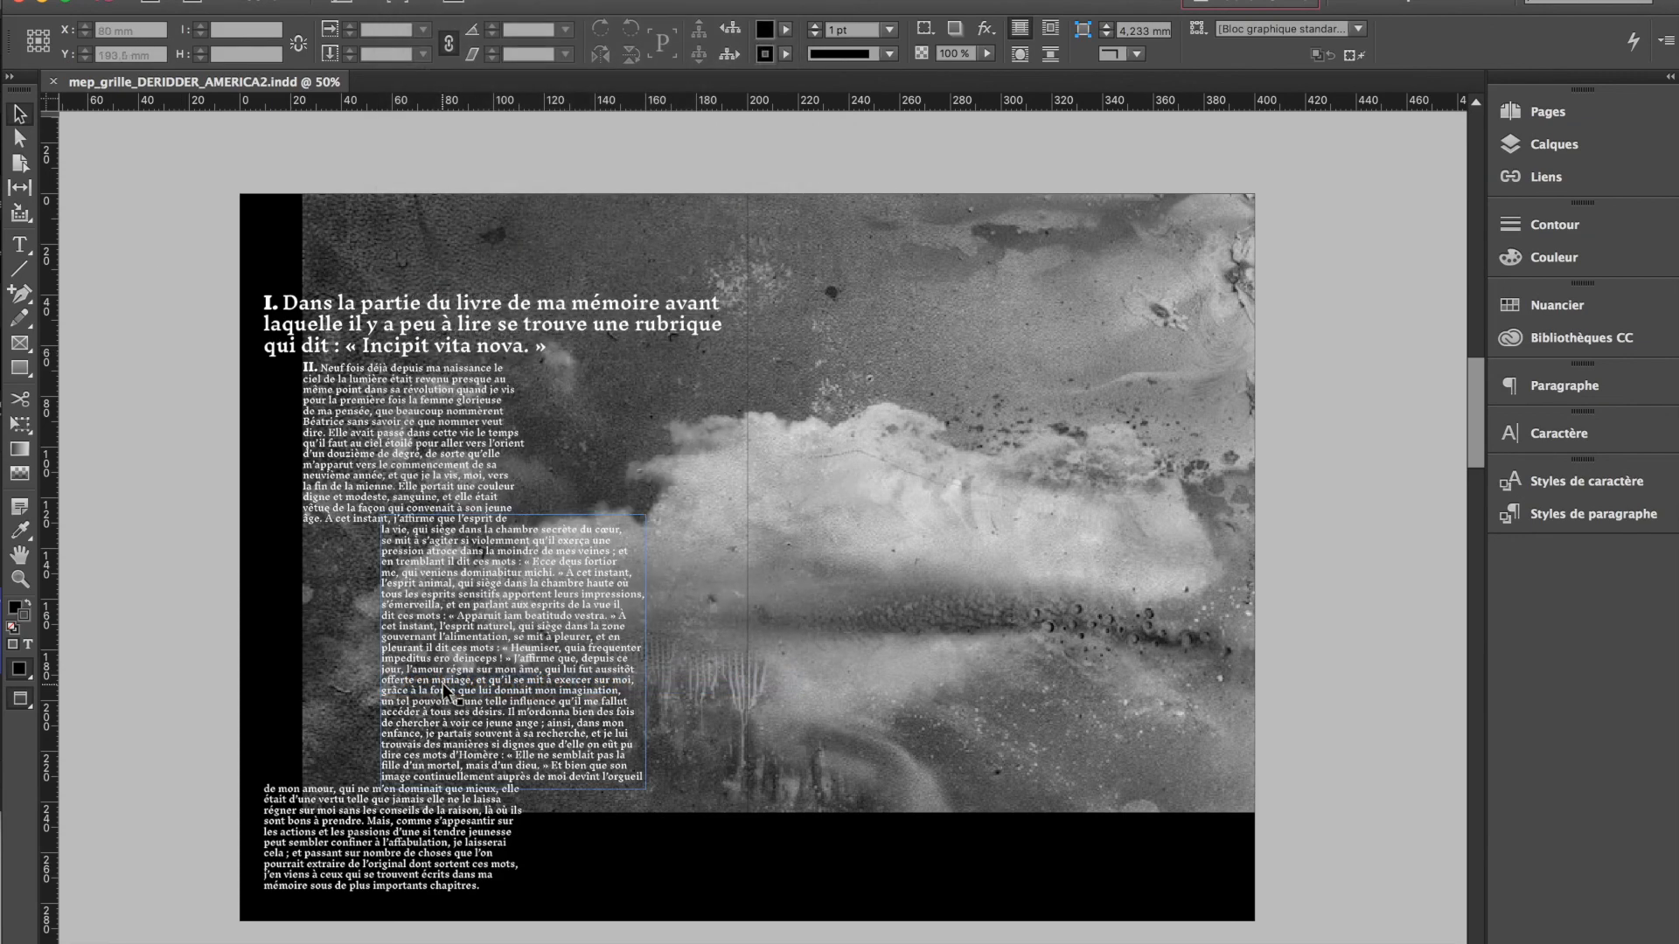
key("w")
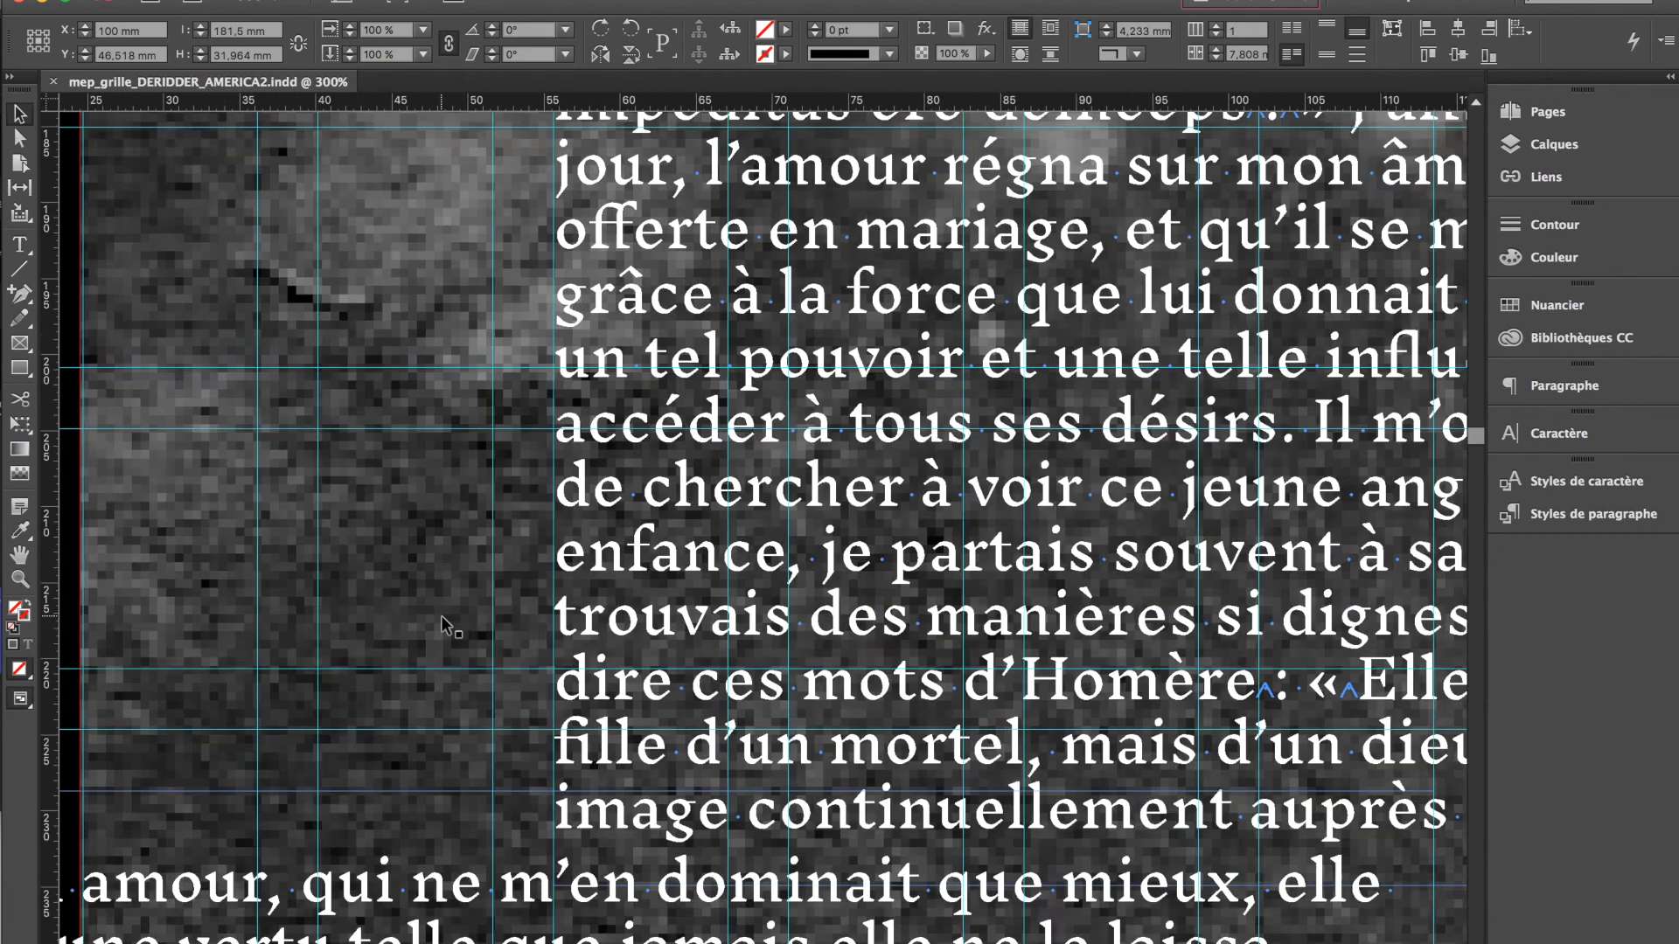
scroll(441, 616, "right", 10)
scroll(441, 616, "down", 2)
scroll(441, 616, "down", 3)
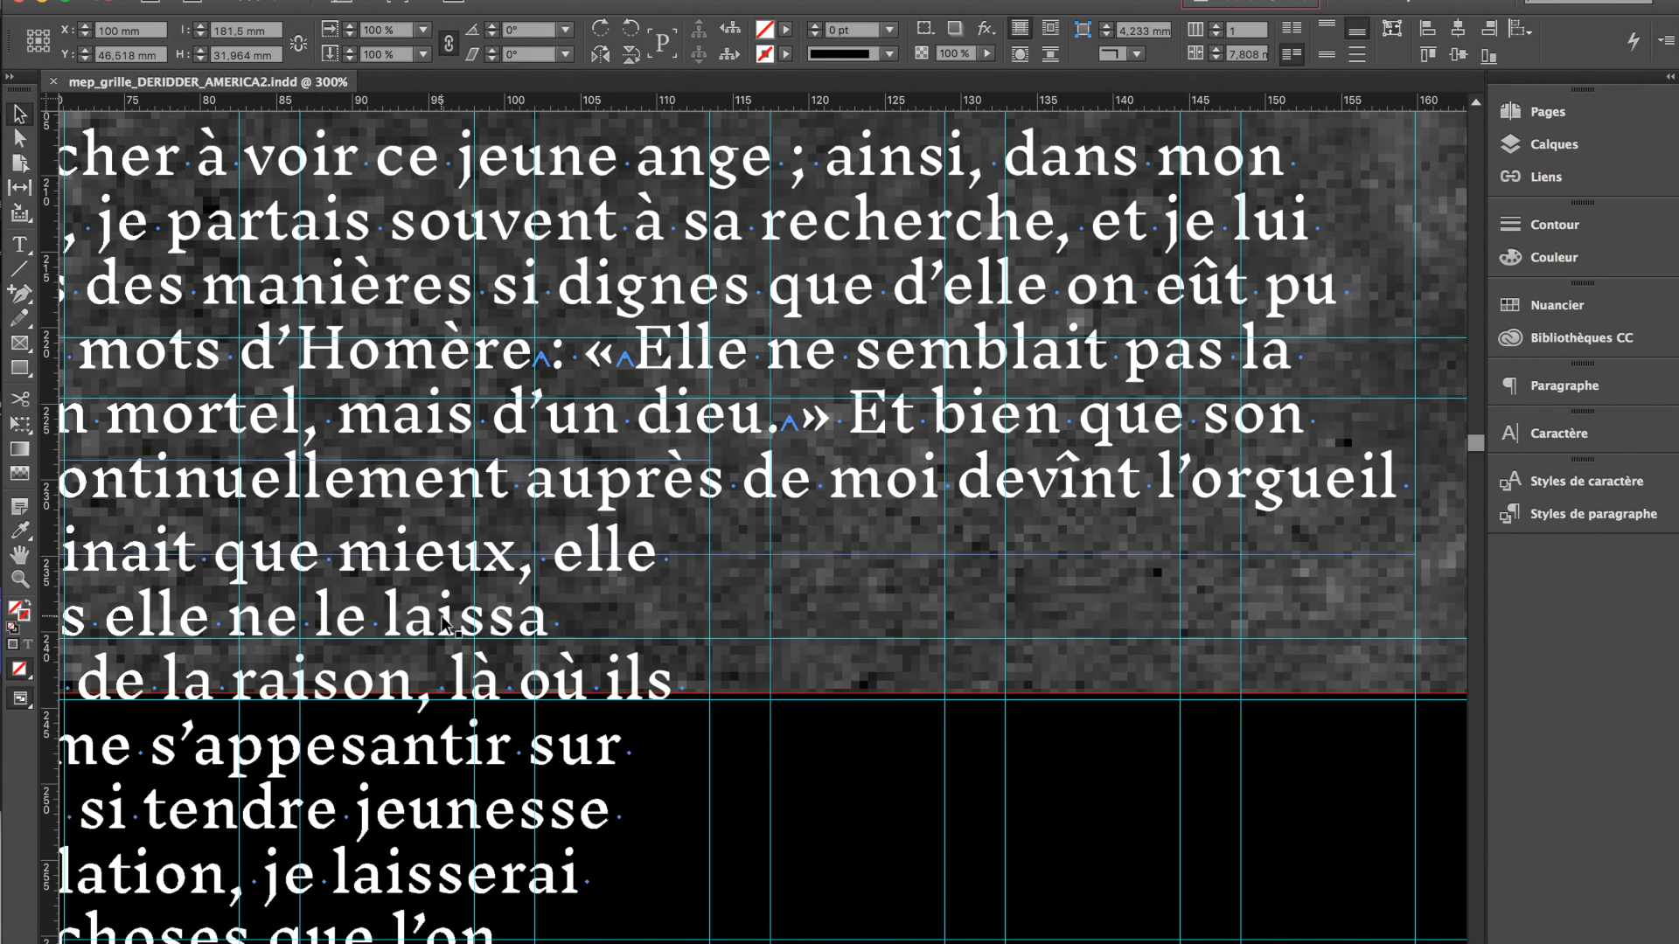
scroll(435, 745, "up", 18)
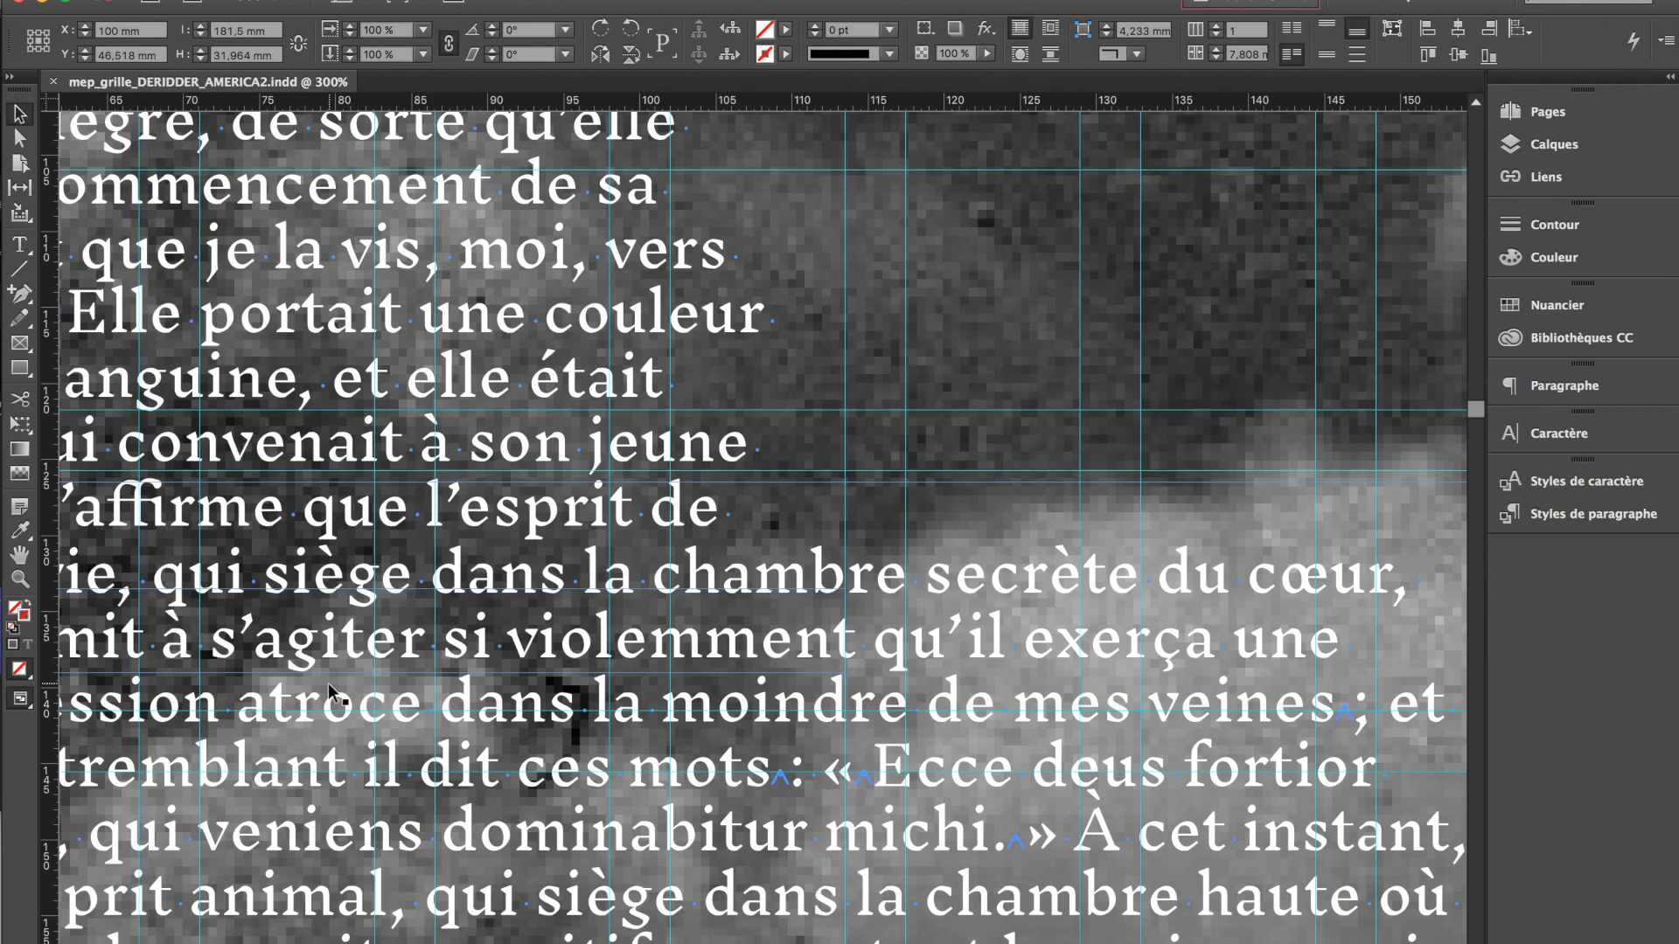
scroll(329, 686, "up", 13)
scroll(453, 697, "down", 9)
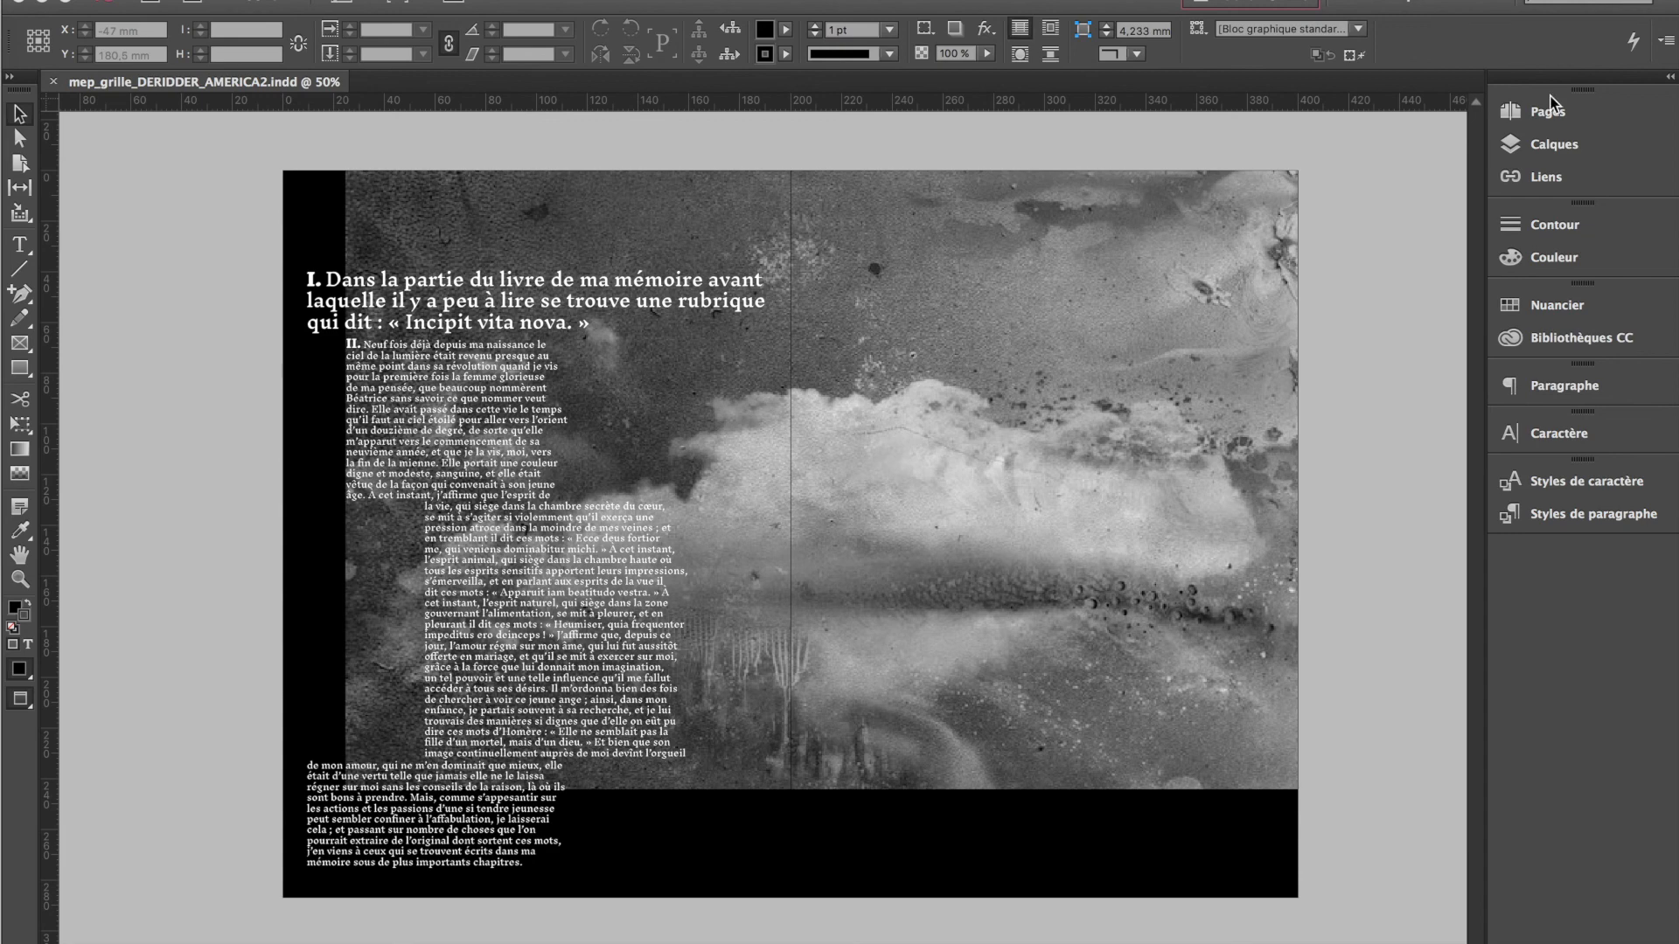
Make Arrière-plan the active layer for the large white page number on page 5
left_click(1554, 145)
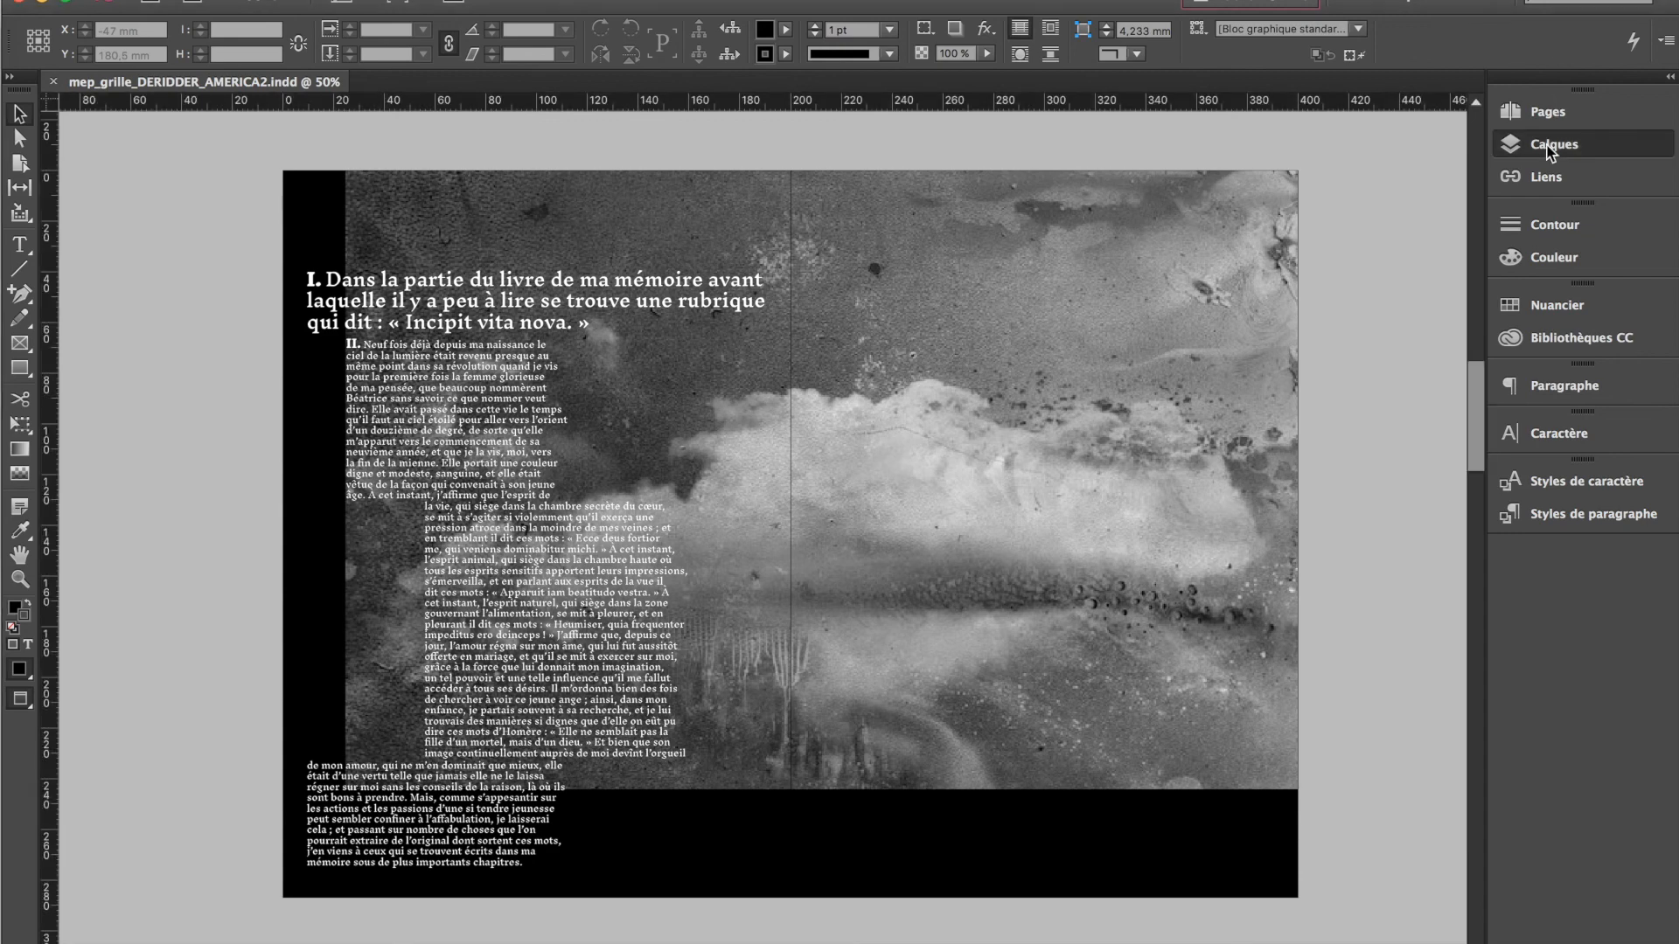
left_click(1341, 187)
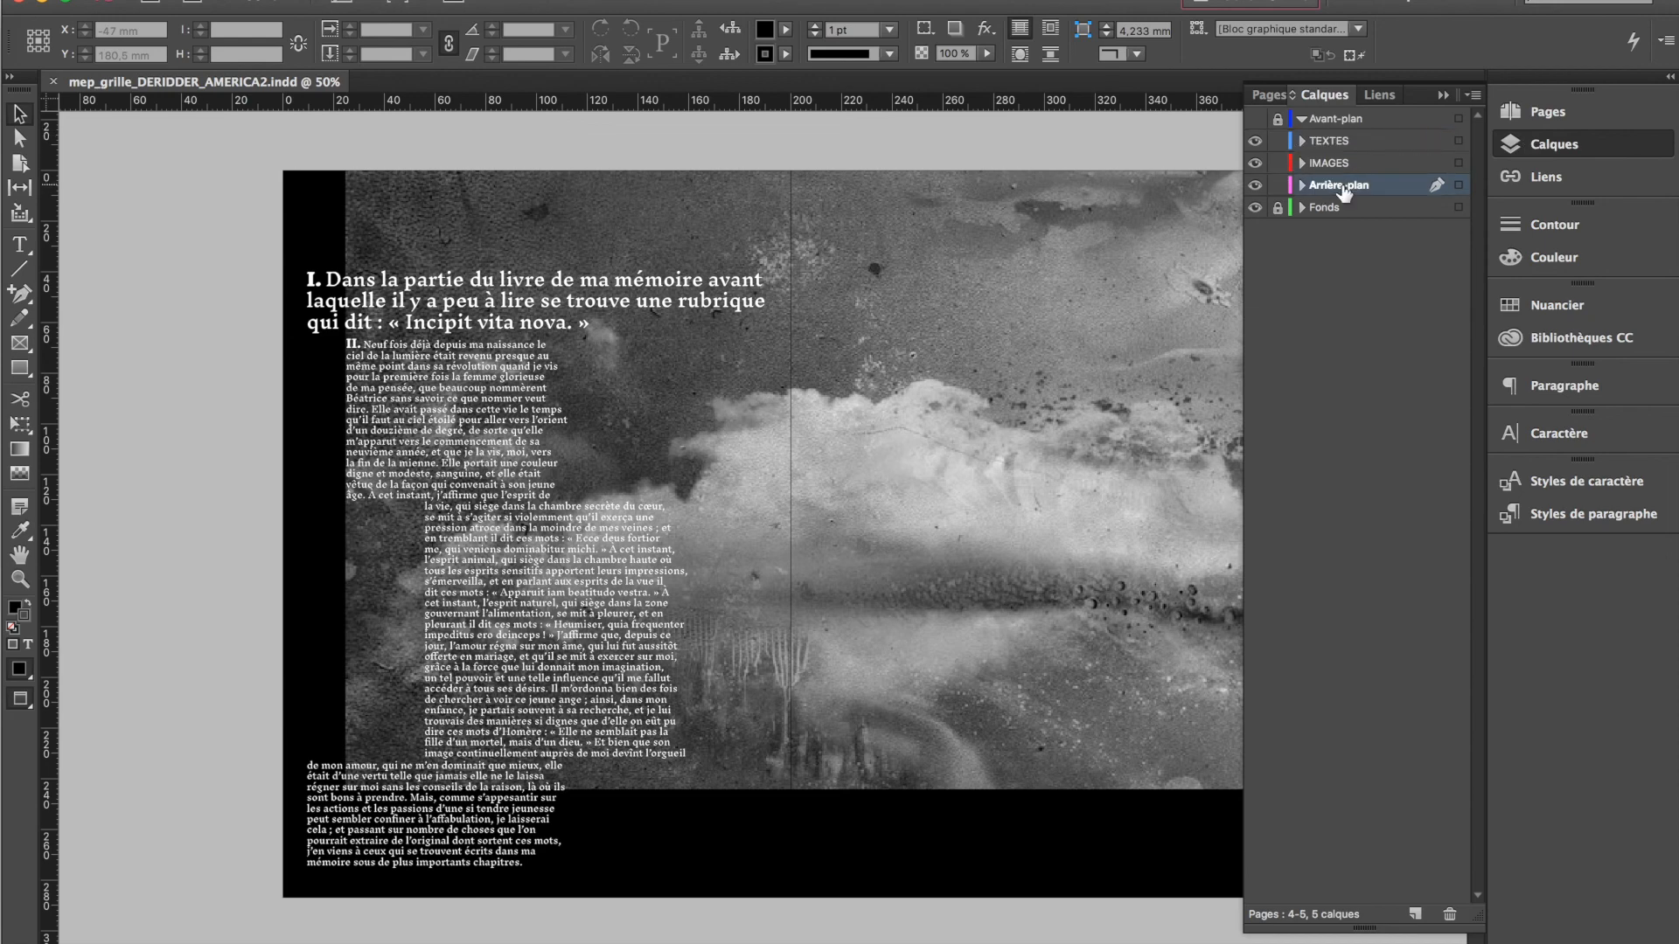
left_click(1344, 189, "alt")
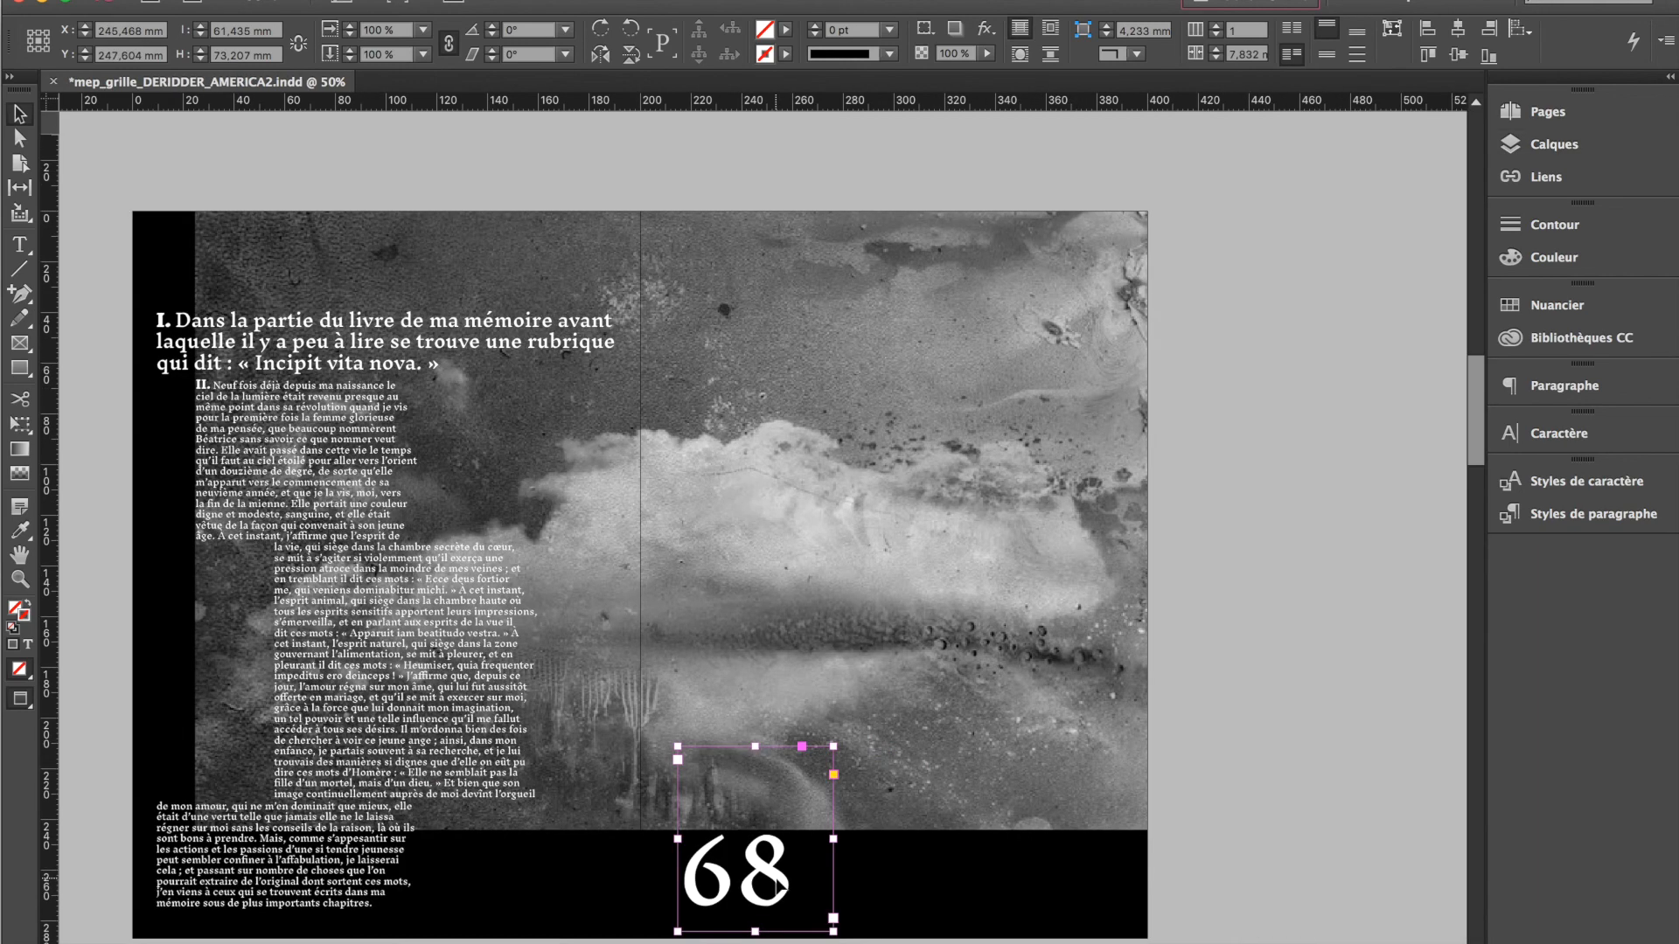
Move the large page number 68 so that the photo on page 5 partly covers it
left_click_drag(777, 886, 1035, 864)
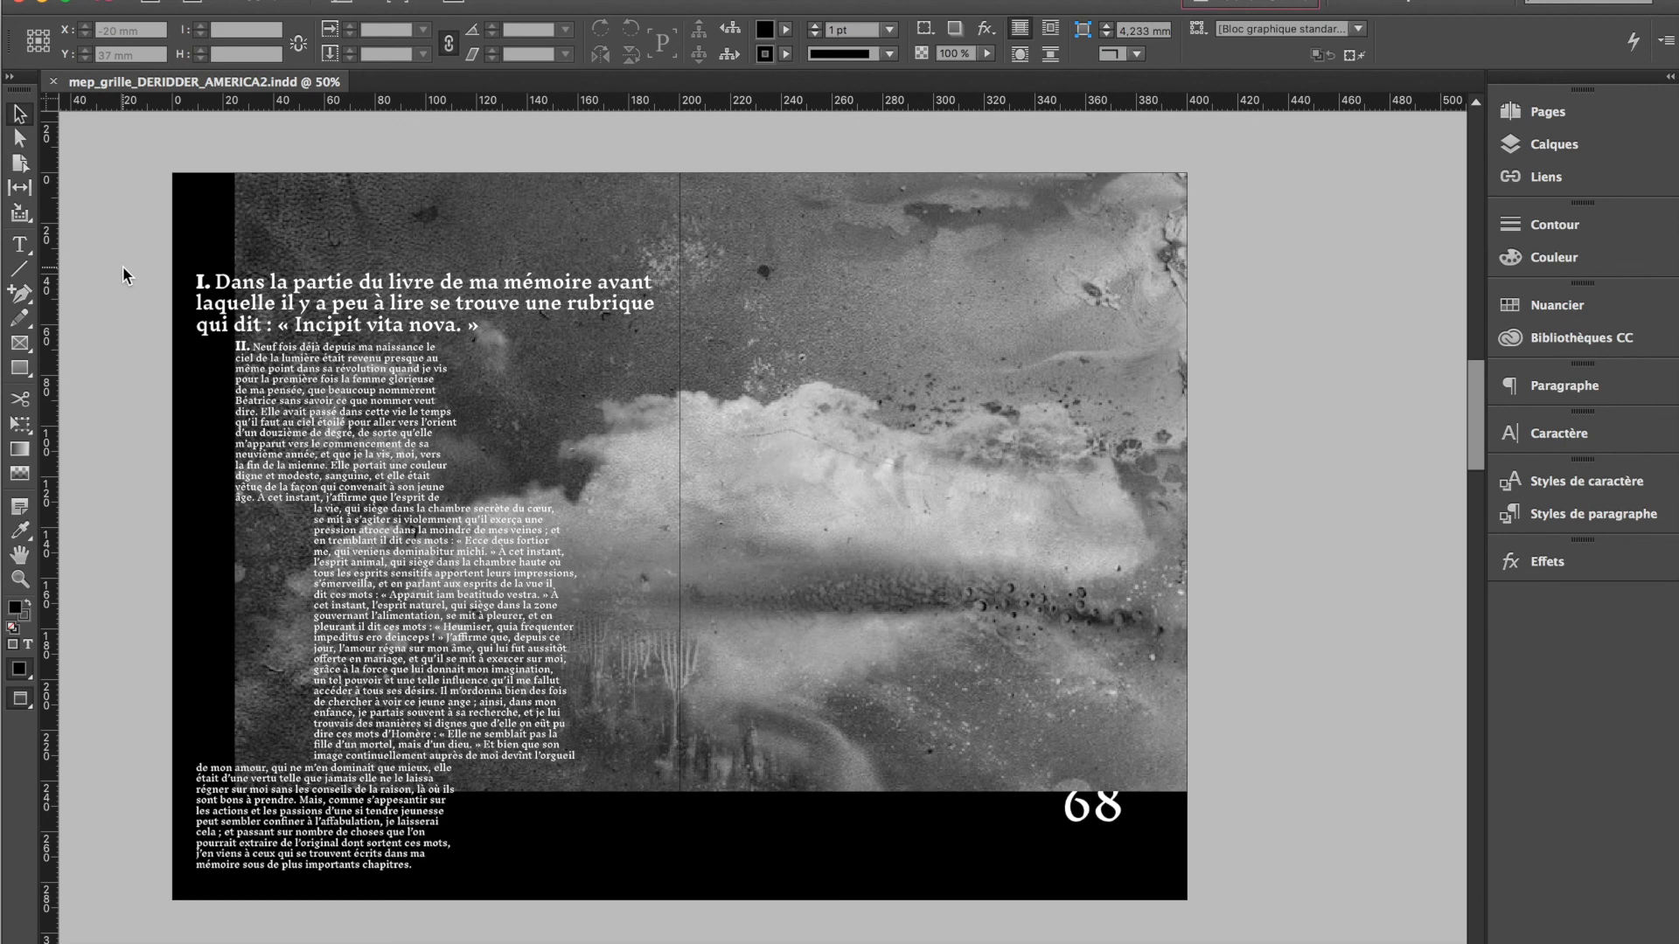
Paste the red rectangle onto the Avant-plan layer and place it over the photo and text on page 4
left_click(1539, 147)
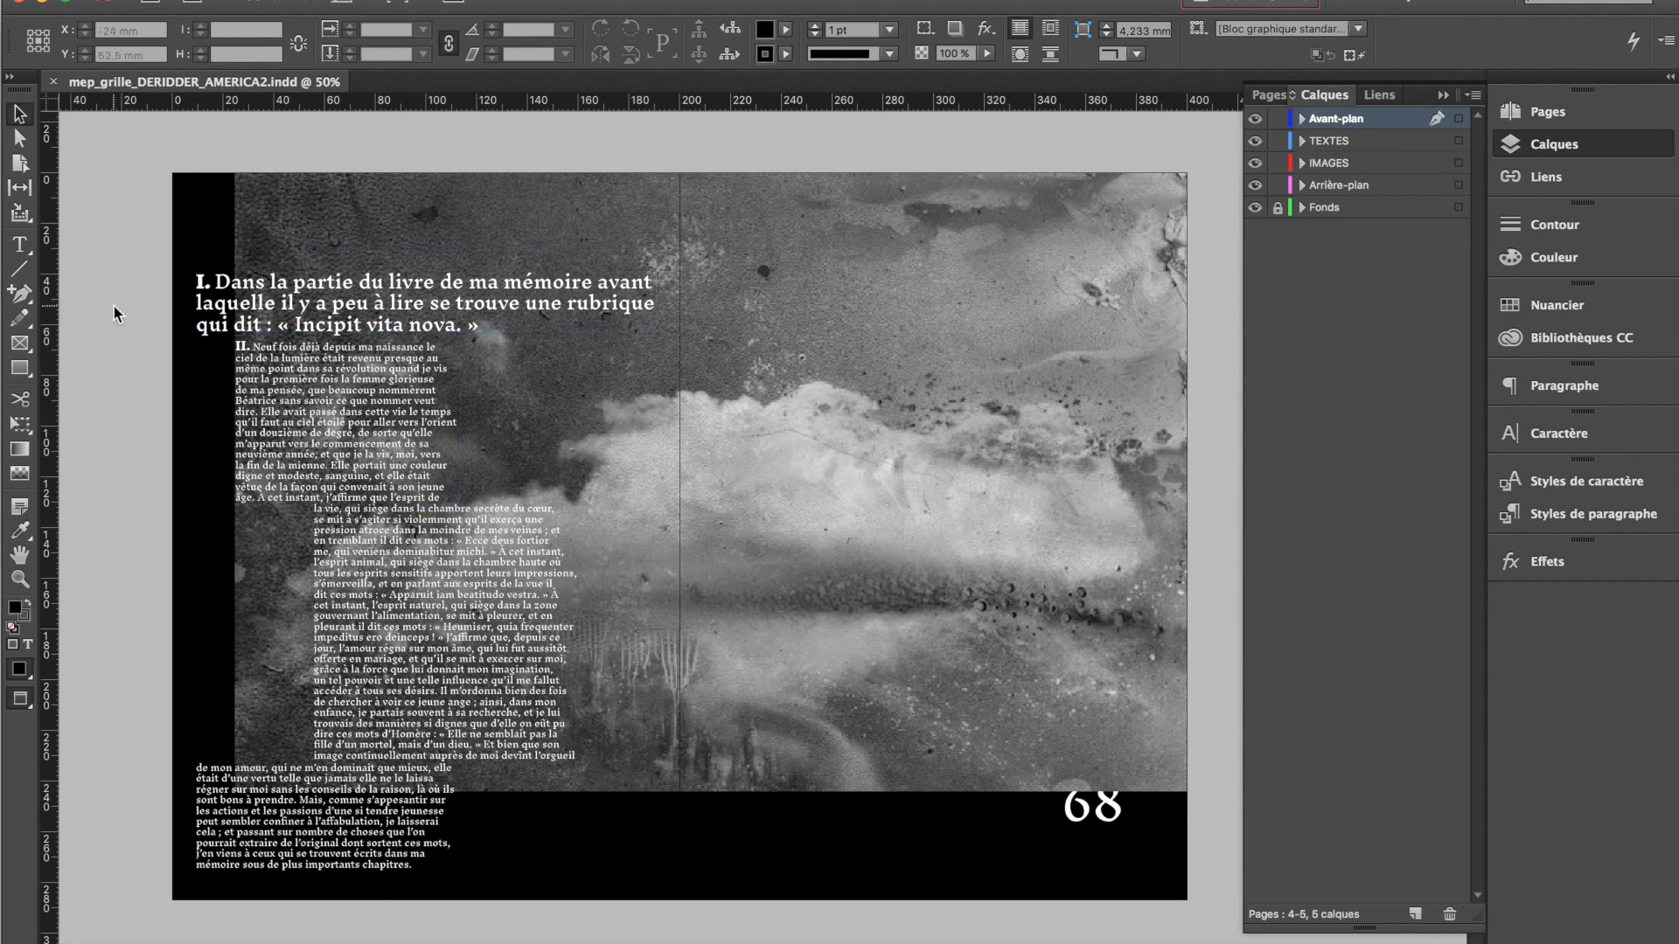
key("super+v")
mouse_move(729, 288)
left_mouse_down()
mouse_move(404, 208)
mouse_move(429, 220)
mouse_move(427, 248)
left_mouse_up()
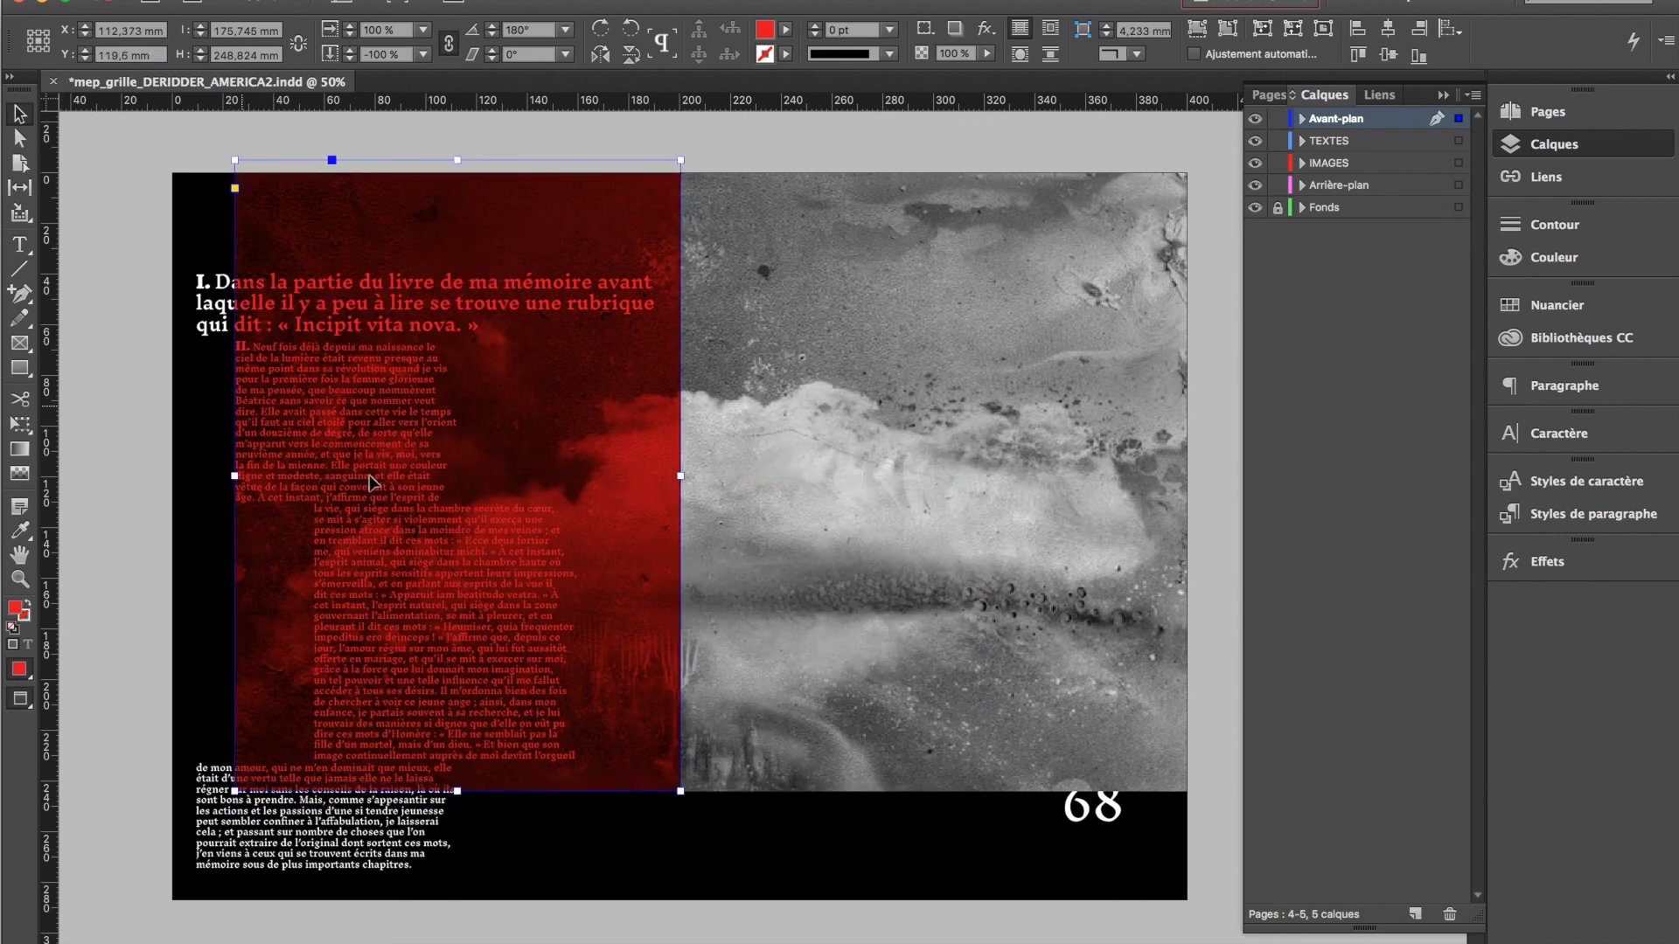
Check the red rectangle's Produit blending and narrow it to about 134 mm, placing it closer to the fold
left_click(1548, 561)
left_click_drag(368, 636, 371, 628)
left_click(114, 822)
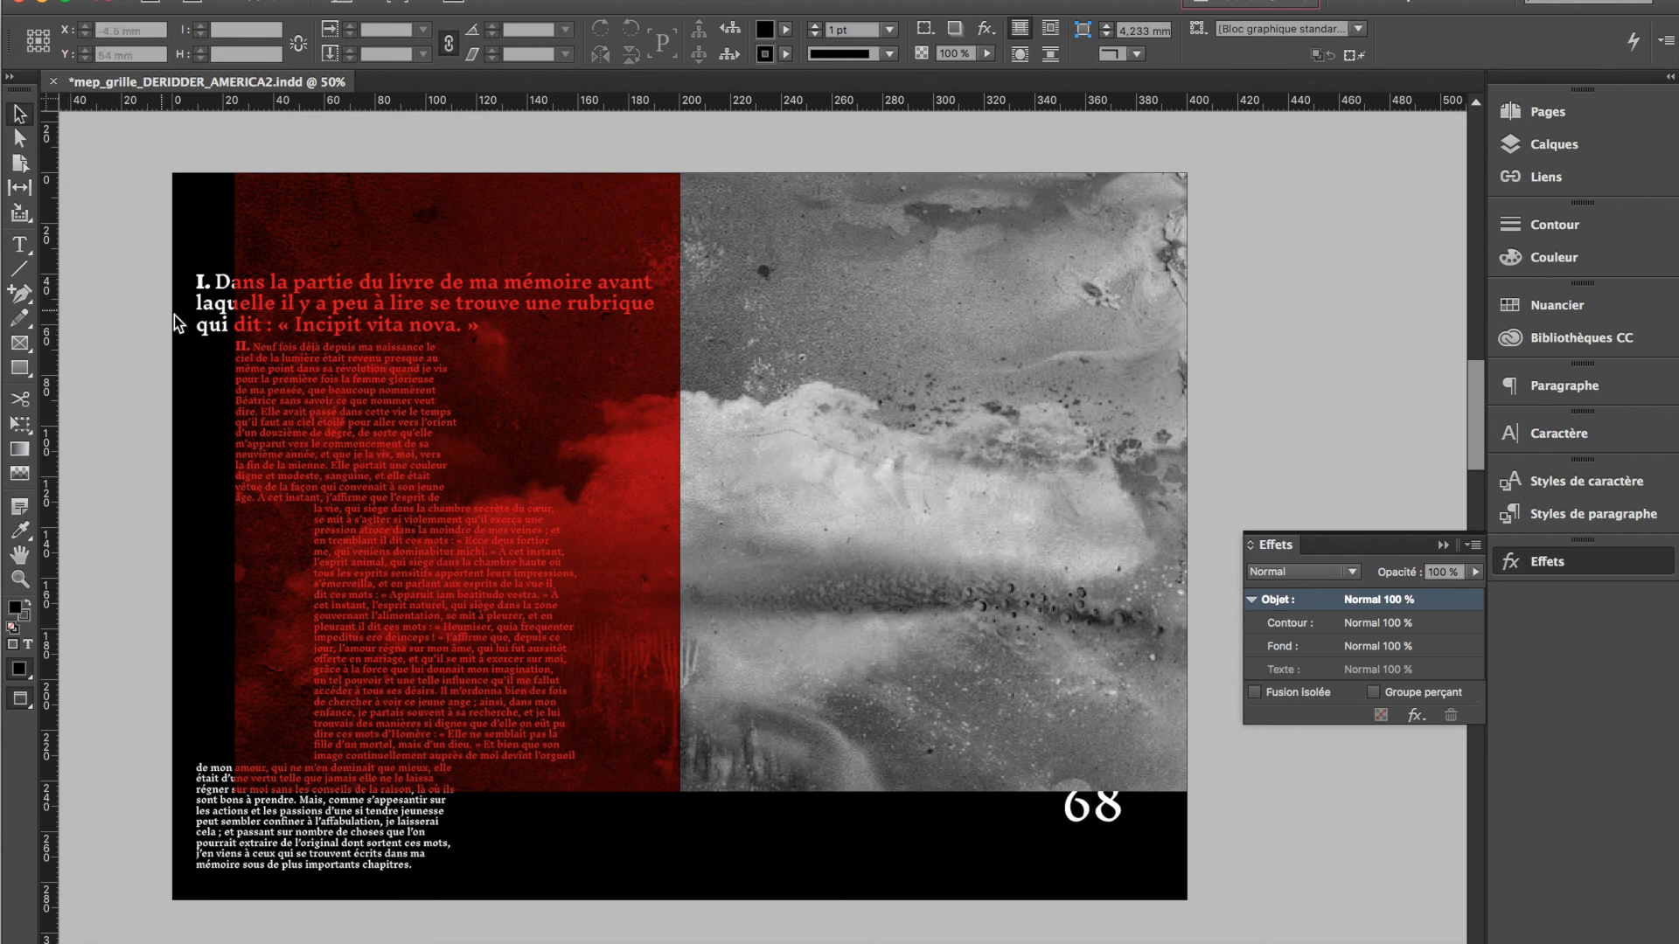
left_click_drag(611, 603, 601, 644)
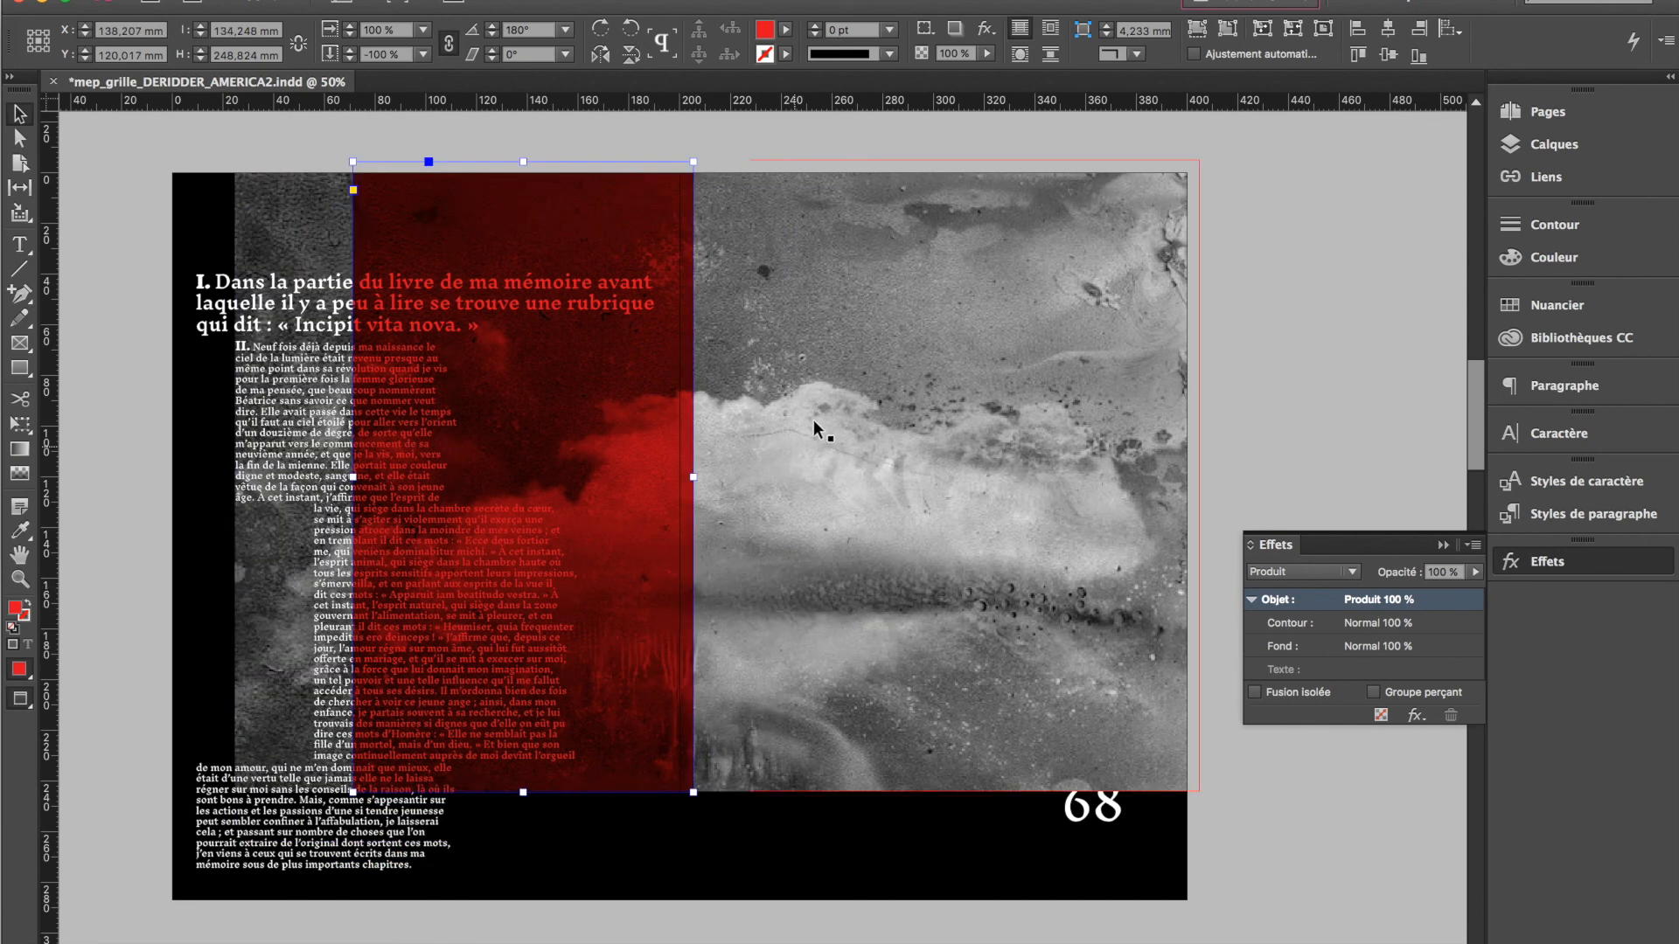
left_click(181, 567)
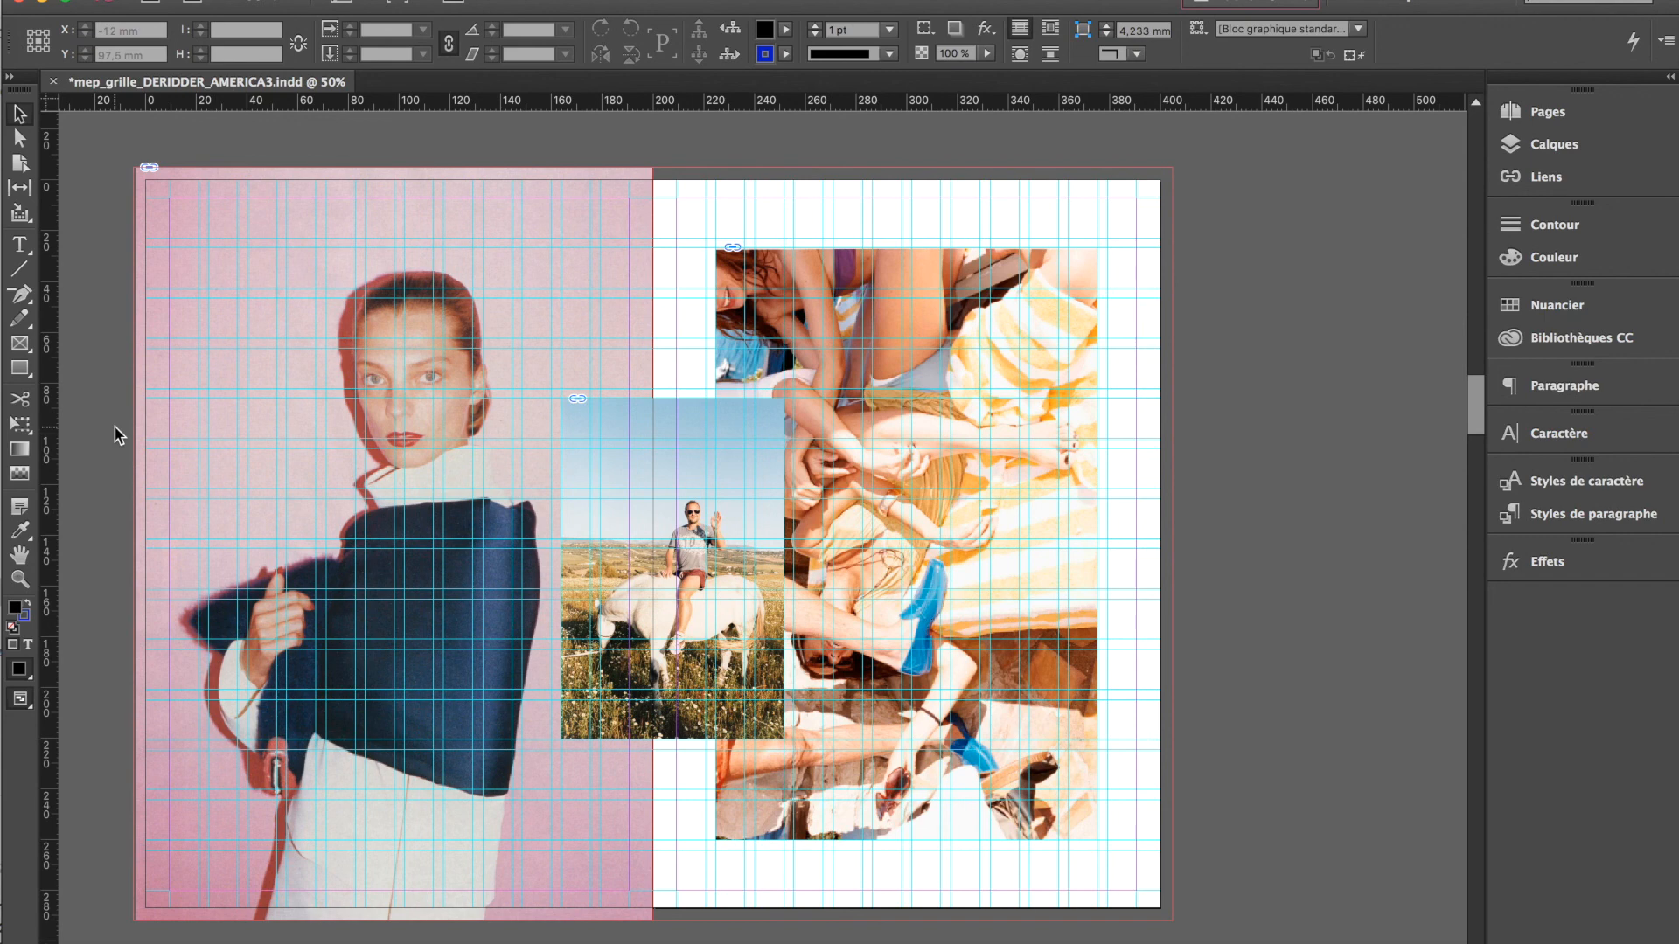
Hide the guides in the third version of the layout and examine the photo placement spread by spread
key("w")
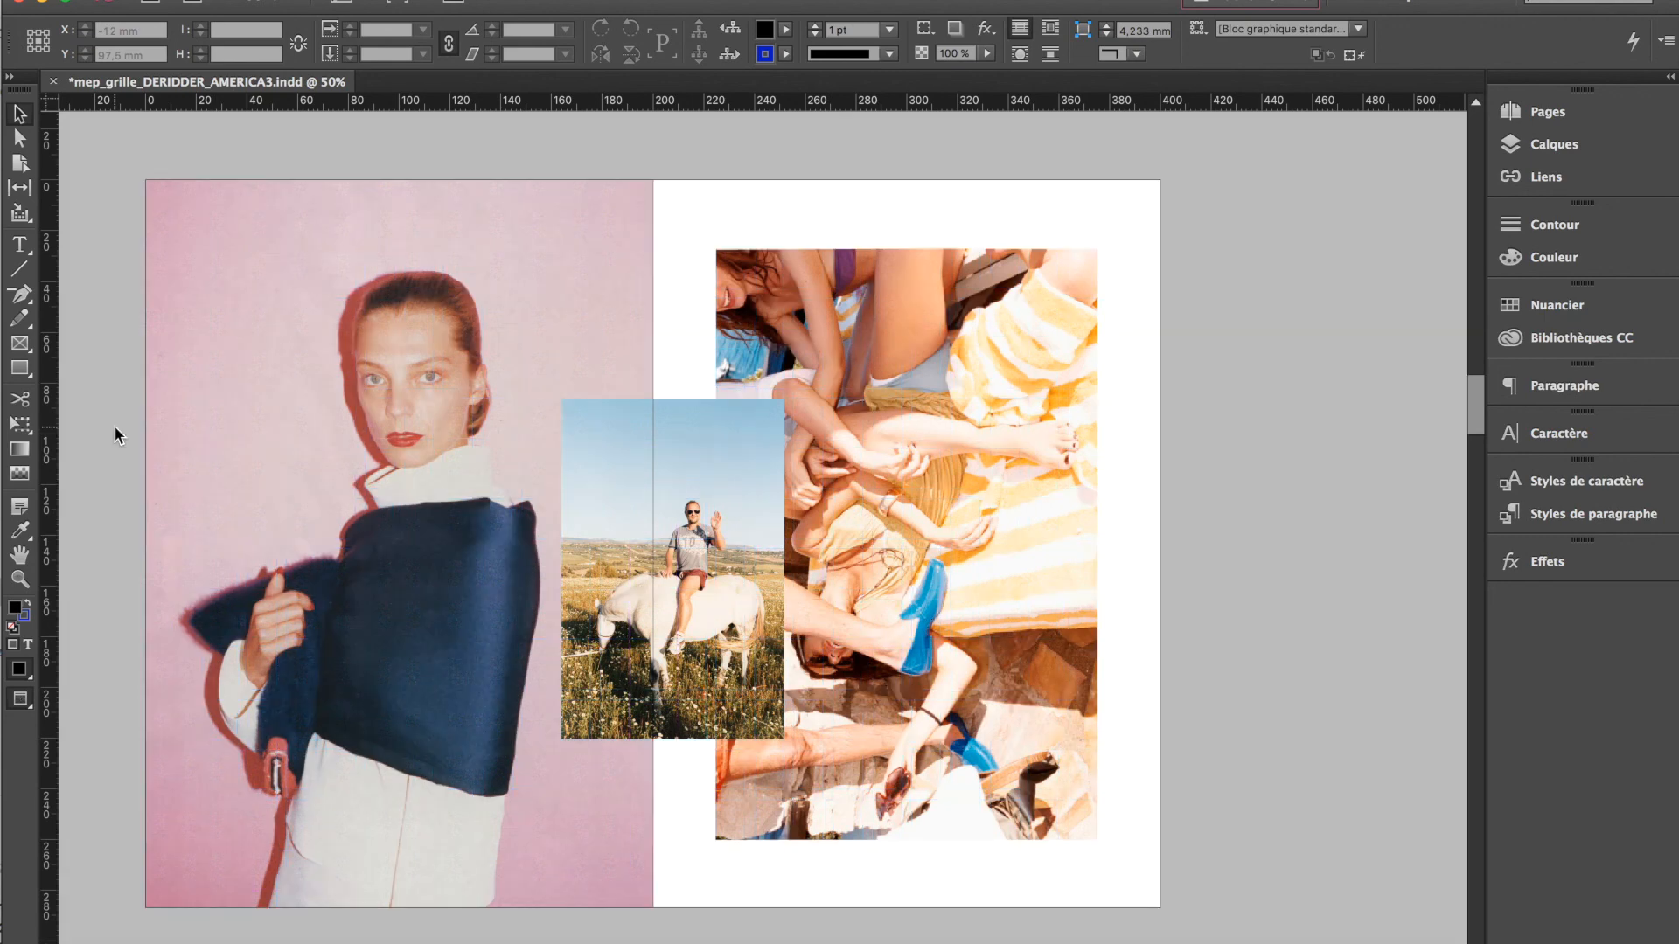
scroll(114, 428, "down", 10)
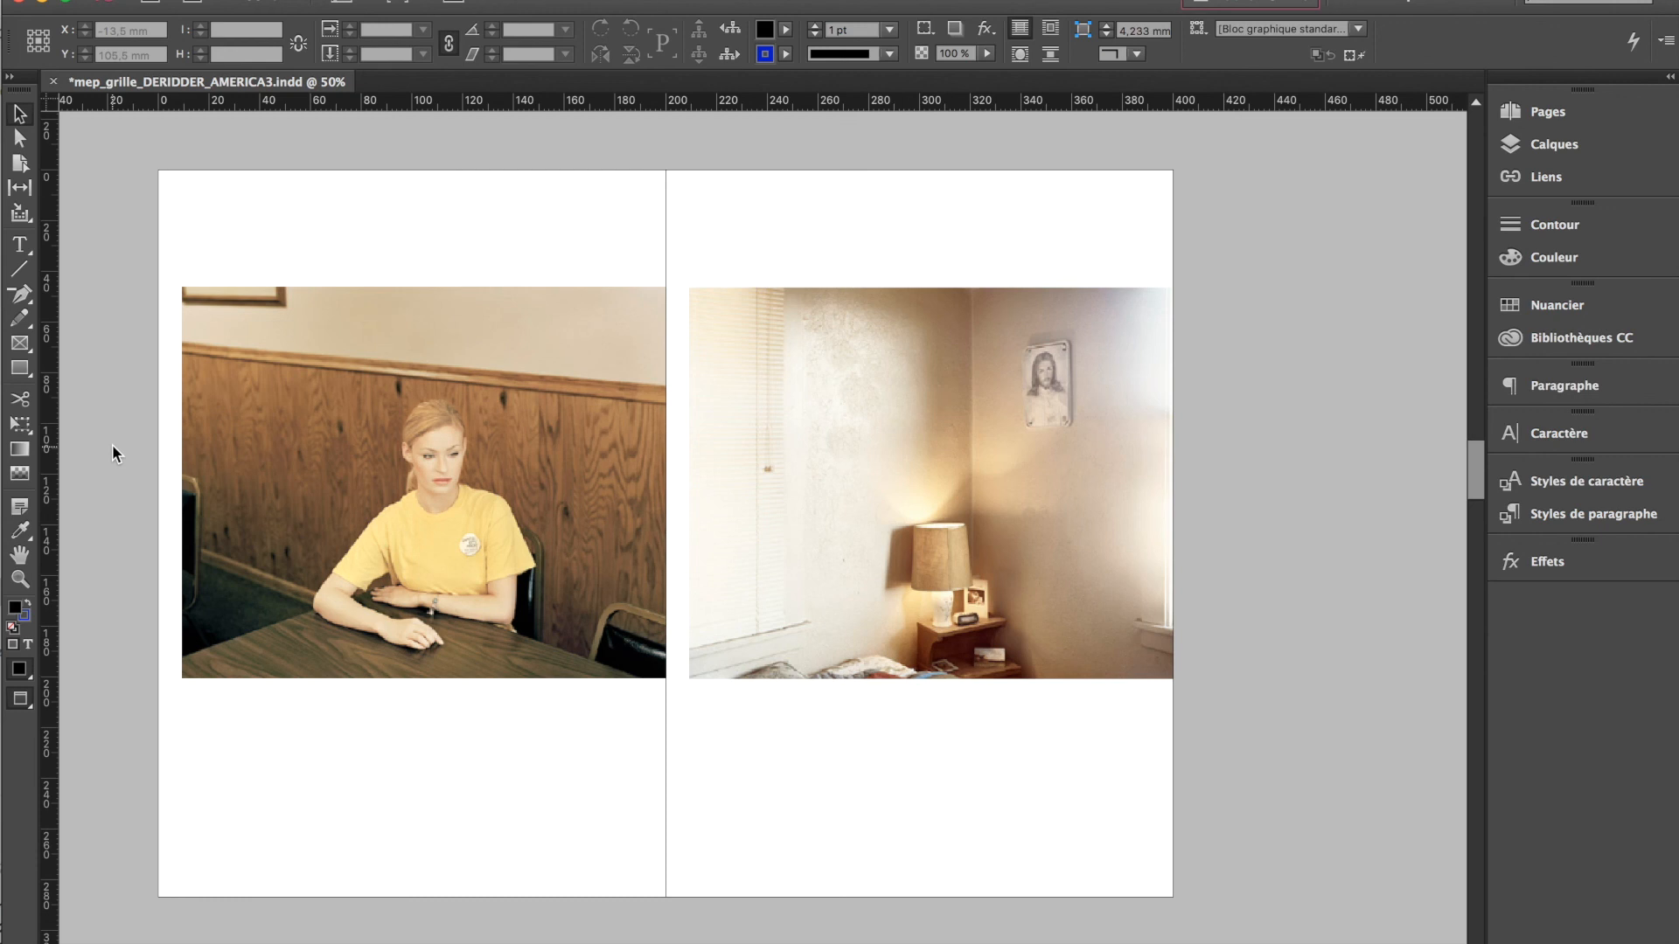
scroll(112, 446, "down", 10)
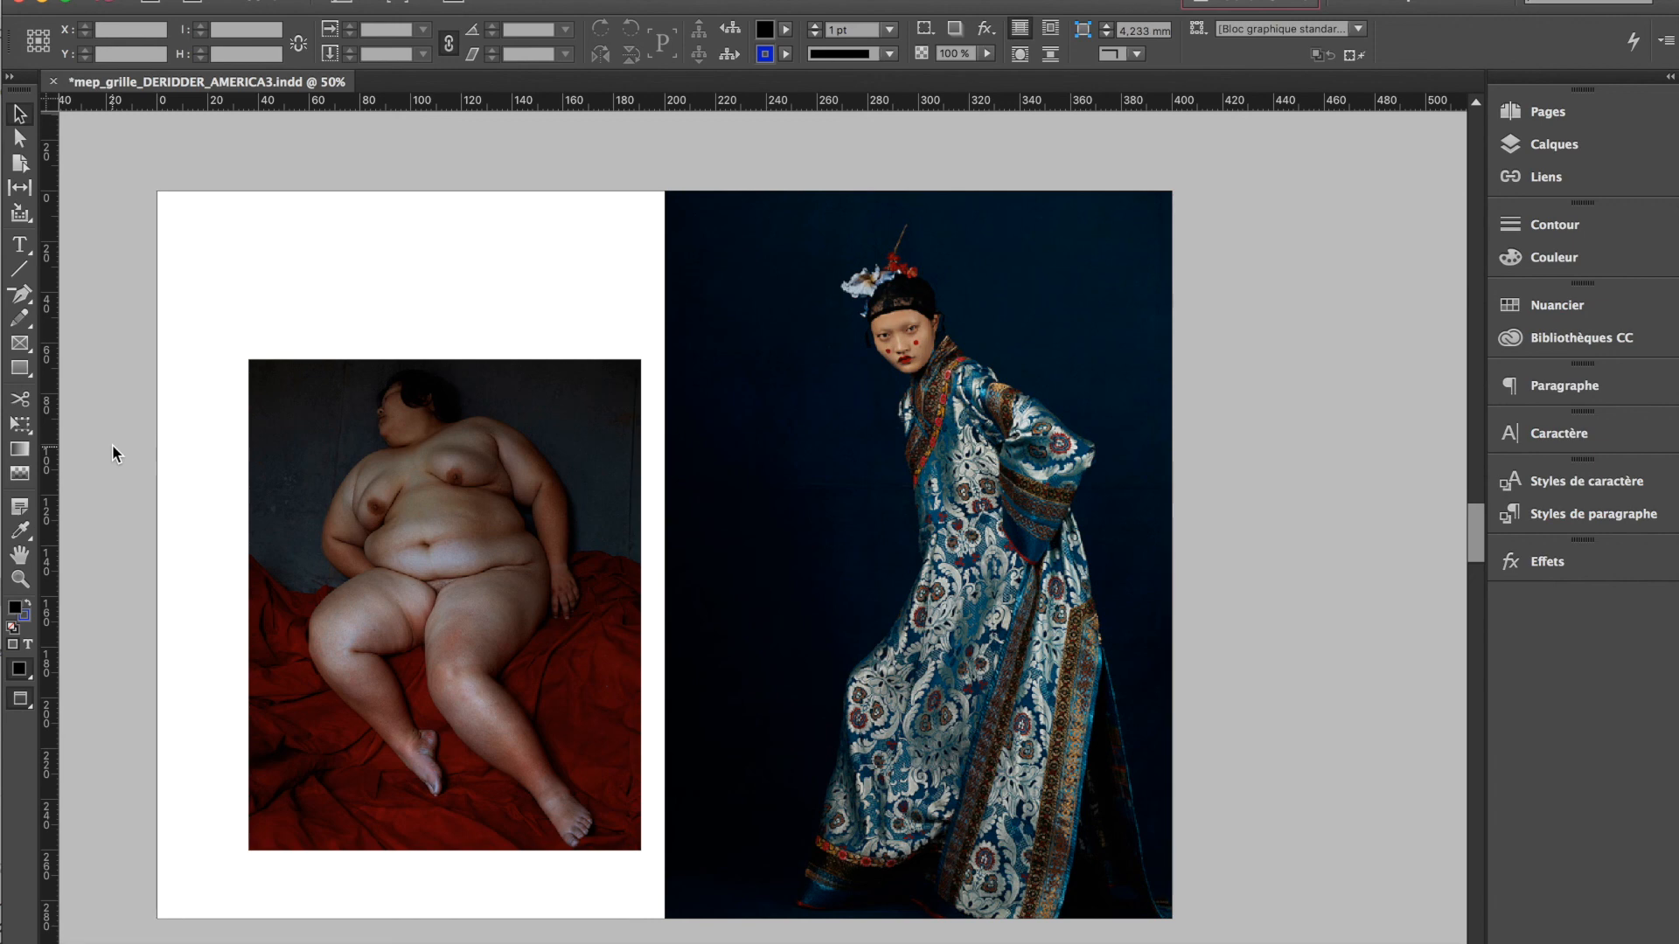
scroll(112, 444, "down", 10)
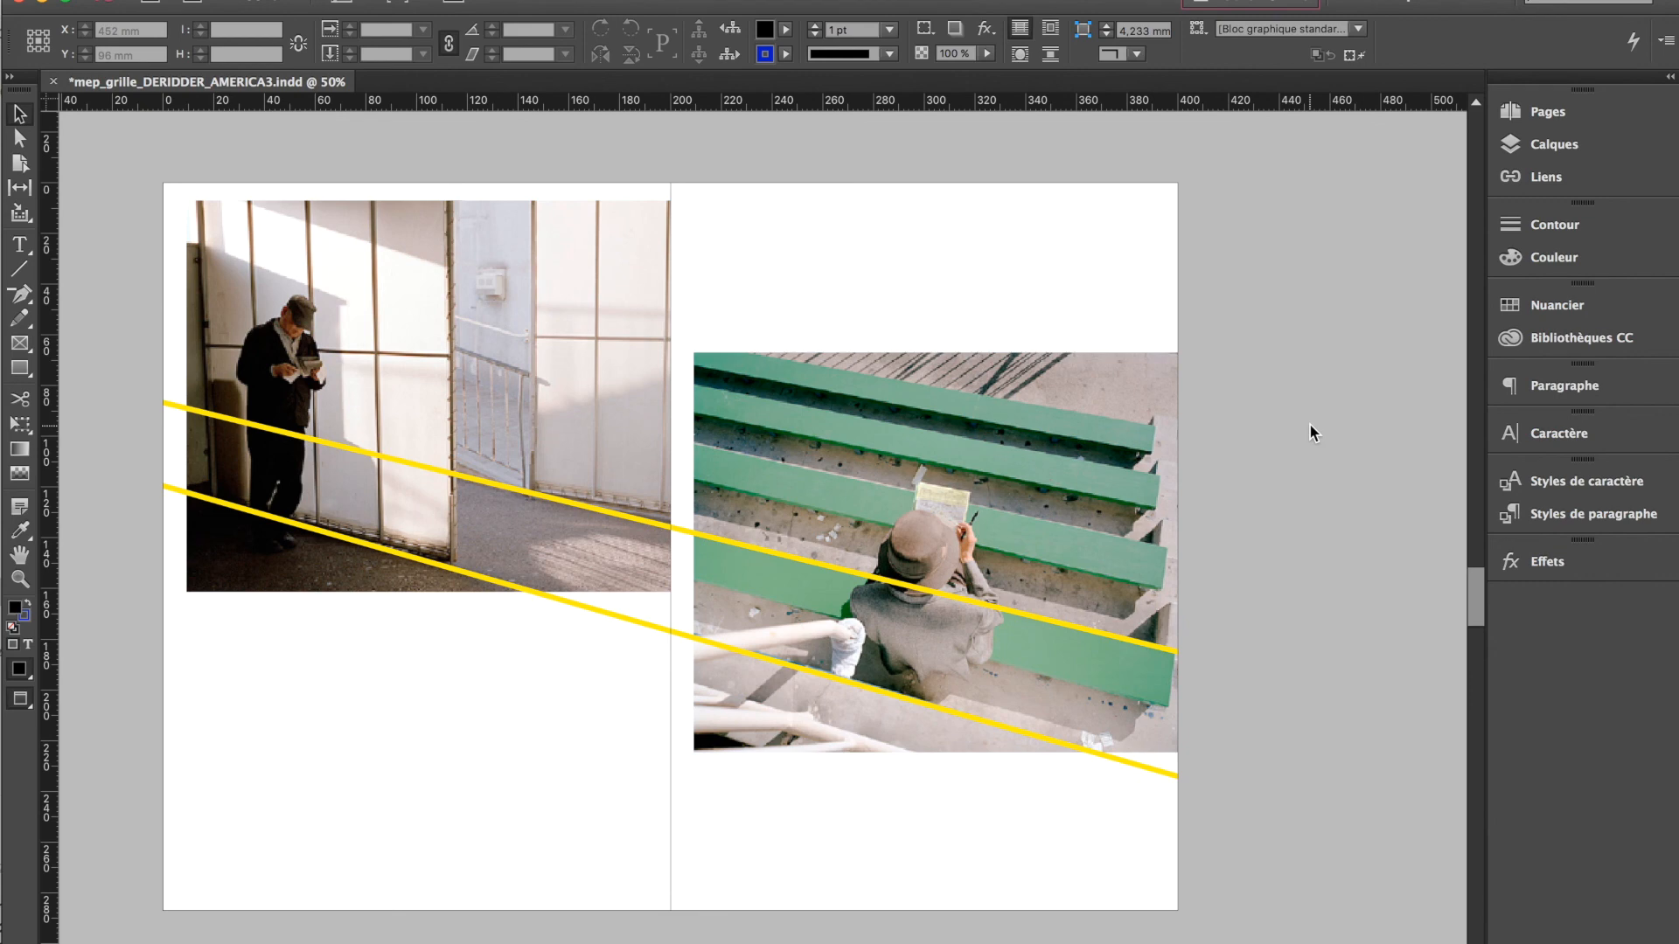
scroll(1307, 439, "down", 10)
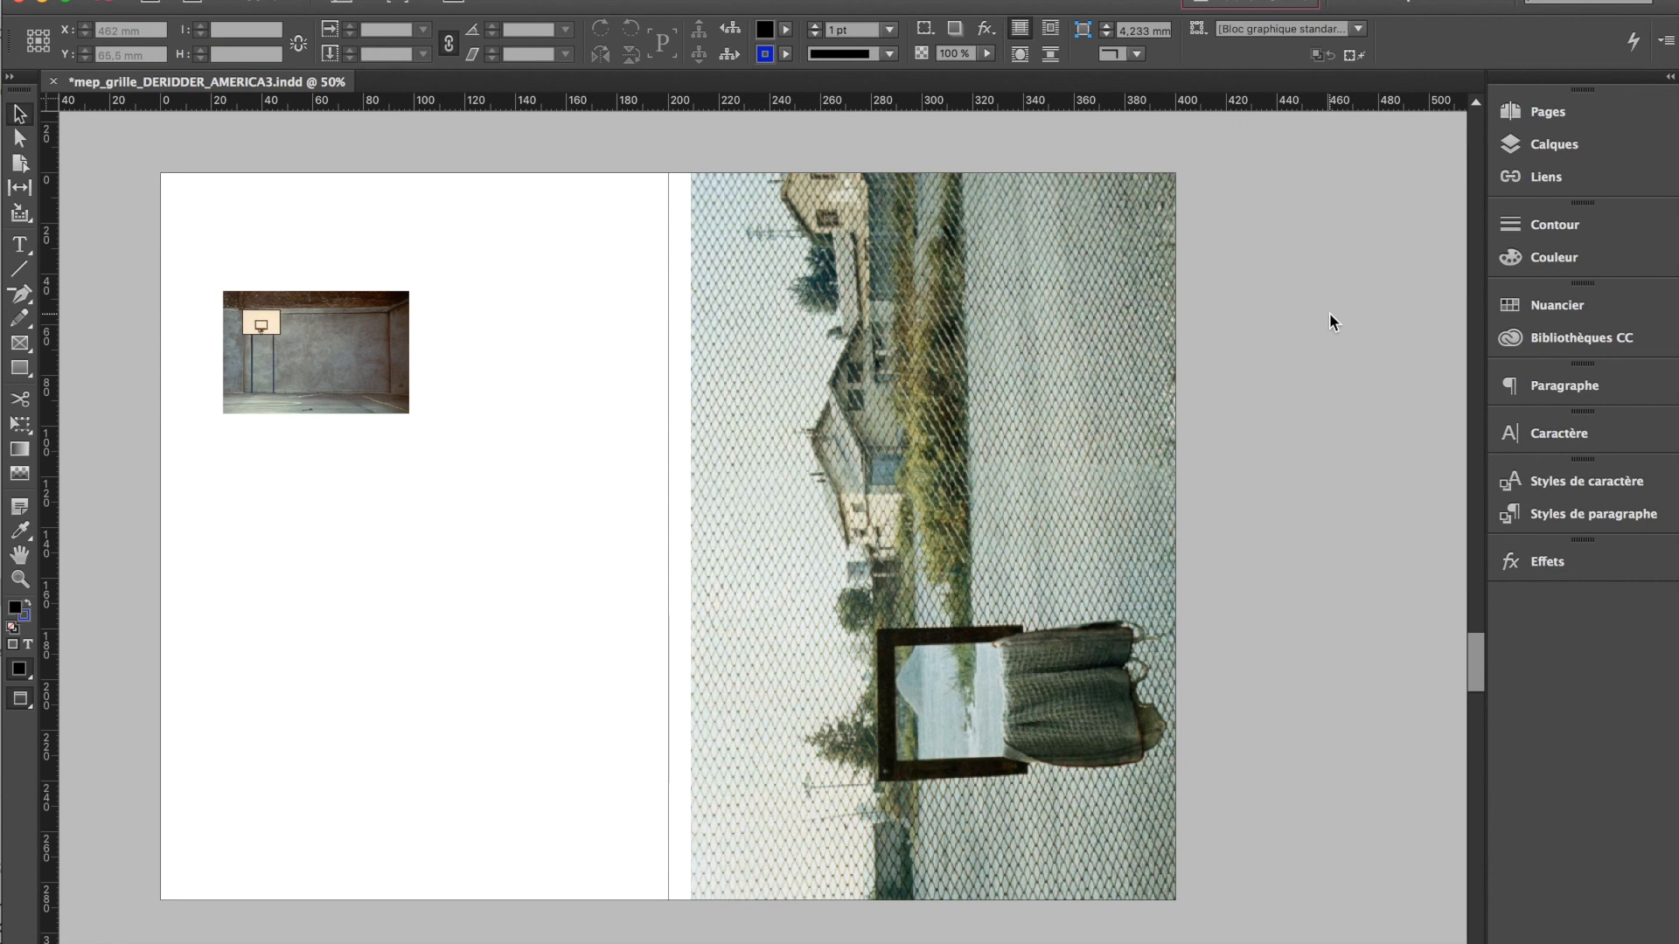
scroll(1296, 477, "down", 8)
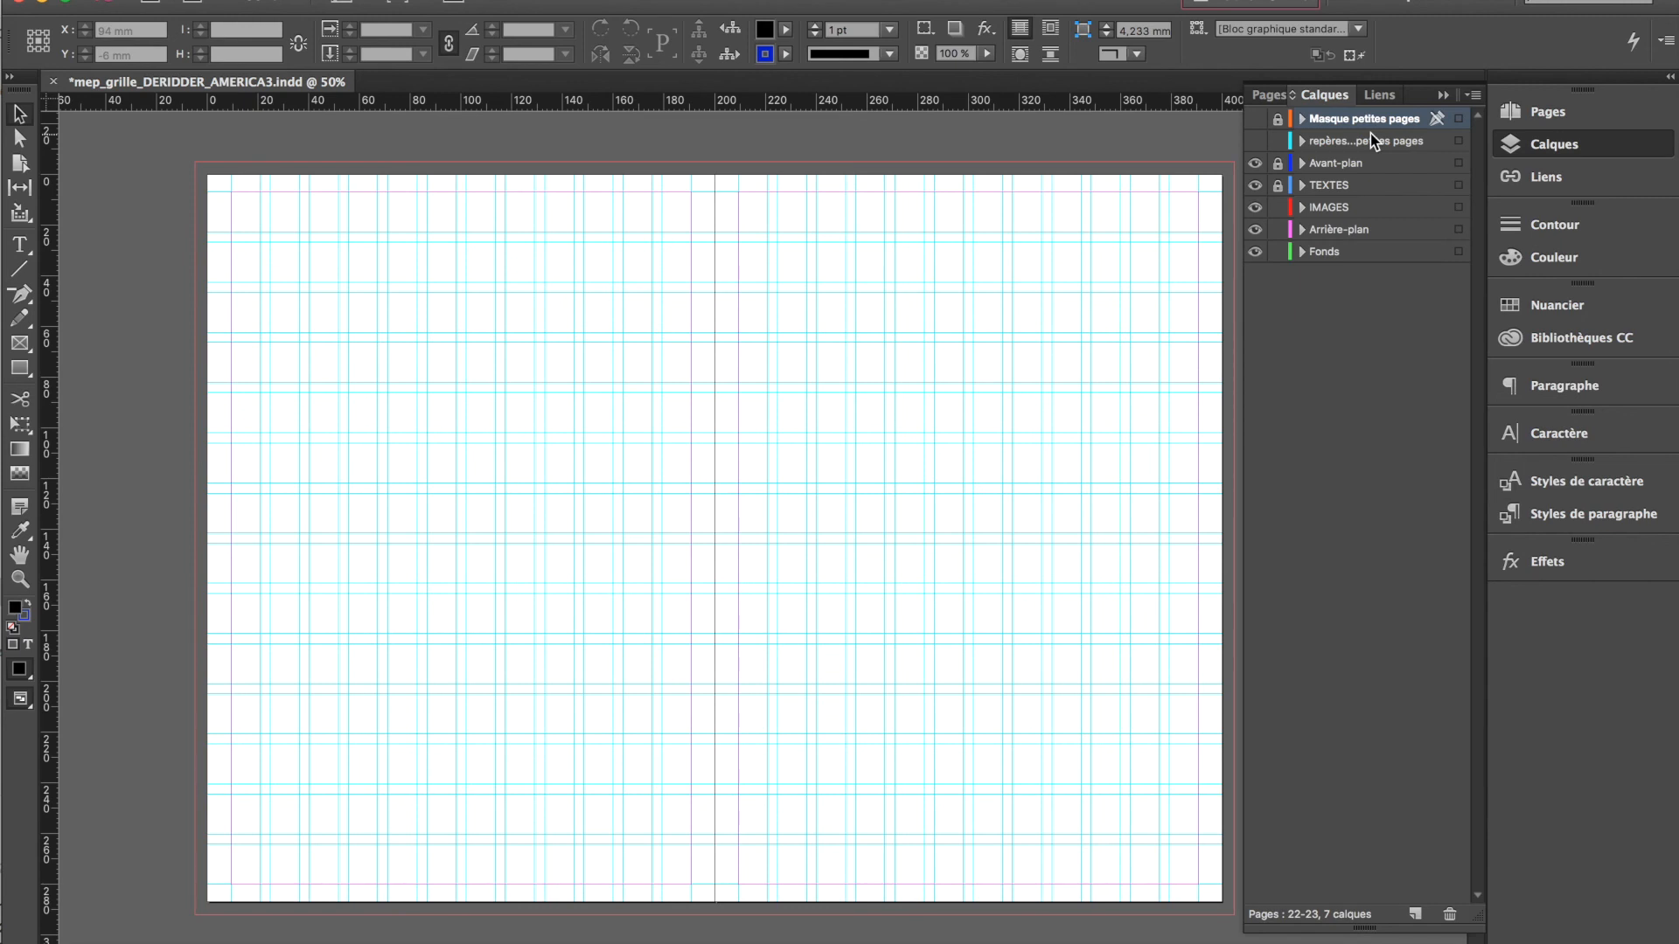
Inspect the layer options of Masque petites pages and repères découpe petites pages
double_click(1391, 123)
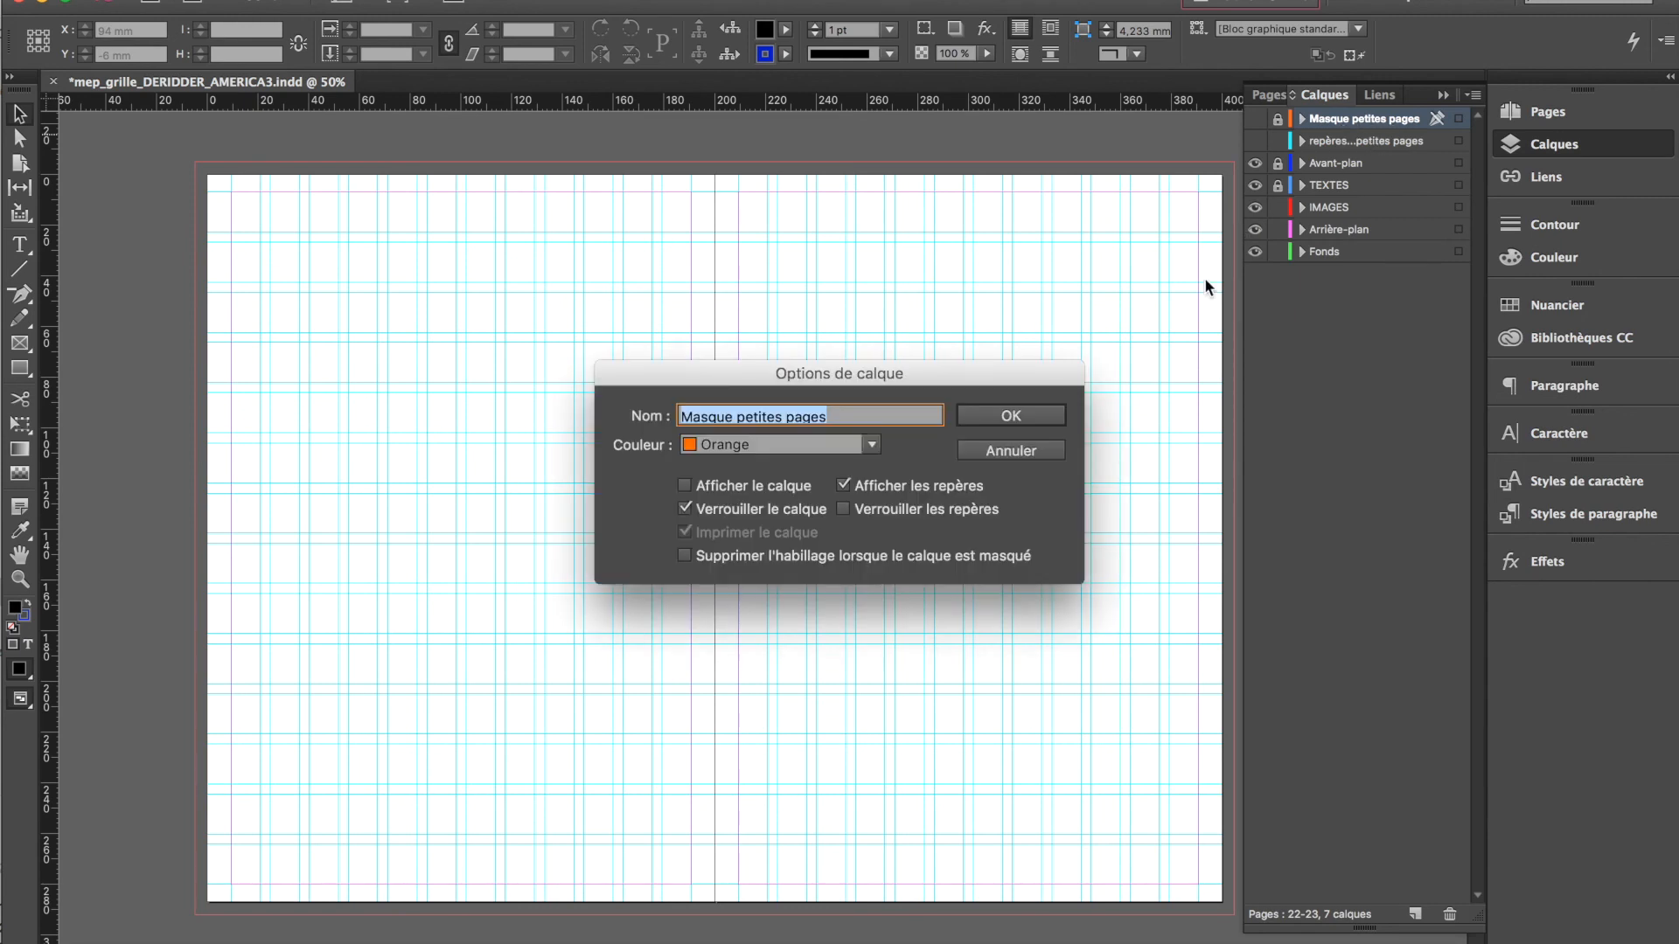
left_click(1020, 418)
double_click(1365, 141)
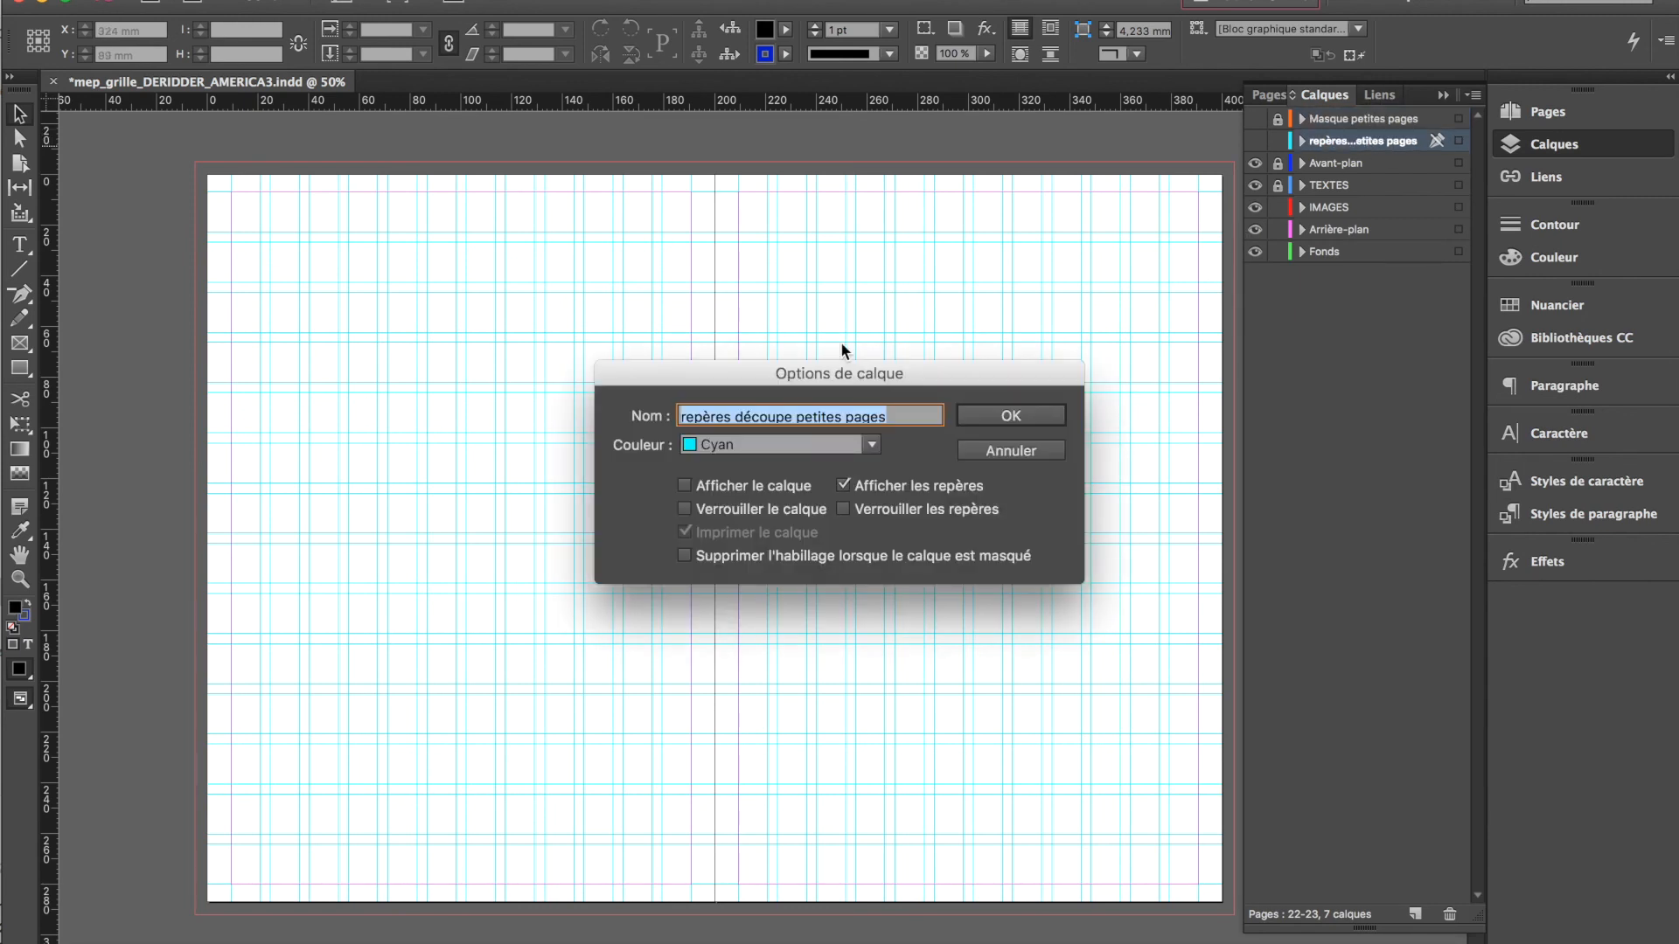
key("Return")
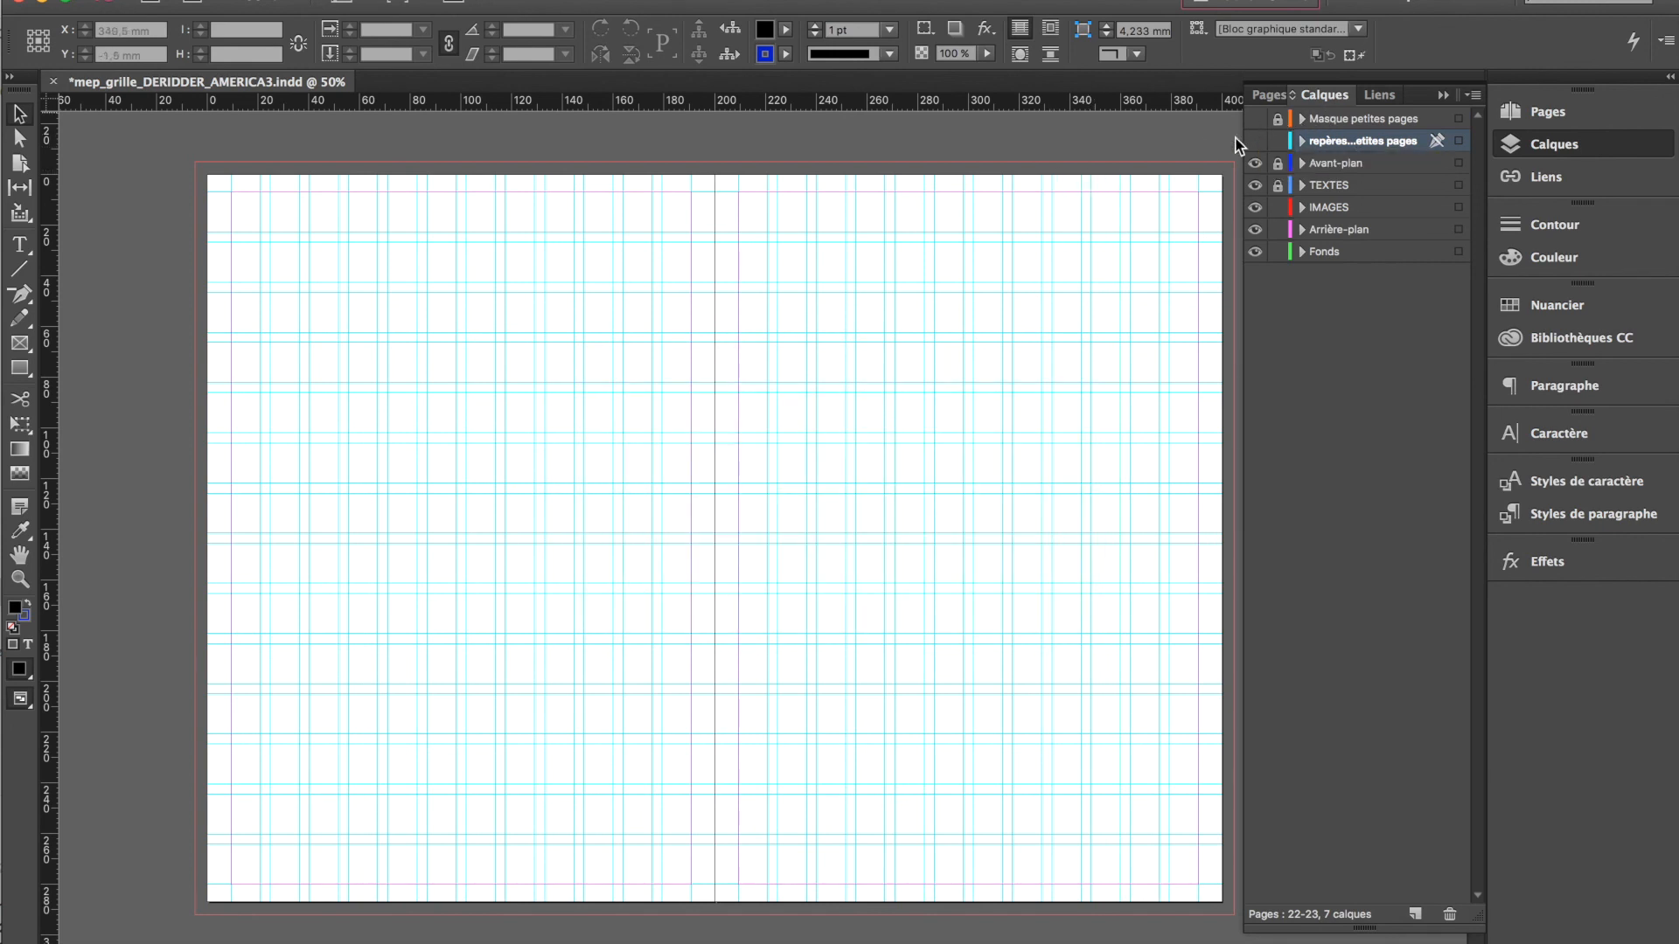
Draw a 410 × 126 mm rectangle across the upper part of spread 22-23 from the bleed edge, filled with C=0 M=0 J=0 N=33
key("m")
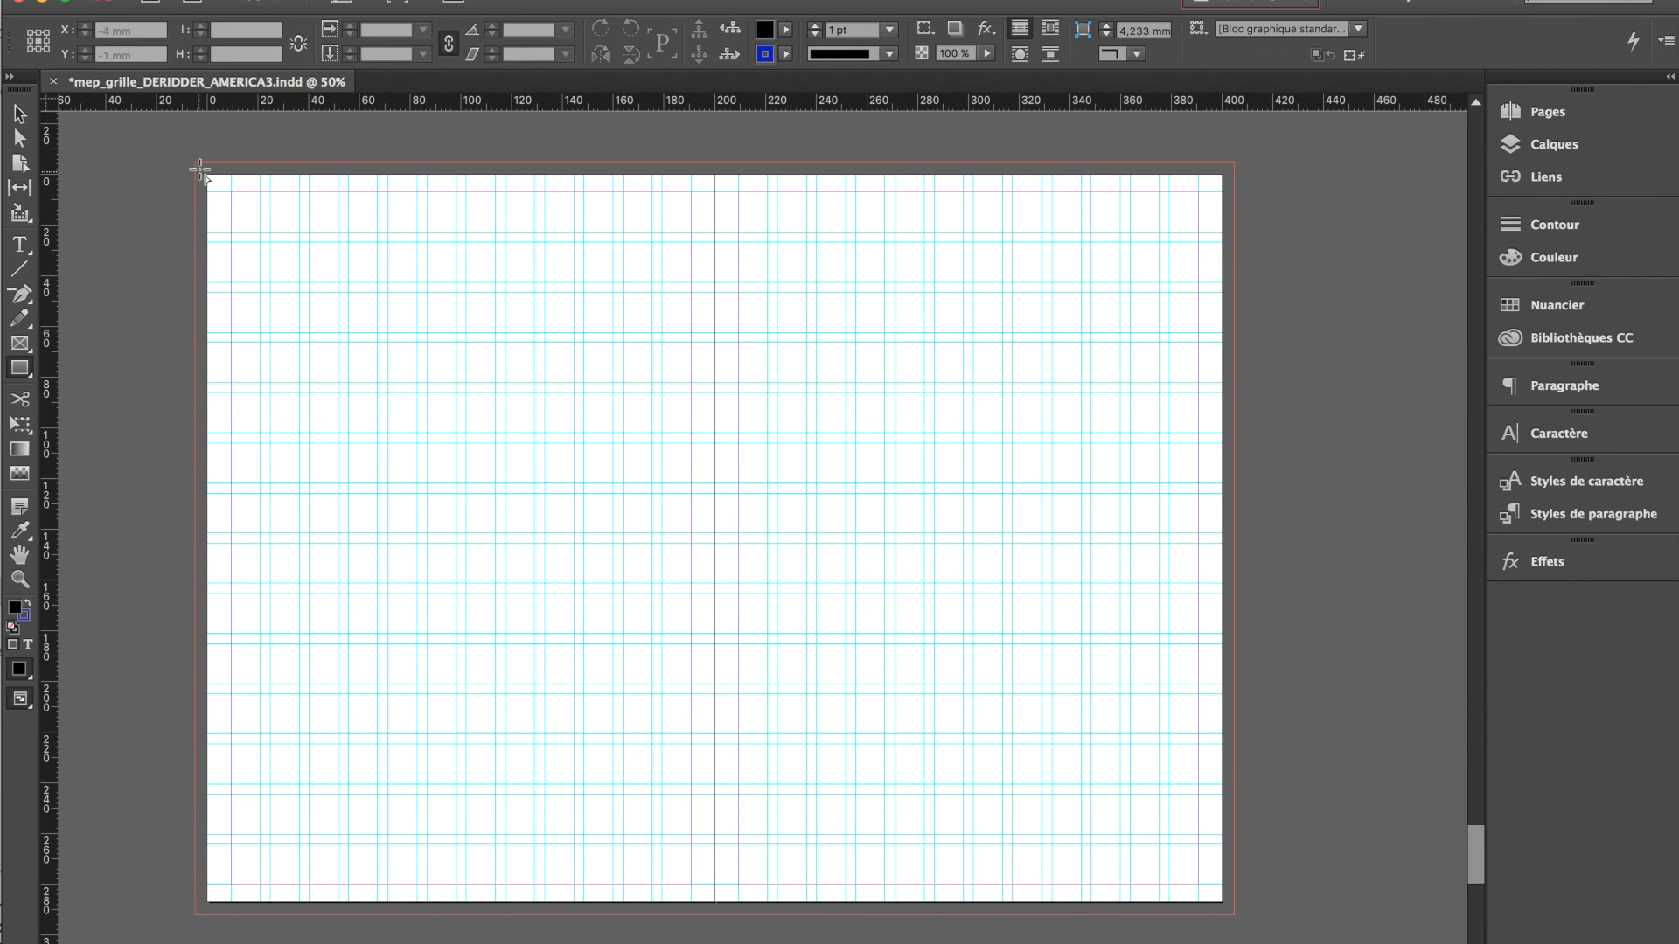
left_click_drag(194, 164, 1233, 481)
left_click(1556, 303)
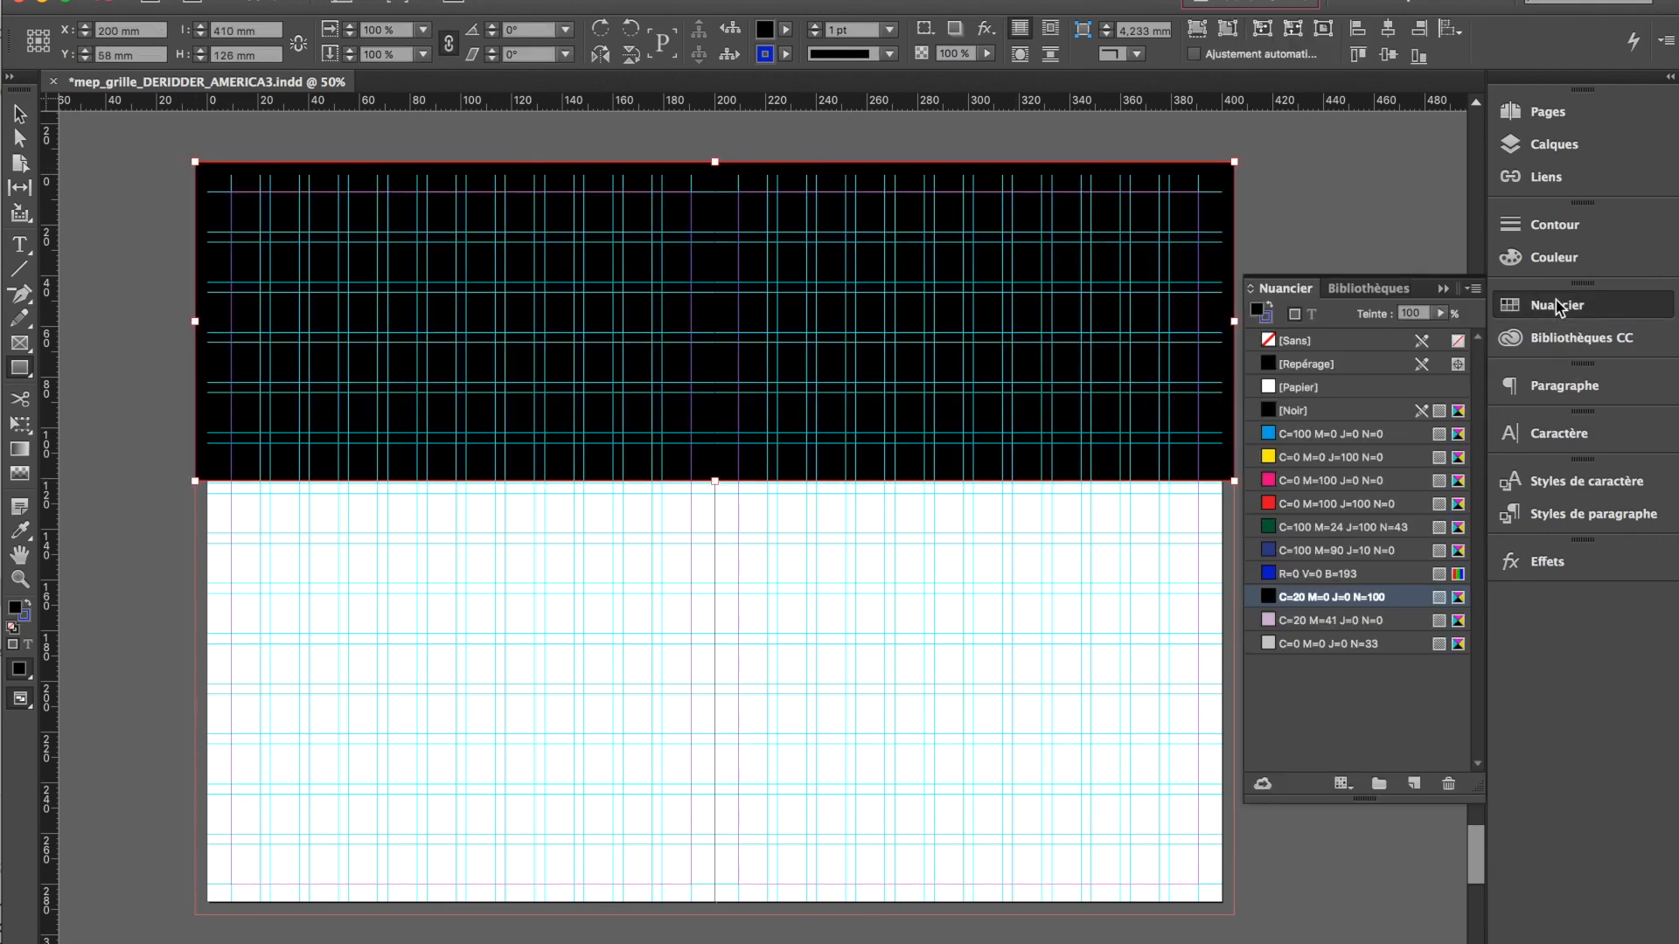
left_click(1307, 644)
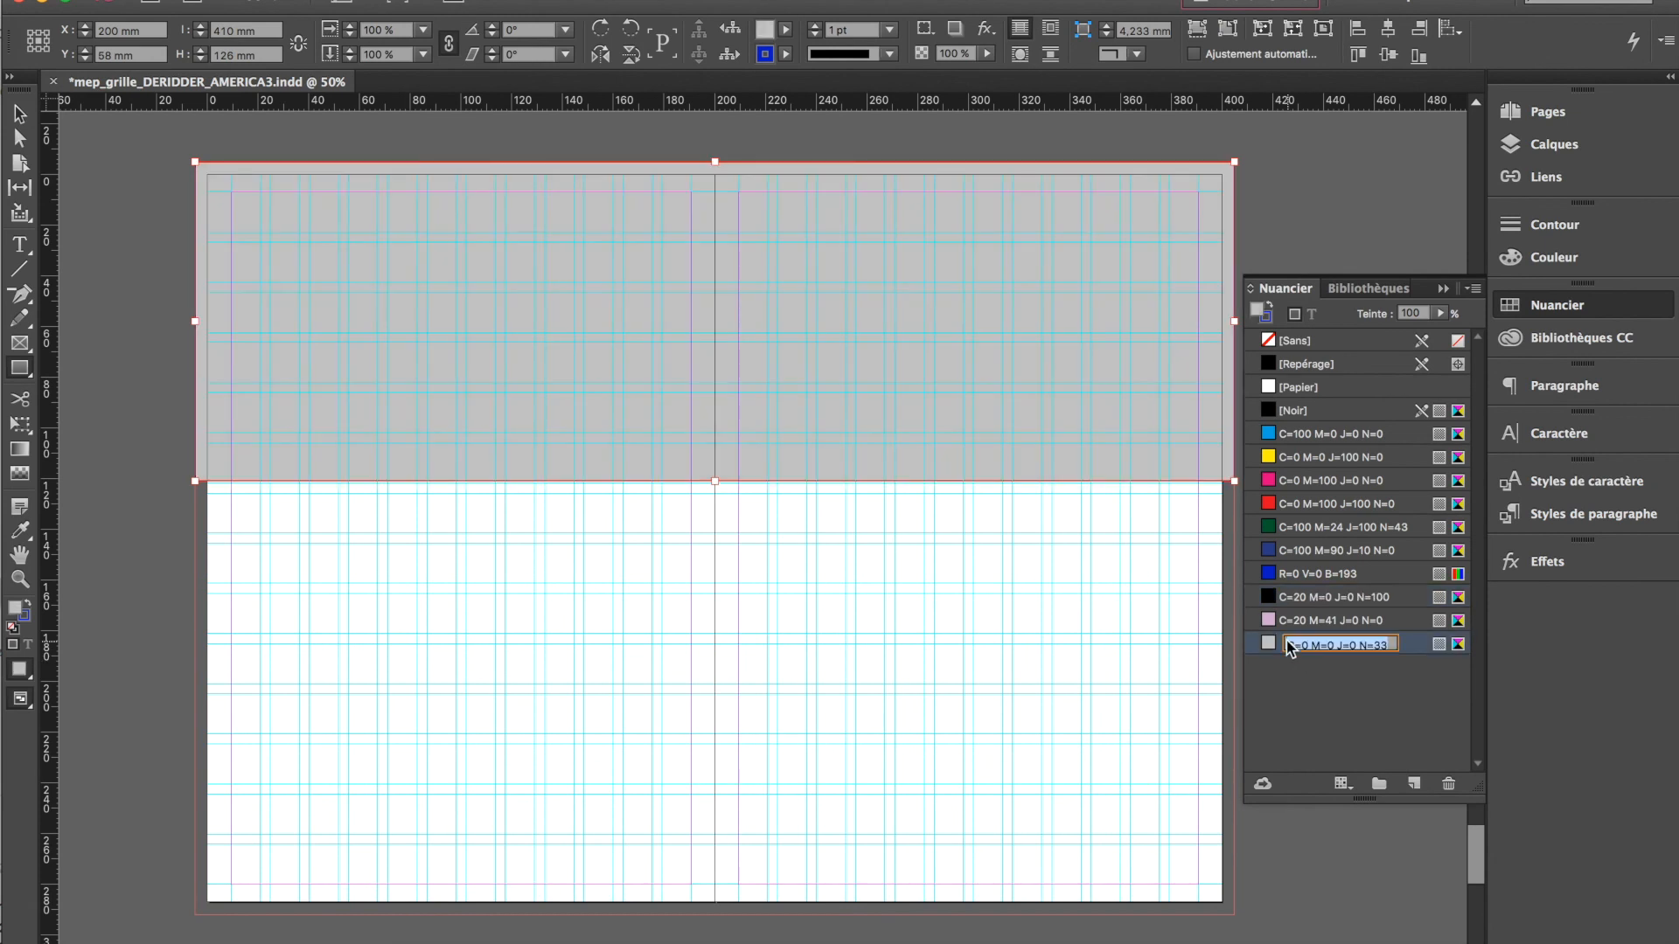
double_click(1262, 643)
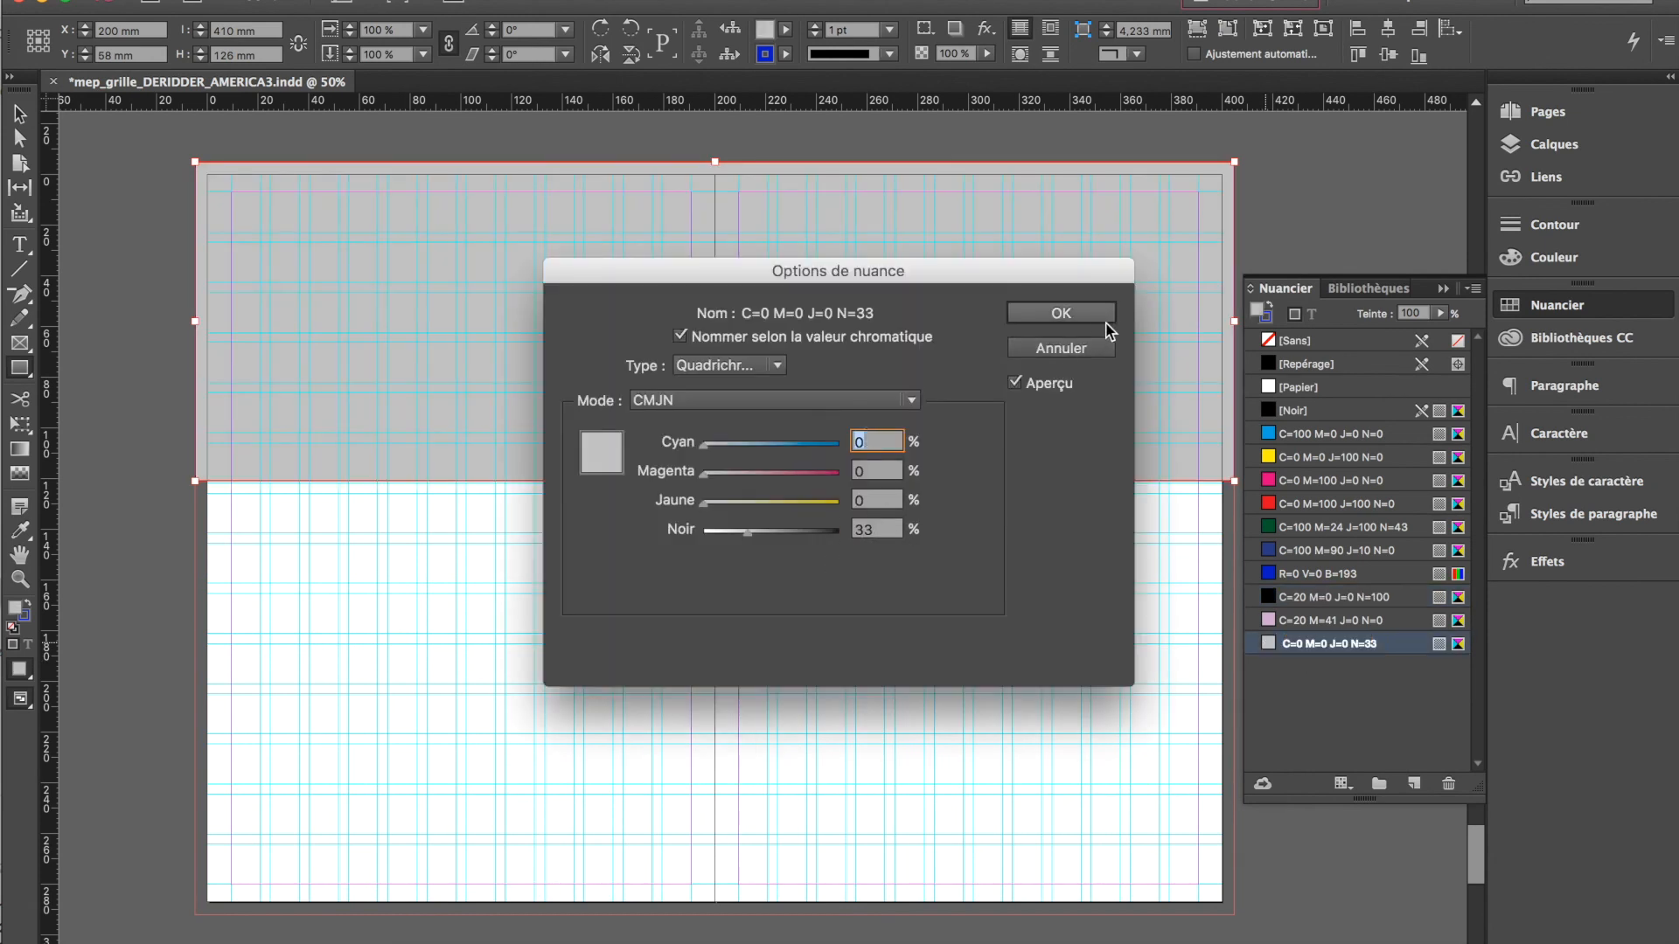
left_click(1059, 316)
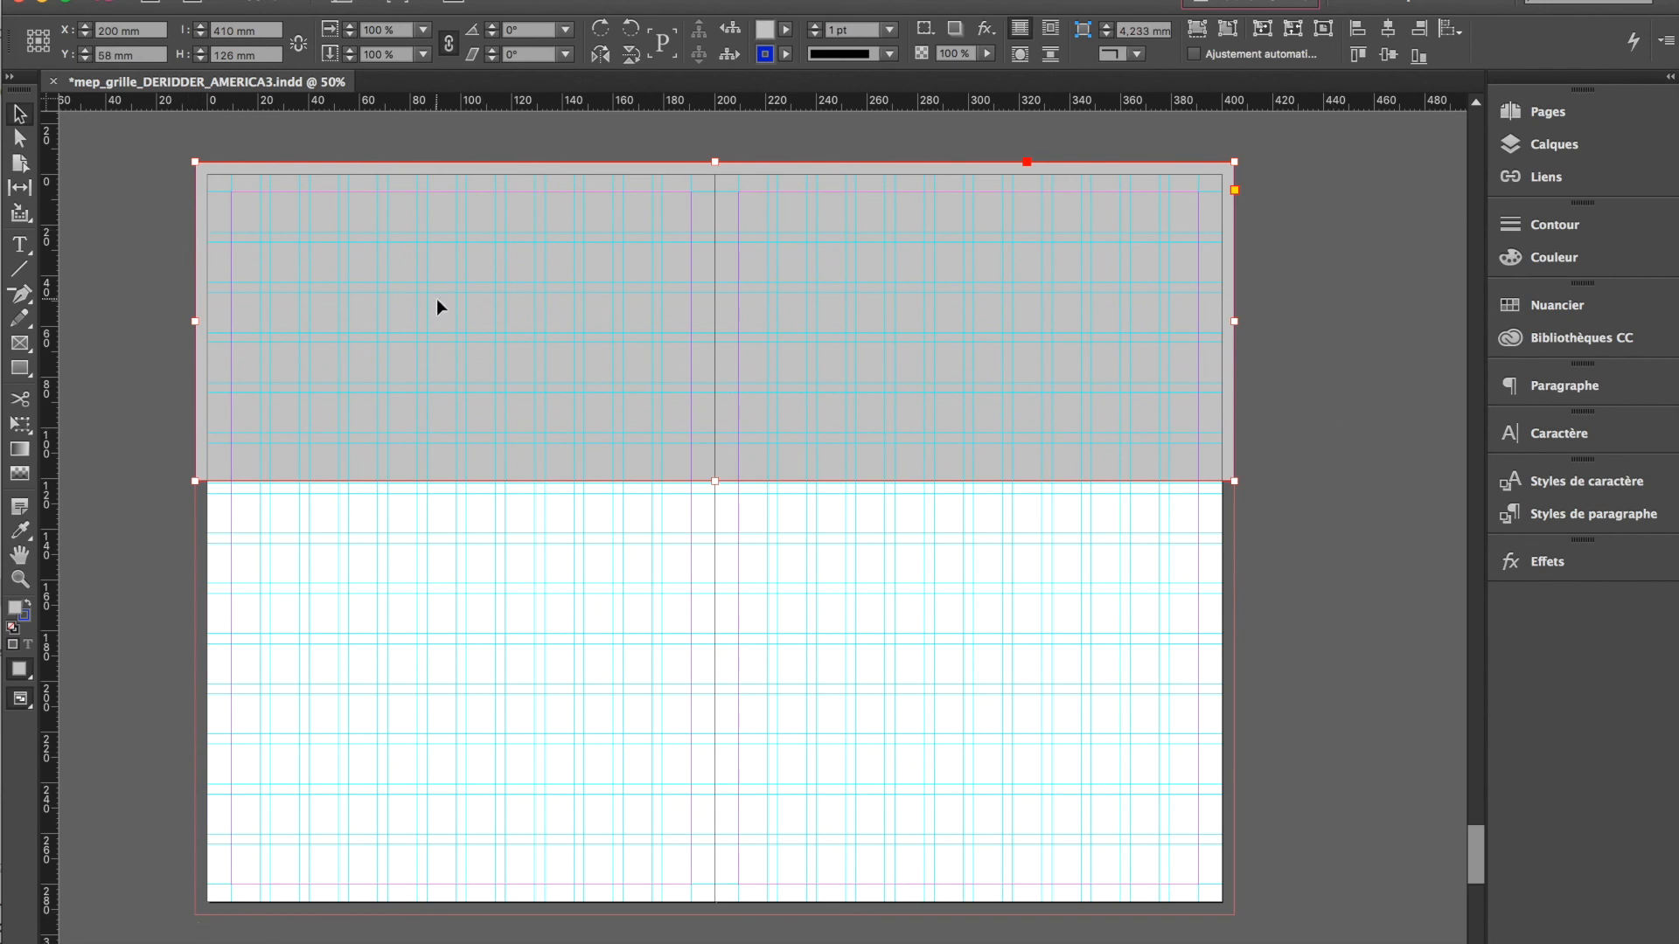
Preview the grey mask around the small page format without guides, and hide the Masque petites pages layer
left_click(1554, 144)
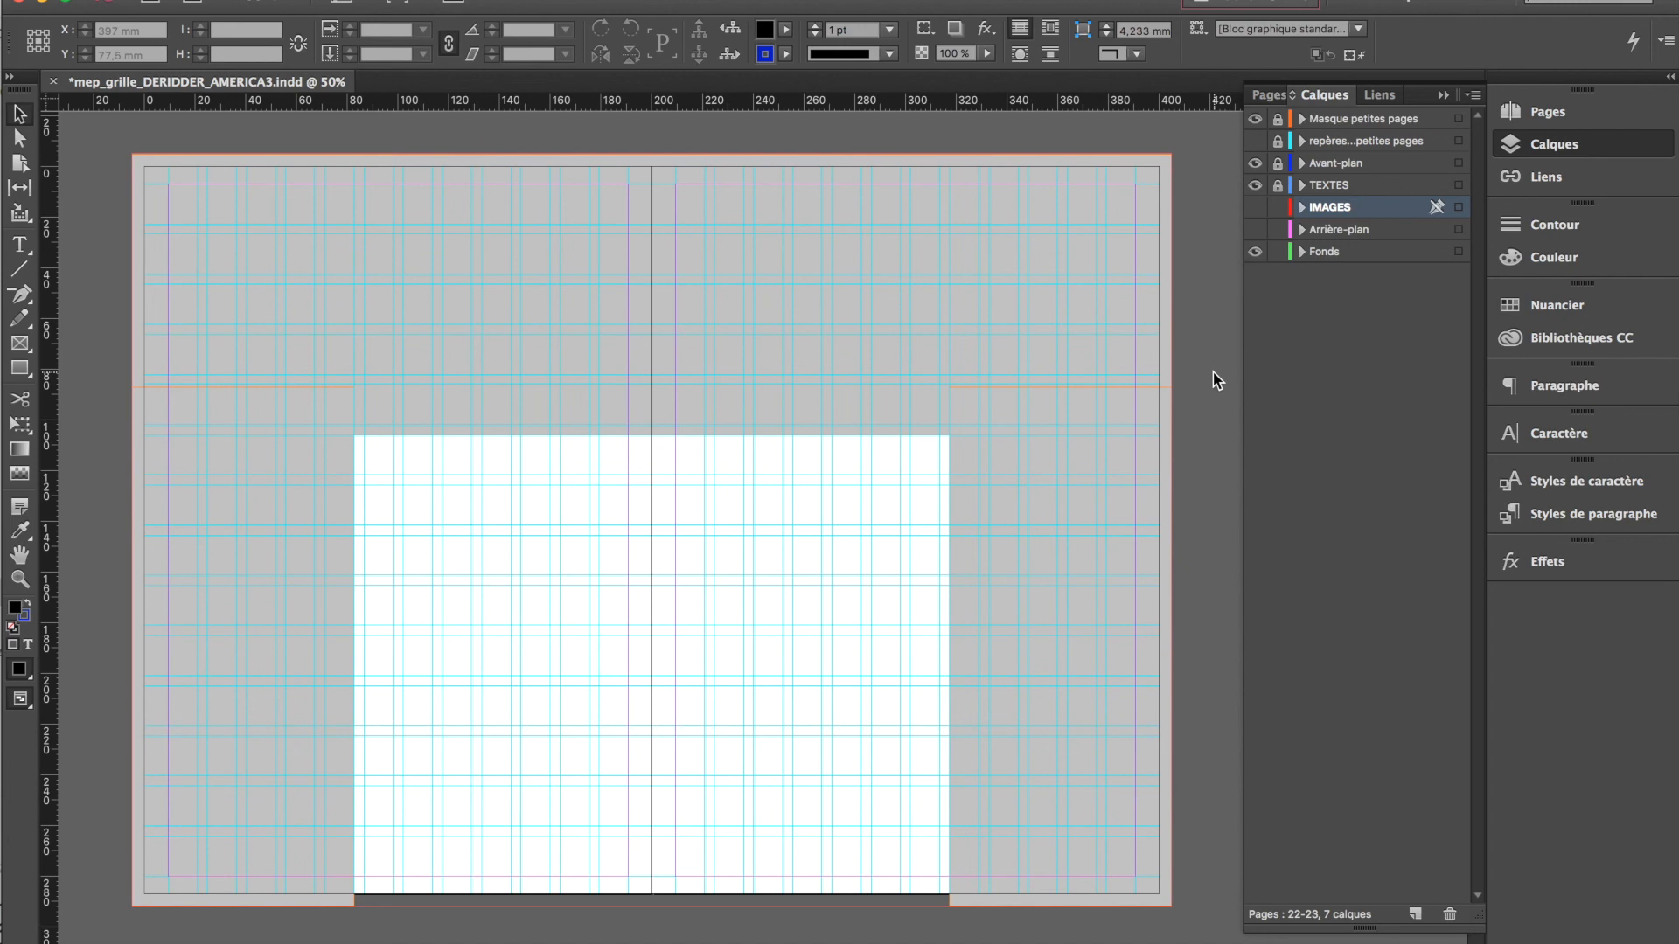
key("w")
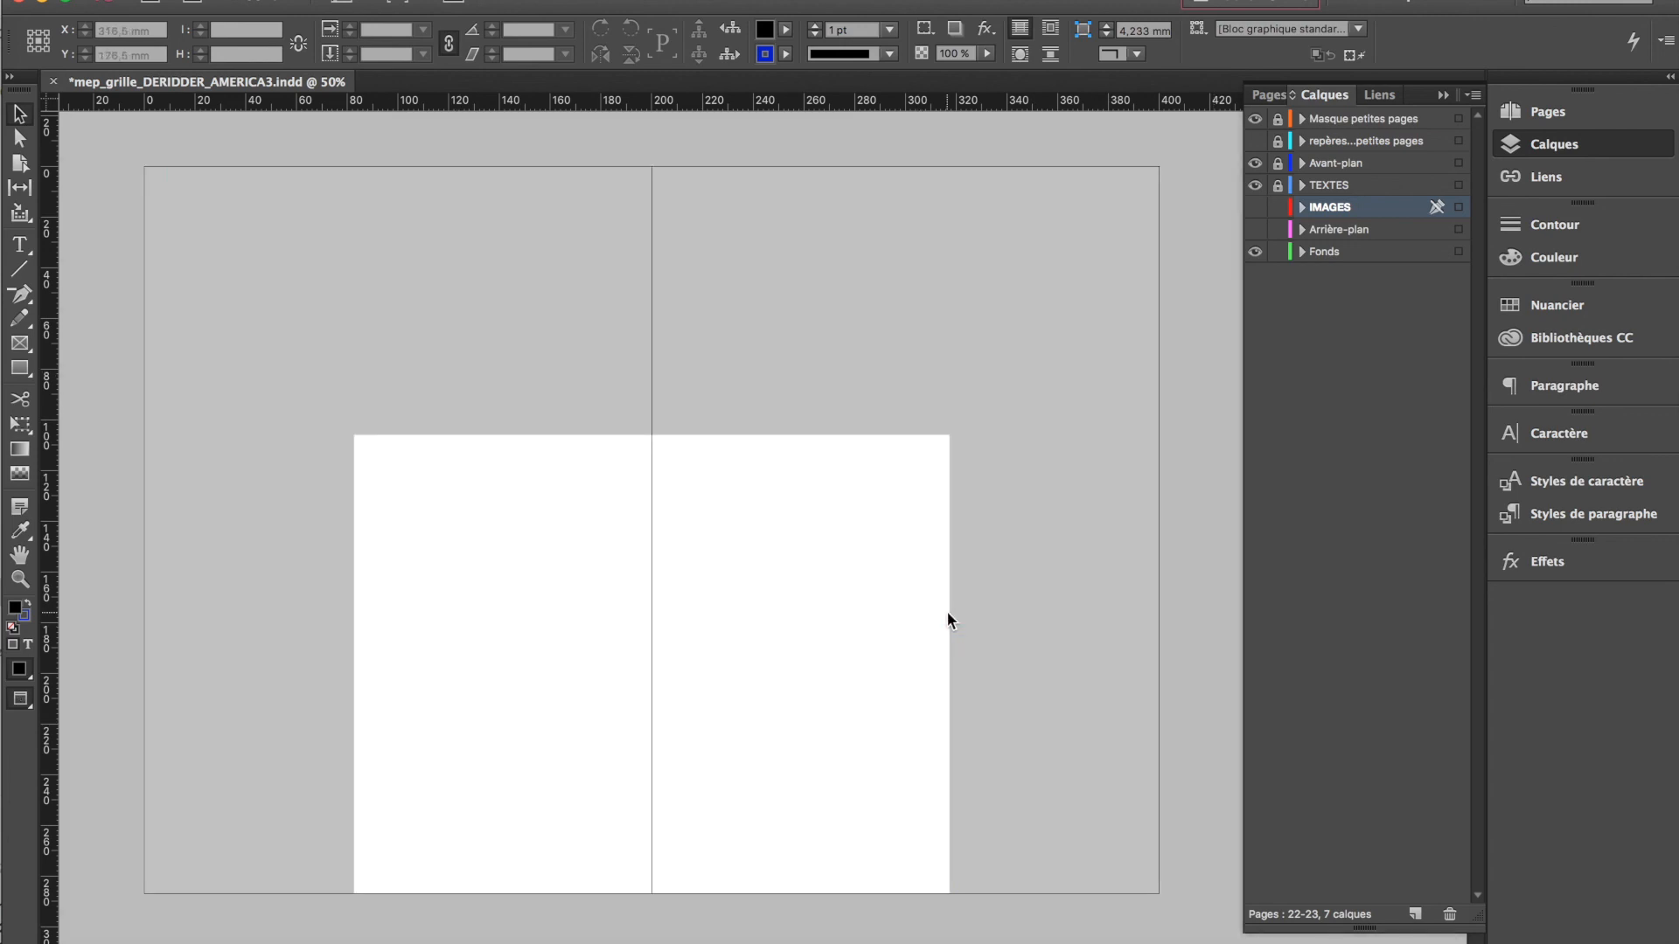
key("w")
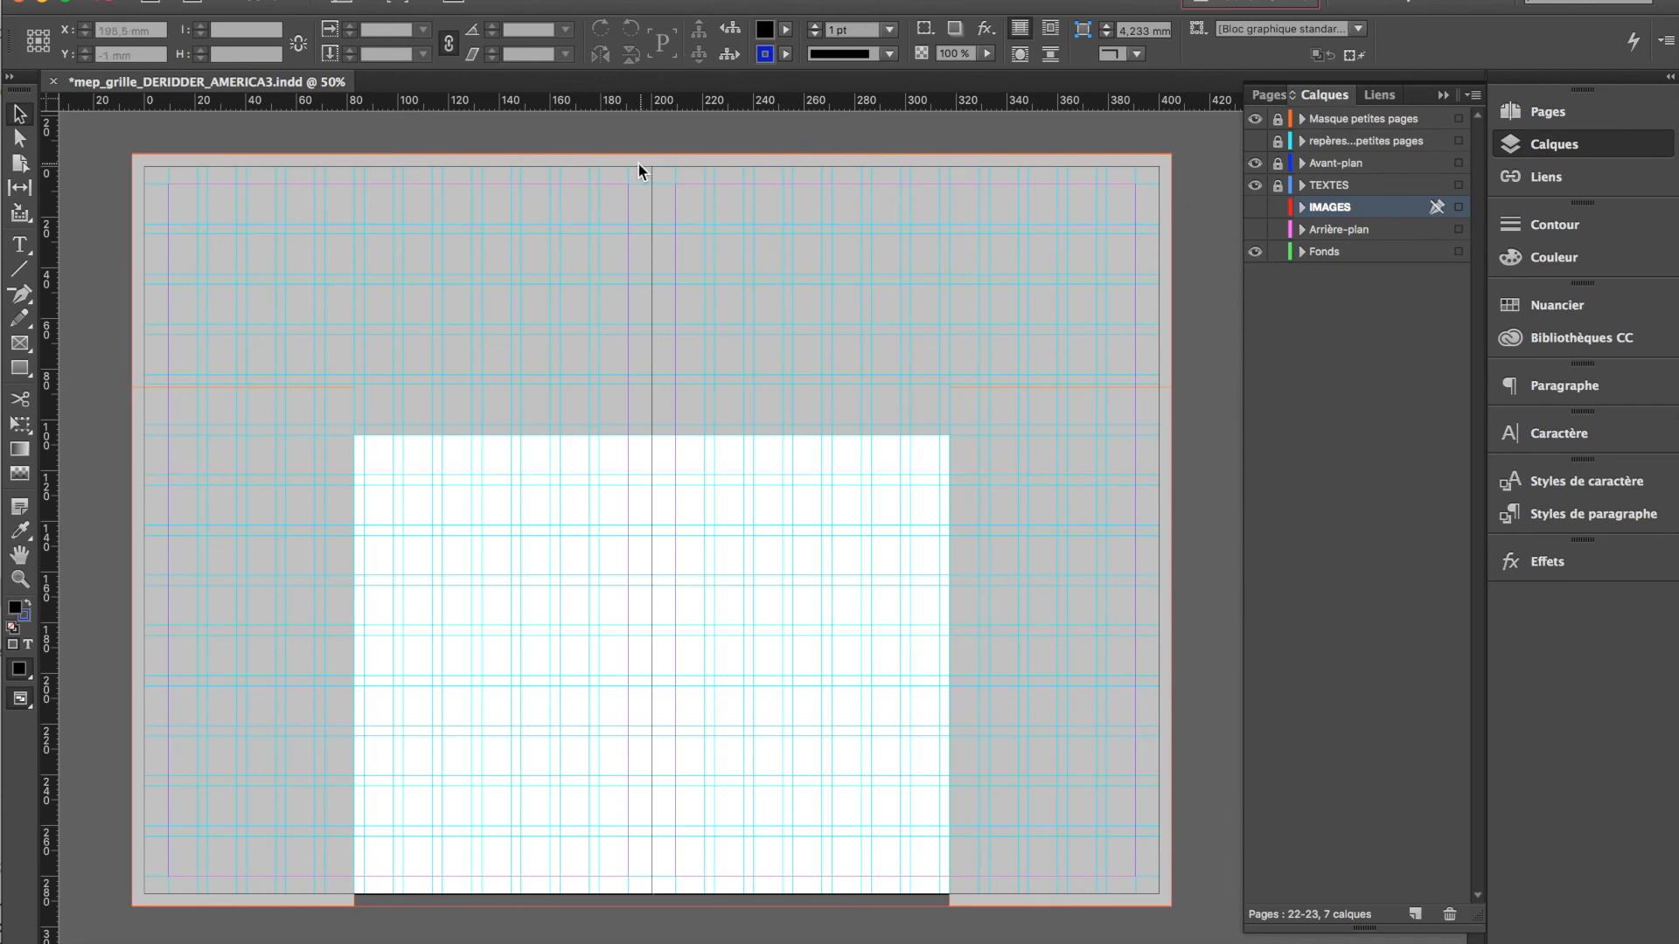
left_click(1254, 125)
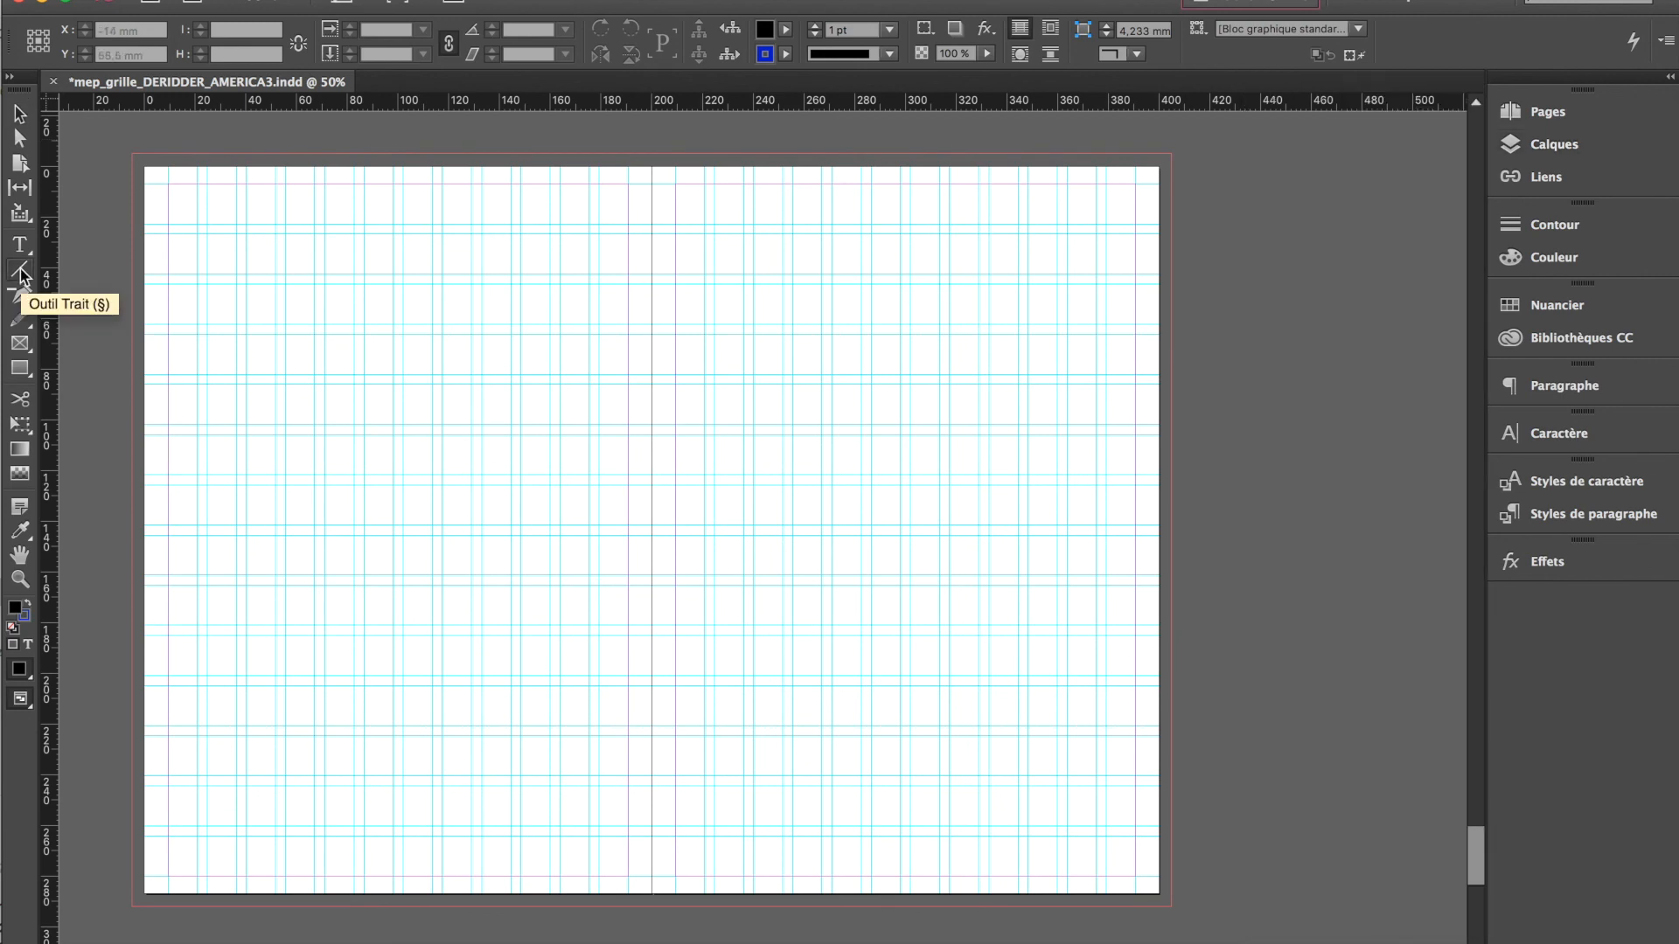
Draw a vertical cut-mark line about 29 mm long on page 23 and set the stroke weight to 0,25 pt
left_click(19, 274)
left_click_drag(1087, 442, 1084, 332)
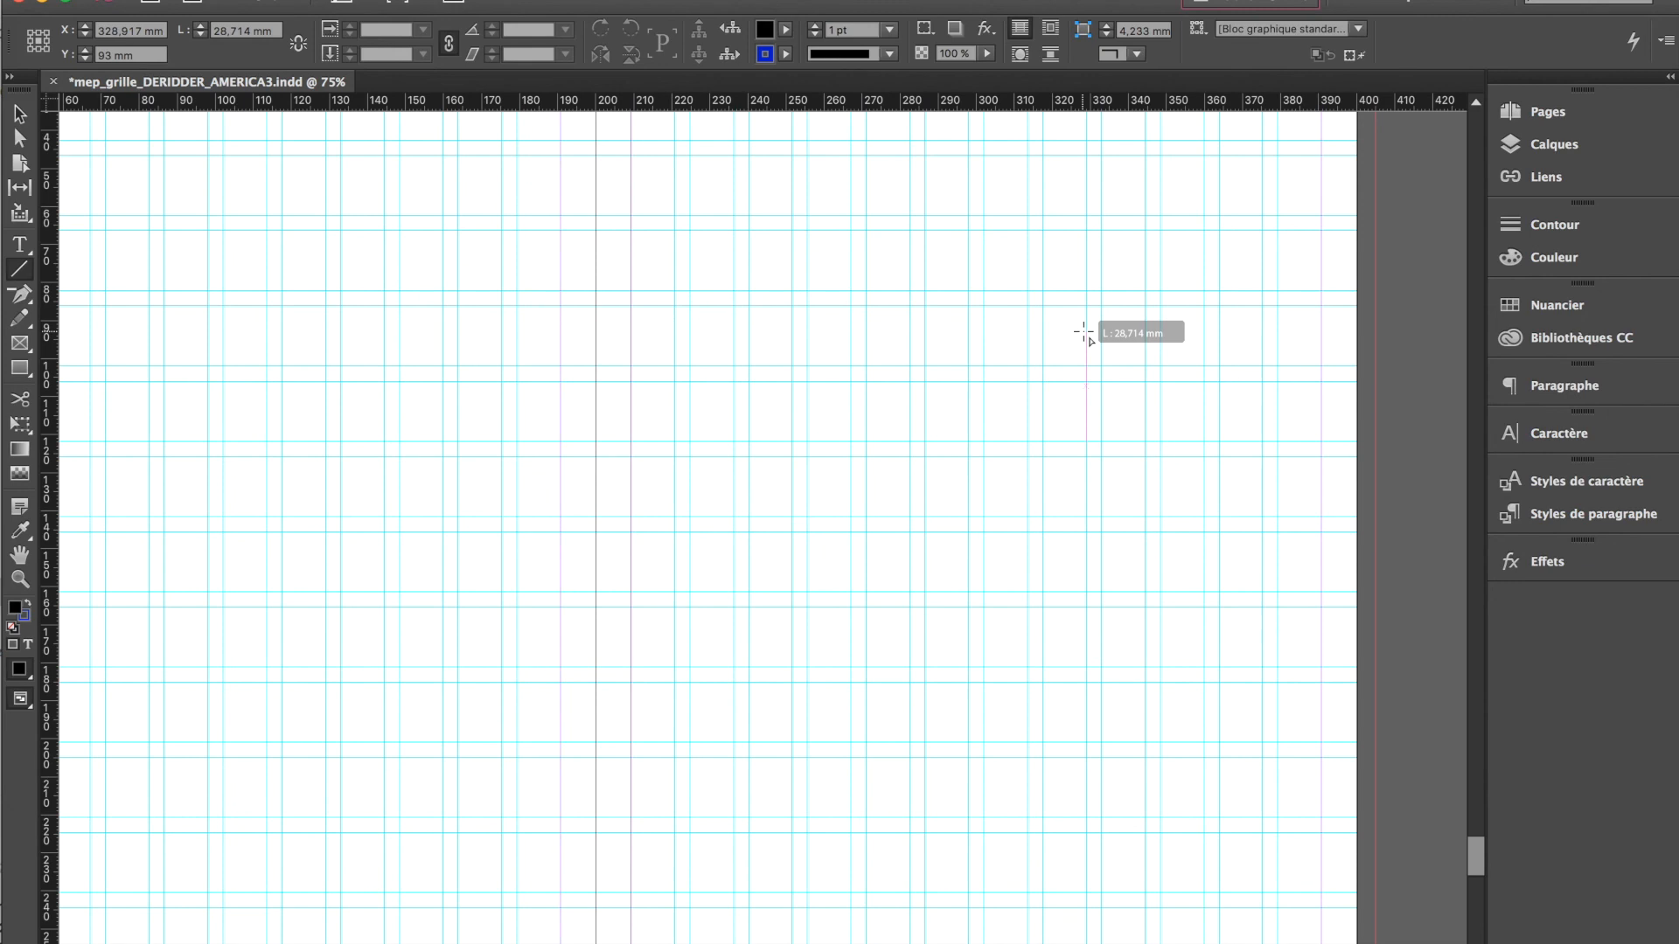
left_click(1541, 226)
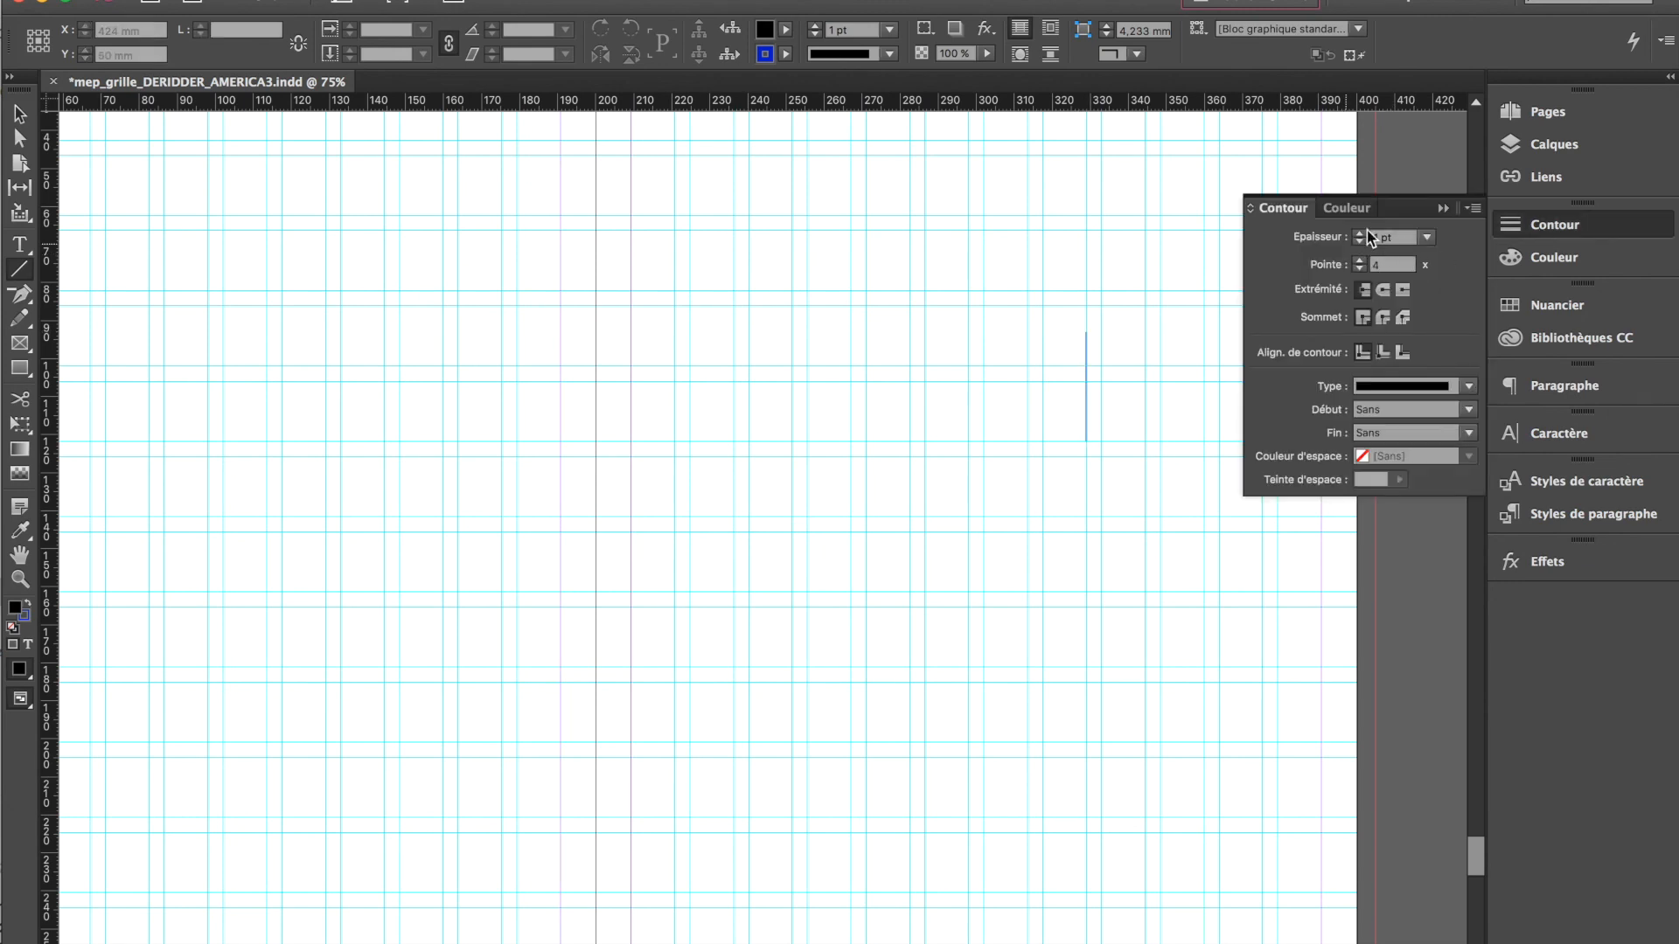
left_click(1426, 237)
left_click(1408, 281)
left_click(19, 114)
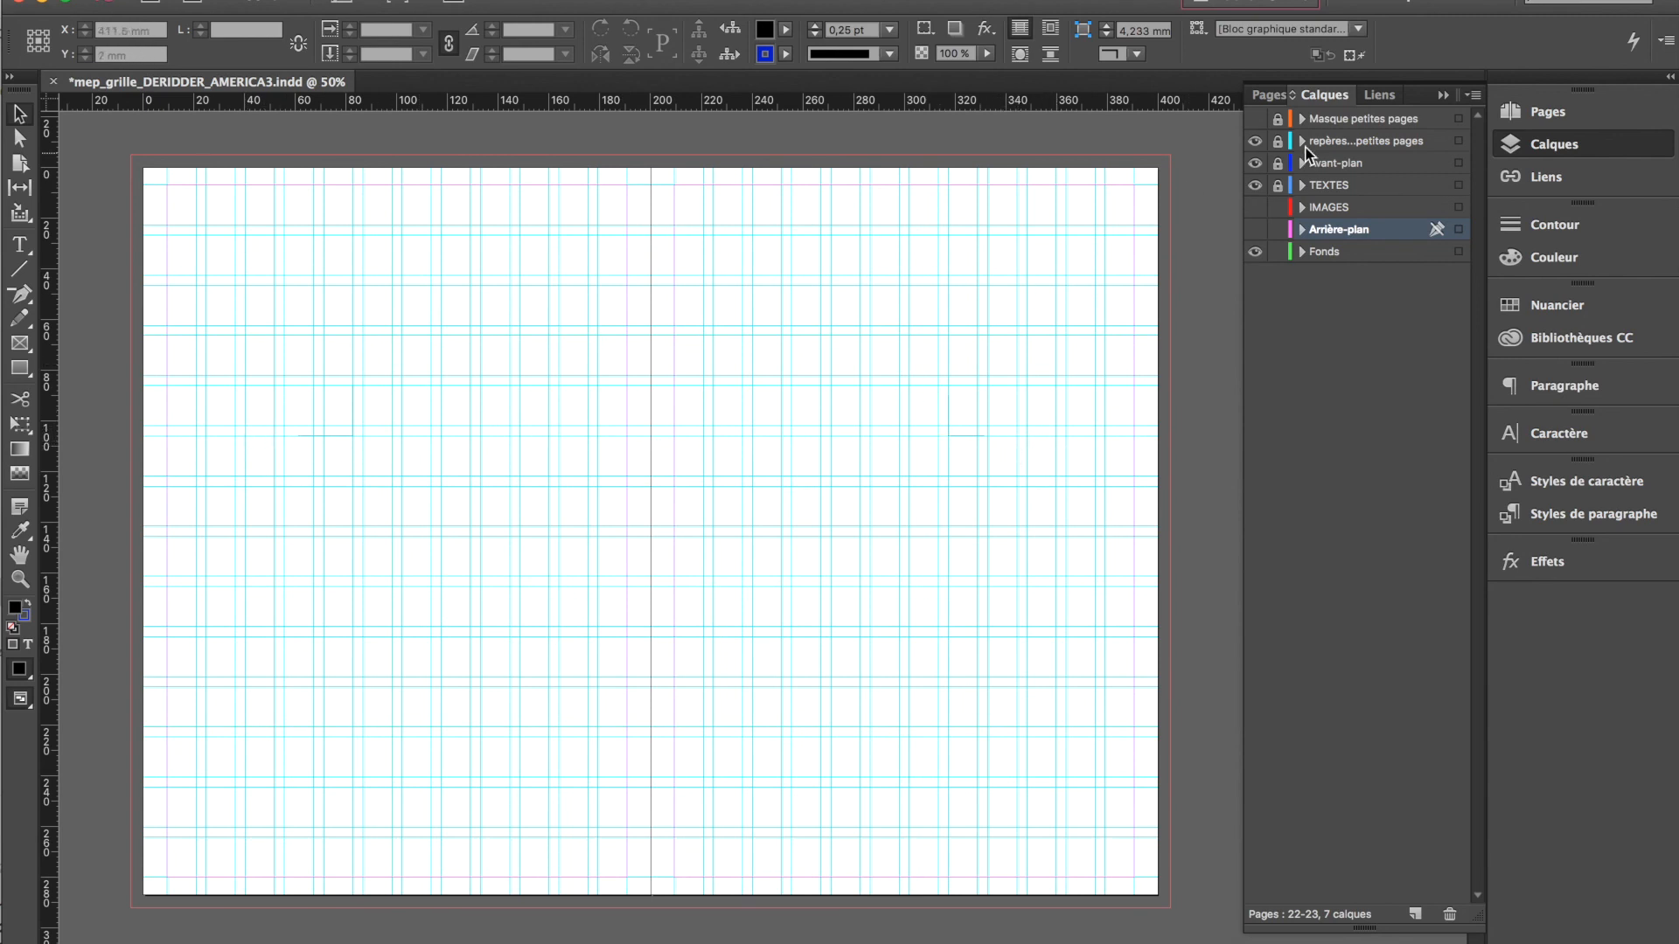
Toggle the Masque petites pages layer's visibility to compare the grey mask with the cut marks on spread 22-23
left_click(1256, 120)
left_click(1256, 119)
left_click(1256, 120)
left_click(1255, 119)
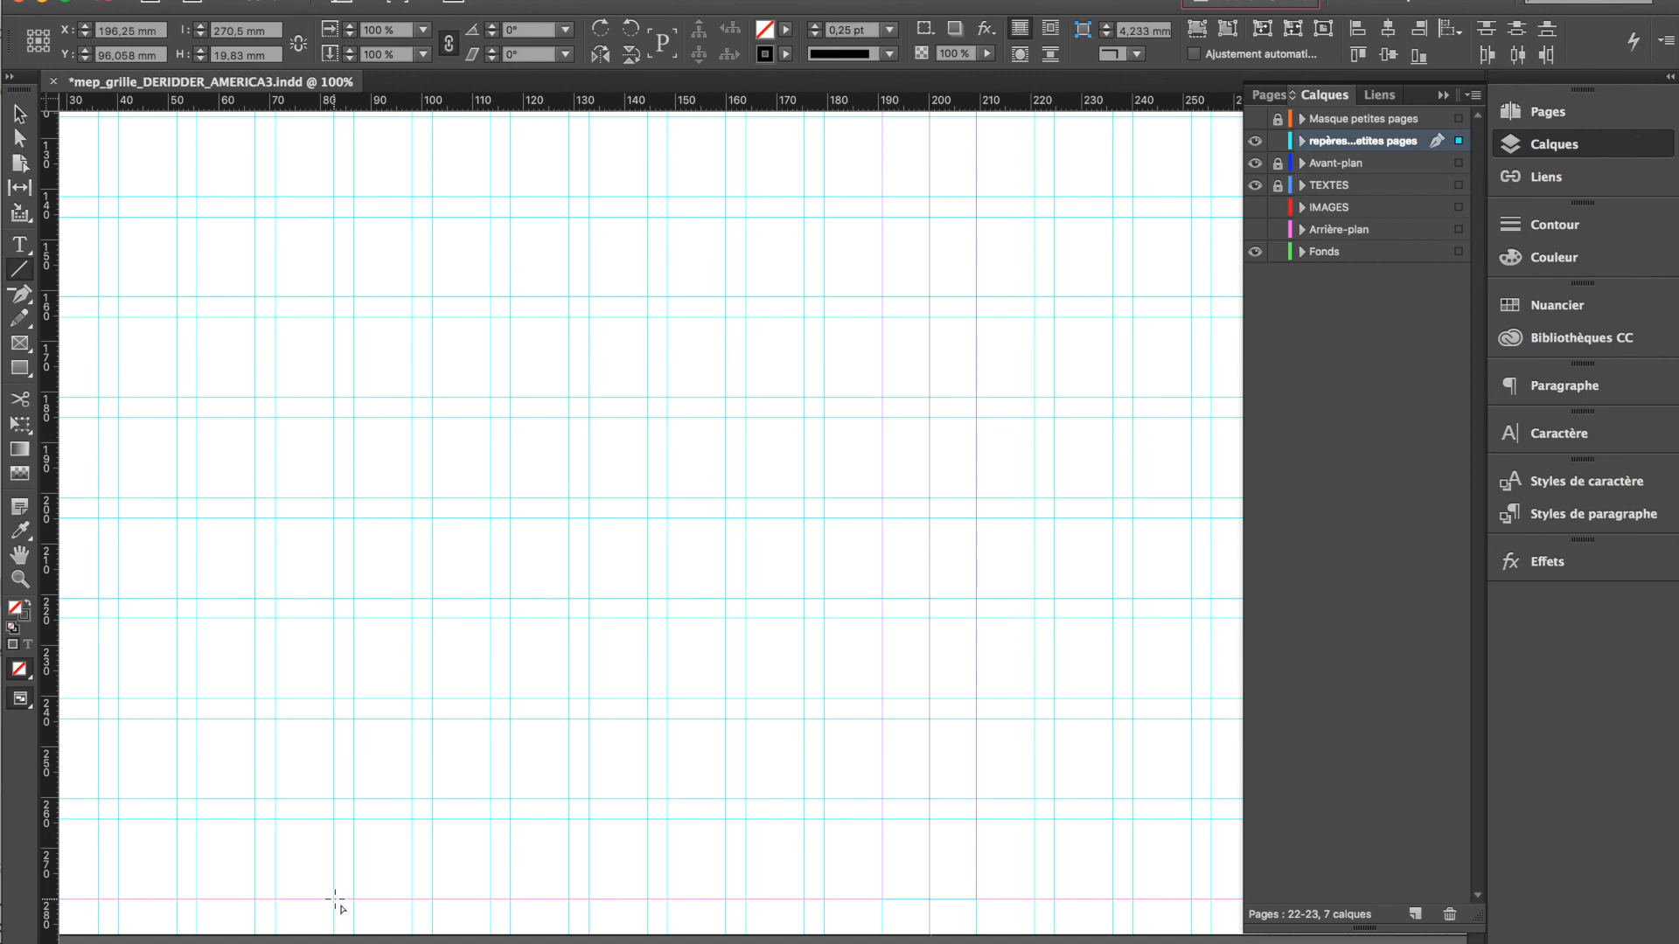
left_click_drag(335, 899, 332, 943)
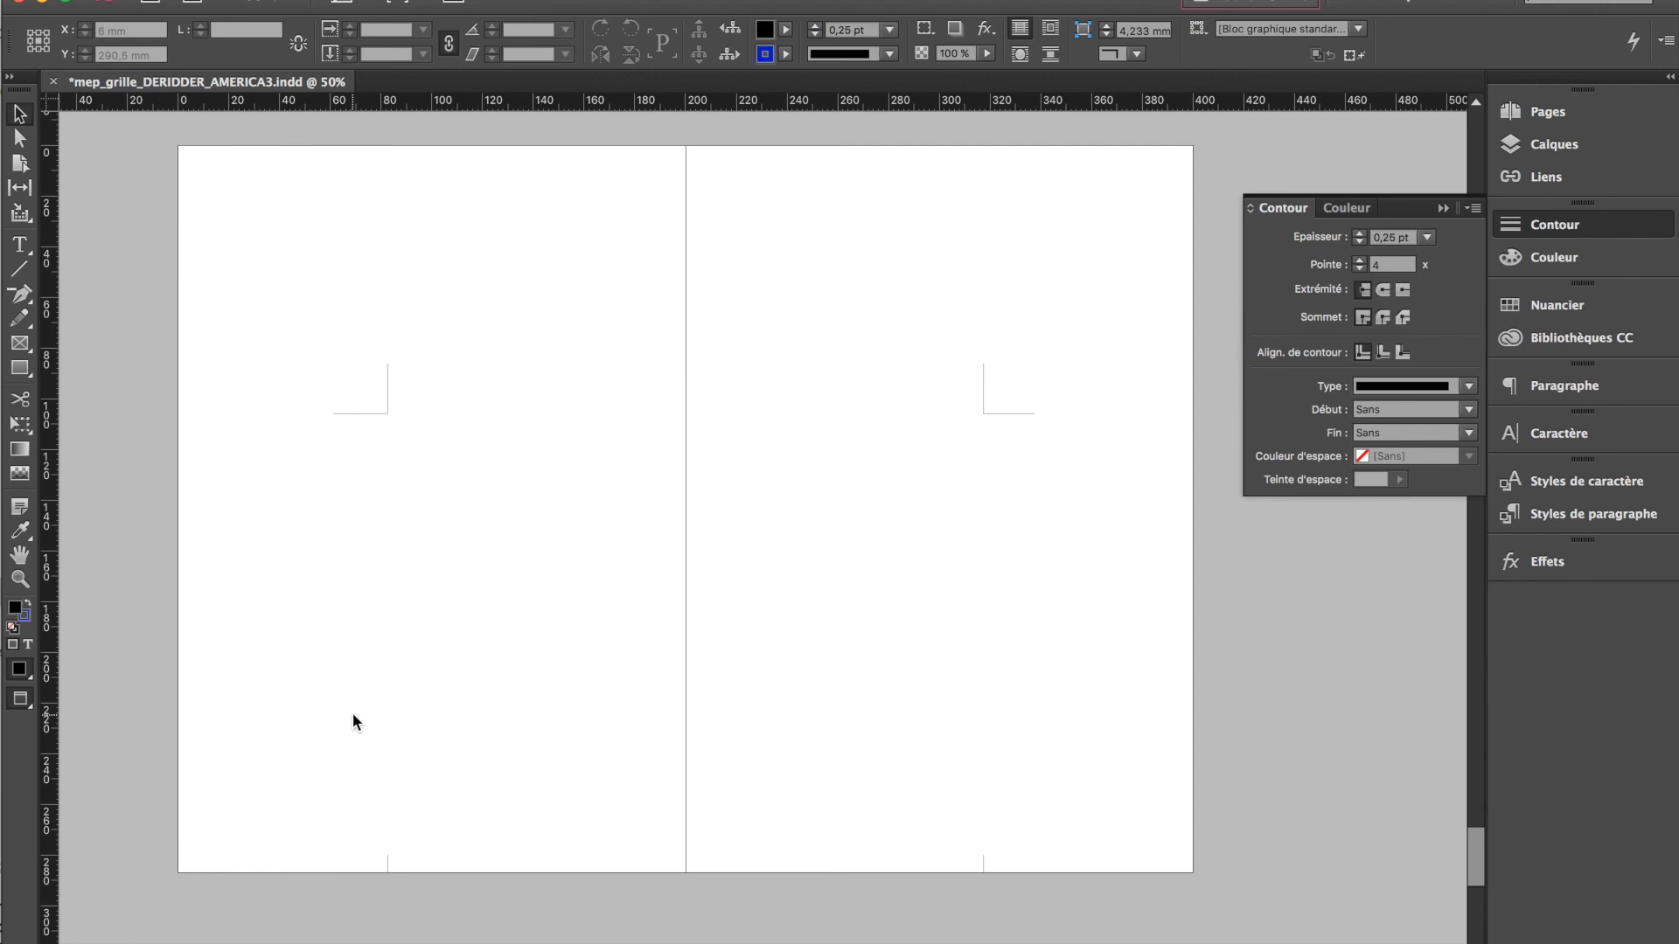
scroll(353, 715, "up", 1)
left_click(1443, 209)
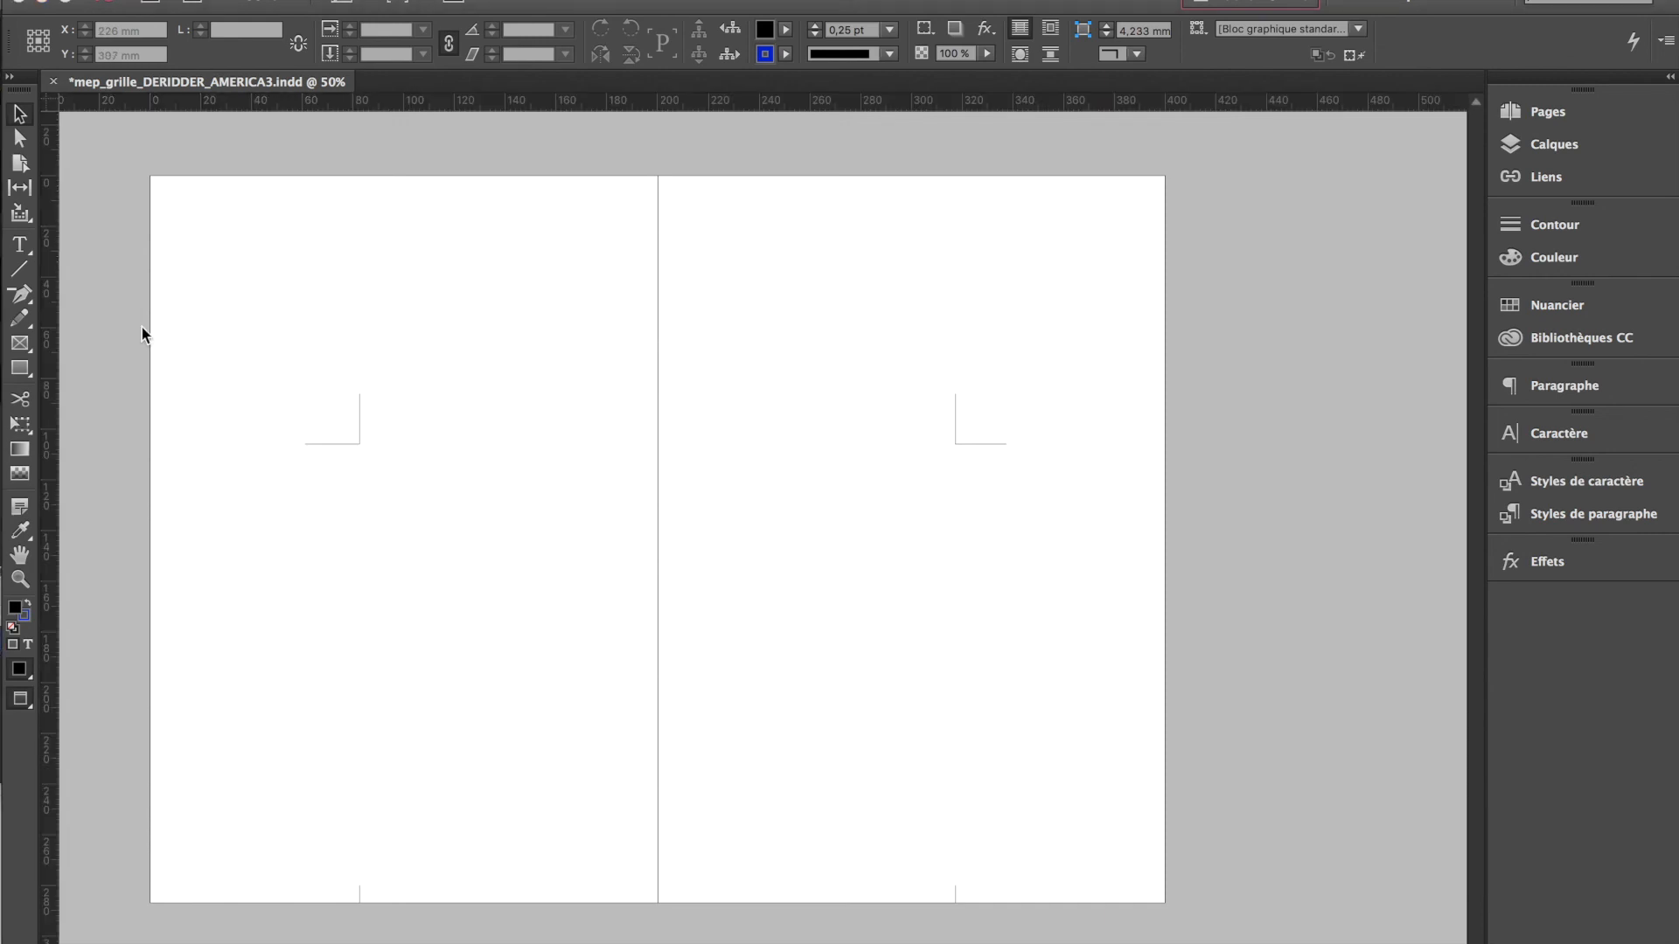
left_click(1527, 156)
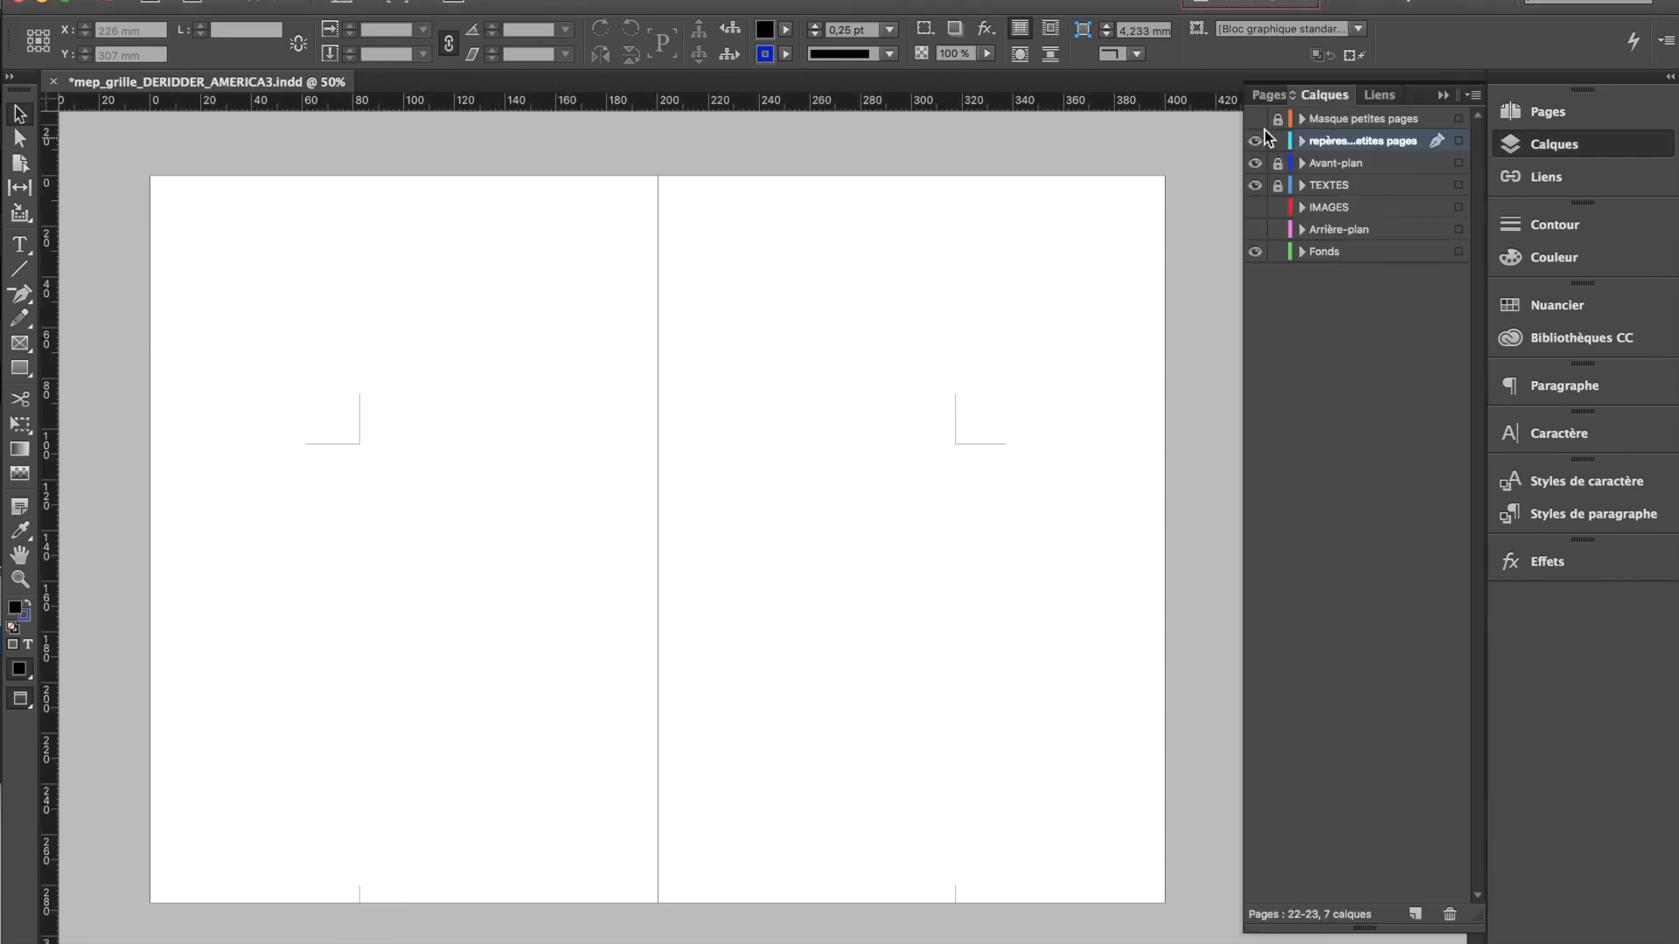
left_click(1255, 119)
left_click(1255, 120)
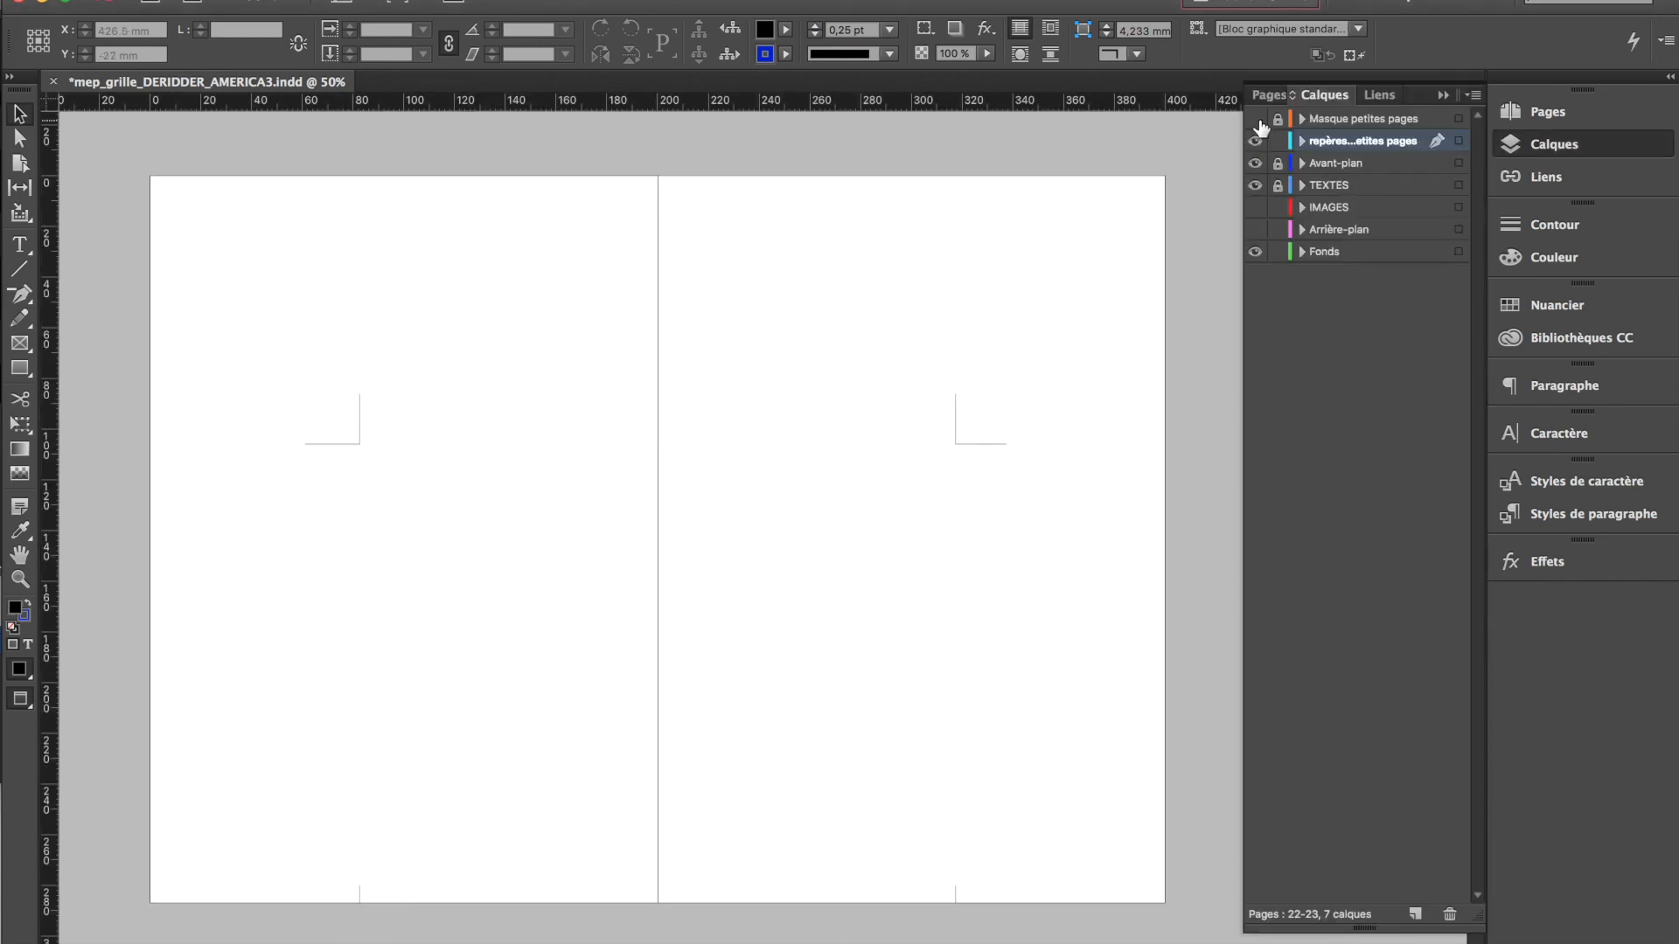